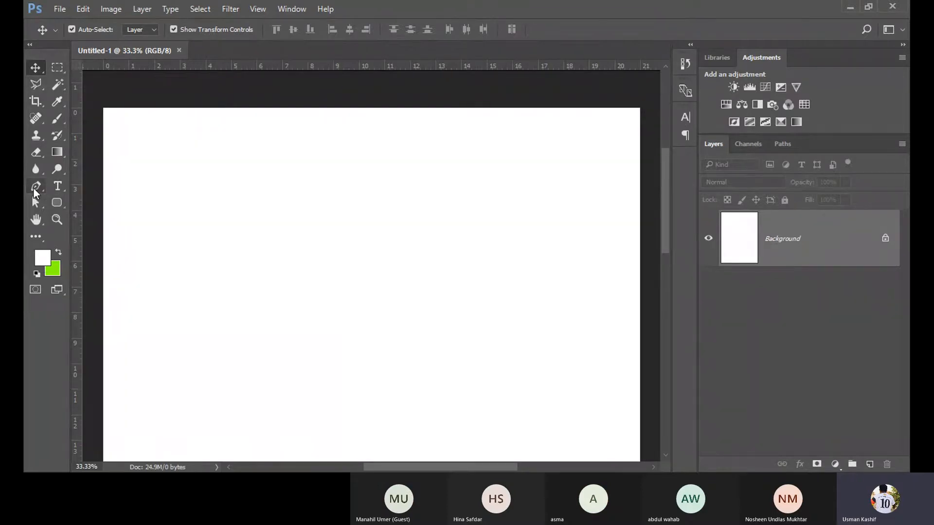
Activate the Pen tool and set its drawing mode to Path
{"action": "left_click_drag", "start_coordinate": [34, 187], "coordinate": [85, 187]}
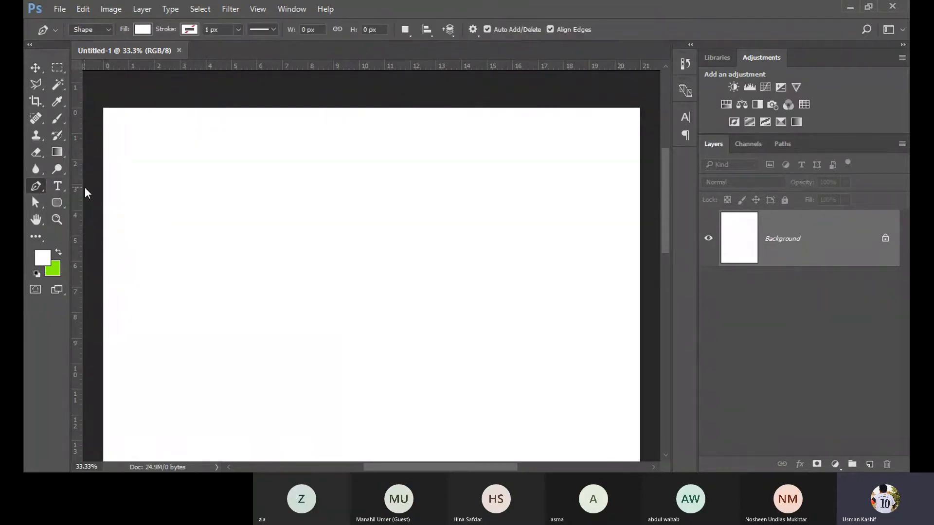
{"action": "left_click", "coordinate": [87, 31]}
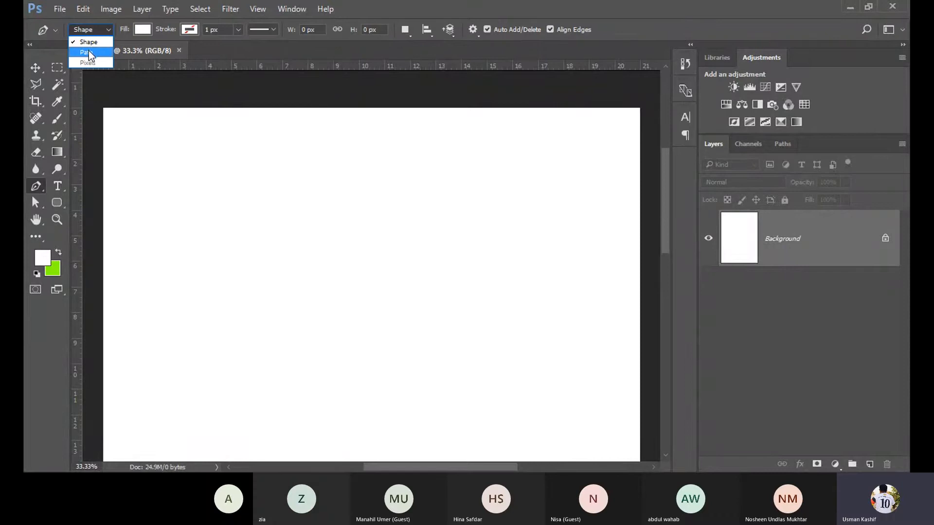
{"action": "left_click", "coordinate": [89, 52]}
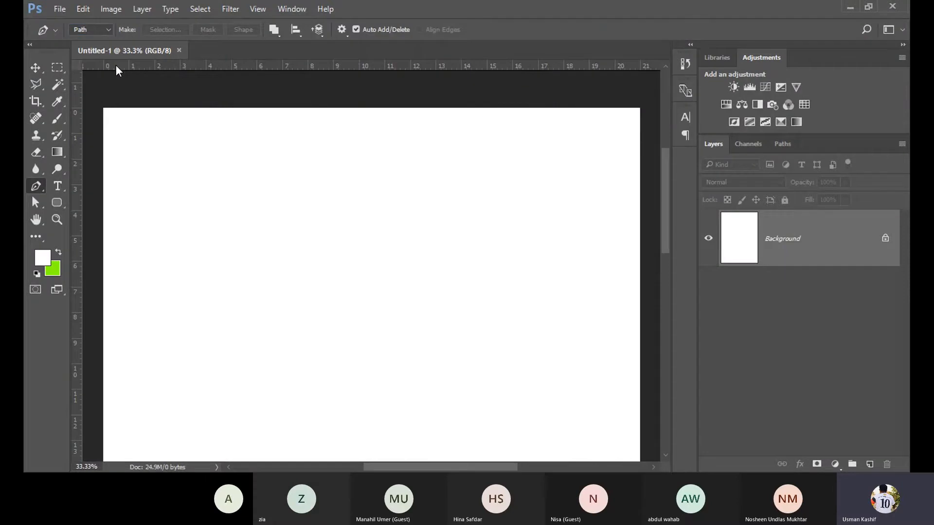
Draw a closed five-point path on the canvas with a curved upper edge and straight remaining sides
{"action": "left_click", "coordinate": [178, 334]}
{"action": "left_click_drag", "start_coordinate": [305, 226], "coordinate": [430, 246]}
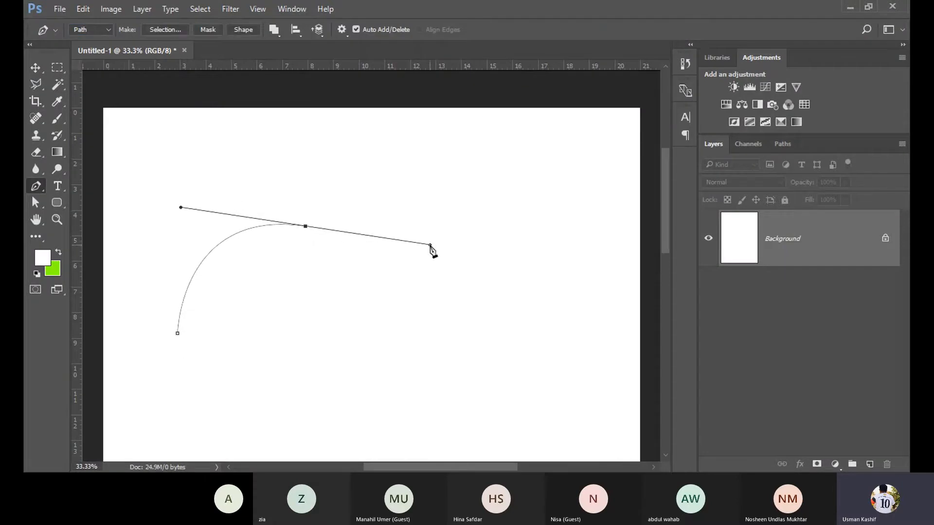
{"action": "left_click", "coordinate": [494, 163]}
{"action": "left_click", "coordinate": [484, 320]}
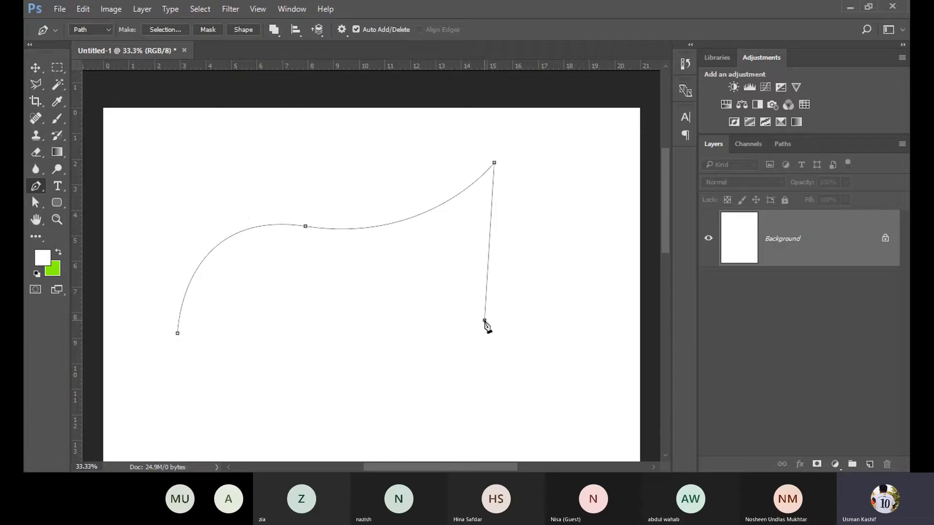
{"action": "left_click", "coordinate": [476, 408]}
{"action": "left_click", "coordinate": [178, 334]}
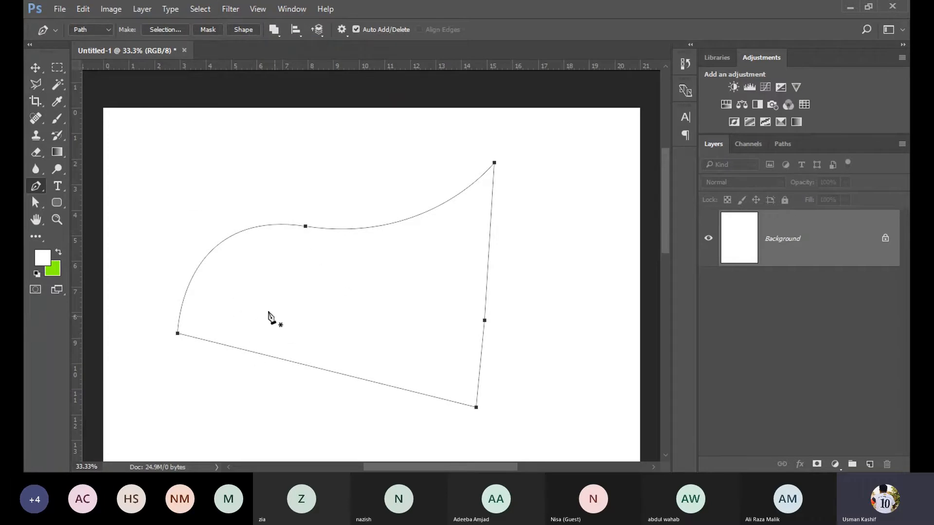
Convert the closed path into a shape layer and fill it with red
{"action": "left_click", "coordinate": [250, 29]}
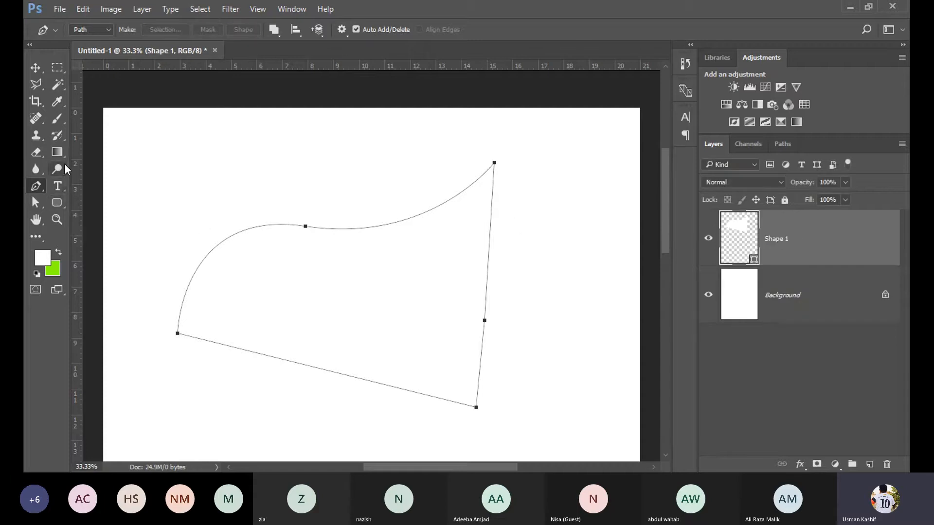
{"action": "left_click", "coordinate": [56, 203]}
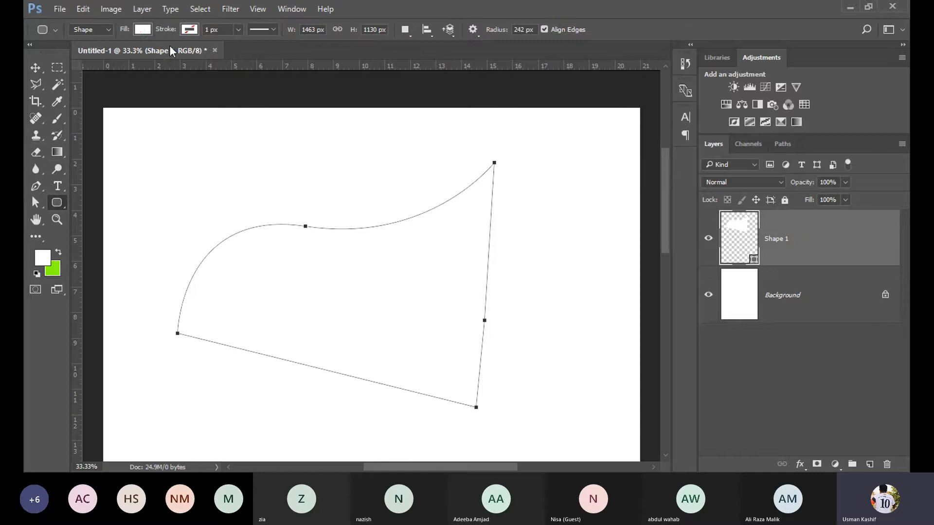
{"action": "left_click", "coordinate": [143, 29]}
{"action": "left_click", "coordinate": [145, 99]}
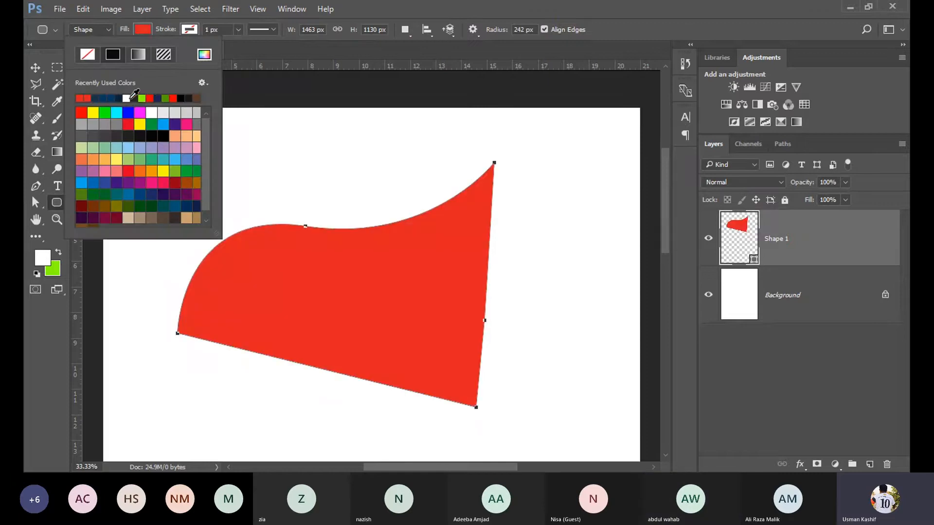
Undo the red fill and the conversion of the path into a shape
{"action": "left_click", "coordinate": [36, 186]}
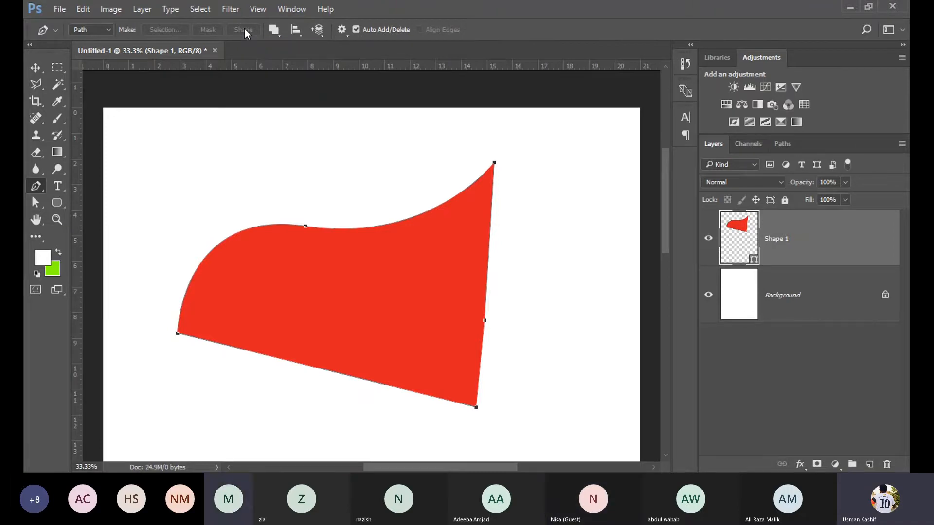
{"action": "key", "text": "alt+BackSpace"}
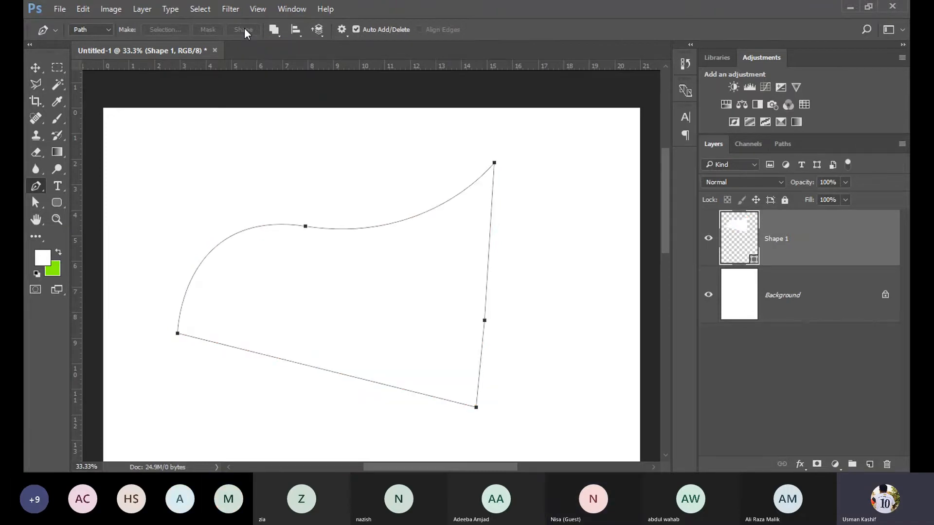
{"action": "key", "text": "ctrl+alt+z"}
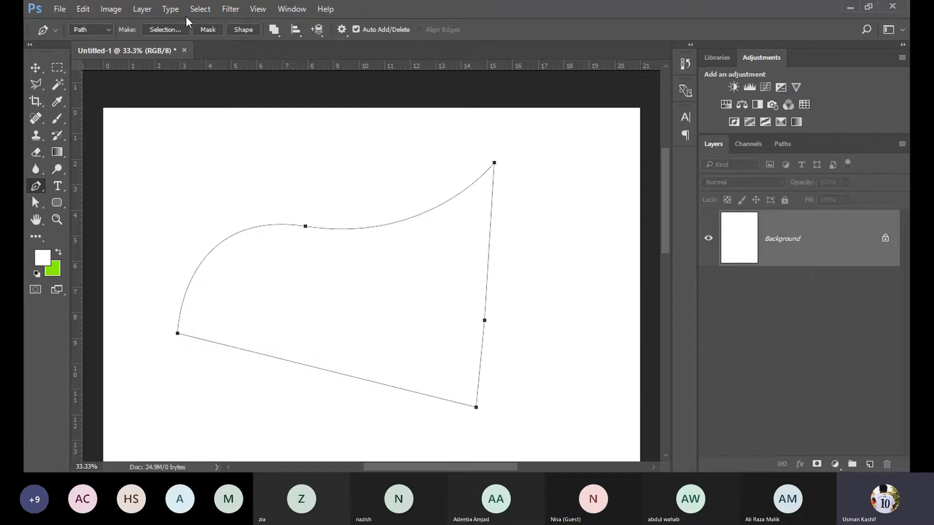
Create a vector mask from the path, toggle the mask's selection in the layer, and undo the mask
{"action": "left_click", "coordinate": [208, 30]}
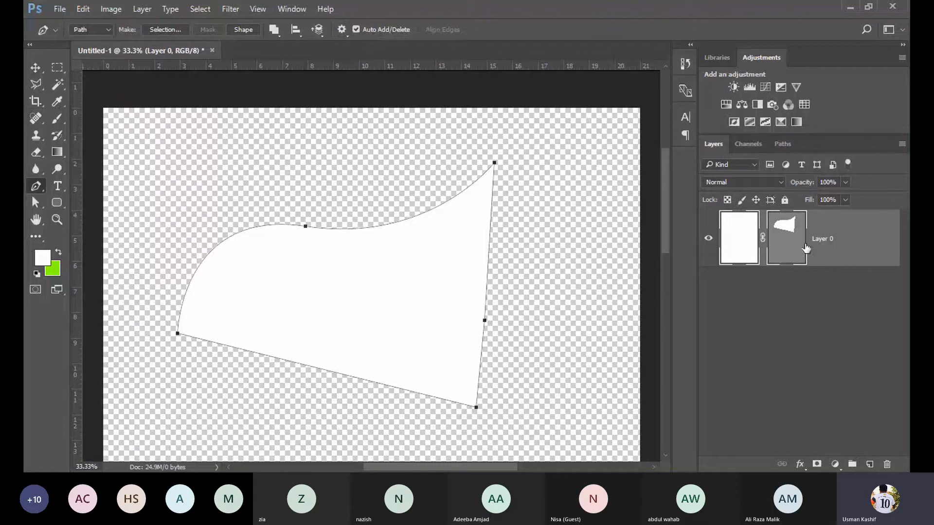
{"action": "left_click", "coordinate": [789, 219]}
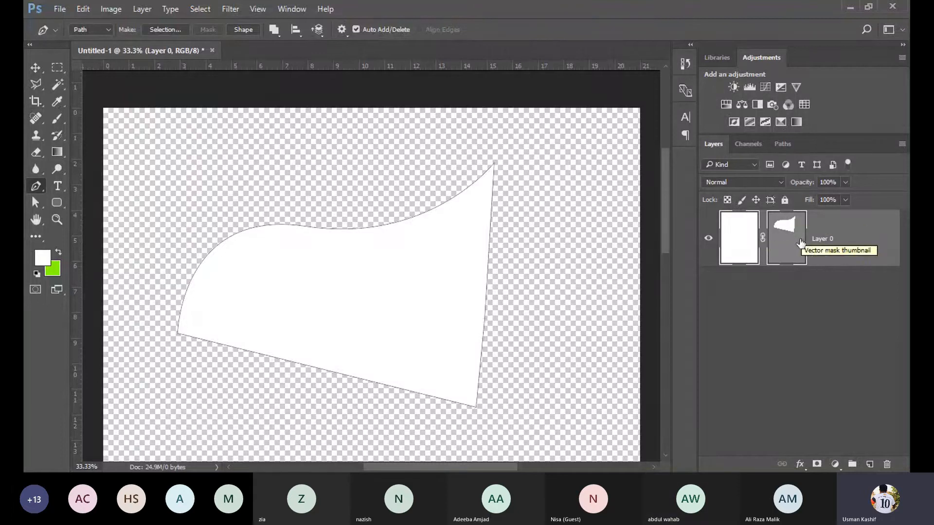
{"action": "left_click", "coordinate": [782, 262]}
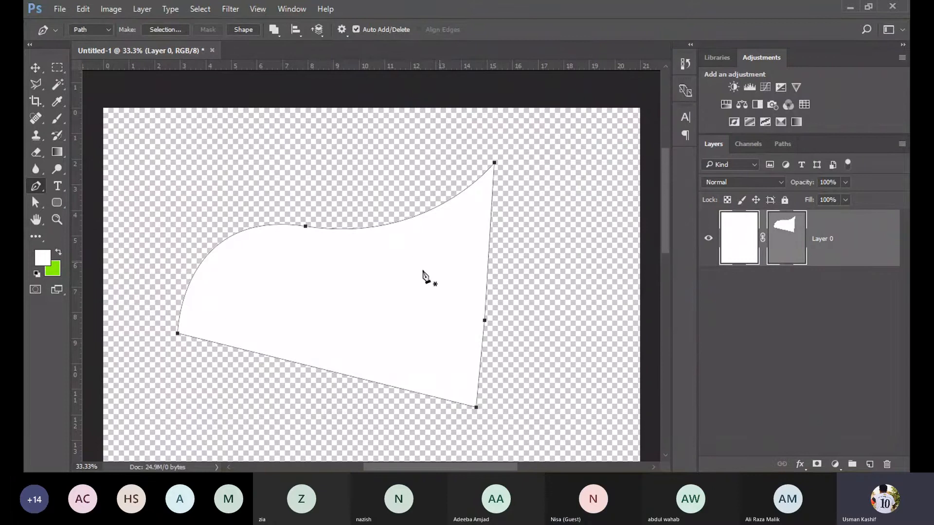
{"action": "key", "text": "ctrl+z"}
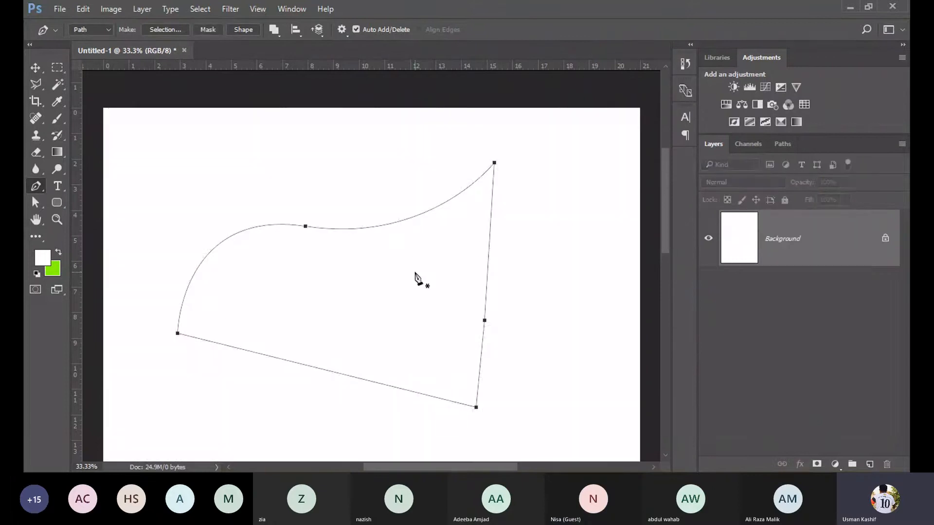
Make a new anti-aliased selection from the path with a 0-pixel feather radius, and undo it
{"action": "left_click", "coordinate": [173, 30]}
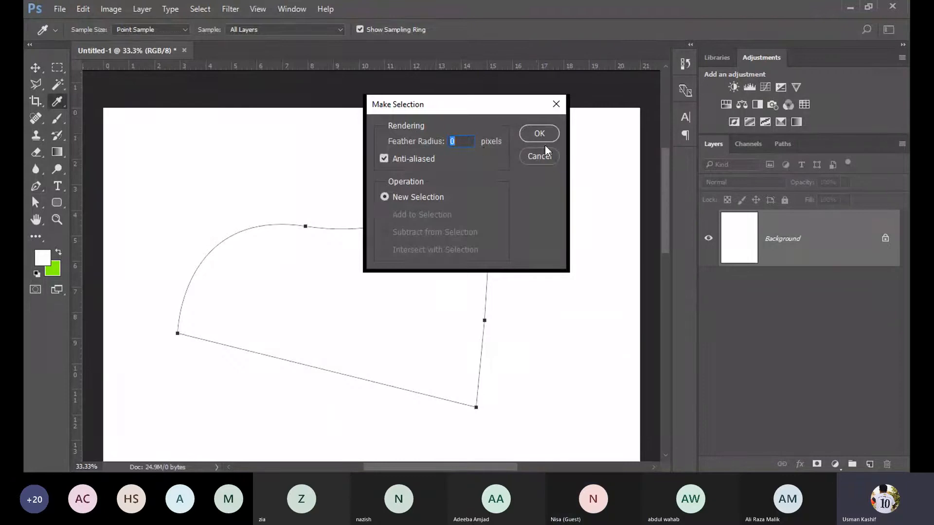
{"action": "left_click", "coordinate": [538, 132]}
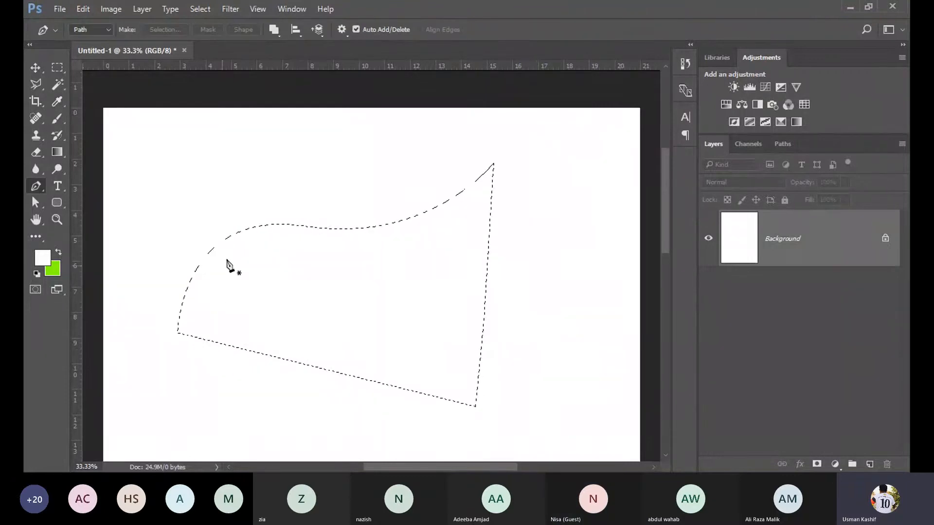
{"action": "key", "text": "ctrl+z"}
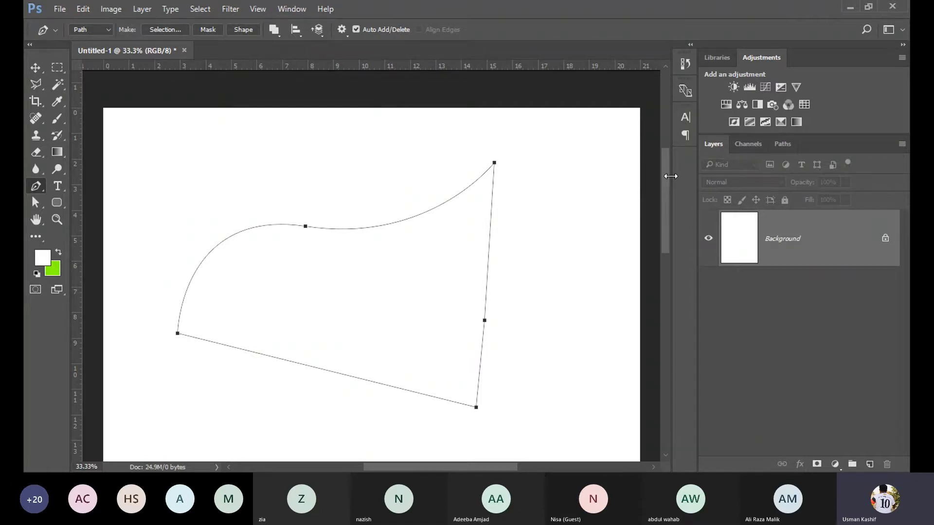
Show the document's saved paths and review the available path operations
{"action": "left_click_drag", "start_coordinate": [666, 178], "coordinate": [667, 210]}
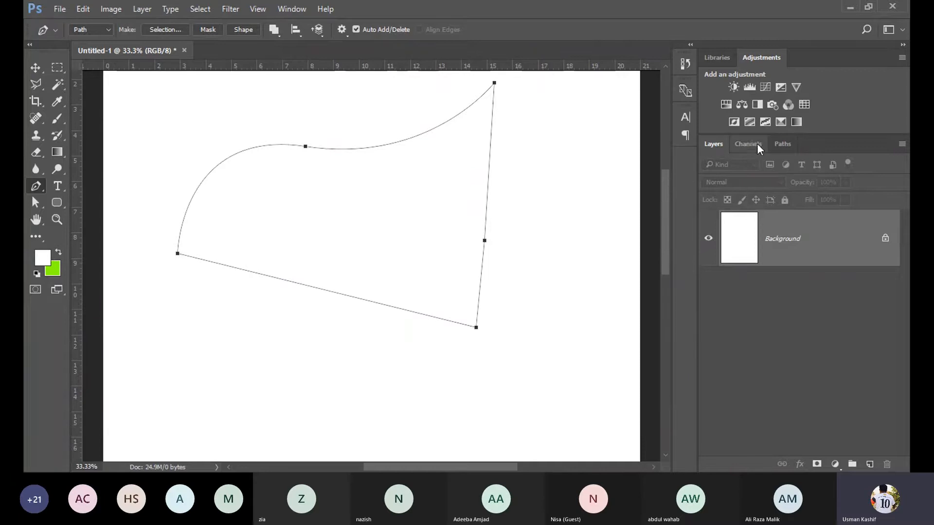
{"action": "left_click", "coordinate": [784, 145]}
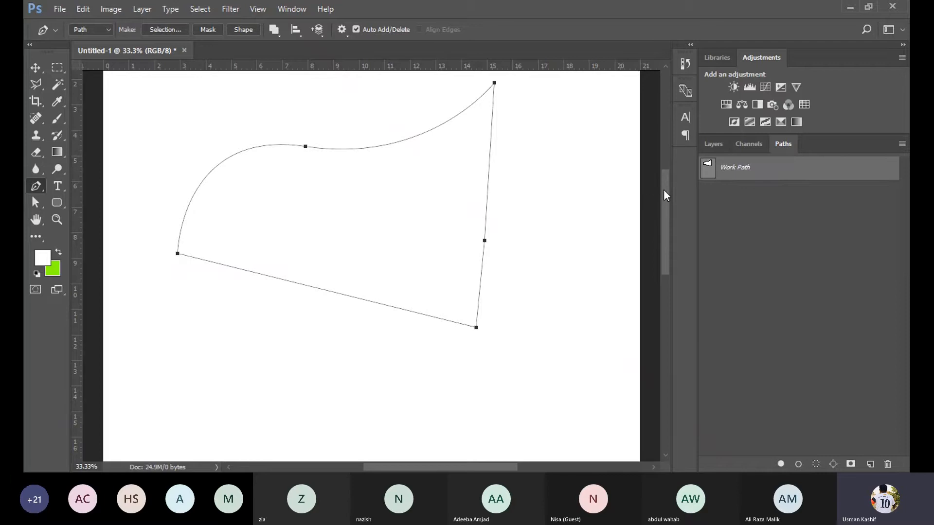
{"action": "left_click_drag", "start_coordinate": [664, 189], "coordinate": [665, 178]}
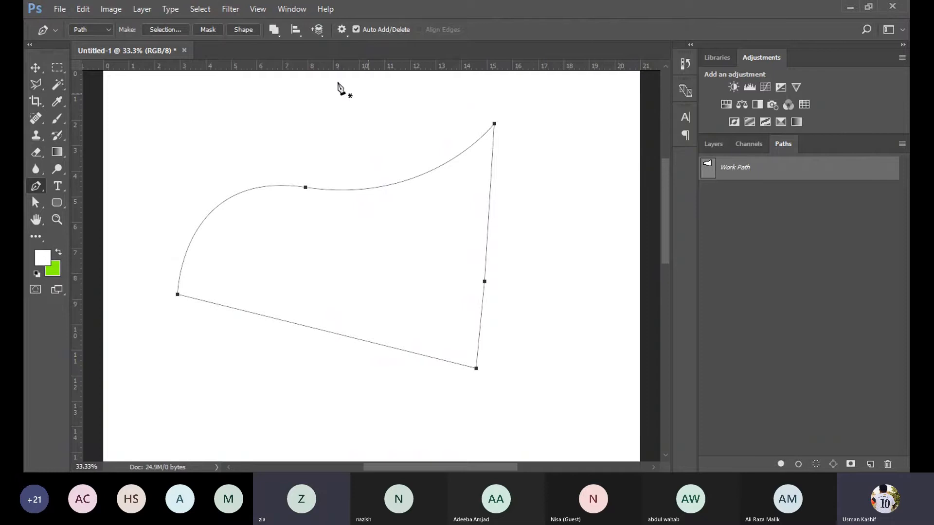
{"action": "left_click", "coordinate": [280, 35]}
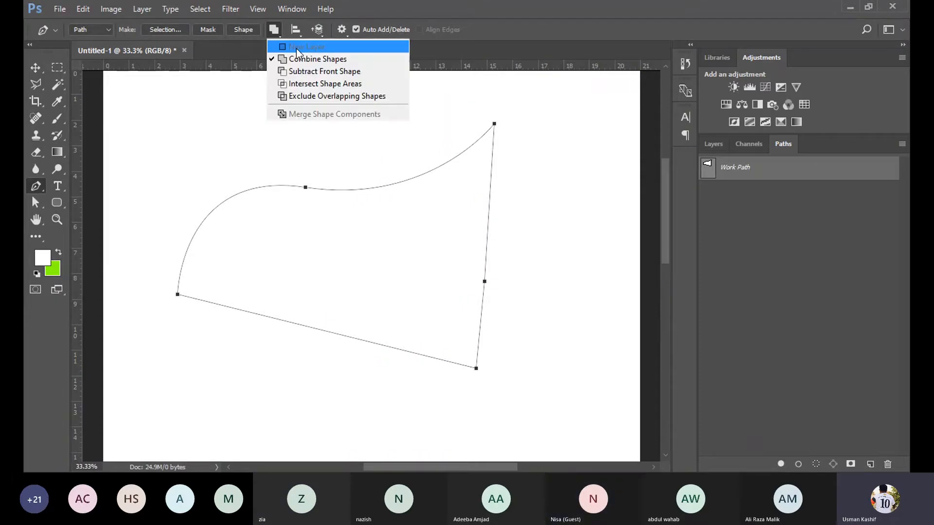
{"action": "left_click", "coordinate": [520, 19]}
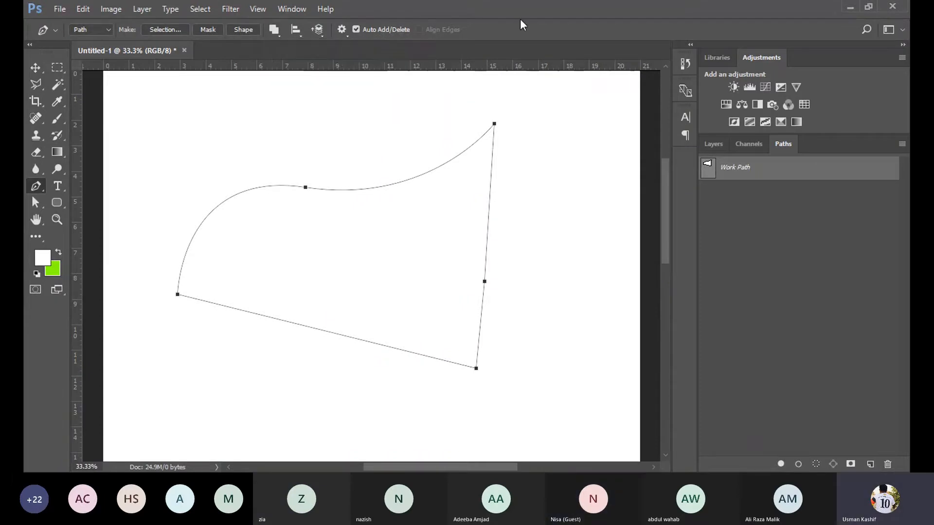
Draw a small closed triangular path to the lower right of the large curved path
{"action": "left_click", "coordinate": [603, 318]}
{"action": "left_click", "coordinate": [565, 423]}
{"action": "left_click", "coordinate": [543, 323]}
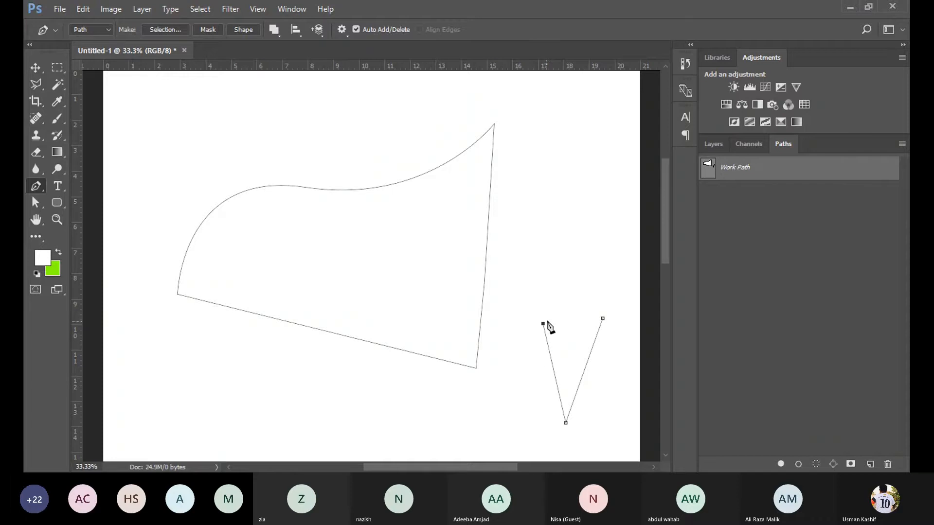
{"action": "left_click", "coordinate": [602, 319]}
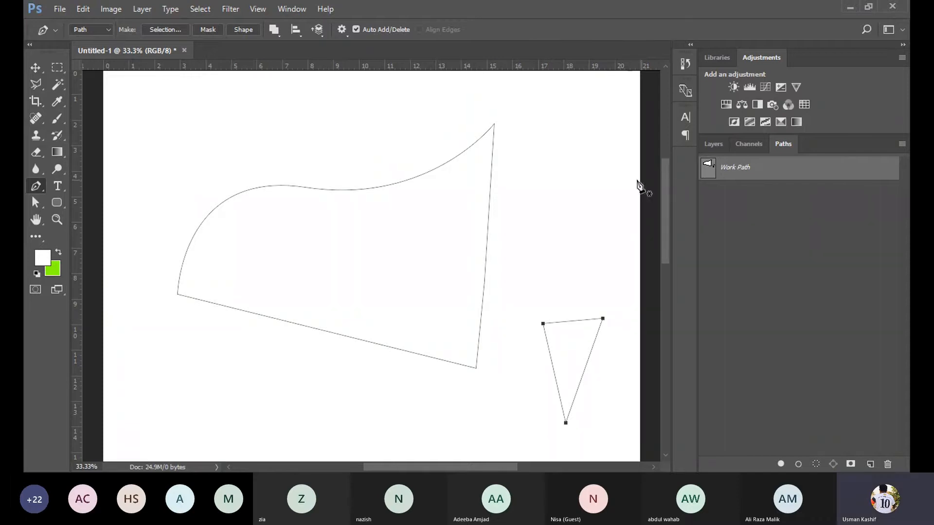
Draw a closed four-point path above the small triangle
{"action": "left_click", "coordinate": [558, 185]}
{"action": "left_click", "coordinate": [586, 285]}
{"action": "left_click", "coordinate": [625, 224]}
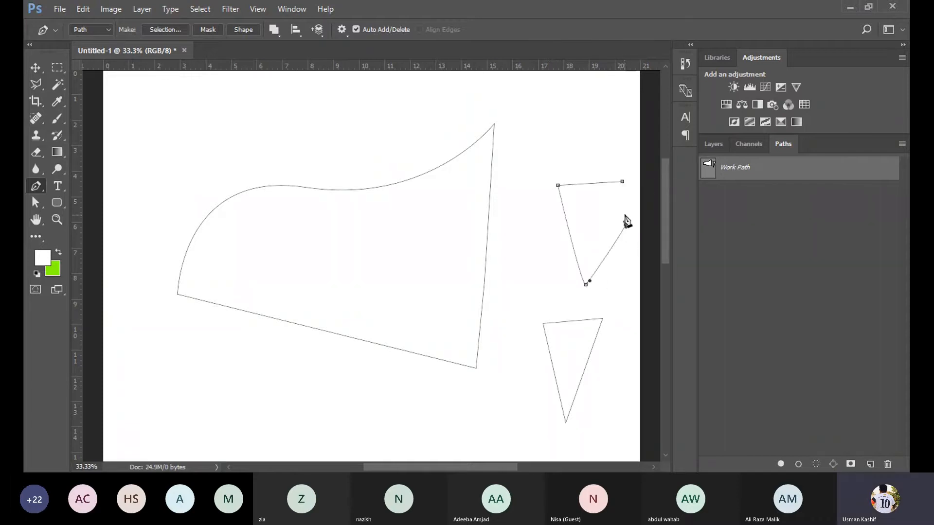
{"action": "left_click", "coordinate": [622, 182]}
Check the Combine Shapes path operation and draw a closed four-point path overlapping the large path's upper curve
{"action": "left_click", "coordinate": [275, 31]}
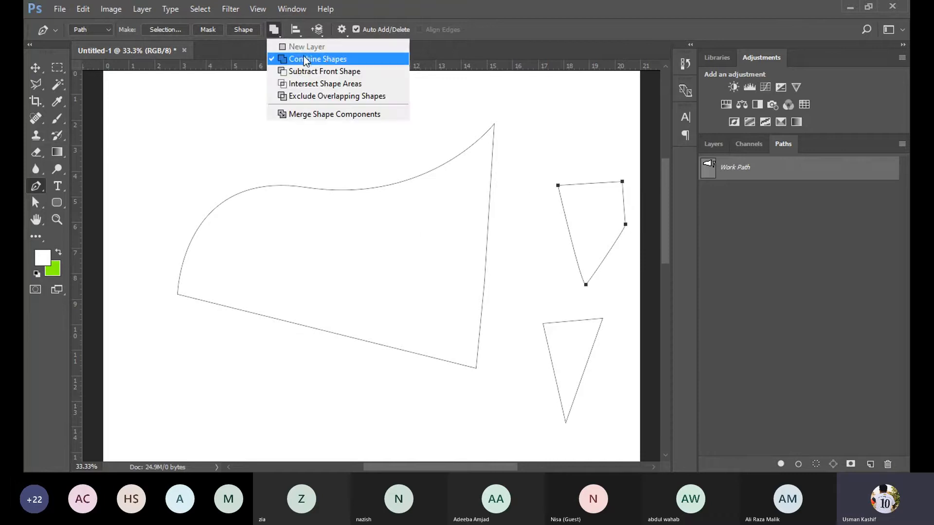
{"action": "left_click", "coordinate": [226, 152]}
{"action": "left_click", "coordinate": [220, 146]}
{"action": "left_click", "coordinate": [264, 231]}
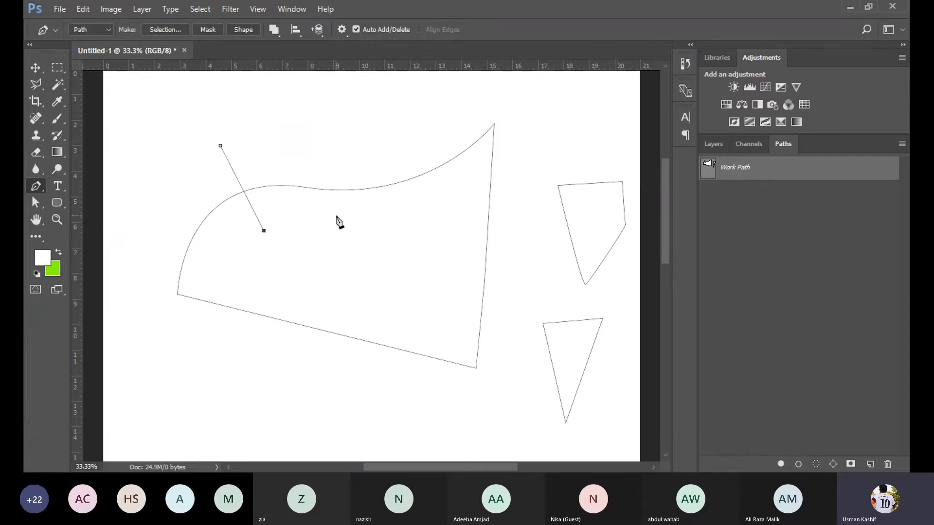
{"action": "left_click", "coordinate": [337, 216]}
{"action": "left_click", "coordinate": [339, 113]}
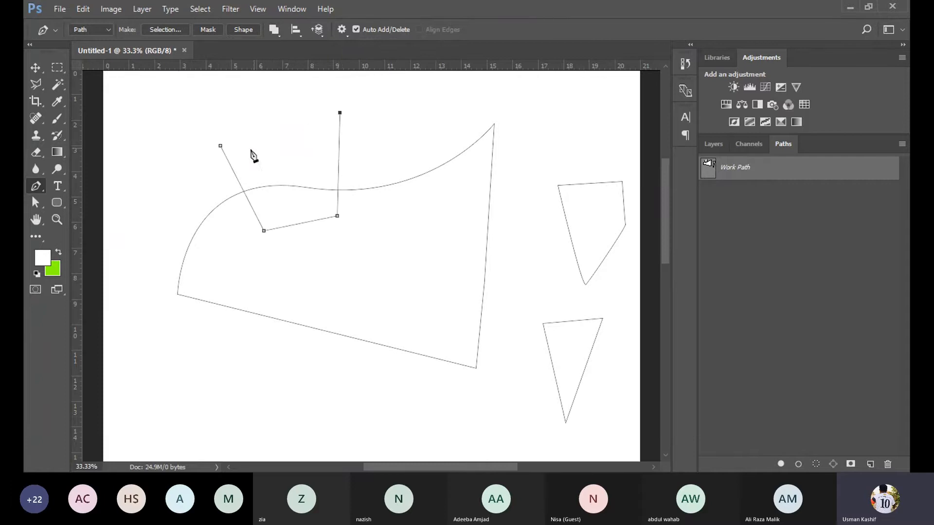
{"action": "left_click", "coordinate": [220, 146]}
Undo all the drawn paths until the canvas is empty
{"action": "left_click", "coordinate": [35, 67]}
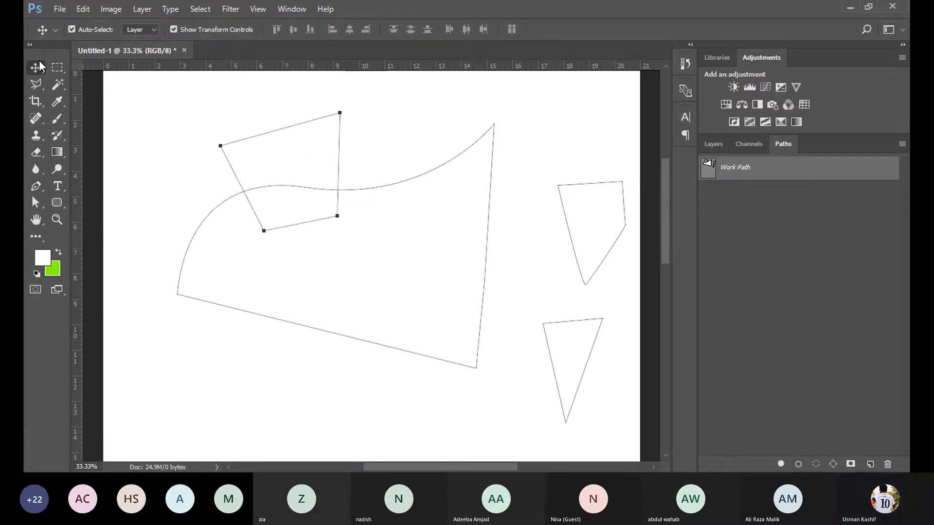
{"action": "key", "text": "ctrl+alt+z"}
{"action": "key", "text": "ctrl+alt+z"}
{"action": "key", "text": "ctrl+alt+z"}
{"action": "key", "text": "ctrl+alt+z"}
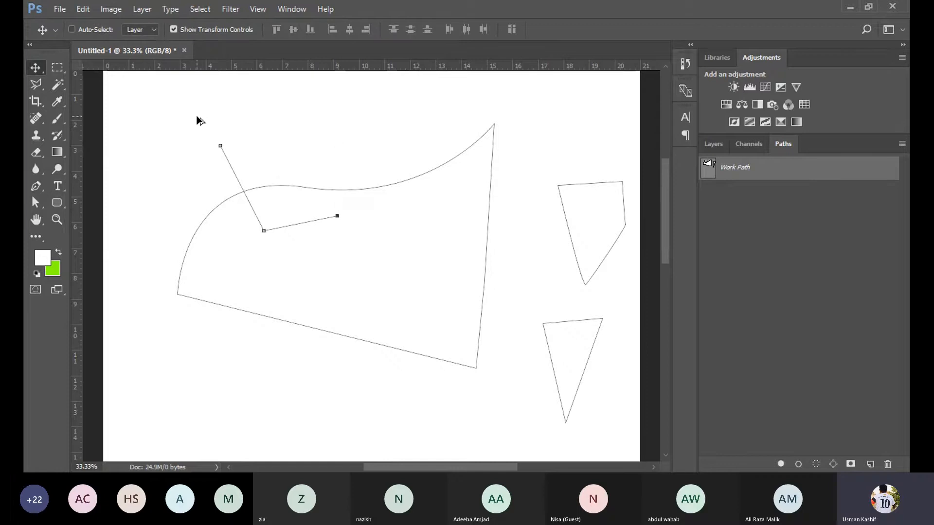
{"action": "key", "text": "ctrl+alt+z"}
{"action": "key", "text": "ctrl+alt+z"}
{"action": "key", "text": "ctrl+alt+z"}
{"action": "key", "text": "ctrl+alt+z"}
{"action": "key", "text": "ctrl+alt+z"}
{"action": "key", "text": "ctrl+alt+z"}
{"action": "key", "text": "ctrl+alt+z"}
{"action": "key", "text": "ctrl+alt+z"}
{"action": "key", "text": "ctrl+alt+z"}
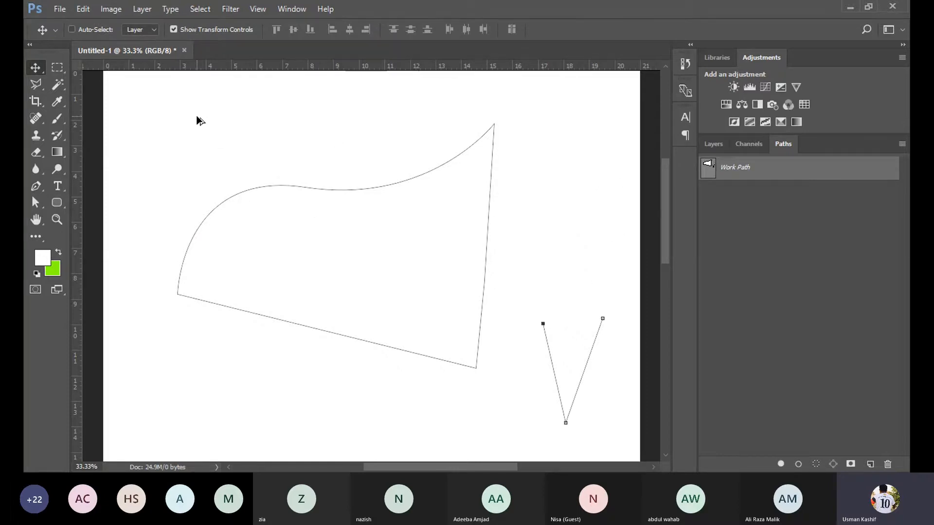
{"action": "key", "text": "ctrl+alt+z"}
{"action": "key", "text": "ctrl+alt+z"}
{"action": "key", "text": "ctrl+alt+z"}
{"action": "key", "text": "ctrl+alt+z"}
{"action": "key", "text": "ctrl+alt+z"}
{"action": "key", "text": "ctrl+alt+z"}
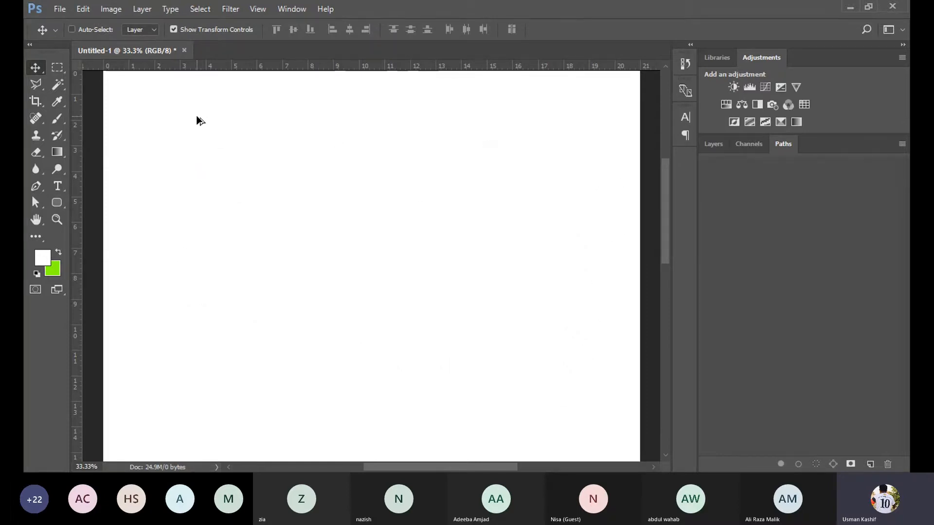
Activate the Pen tool and compare the path operations available in Path mode and Shape mode
{"action": "left_click", "coordinate": [36, 186]}
{"action": "left_click", "coordinate": [274, 31]}
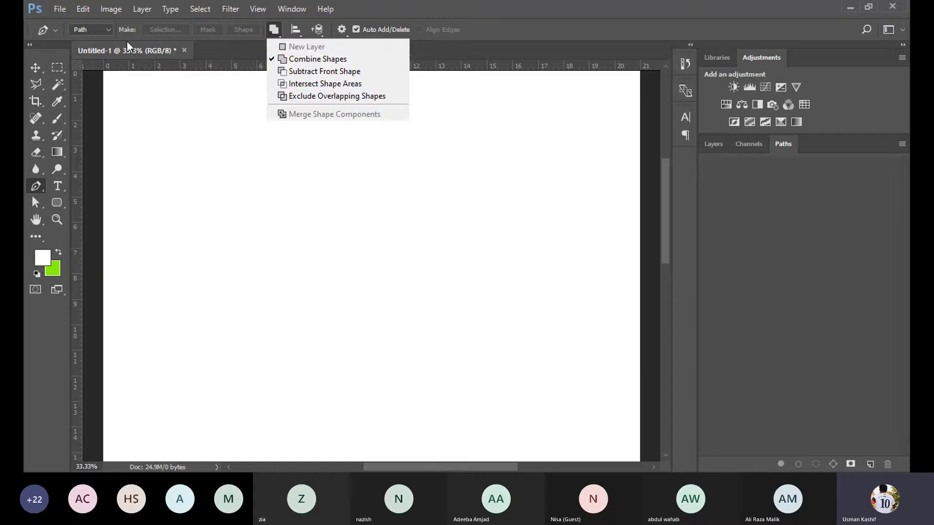
{"action": "left_click", "coordinate": [98, 30]}
{"action": "left_click", "coordinate": [98, 30]}
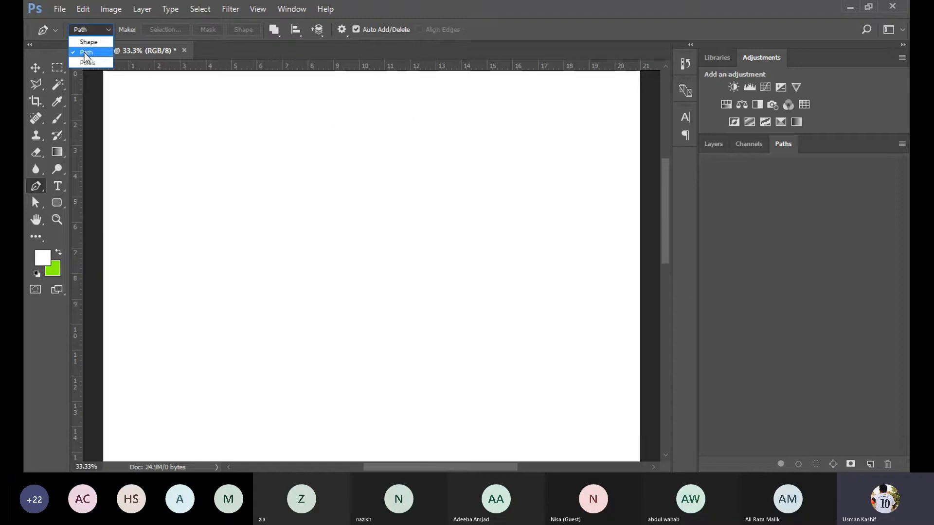
{"action": "left_click", "coordinate": [90, 39]}
{"action": "left_click", "coordinate": [406, 33]}
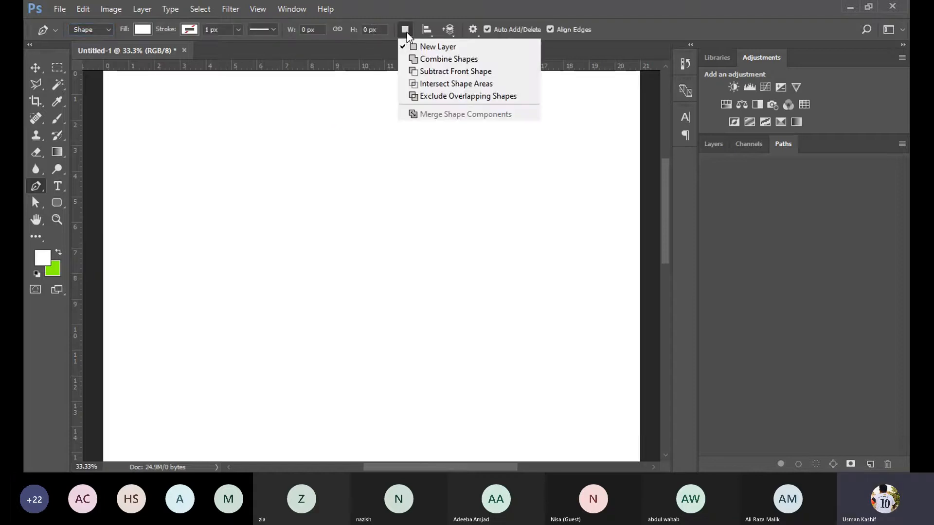
{"action": "left_click", "coordinate": [415, 42]}
Set the Pen tool back to Path mode and toggle Auto Add/Delete off and on again
{"action": "left_click", "coordinate": [36, 185]}
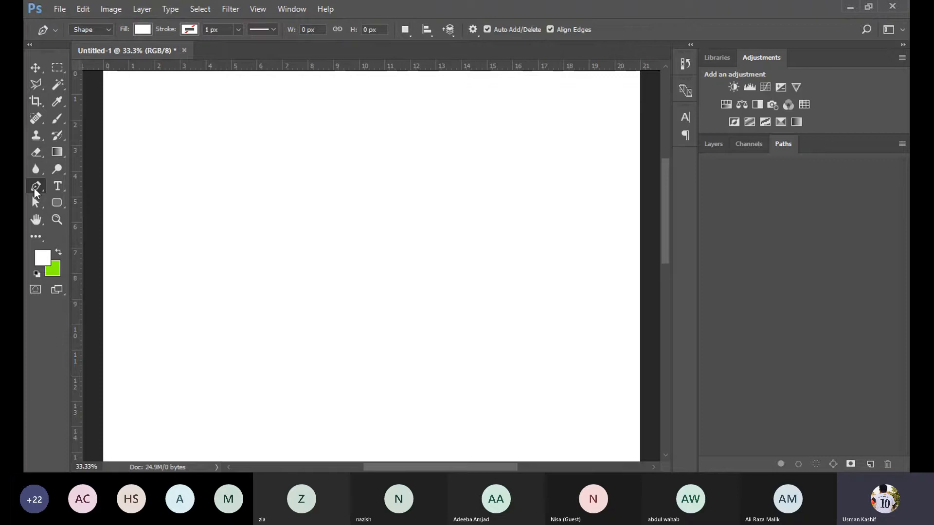
{"action": "left_click", "coordinate": [104, 187]}
{"action": "left_click", "coordinate": [94, 30]}
{"action": "left_click", "coordinate": [87, 55]}
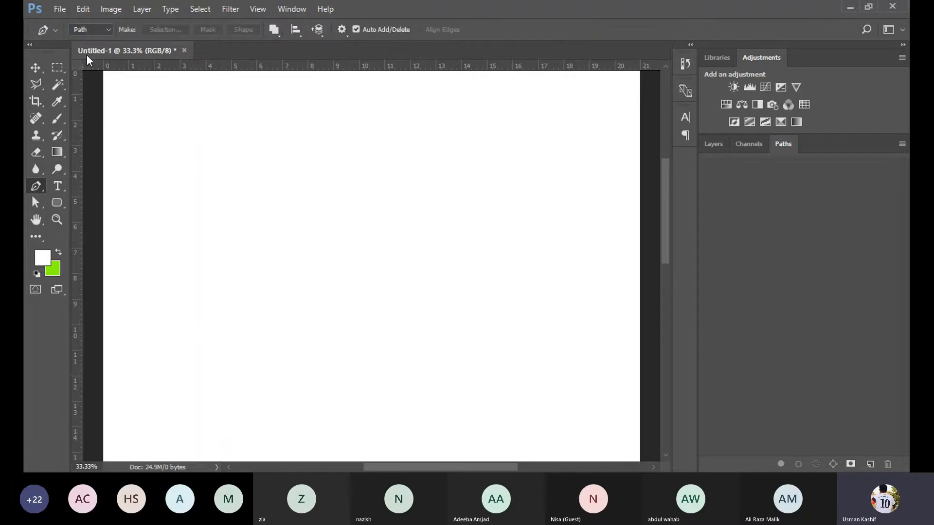
{"action": "left_click", "coordinate": [386, 29]}
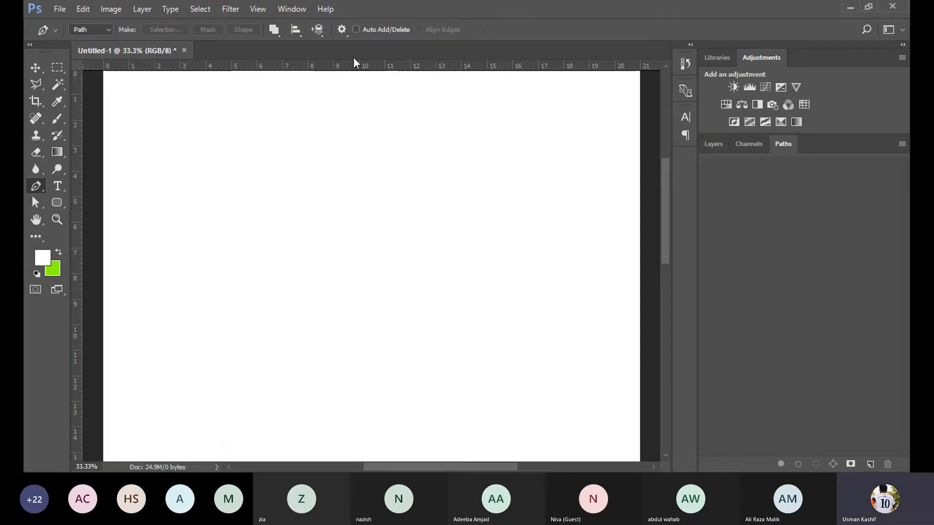
{"action": "left_click", "coordinate": [356, 30]}
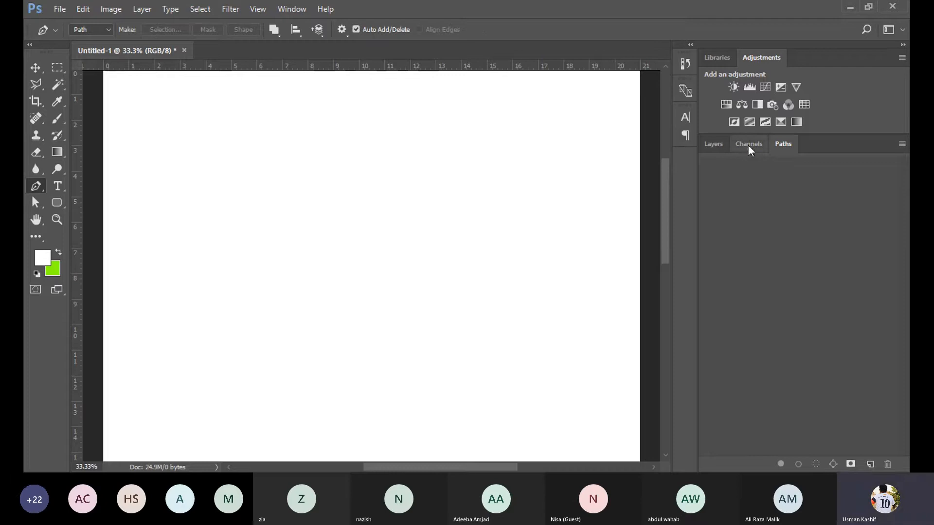
Show the layers and draw a large closed four-point path across the middle of the canvas
{"action": "left_click", "coordinate": [722, 142]}
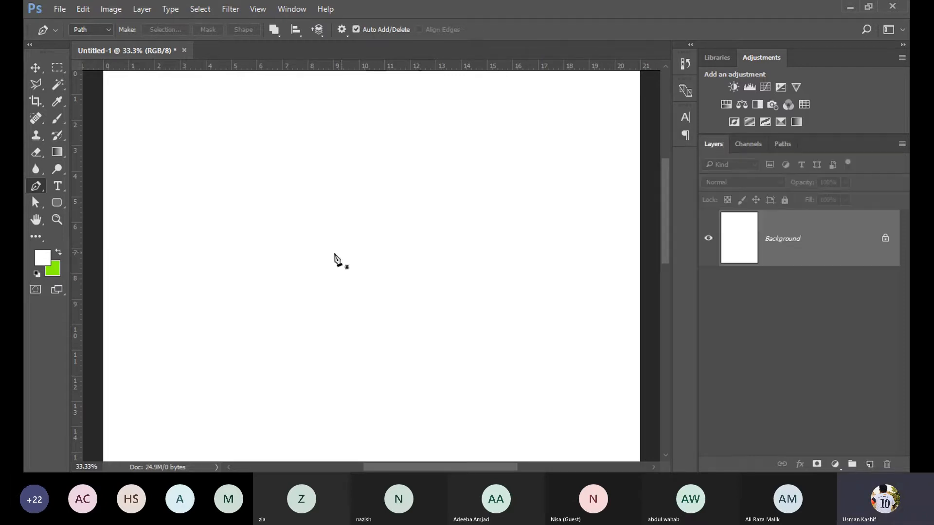
{"action": "left_click", "coordinate": [186, 335]}
{"action": "left_click", "coordinate": [207, 201]}
{"action": "left_click", "coordinate": [462, 146]}
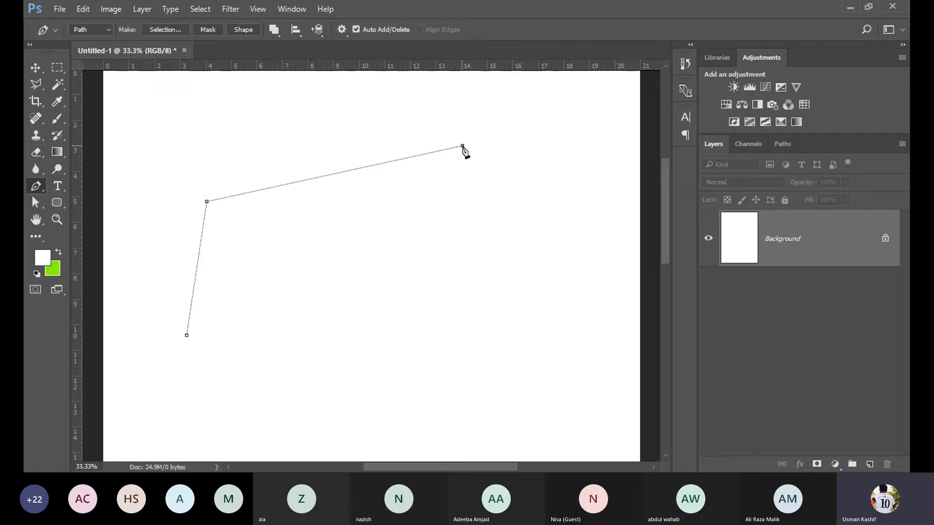
{"action": "left_click", "coordinate": [453, 343]}
{"action": "left_click", "coordinate": [186, 335]}
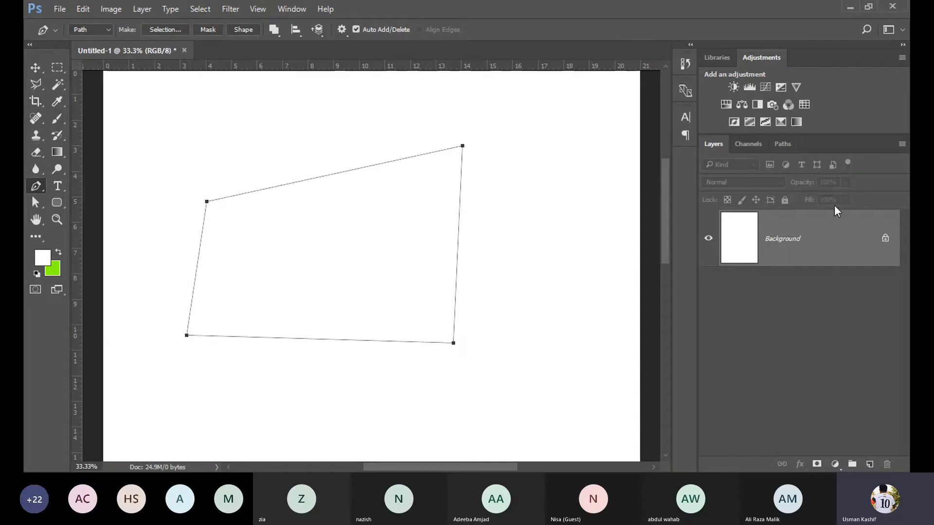
Check the work path's entry among the paths, and add a new empty layer above the Background
{"action": "left_click", "coordinate": [782, 145]}
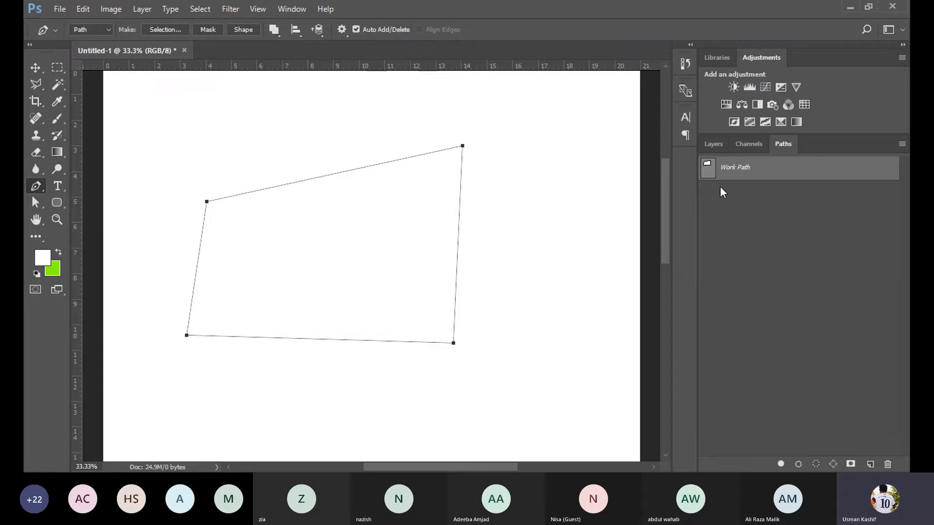
{"action": "left_click", "coordinate": [714, 144]}
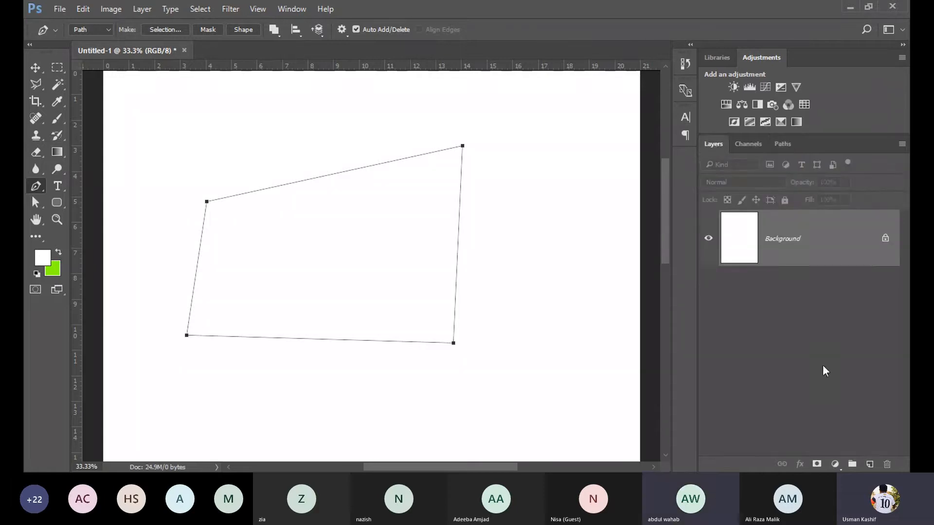
{"action": "left_click", "coordinate": [870, 464]}
Draw a tall, narrow closed four-point path beside the large path on the new layer and check the work path's entry
{"action": "left_click", "coordinate": [597, 200]}
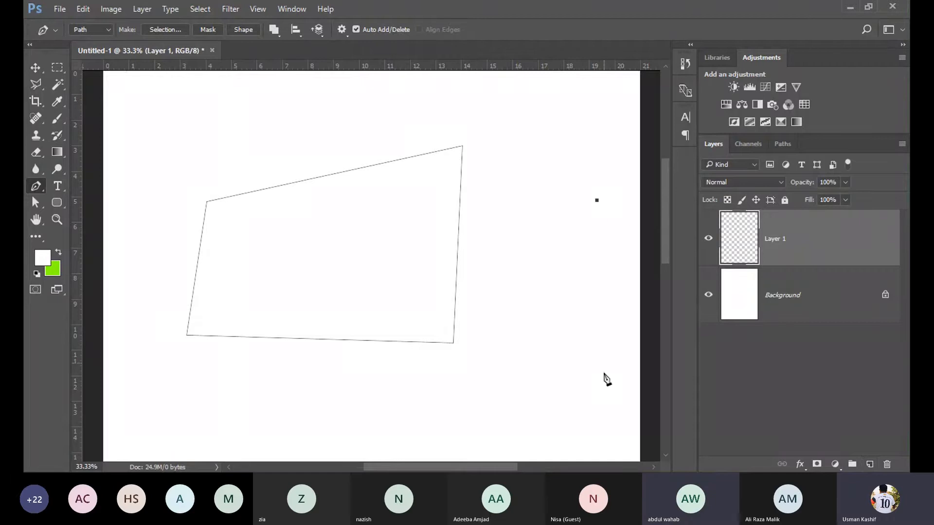
{"action": "left_click", "coordinate": [604, 373]}
{"action": "left_click", "coordinate": [529, 370]}
{"action": "left_click", "coordinate": [523, 222]}
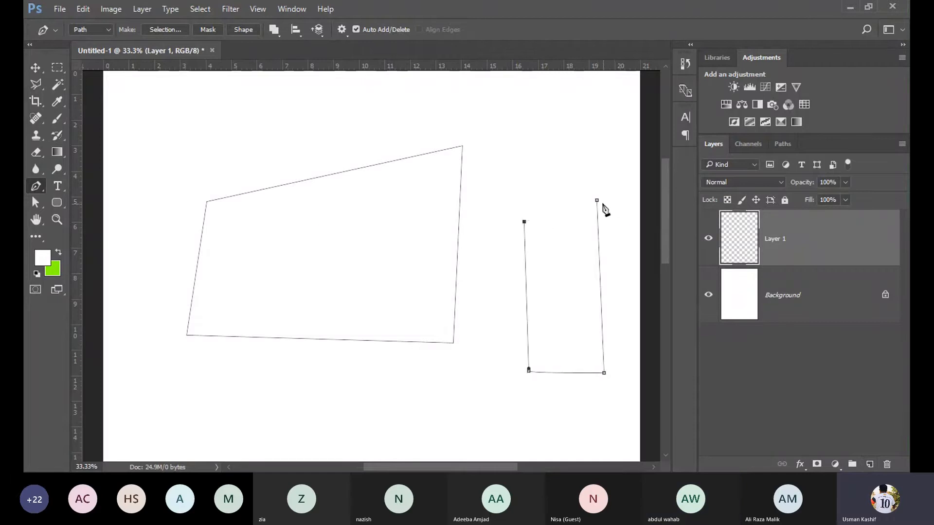
{"action": "left_click", "coordinate": [597, 200]}
{"action": "left_click", "coordinate": [781, 144]}
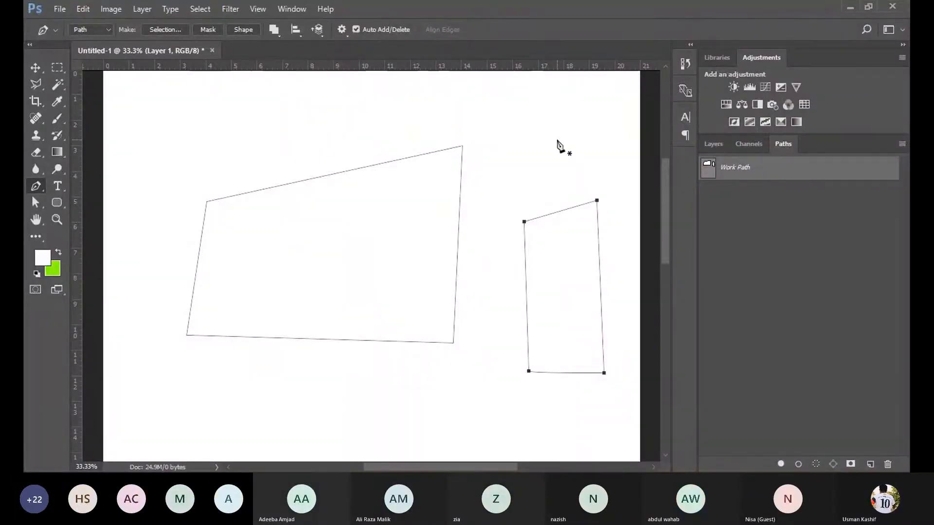
Turn off Auto Add/Delete and draw an open three-point path from above the large path down to its upper edge
{"action": "left_click", "coordinate": [357, 29]}
{"action": "left_click", "coordinate": [405, 116]}
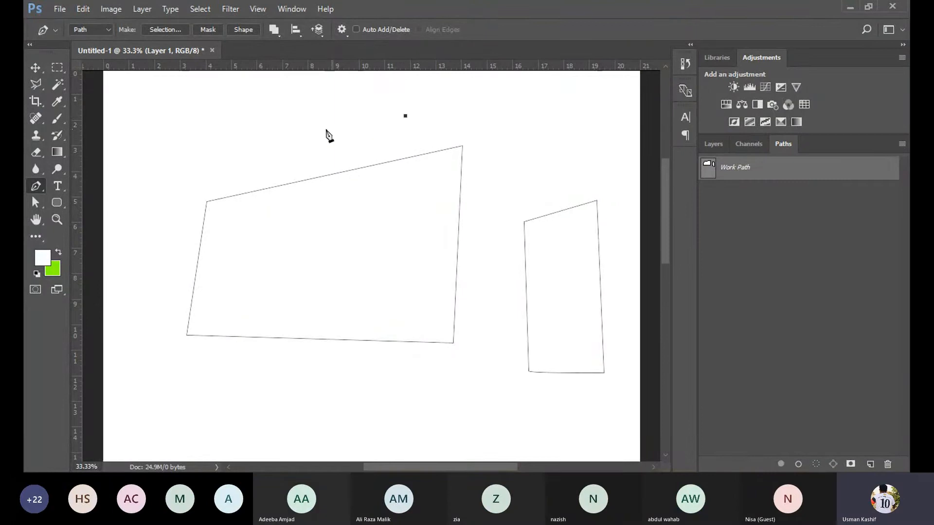
{"action": "left_click", "coordinate": [325, 130]}
{"action": "left_click_drag", "start_coordinate": [417, 156], "coordinate": [428, 156]}
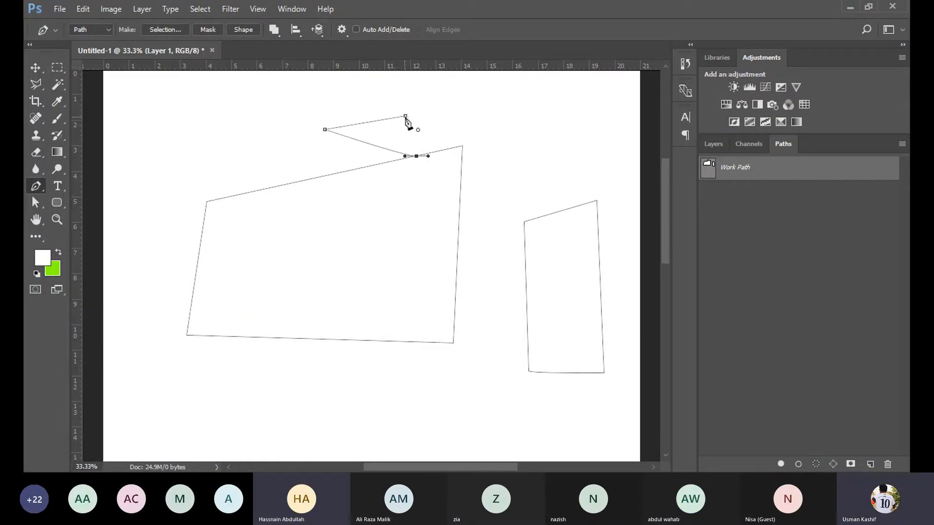
Undo the drawn paths and the added layer back to the large path's first anchor point
{"action": "key", "text": "BackSpace"}
{"action": "key", "text": "BackSpace"}
{"action": "key", "text": "BackSpace"}
{"action": "key", "text": "BackSpace"}
{"action": "key", "text": "BackSpace"}
{"action": "key", "text": "BackSpace"}
{"action": "key", "text": "BackSpace"}
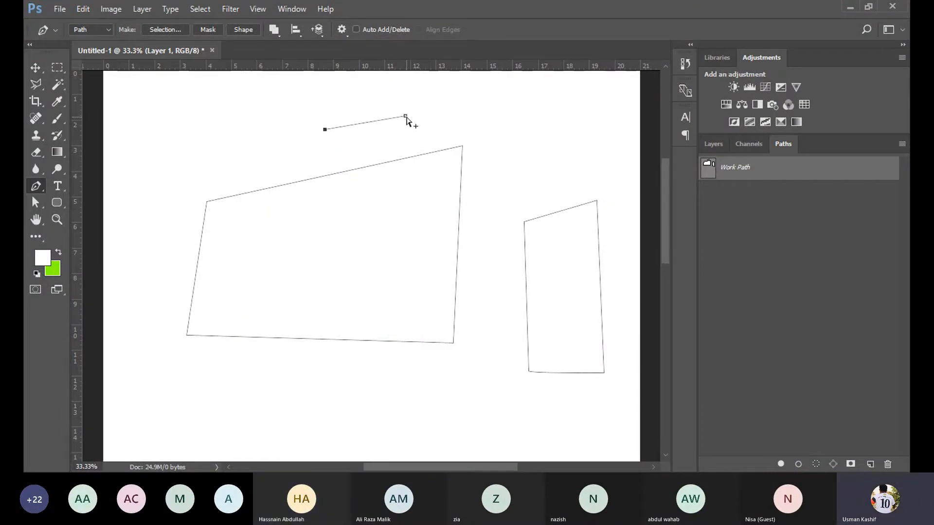
{"action": "key", "text": "BackSpace"}
{"action": "key", "text": "BackSpace"}
{"action": "key", "text": "BackSpace"}
{"action": "key", "text": "BackSpace"}
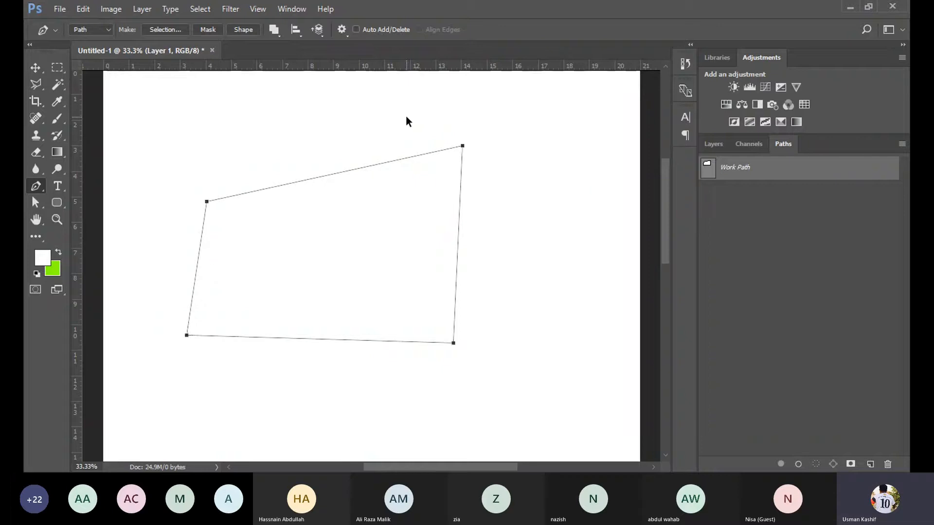
{"action": "key", "text": "BackSpace"}
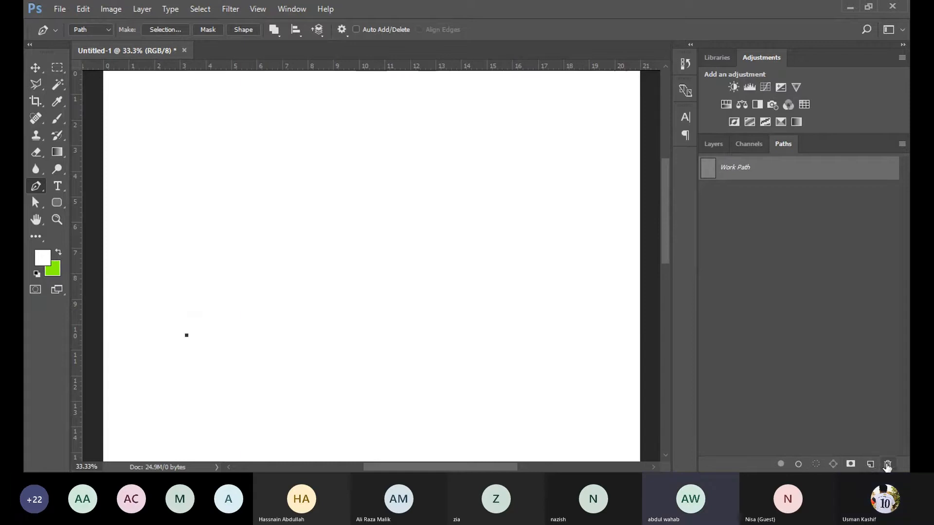
Review the commands available for the work path, close them and deselect the path
{"action": "left_click", "coordinate": [902, 144]}
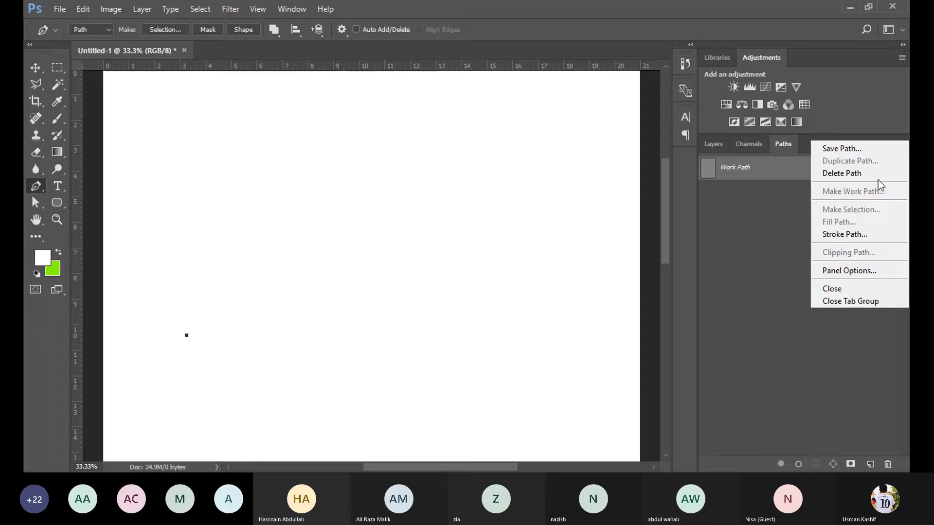
{"action": "left_click", "coordinate": [773, 243]}
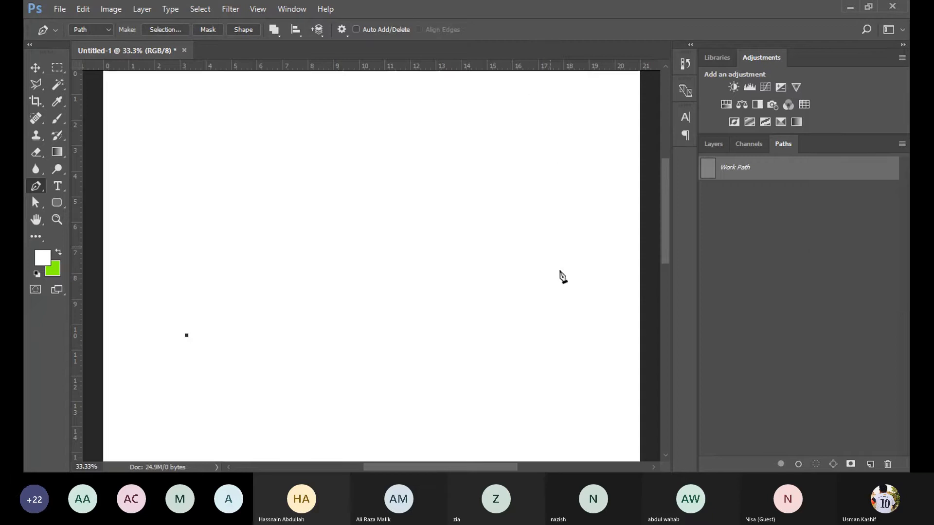
{"action": "key", "text": "Escape"}
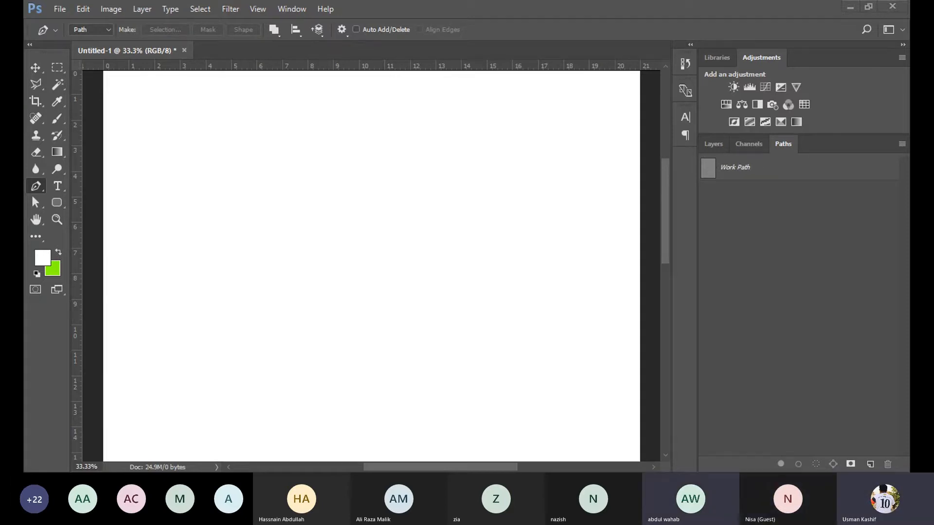
Turn on Auto Add/Delete and review the pen's additional options and its path arrangement, alignment and operation choices
{"action": "left_click", "coordinate": [378, 26]}
{"action": "left_click", "coordinate": [341, 30]}
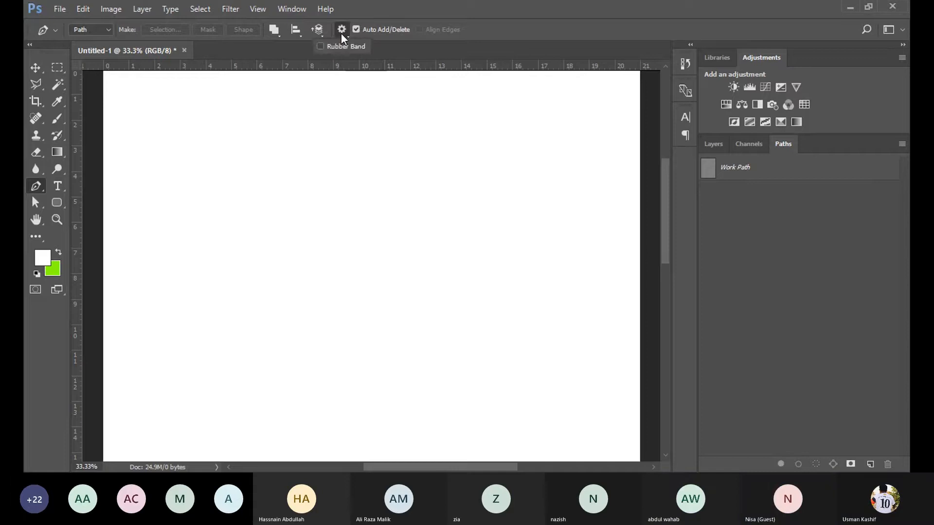
{"action": "left_click", "coordinate": [319, 32]}
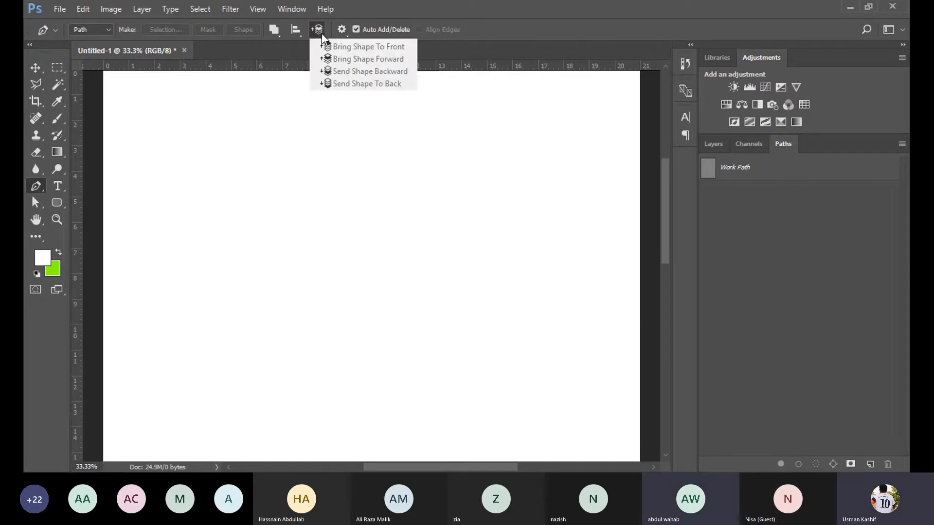
{"action": "left_click", "coordinate": [301, 30]}
{"action": "left_click", "coordinate": [301, 31]}
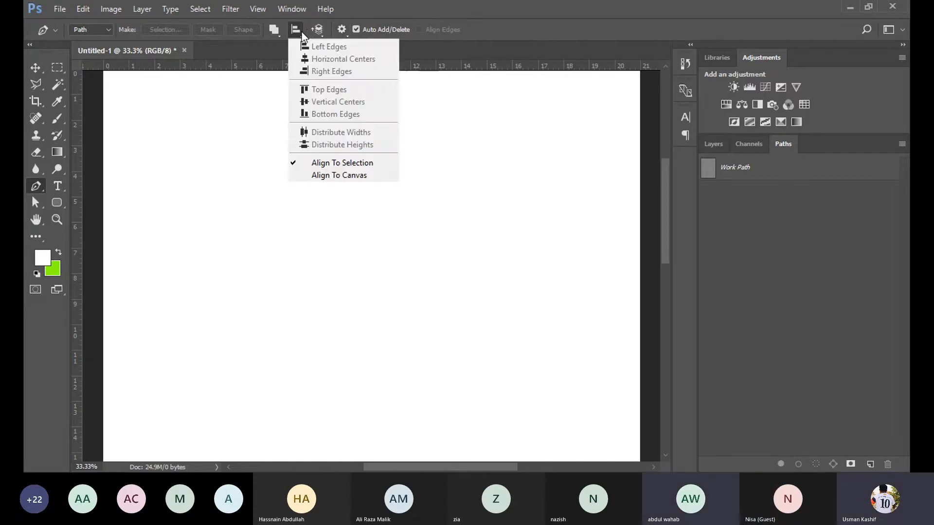
{"action": "left_click", "coordinate": [277, 32]}
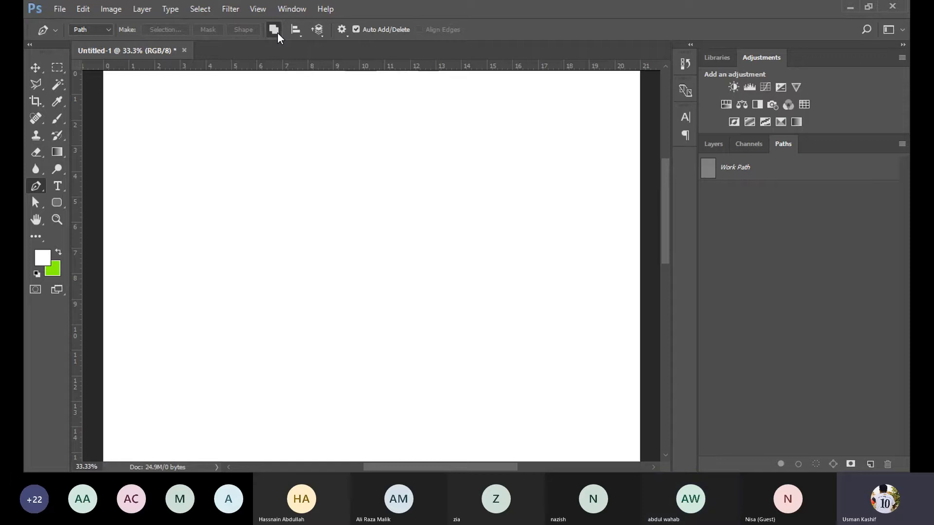
{"action": "left_click", "coordinate": [278, 32]}
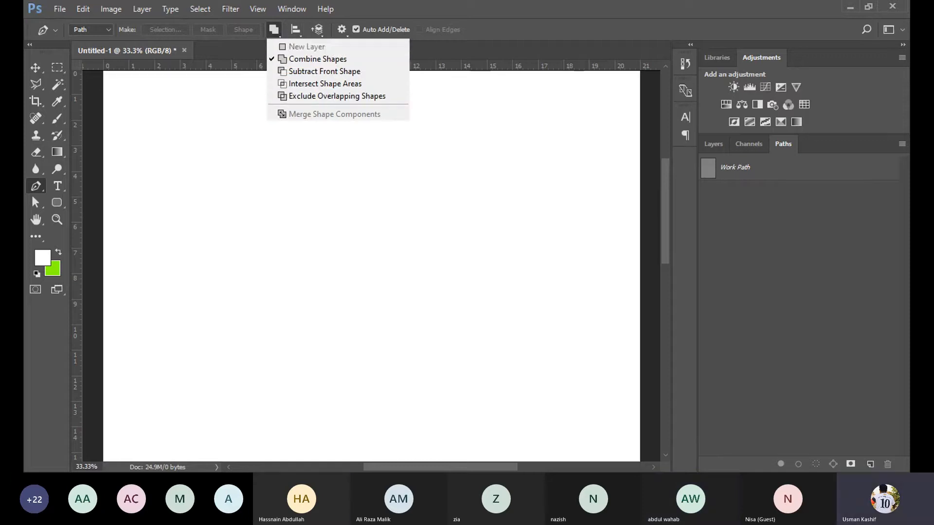
{"action": "key", "text": "Escape"}
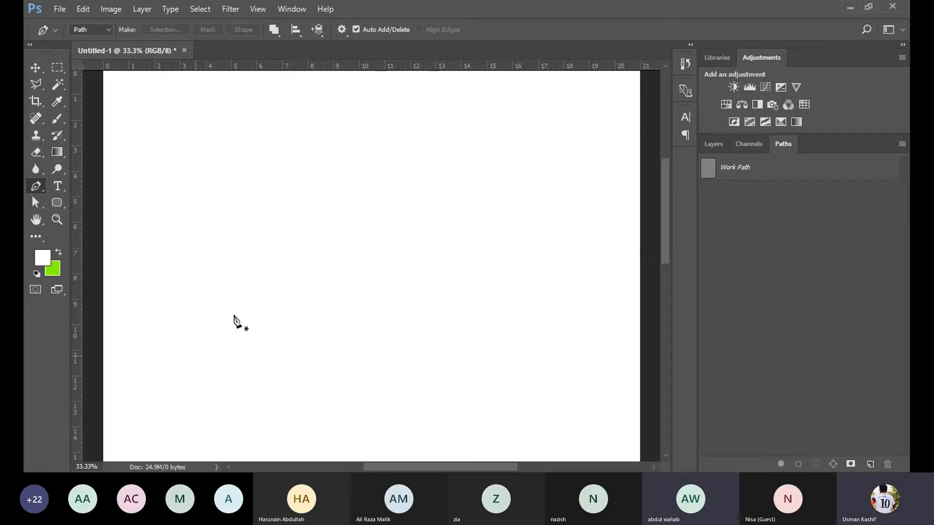
Check the layers, return to the paths and draw a closed four-point path in the upper-left part of the canvas
{"action": "left_click", "coordinate": [714, 147]}
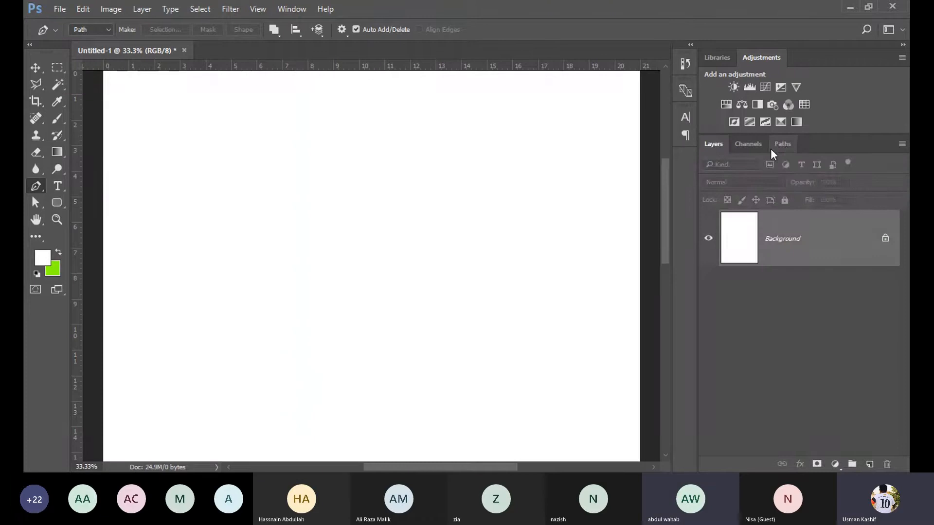
{"action": "left_click", "coordinate": [785, 146]}
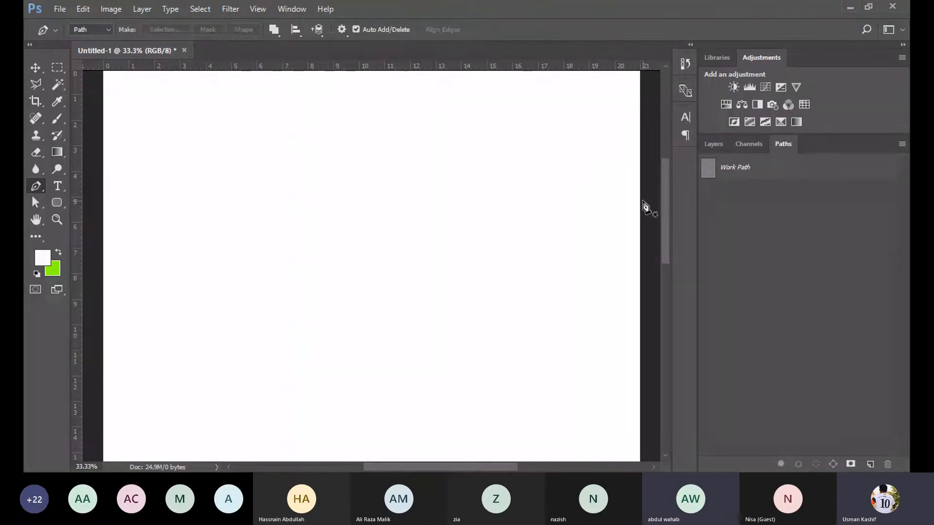
{"action": "scroll", "coordinate": [666, 204], "scroll_direction": "up", "scroll_amount": 1}
{"action": "left_click", "coordinate": [199, 273]}
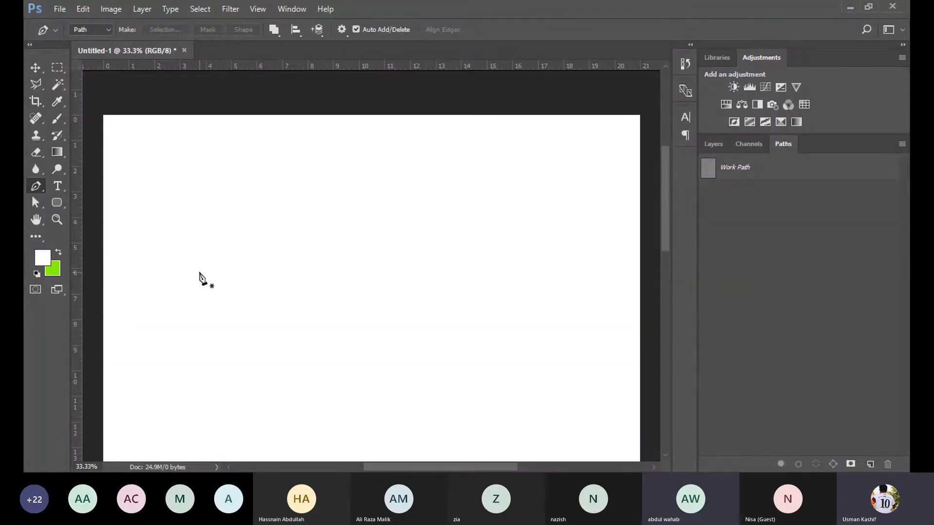
{"action": "left_click", "coordinate": [191, 179]}
{"action": "left_click", "coordinate": [380, 186]}
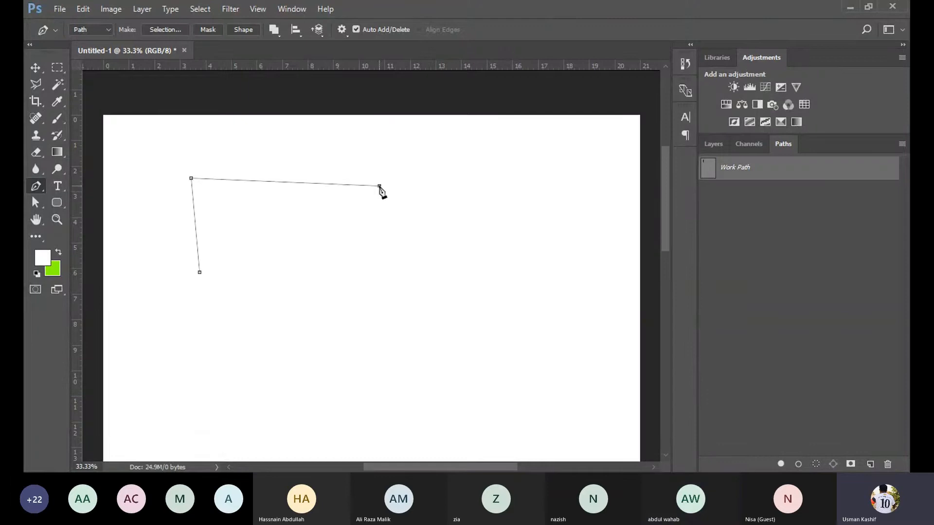
{"action": "left_click", "coordinate": [383, 281]}
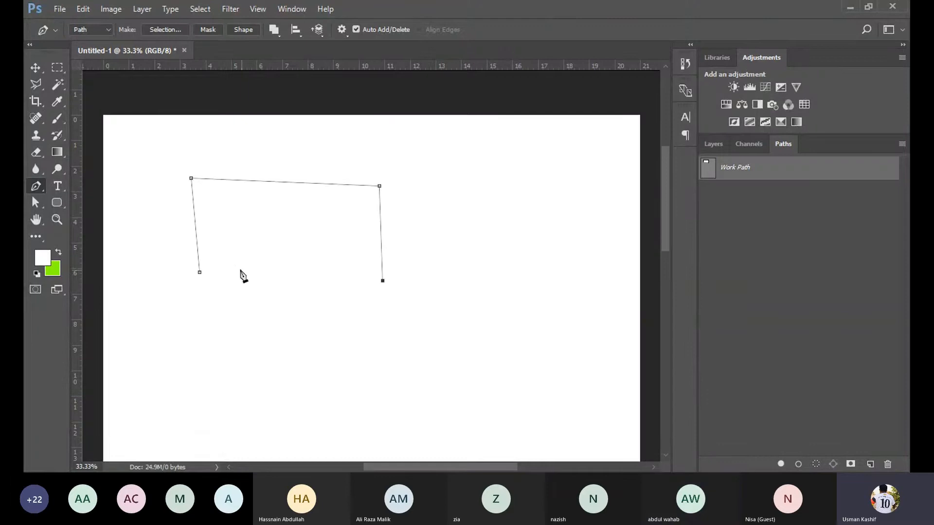
{"action": "left_click", "coordinate": [201, 274]}
Save the four-point work path under the name "Rectagle"
{"action": "double_click", "coordinate": [734, 169]}
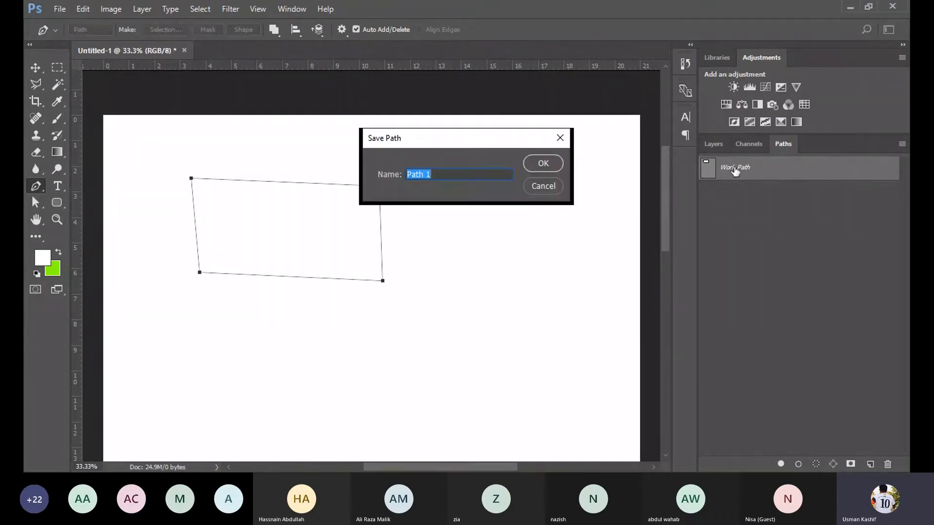
{"action": "type", "text": "Rectagle"}
{"action": "left_click", "coordinate": [553, 165]}
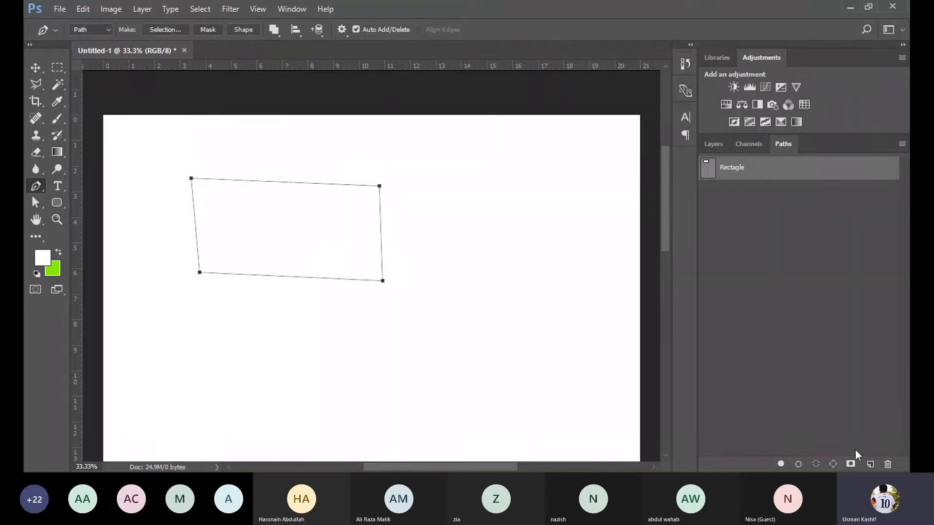
Add a new path, draw a closed three-point triangle on the canvas, rename the path "Triangle" and deselect it
{"action": "left_click", "coordinate": [870, 464]}
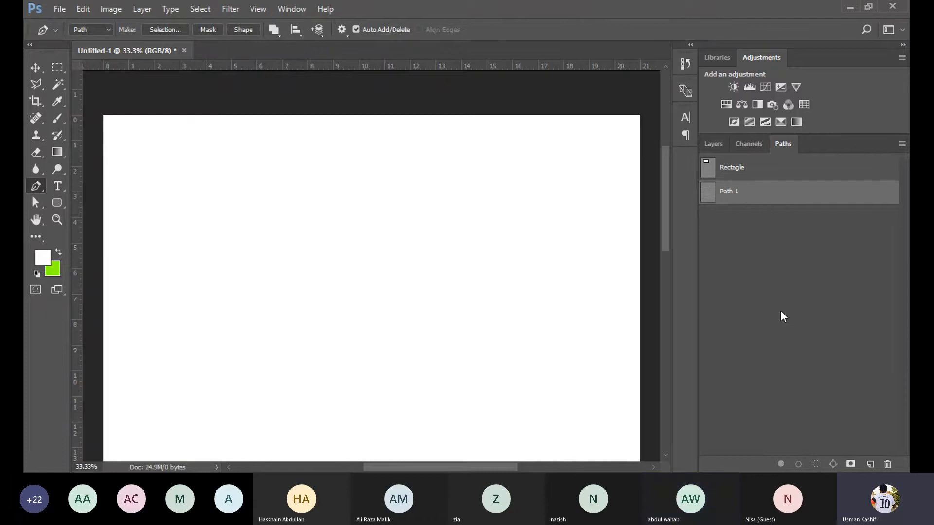
{"action": "left_click", "coordinate": [484, 368]}
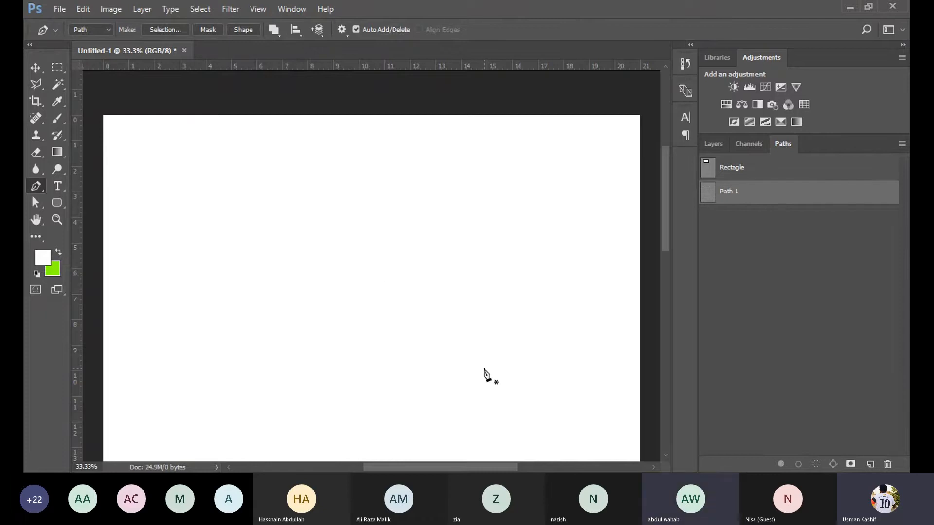
{"action": "left_click", "coordinate": [470, 161]}
{"action": "left_click", "coordinate": [308, 363]}
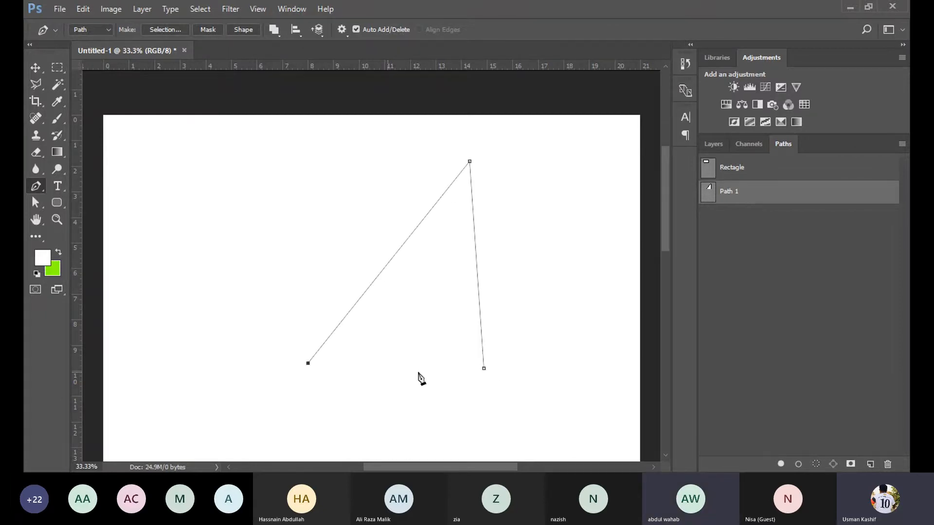
{"action": "left_click", "coordinate": [484, 368]}
{"action": "double_click", "coordinate": [729, 192]}
{"action": "type", "text": "Triangle"}
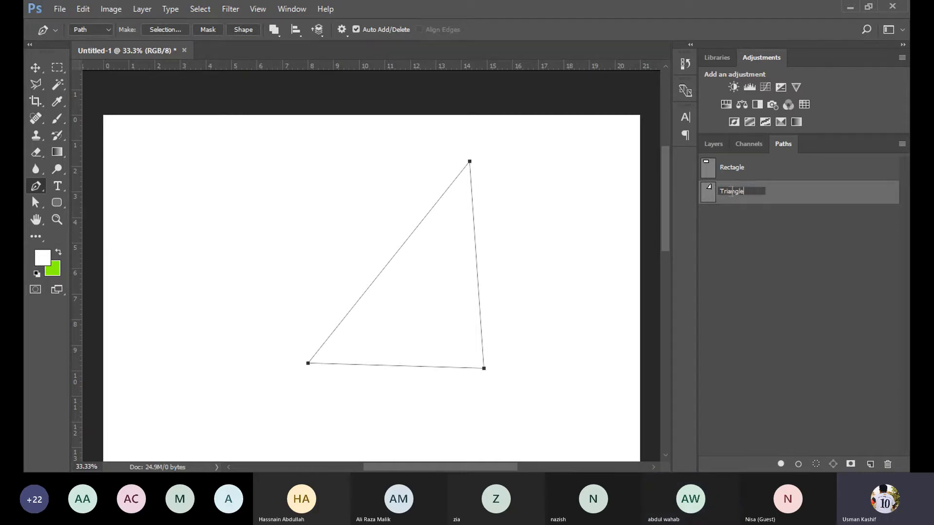
{"action": "left_click", "coordinate": [743, 241]}
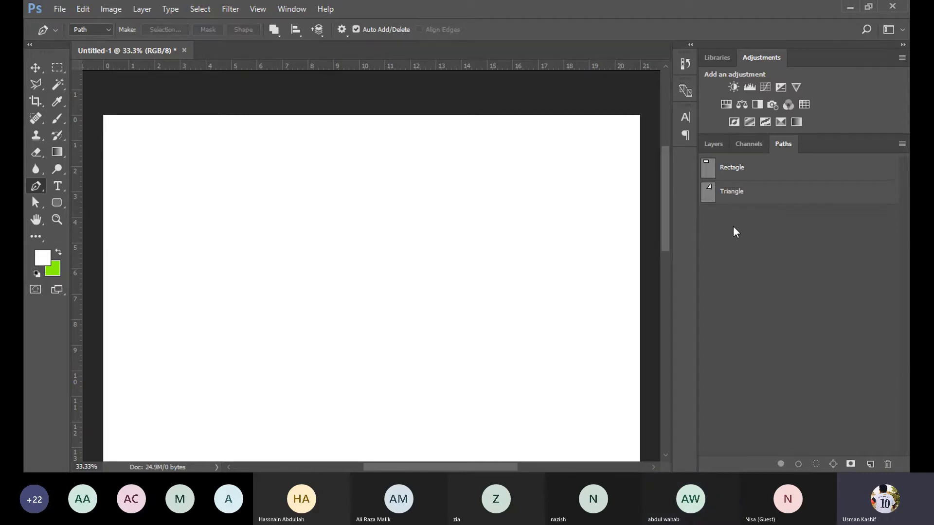
Display the Rectagle and Triangle paths in turn to compare them on the canvas
{"action": "left_click", "coordinate": [764, 164]}
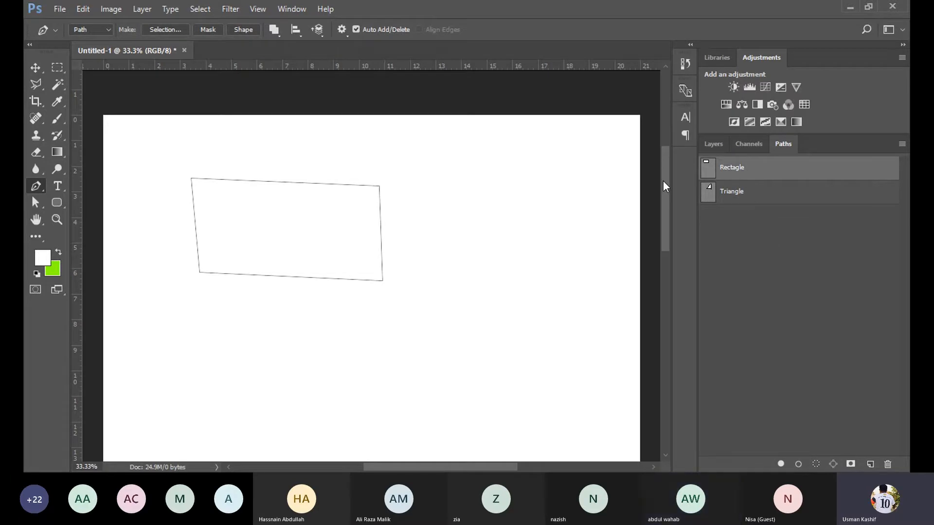
{"action": "key", "text": "ctrl+minus"}
{"action": "mouse_move", "coordinate": [663, 180]}
{"action": "left_mouse_down"}
{"action": "mouse_move", "coordinate": [661, 211]}
{"action": "mouse_move", "coordinate": [664, 194]}
{"action": "left_mouse_up"}
{"action": "left_click", "coordinate": [754, 190]}
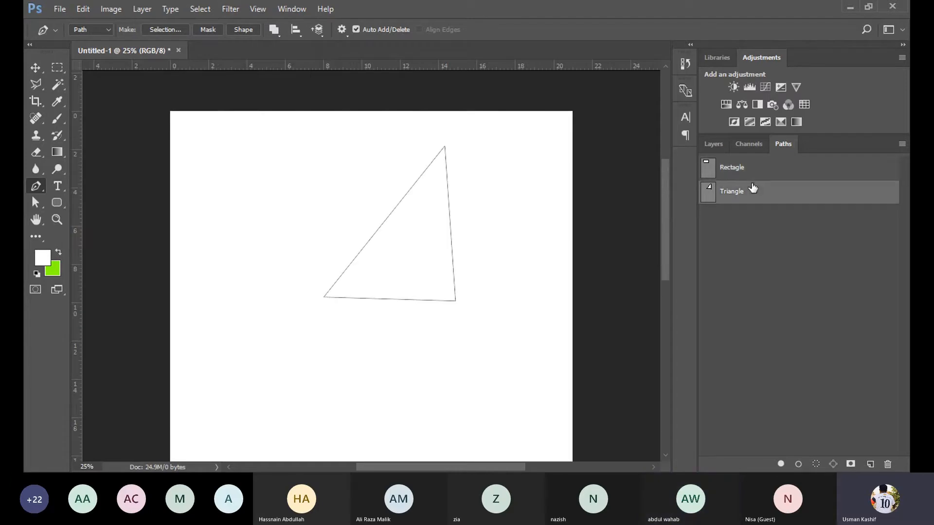
{"action": "left_click", "coordinate": [759, 167]}
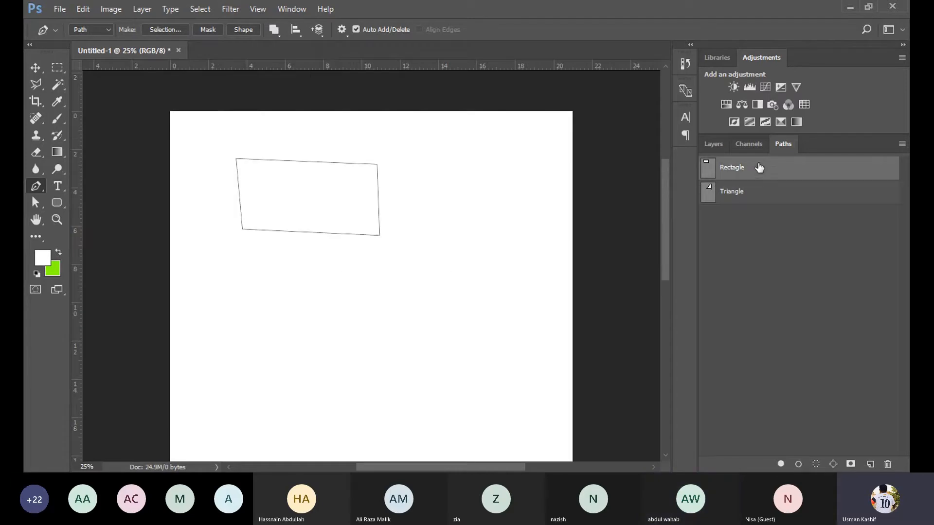
{"action": "left_click", "coordinate": [757, 205]}
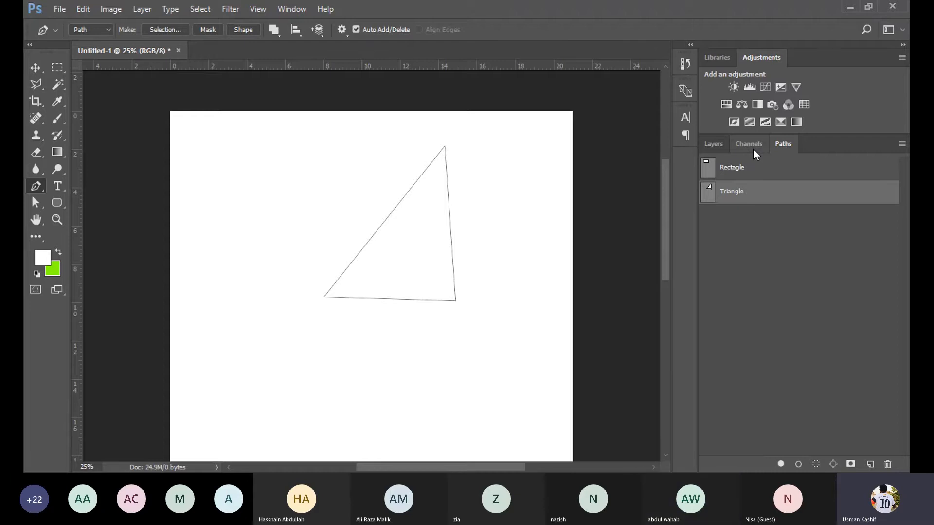
Delete the Triangle and Rectagle paths, then check the layers and return to the paths list
{"action": "key", "text": "Delete"}
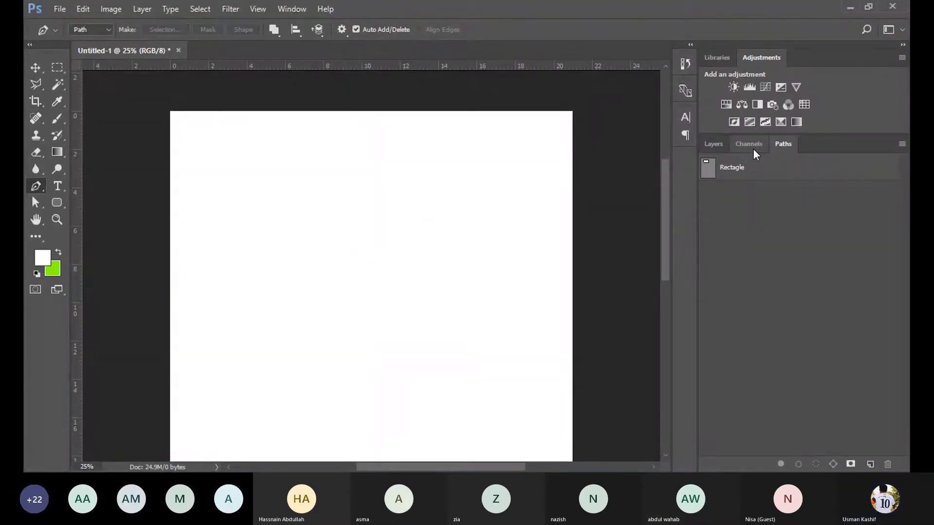
{"action": "left_click", "coordinate": [757, 170]}
{"action": "key", "text": "Delete"}
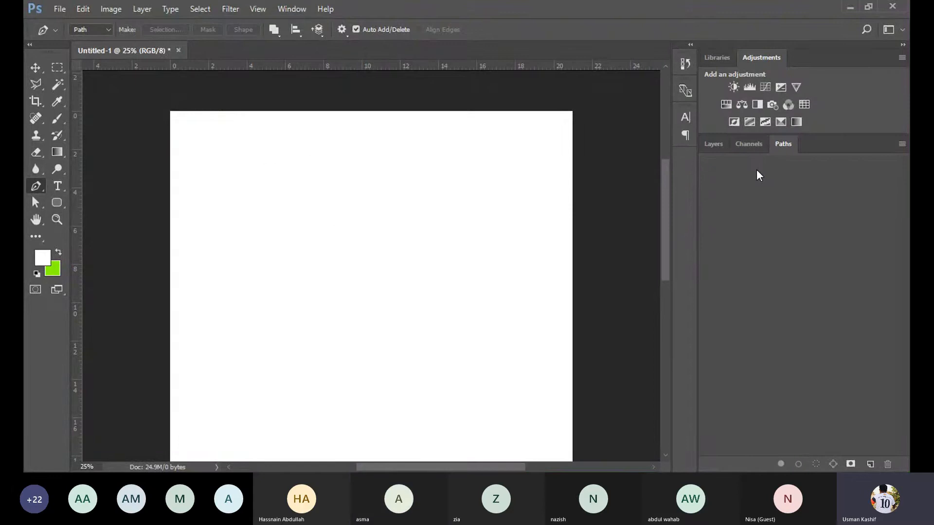
{"action": "left_click", "coordinate": [713, 144]}
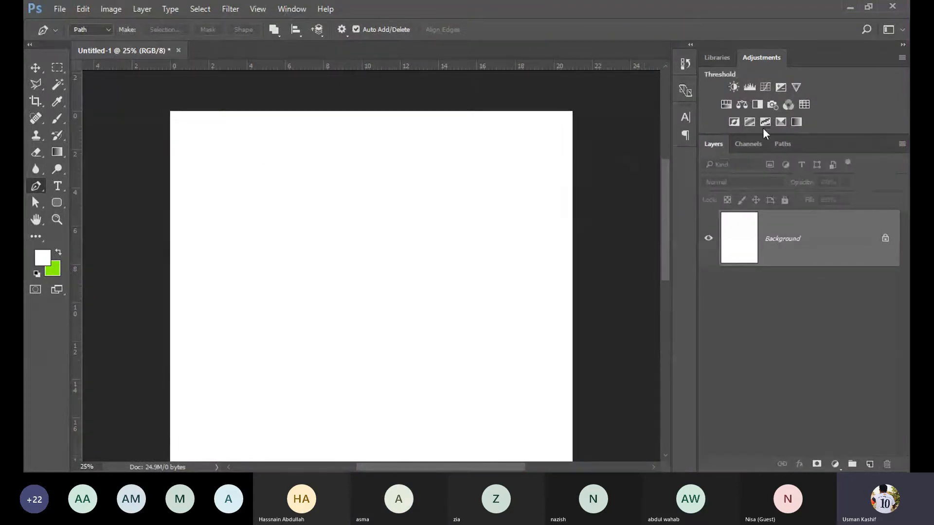
{"action": "left_click", "coordinate": [782, 144]}
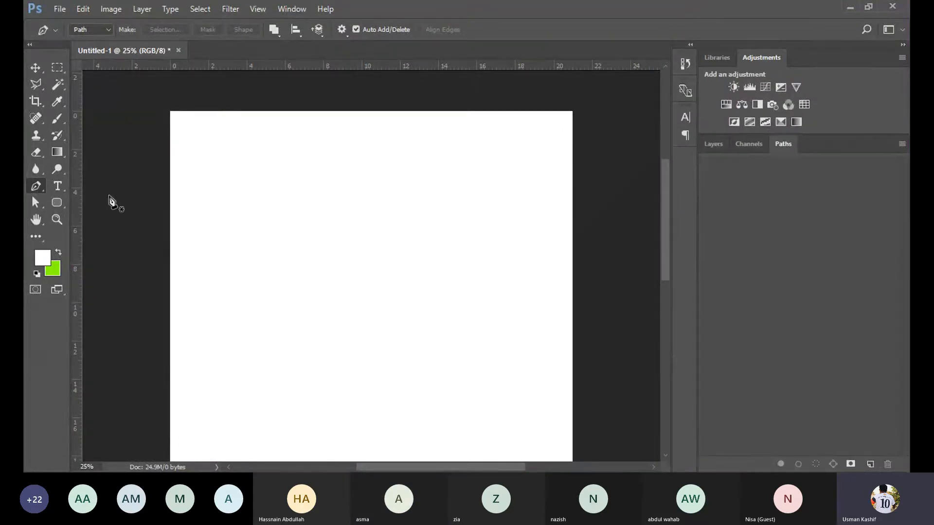
Draw a closed four-point path, about 1840 by 1390 px with a slanted lower edge, across the page's upper half
{"action": "left_click", "coordinate": [238, 331]}
{"action": "left_click", "coordinate": [232, 169]}
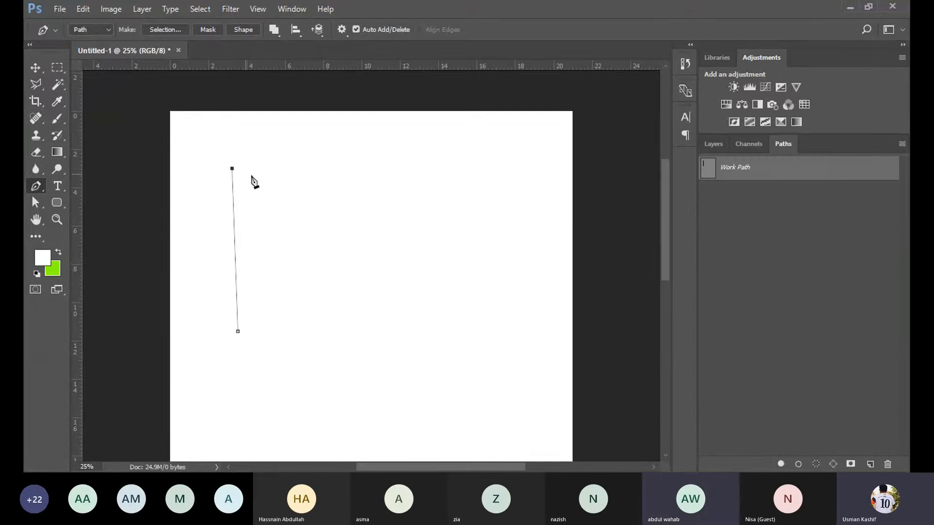
{"action": "left_click", "coordinate": [529, 170]}
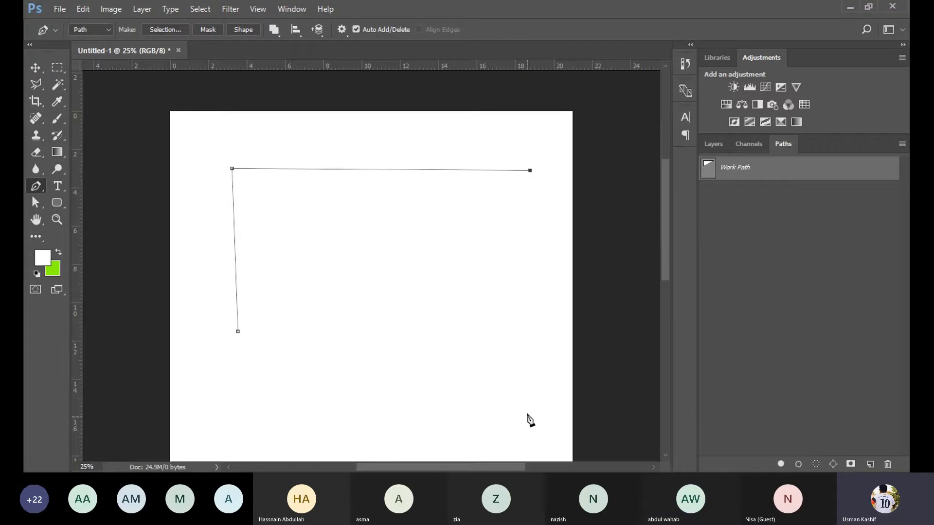
{"action": "left_click", "coordinate": [525, 394]}
{"action": "left_click", "coordinate": [239, 333]}
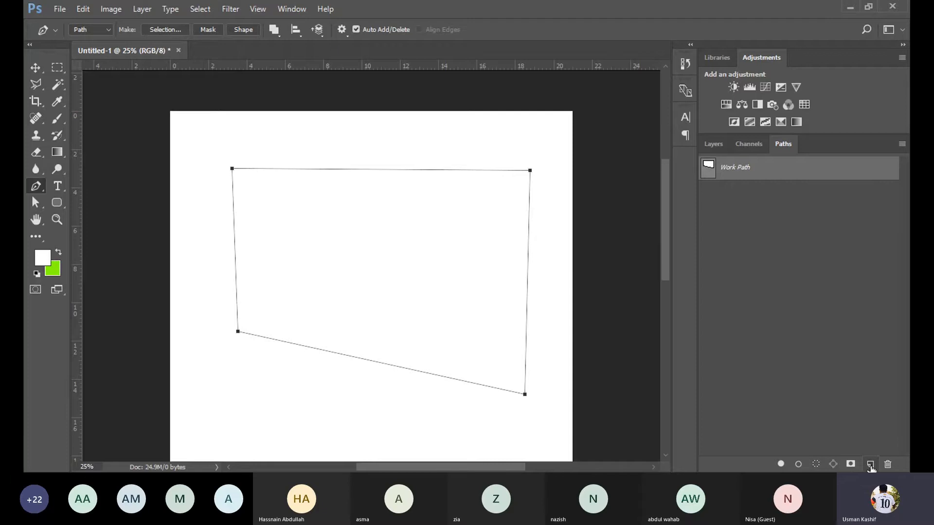
Save the new four-point work path under the name "path 1"
{"action": "left_click_drag", "start_coordinate": [664, 243], "coordinate": [672, 279]}
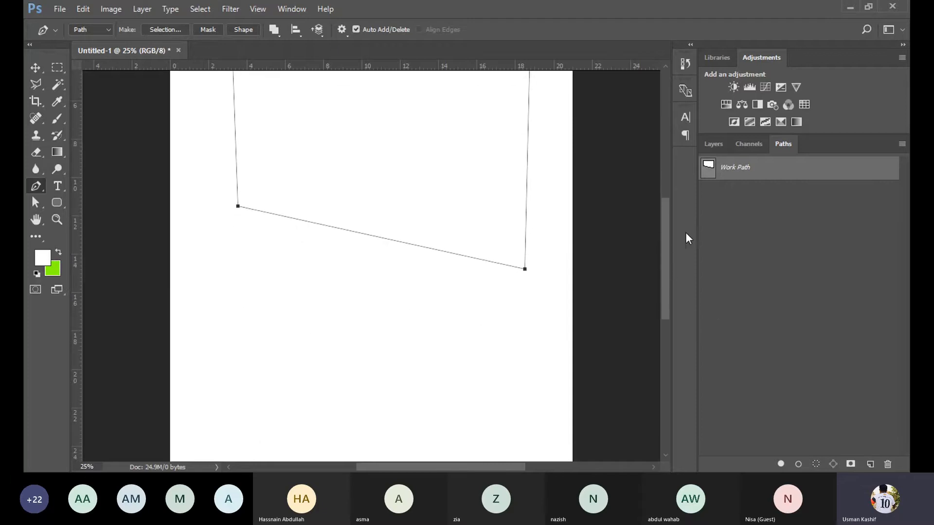
{"action": "double_click", "coordinate": [735, 168]}
{"action": "type", "text": "path 1"}
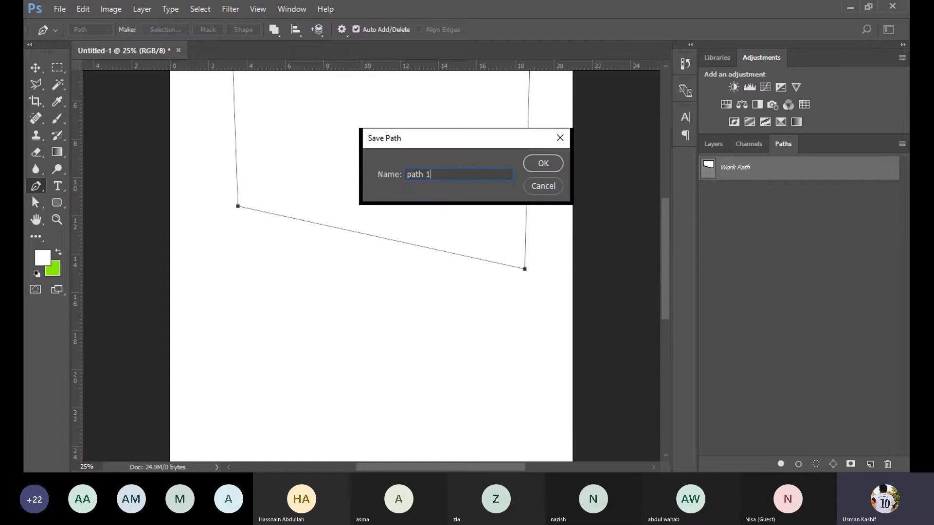
{"action": "key", "text": "Return"}
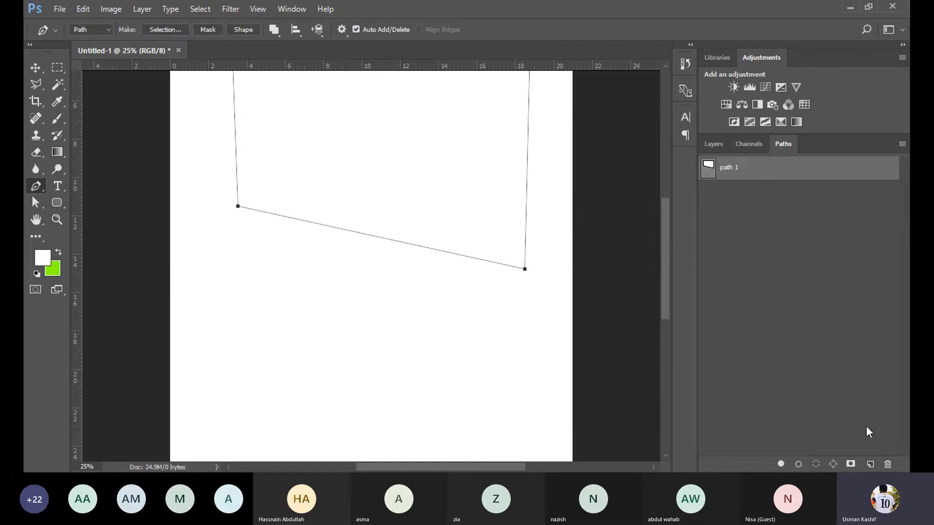
Add a new path, draw a closed three-point triangle on the page's lower half, rename it "path2" and deselect it
{"action": "left_click", "coordinate": [870, 464]}
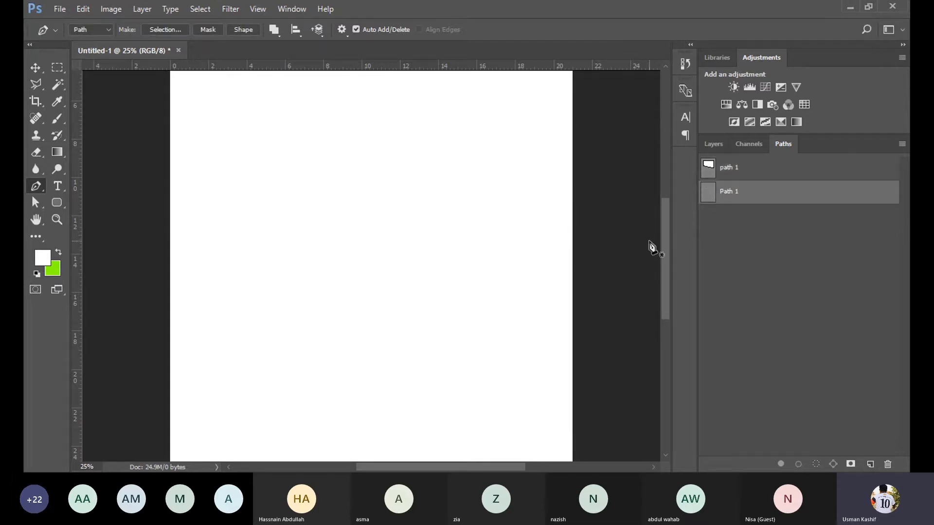
{"action": "left_click_drag", "start_coordinate": [666, 238], "coordinate": [661, 261]}
{"action": "left_click", "coordinate": [470, 299]}
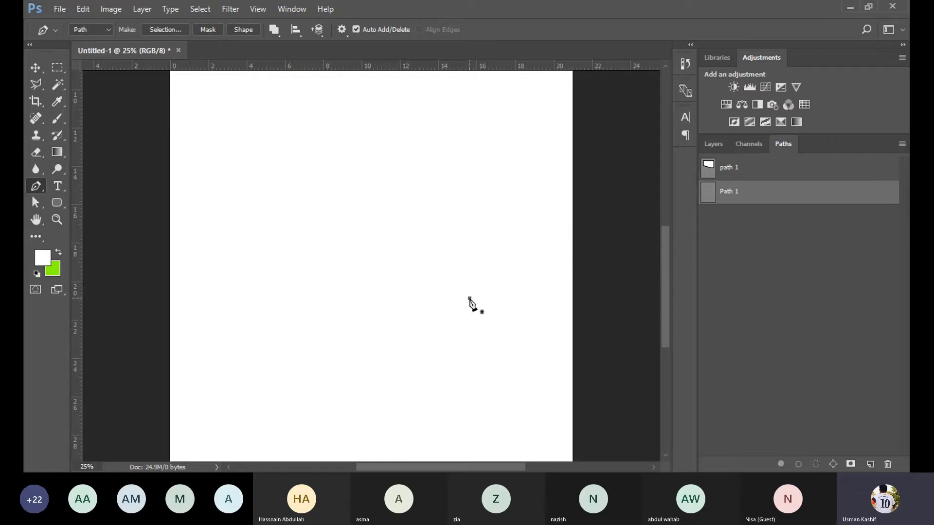
{"action": "left_click", "coordinate": [262, 371]}
{"action": "left_click", "coordinate": [212, 199]}
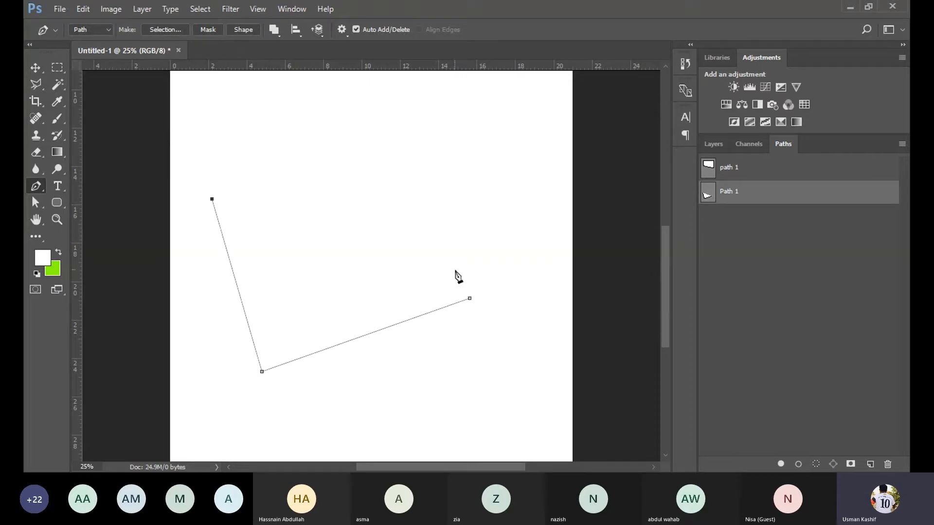
{"action": "double_click", "coordinate": [729, 191]}
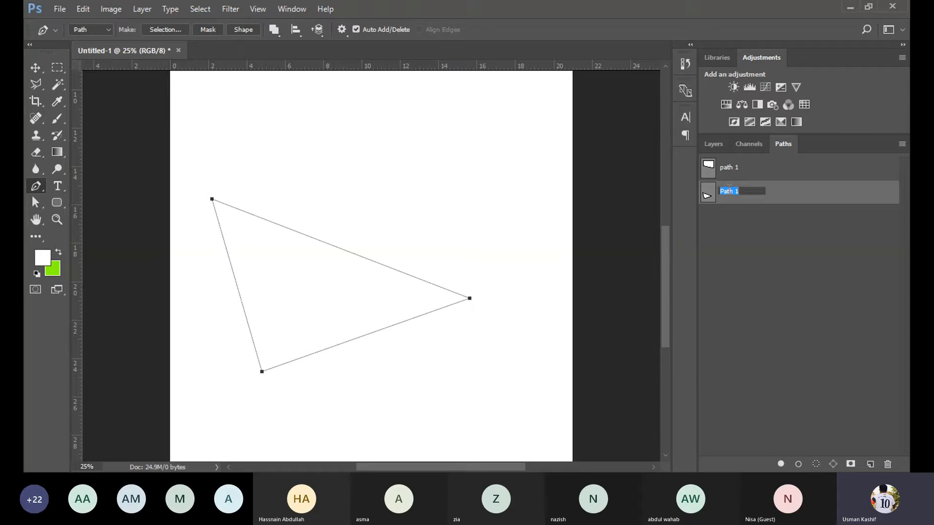
{"action": "type", "text": "path2"}
{"action": "left_click", "coordinate": [794, 263]}
Check the layers, then display the saved paths path 1 and path2 in turn on the whole page
{"action": "left_click_drag", "start_coordinate": [666, 278], "coordinate": [666, 257]}
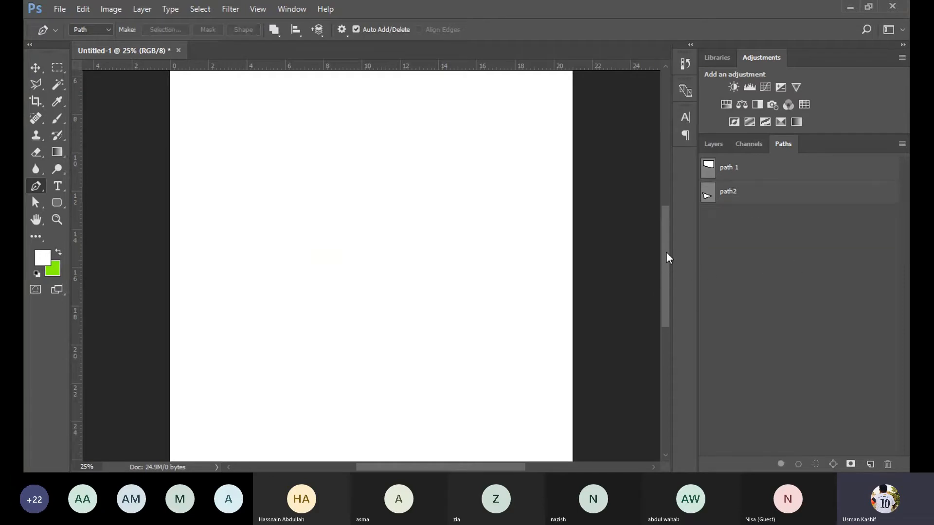
{"action": "key", "text": "ctrl+minus"}
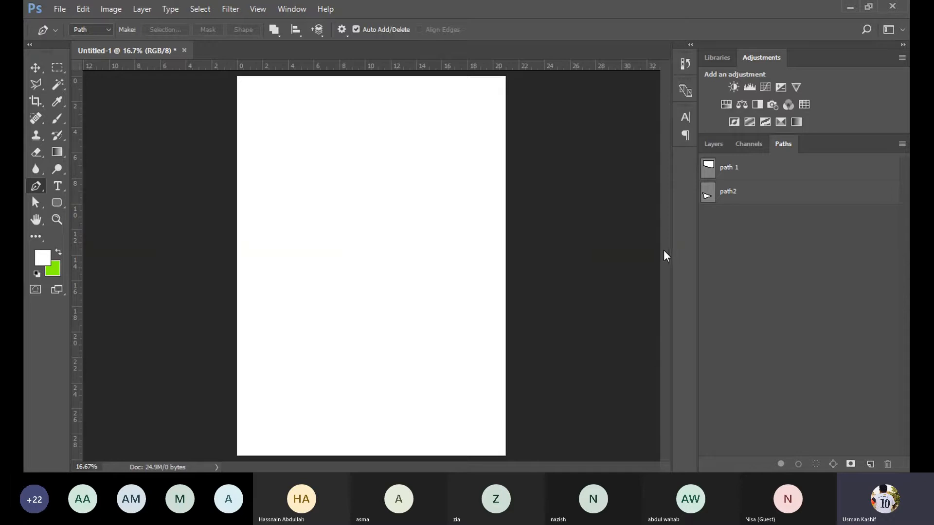
{"action": "left_click", "coordinate": [713, 144]}
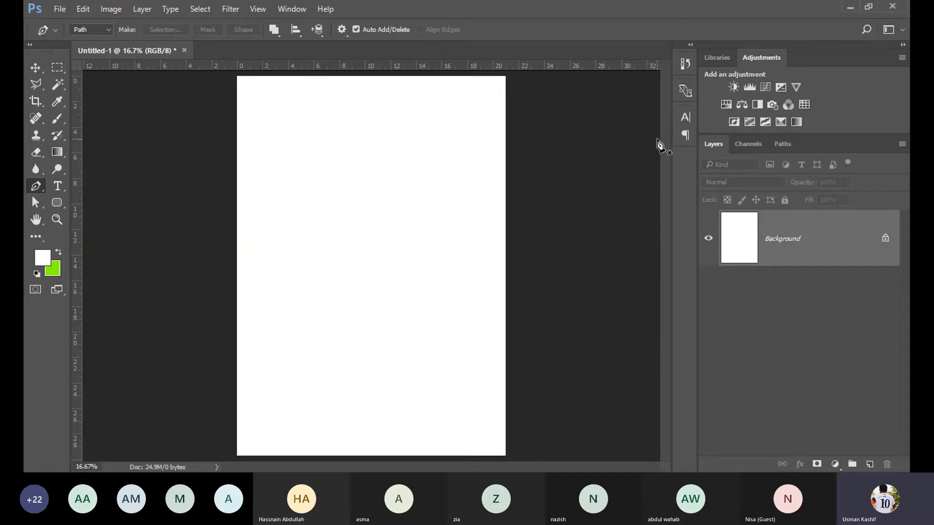
{"action": "left_click", "coordinate": [782, 144]}
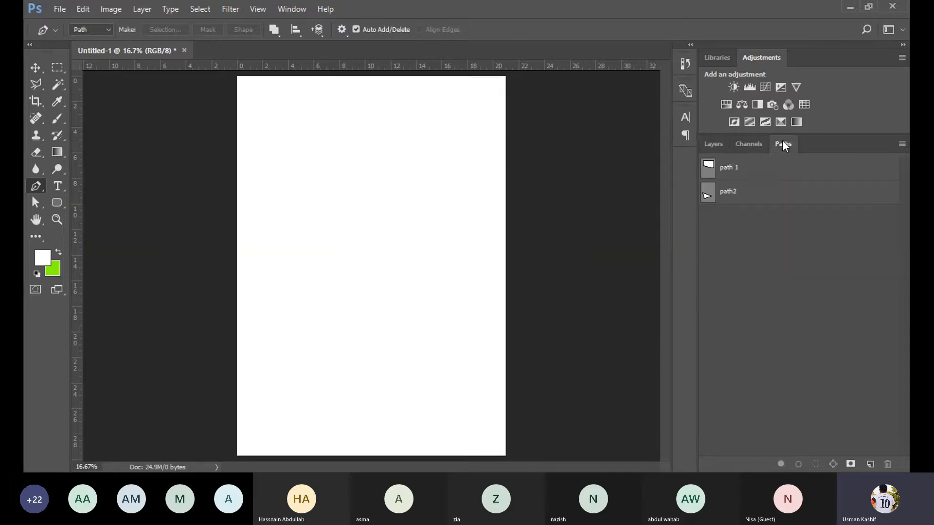
{"action": "left_click", "coordinate": [746, 177]}
{"action": "left_click", "coordinate": [746, 196]}
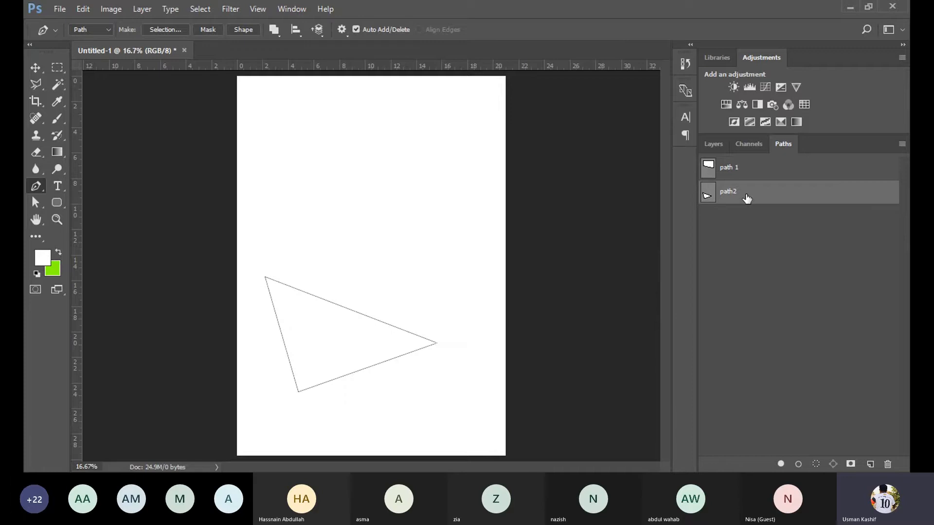
Make a shape layer from path 1 and show it among the layers
{"action": "left_click", "coordinate": [744, 171]}
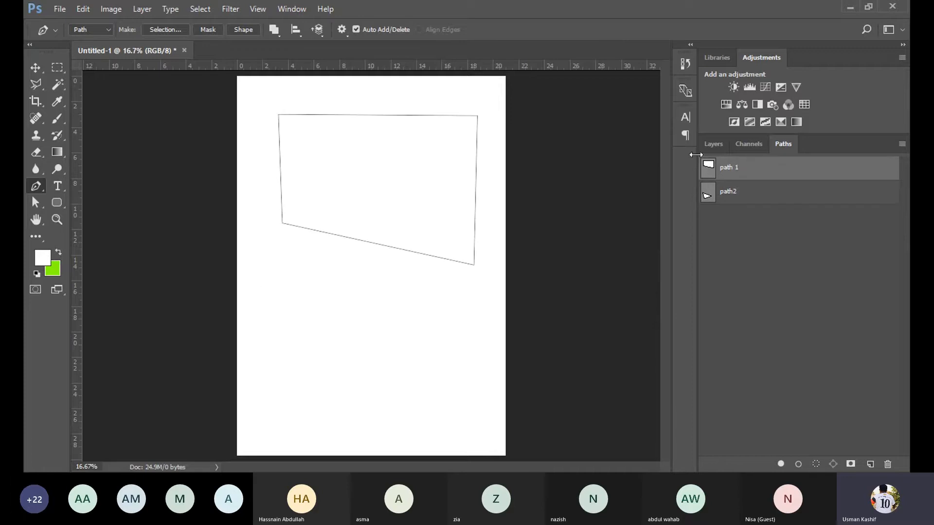
{"action": "left_click", "coordinate": [246, 30]}
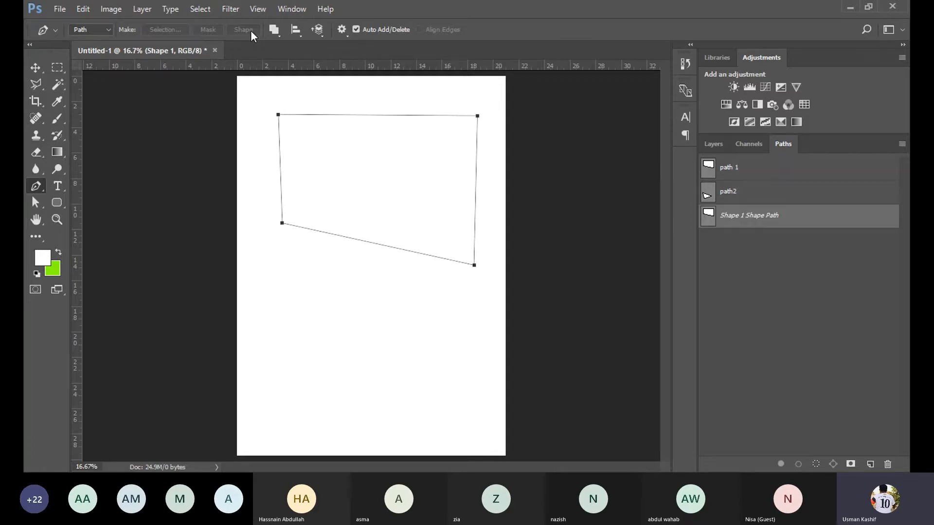
{"action": "left_click", "coordinate": [712, 144]}
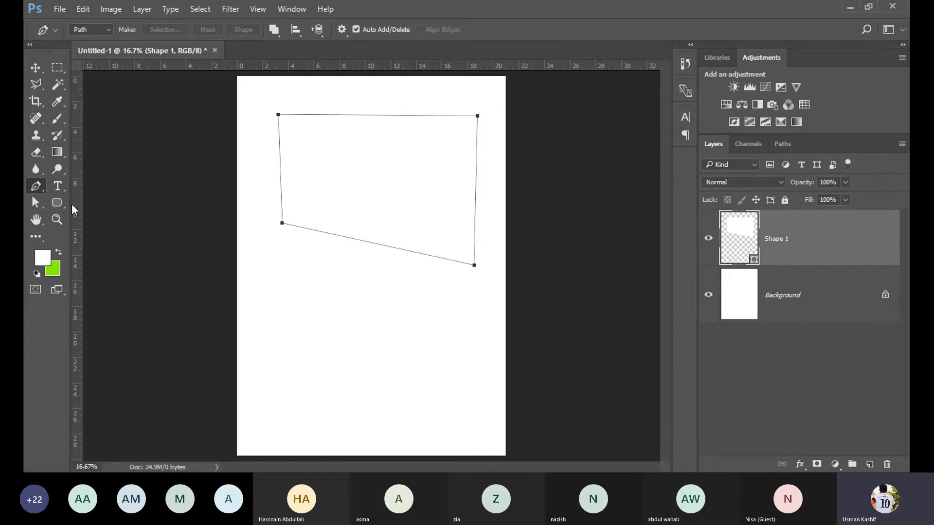
Use the Rounded Rectangle tool's fill option to color the four-sided shape yellow, then switch to the Move tool
{"action": "left_click", "coordinate": [58, 202]}
{"action": "left_click", "coordinate": [137, 30]}
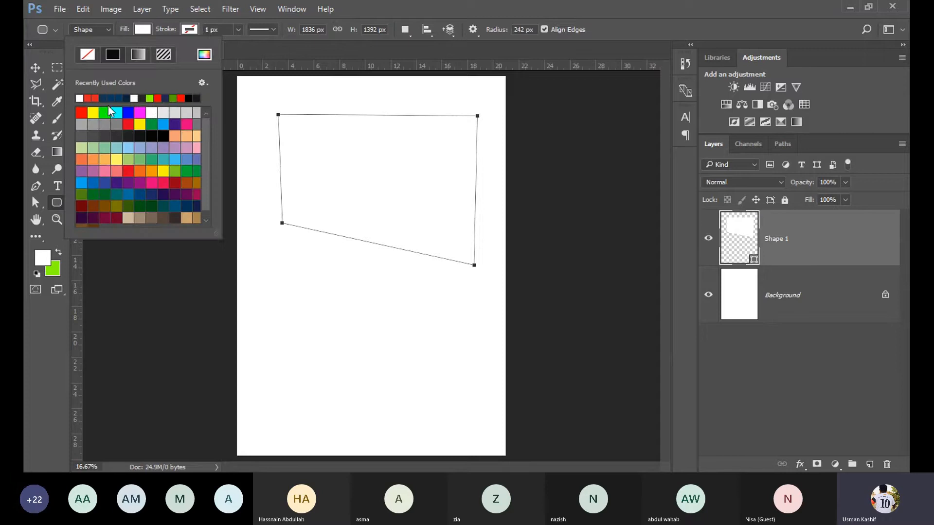
{"action": "left_click", "coordinate": [93, 111]}
{"action": "left_click", "coordinate": [35, 68]}
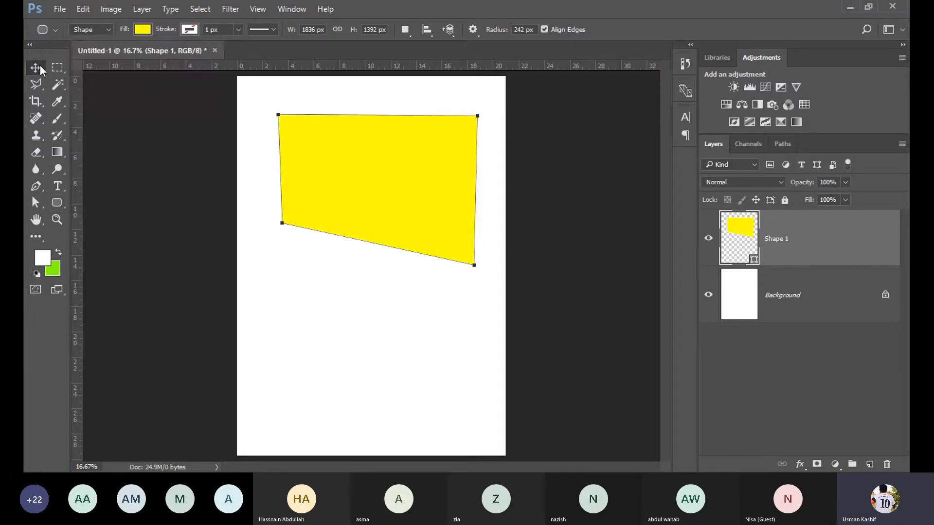
Move the yellow four-sided shape into the lower half of the page and display path 1
{"action": "left_click_drag", "start_coordinate": [368, 177], "coordinate": [351, 307]}
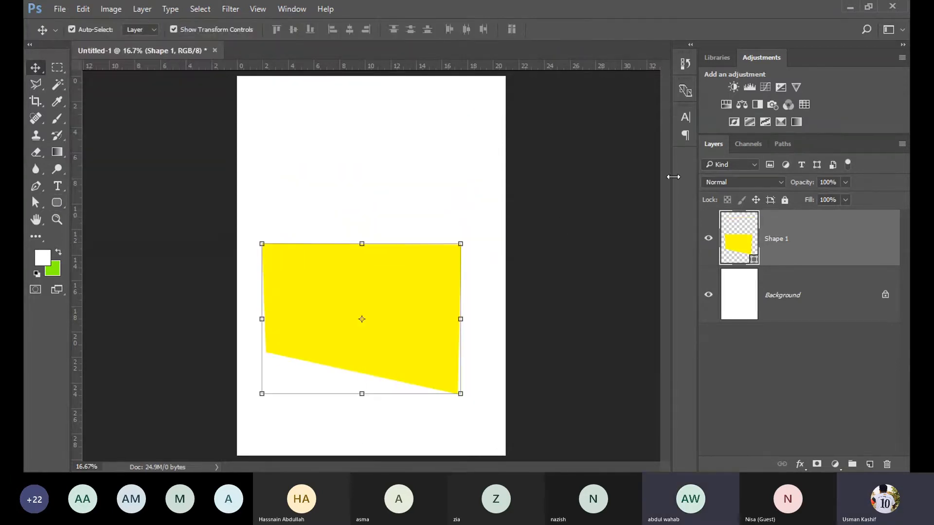
{"action": "left_click", "coordinate": [783, 143]}
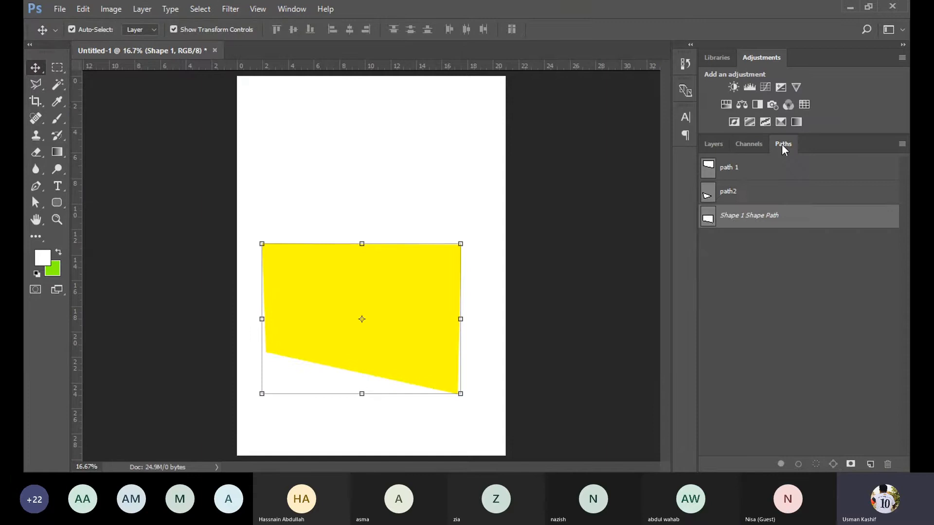
{"action": "left_click", "coordinate": [744, 168]}
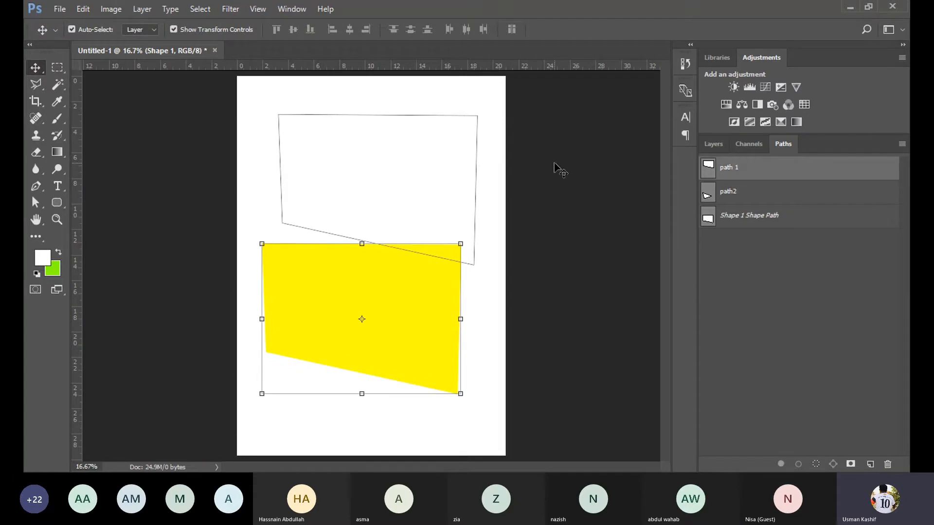
Make a new anti-aliased selection from path 1 with a 0-pixel feather radius, then deselect it
{"action": "left_click", "coordinate": [36, 186]}
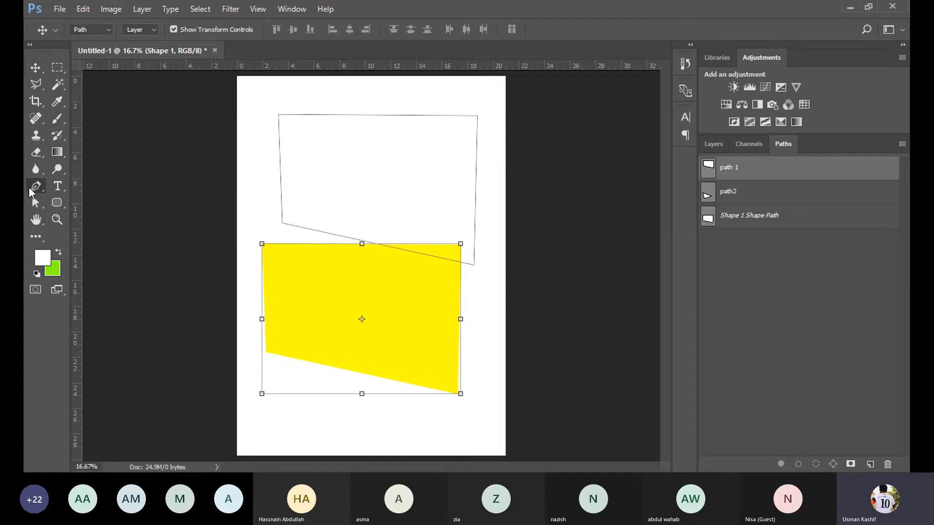
{"action": "left_click", "coordinate": [164, 29]}
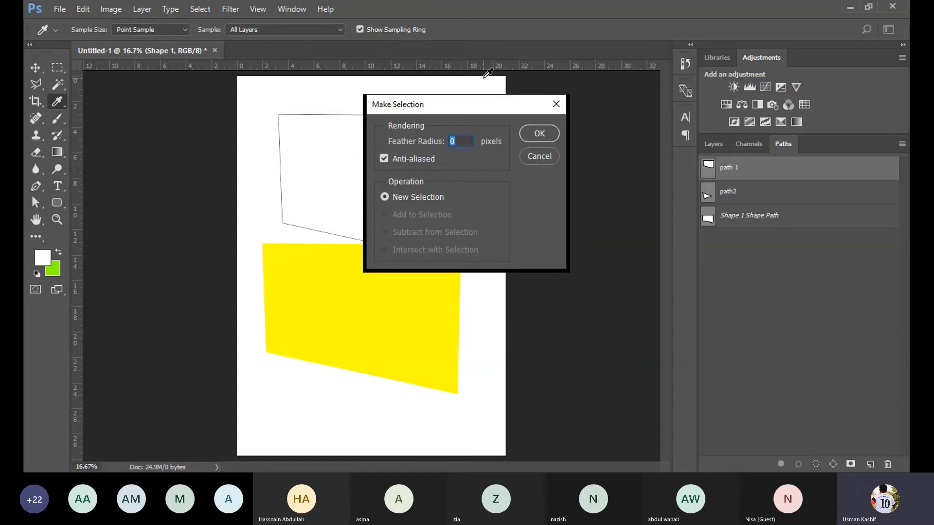
{"action": "left_click", "coordinate": [532, 136]}
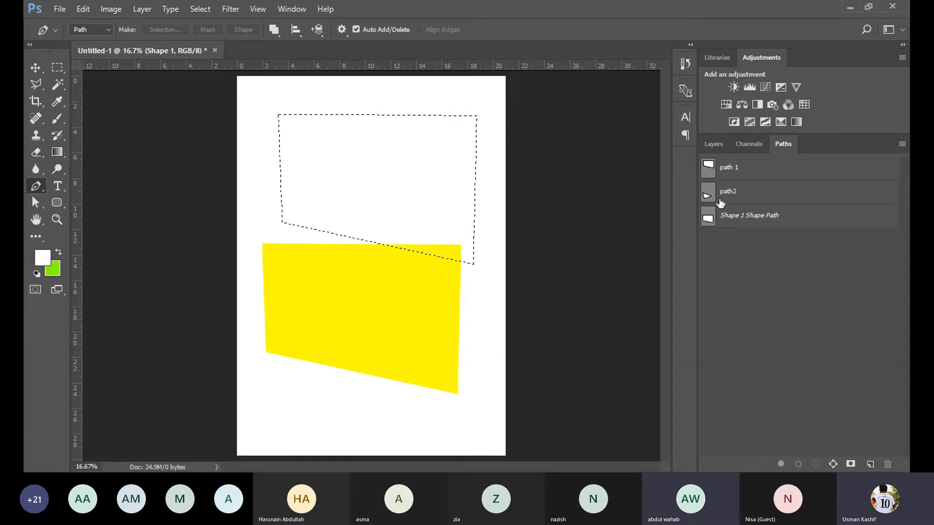
{"action": "key", "text": "ctrl+d"}
Display path 1, path2 and the Shape 1 shape path in turn, finishing on path2
{"action": "left_click", "coordinate": [753, 170]}
{"action": "left_click", "coordinate": [752, 198]}
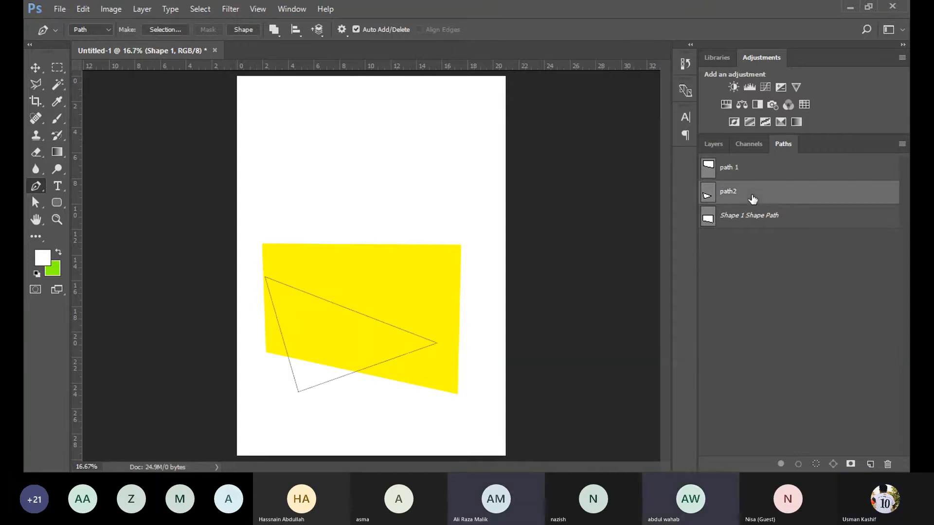
{"action": "left_click", "coordinate": [751, 223]}
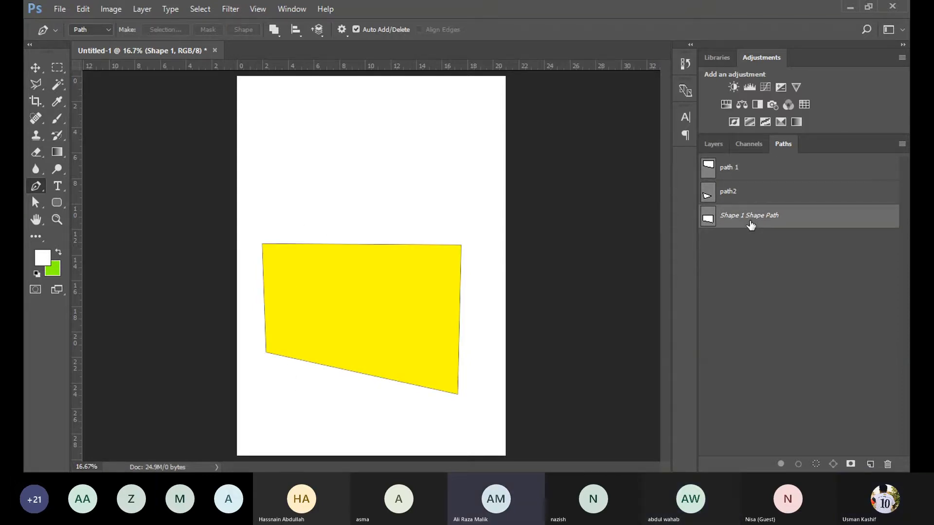
{"action": "left_click", "coordinate": [752, 193]}
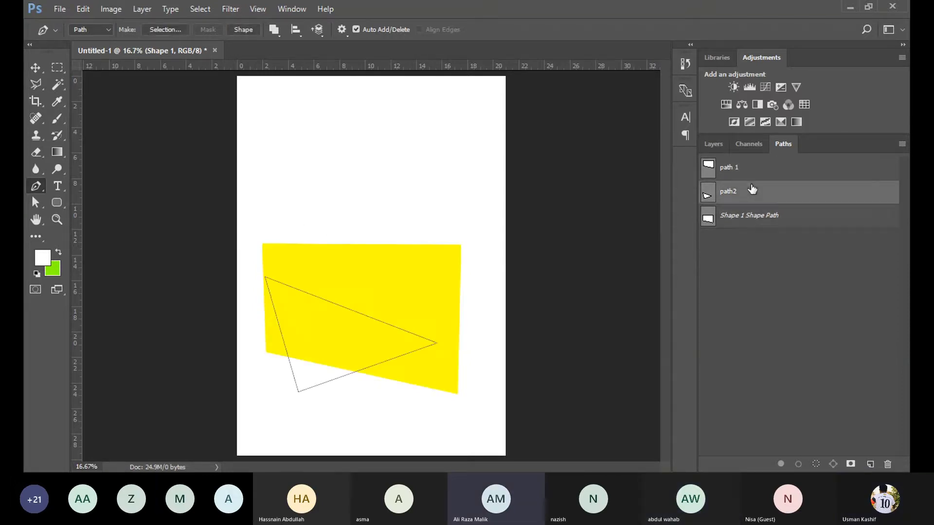
Compare the Background and Shape 1 layers by selecting each in turn, and rasterize the Shape 1 layer
{"action": "left_click", "coordinate": [713, 144]}
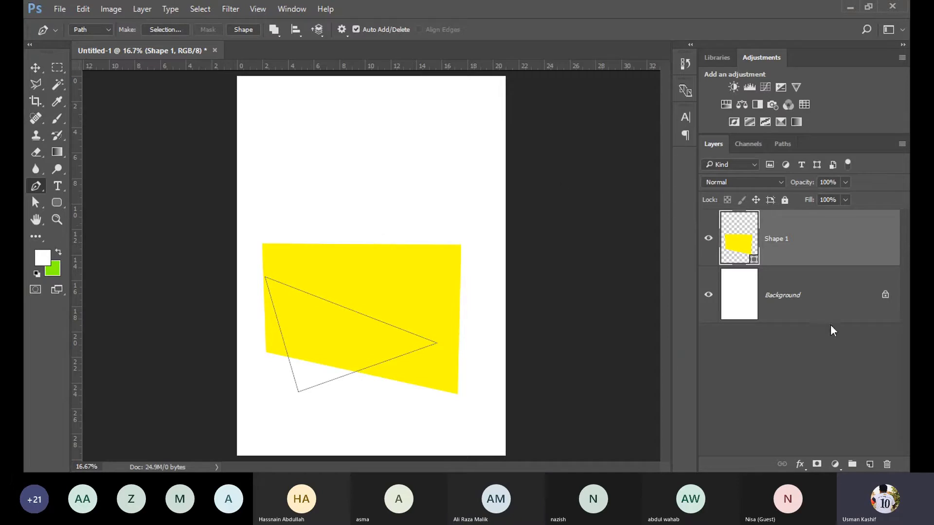
{"action": "left_click", "coordinate": [799, 307]}
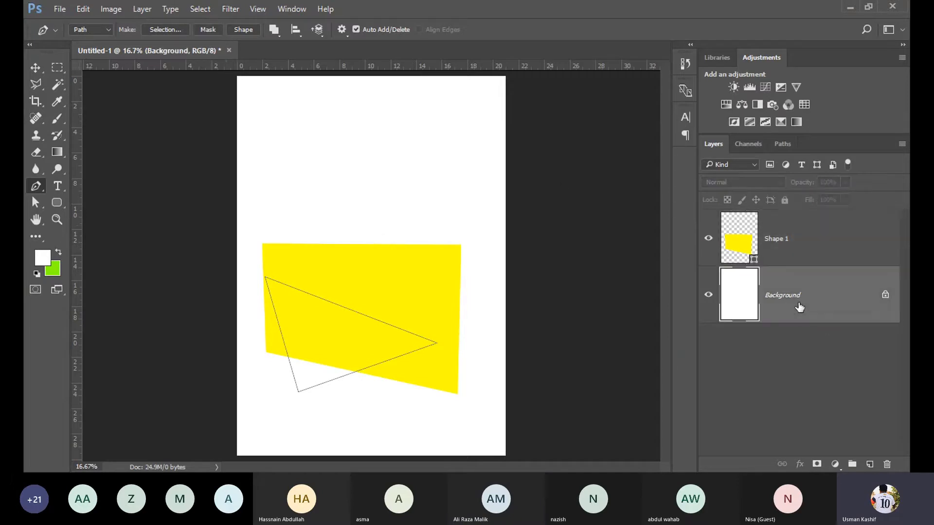
{"action": "left_click", "coordinate": [741, 231]}
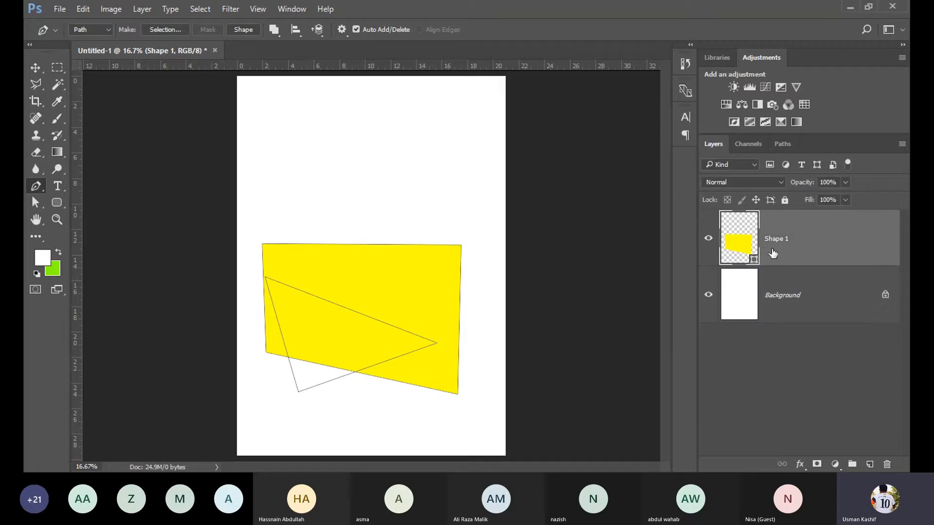
{"action": "left_click", "coordinate": [792, 318]}
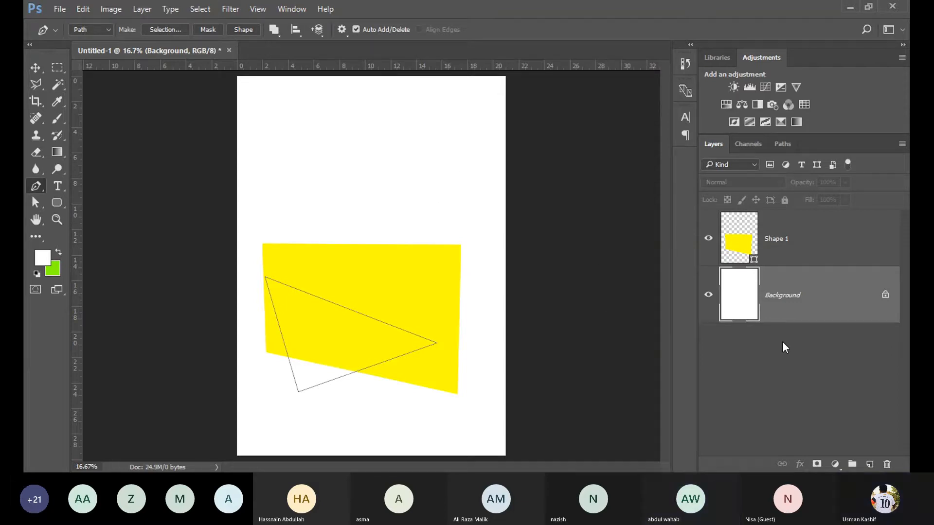
{"action": "left_click", "coordinate": [783, 238]}
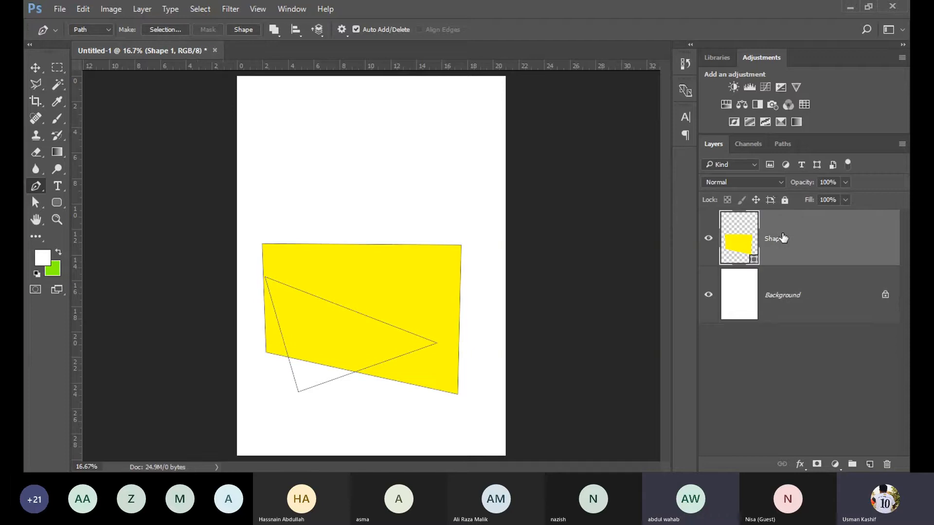
{"action": "right_click", "coordinate": [784, 238]}
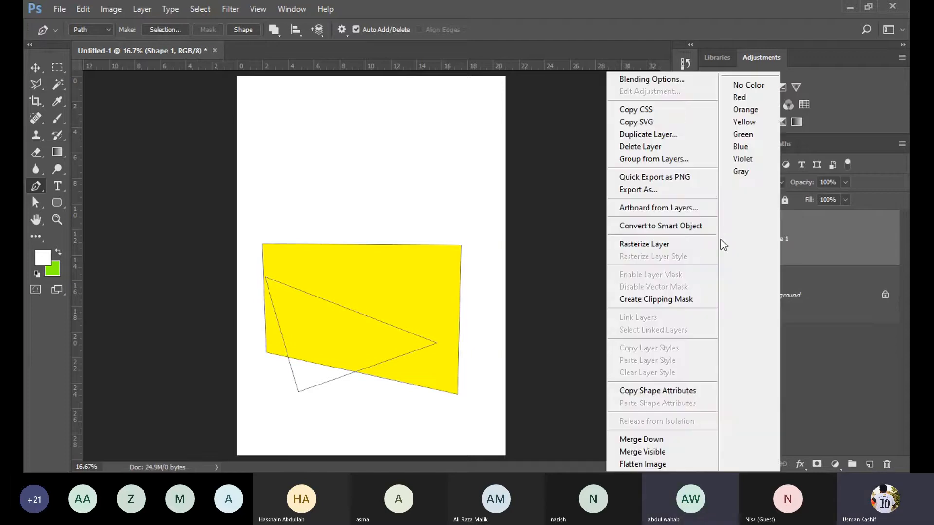
{"action": "left_click", "coordinate": [683, 244]}
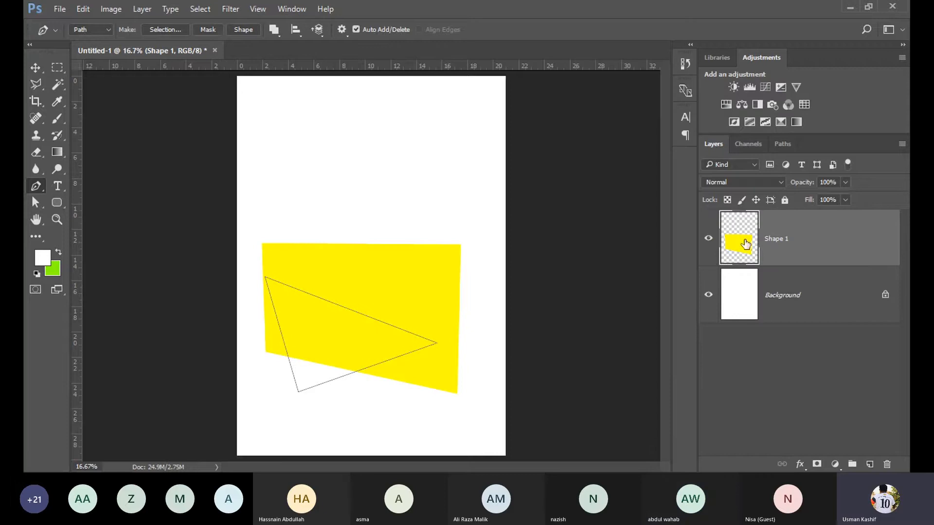
Mask the Shape 1 layer with path2 and pull the triangle mask's right corner point outward near the page's right edge
{"action": "left_click", "coordinate": [207, 29]}
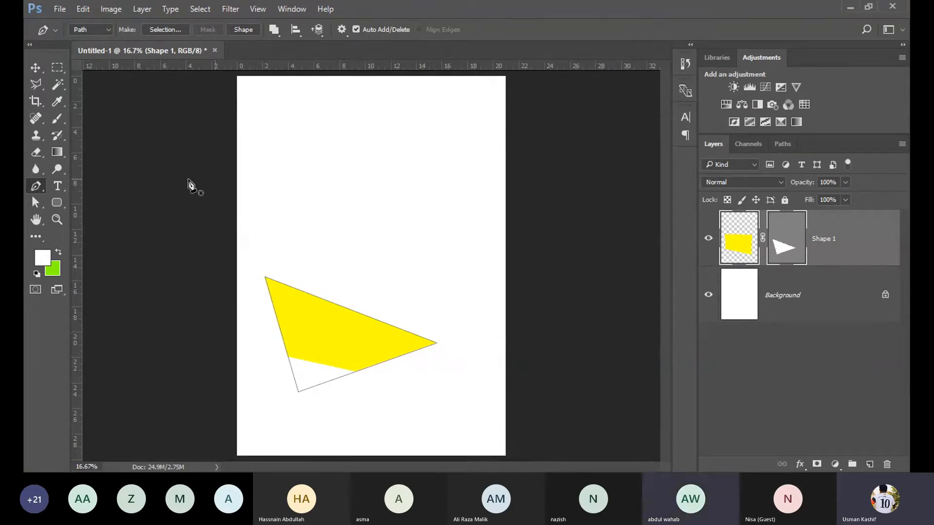
{"action": "left_click", "coordinate": [35, 202]}
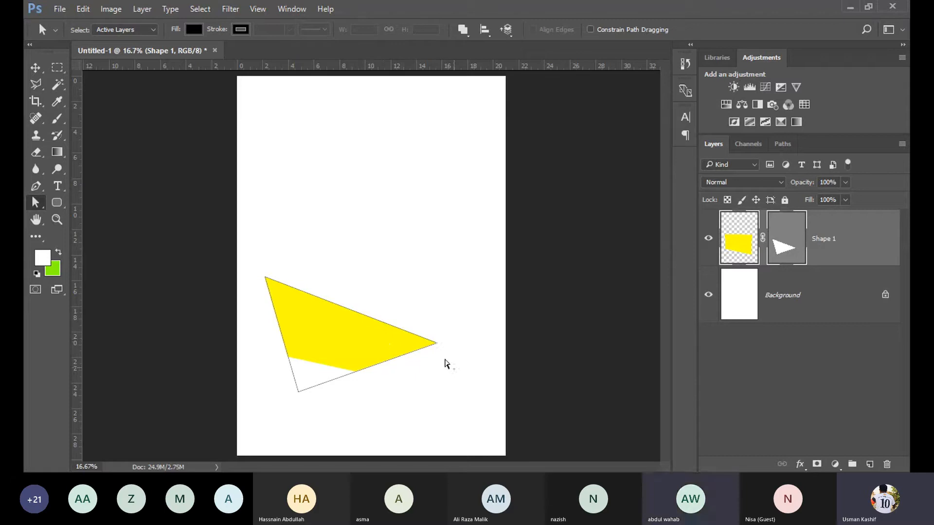
{"action": "left_click", "coordinate": [437, 344]}
{"action": "left_click_drag", "start_coordinate": [436, 343], "coordinate": [486, 339]}
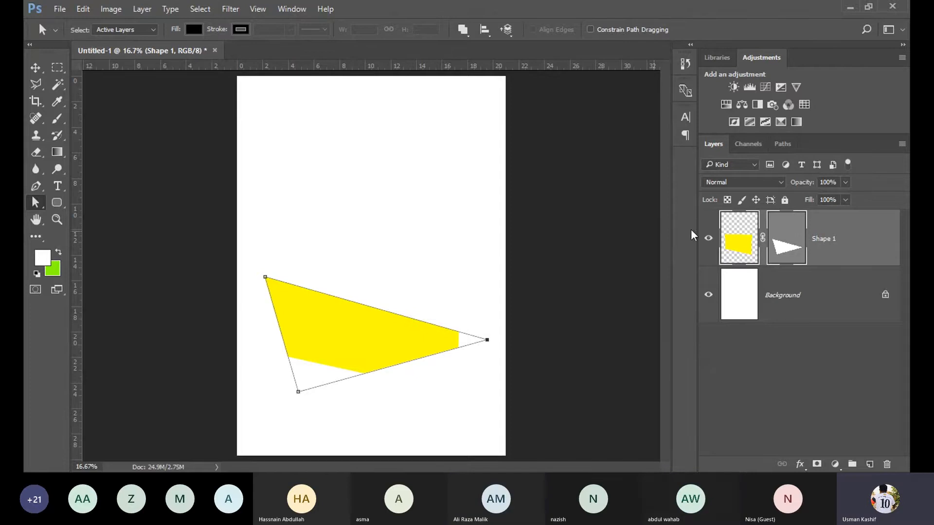
Undo the mask edits, the rasterizing and the shape's moves, continuing until the yellow Shape 1 layer is removed
{"action": "key", "text": "ctrl+alt+z"}
{"action": "key", "text": "ctrl+alt+z"}
{"action": "key", "text": "ctrl+alt+z"}
{"action": "key", "text": "ctrl+alt+z"}
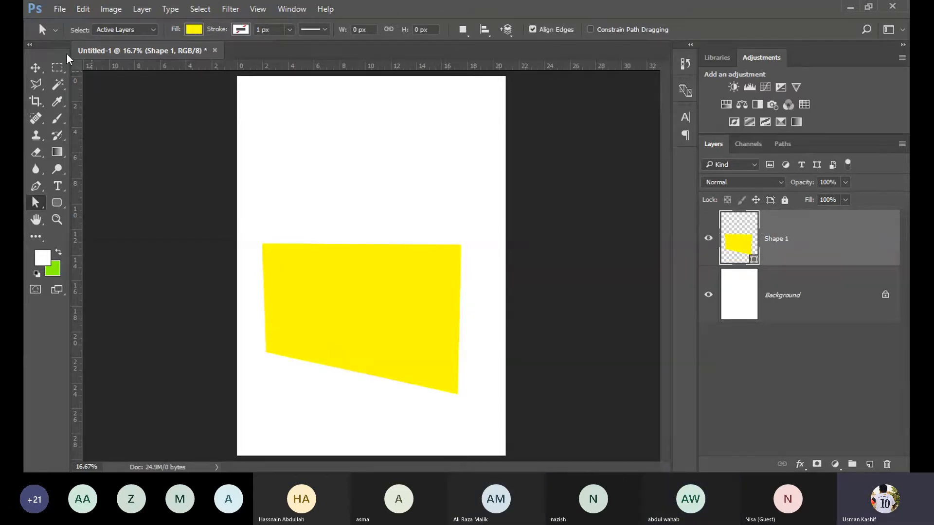
{"action": "left_click", "coordinate": [35, 67]}
{"action": "key", "text": "ctrl+alt+z"}
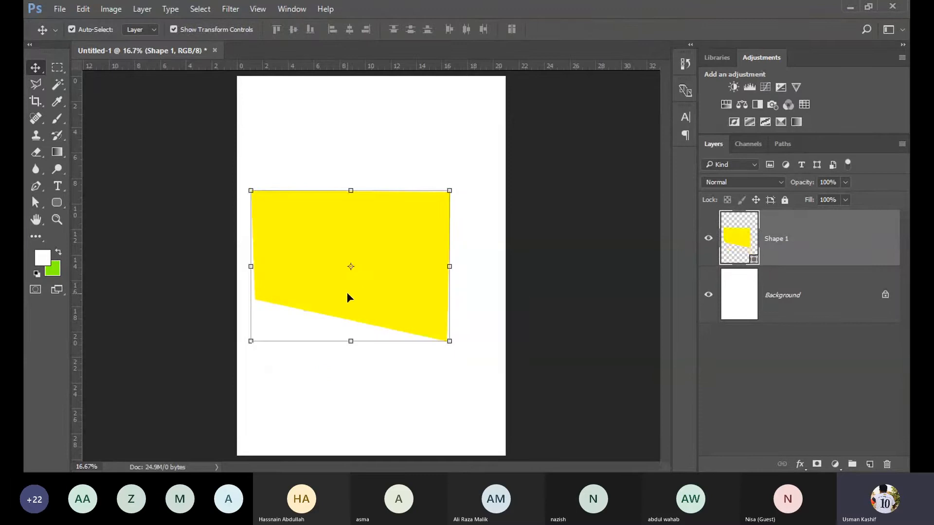
{"action": "key", "text": "ctrl+alt+z"}
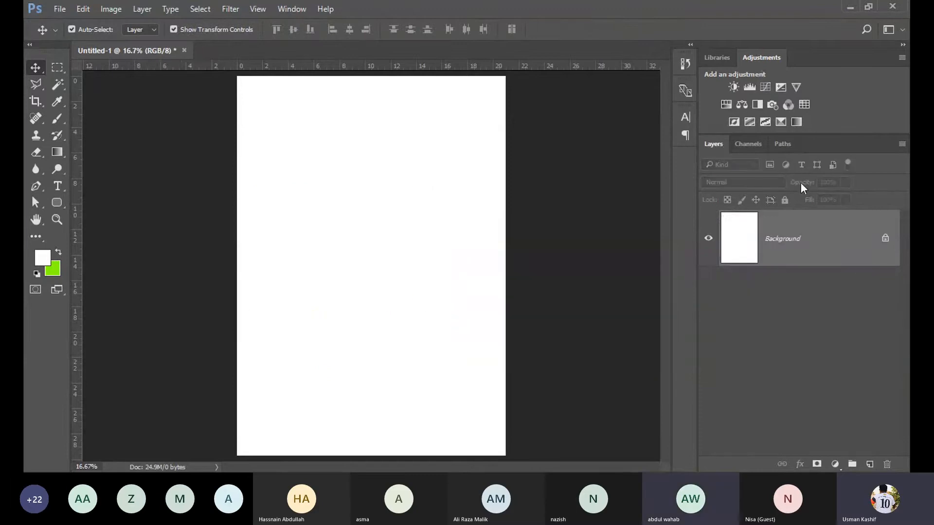
Try to move the page content, cancel converting the Background layer, and display path 1 and path2 in turn
{"action": "left_click", "coordinate": [778, 145]}
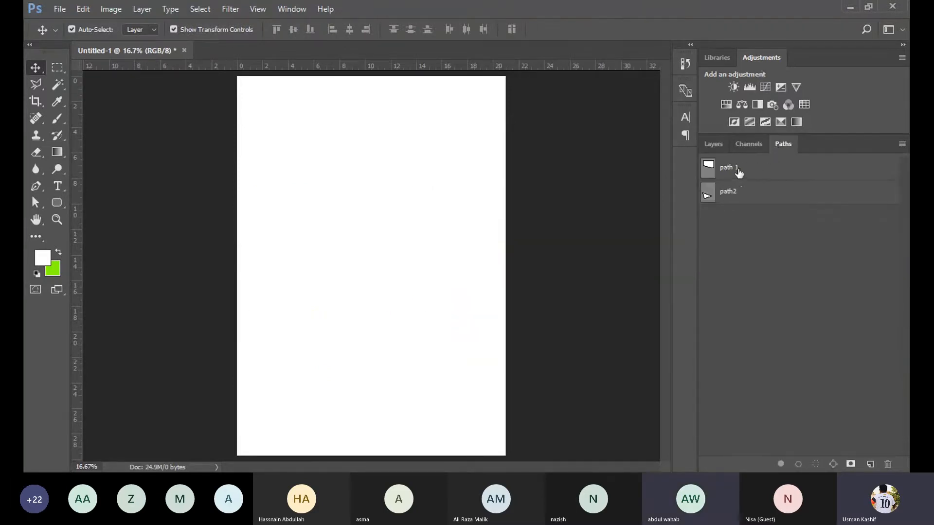
{"action": "left_click_drag", "start_coordinate": [343, 223], "coordinate": [409, 336]}
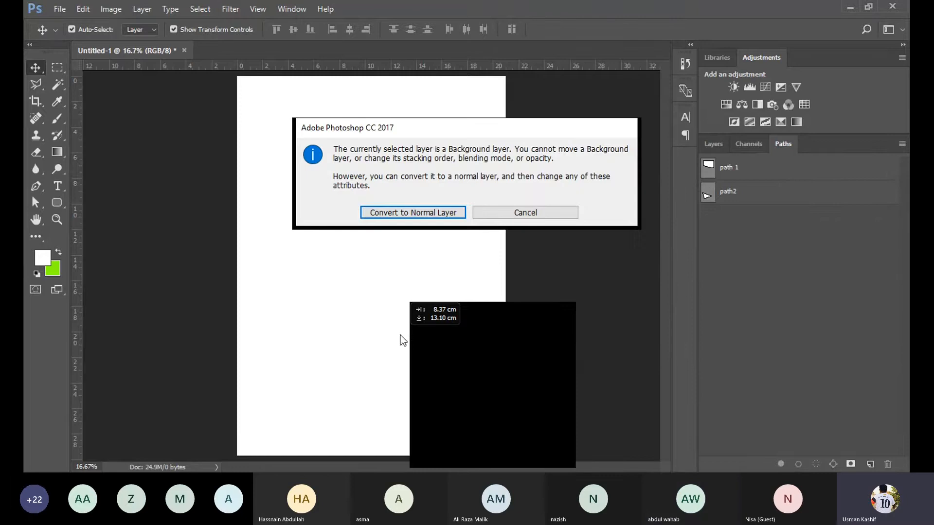
{"action": "left_click", "coordinate": [530, 209]}
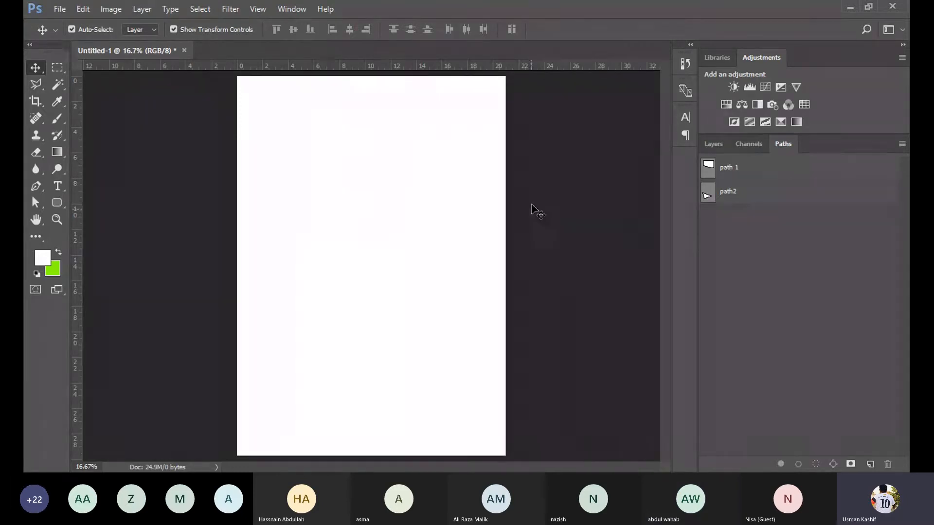
{"action": "left_click", "coordinate": [750, 178]}
{"action": "left_click", "coordinate": [752, 200]}
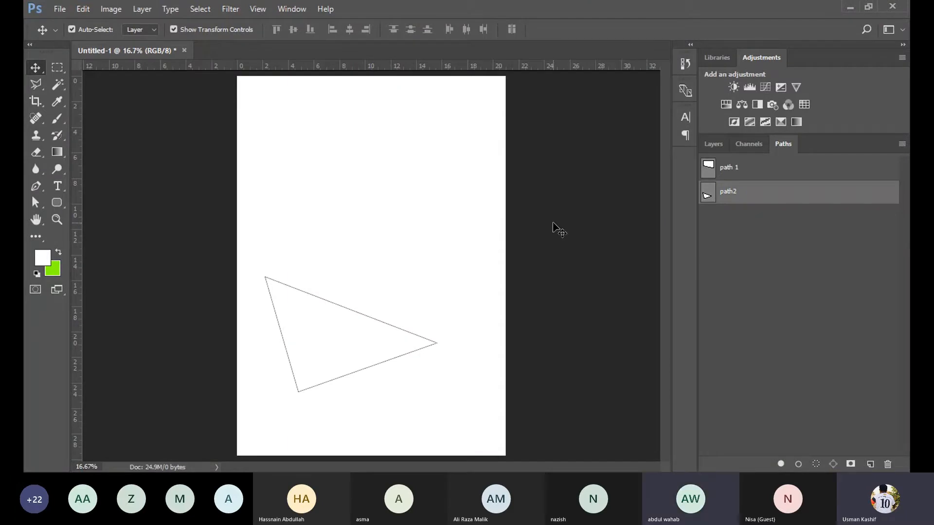
Delete the saved paths path2 and path 1, then show the layers
{"action": "left_click_drag", "start_coordinate": [870, 194], "coordinate": [888, 463]}
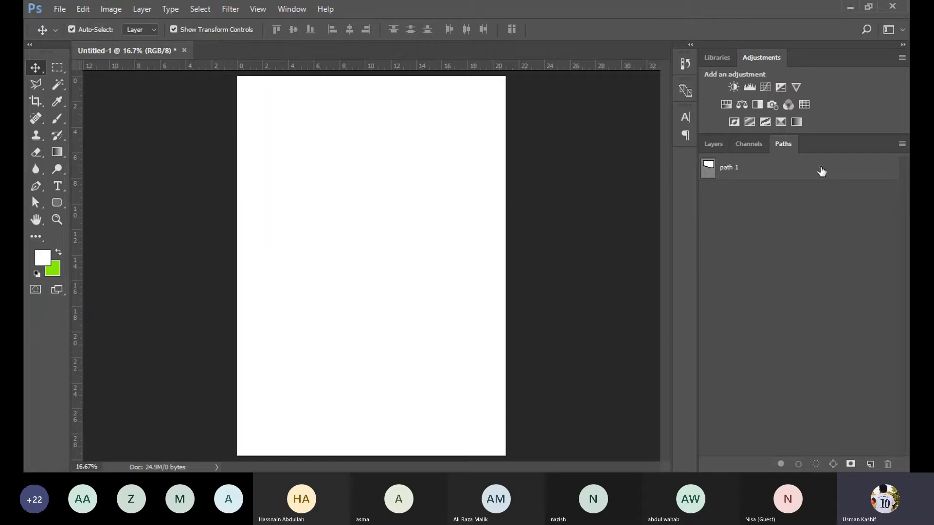
{"action": "left_click_drag", "start_coordinate": [819, 171], "coordinate": [886, 462]}
{"action": "left_click", "coordinate": [713, 145]}
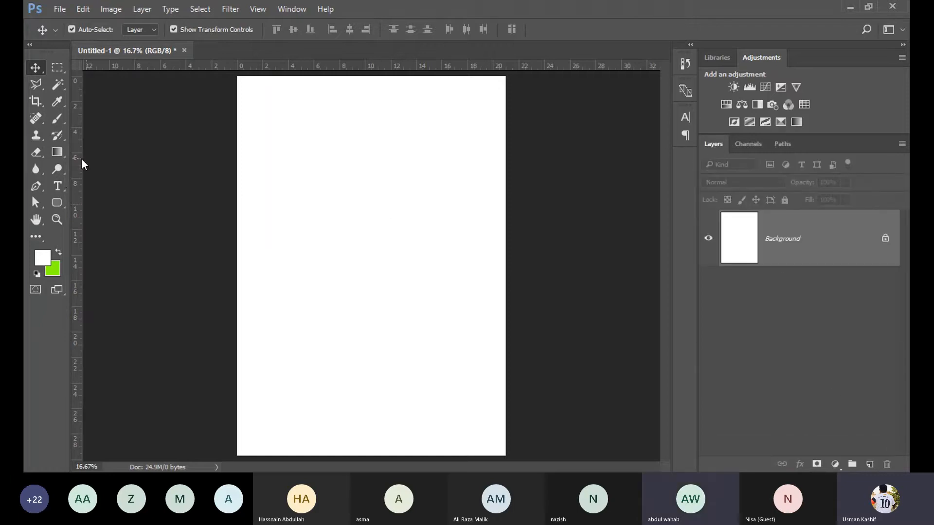
Draw a dark-filled rounded rectangle of about 1744 × 738 px with a 242 px radius across the middle of the page
{"action": "left_click", "coordinate": [54, 202]}
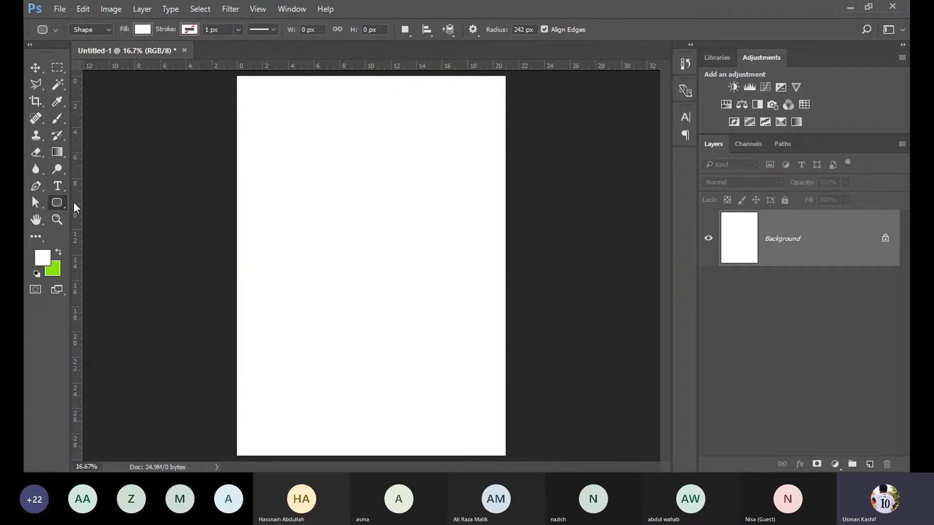
{"action": "left_click", "coordinate": [142, 29]}
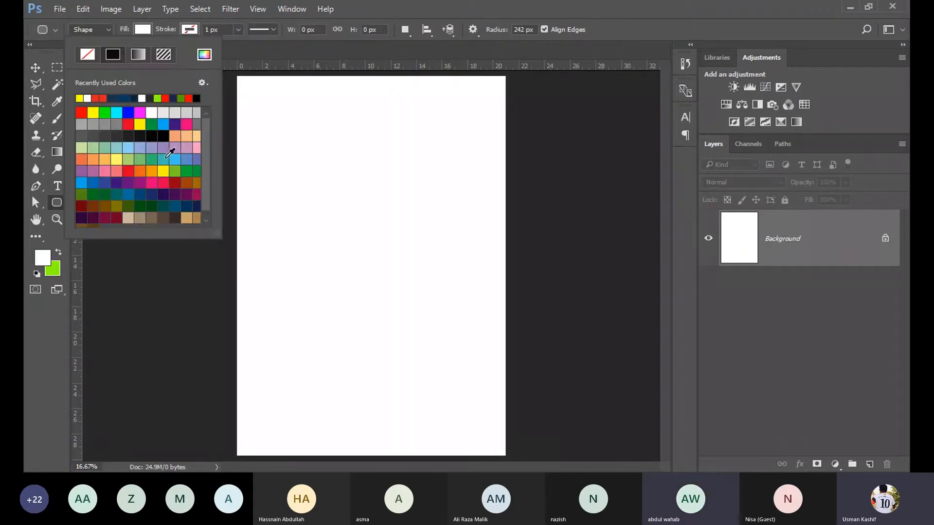
{"action": "left_click", "coordinate": [150, 97]}
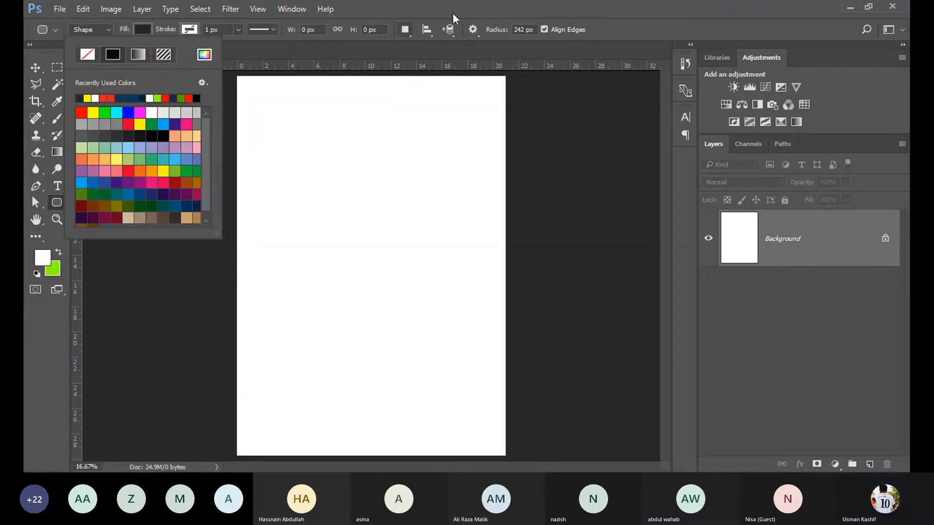
{"action": "left_click", "coordinate": [471, 11]}
{"action": "left_click_drag", "start_coordinate": [280, 214], "coordinate": [468, 294]}
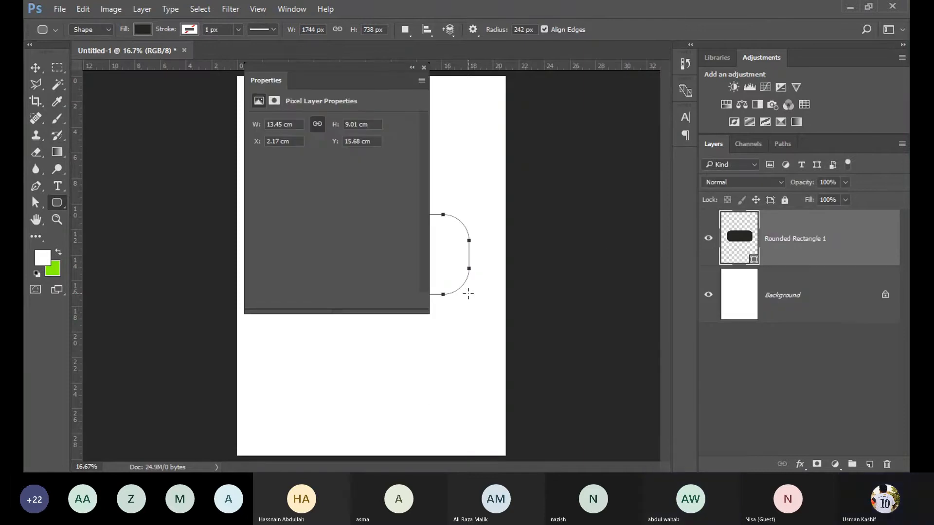
{"action": "left_click", "coordinate": [424, 68]}
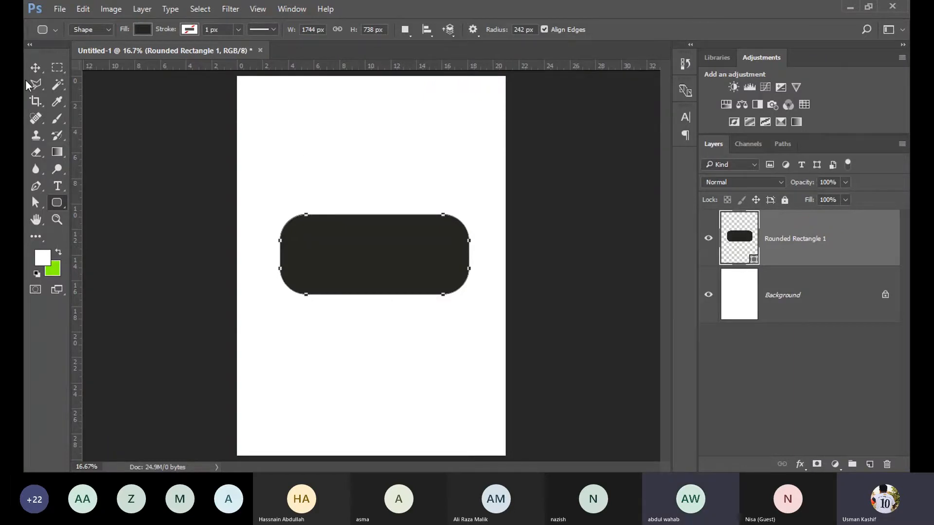
Move the dark rounded rectangle slightly up the page and rasterize its layer
{"action": "left_click", "coordinate": [36, 67]}
{"action": "mouse_move", "coordinate": [331, 243]}
{"action": "left_mouse_down"}
{"action": "mouse_move", "coordinate": [330, 271]}
{"action": "mouse_move", "coordinate": [339, 217]}
{"action": "mouse_move", "coordinate": [329, 214]}
{"action": "mouse_move", "coordinate": [333, 237]}
{"action": "left_mouse_up"}
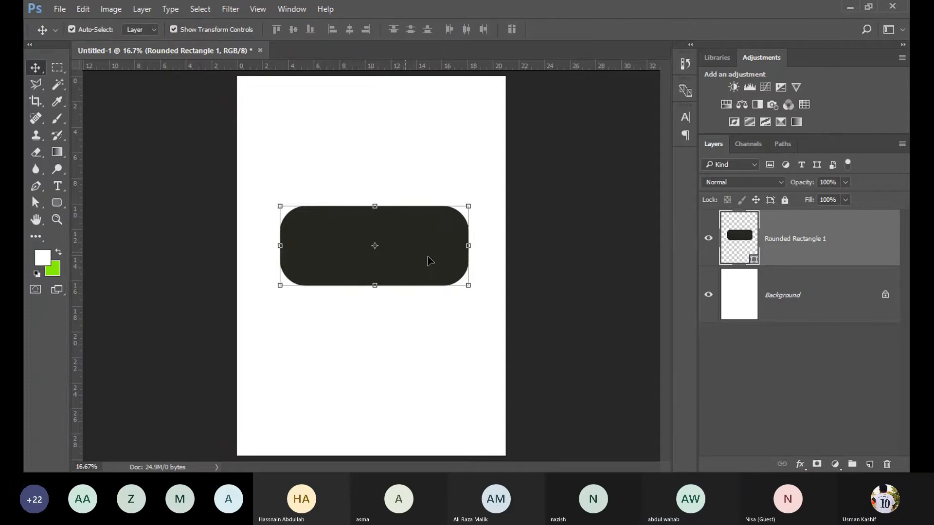
{"action": "right_click", "coordinate": [835, 256]}
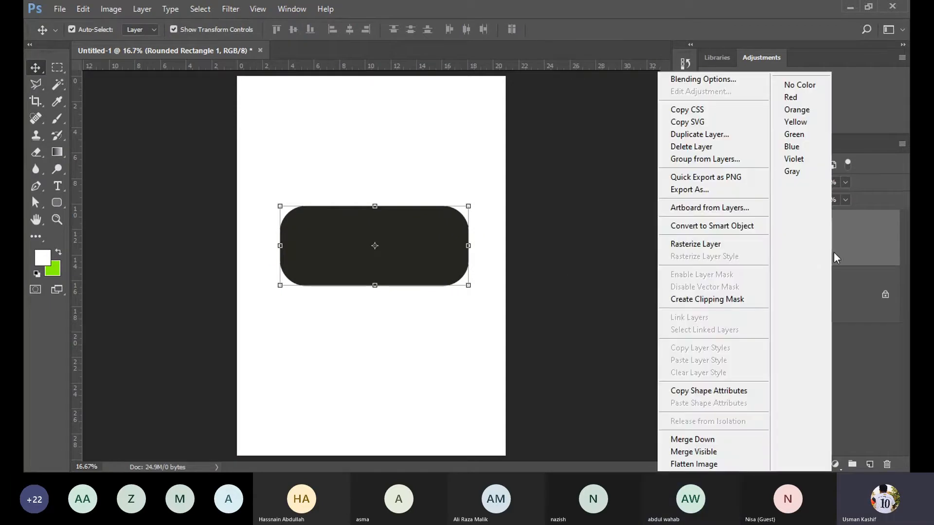
{"action": "left_click", "coordinate": [725, 248]}
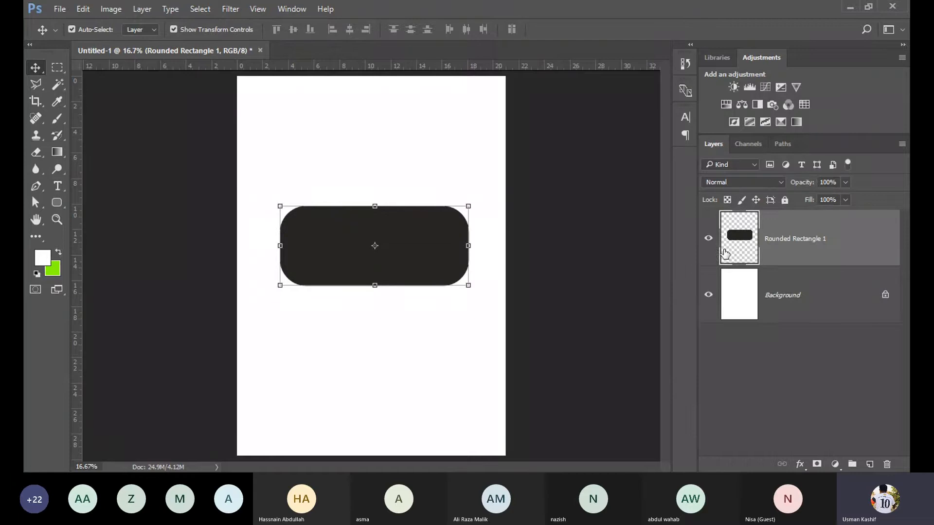
{"action": "left_click", "coordinate": [277, 125]}
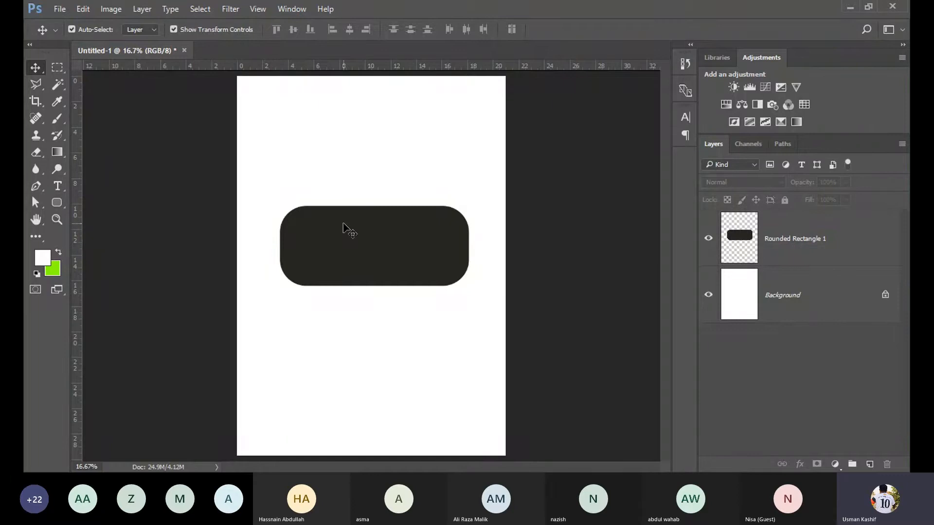
Move the rasterized rectangle up, stretch its height to about 278% and delete it
{"action": "left_click_drag", "start_coordinate": [360, 258], "coordinate": [380, 179]}
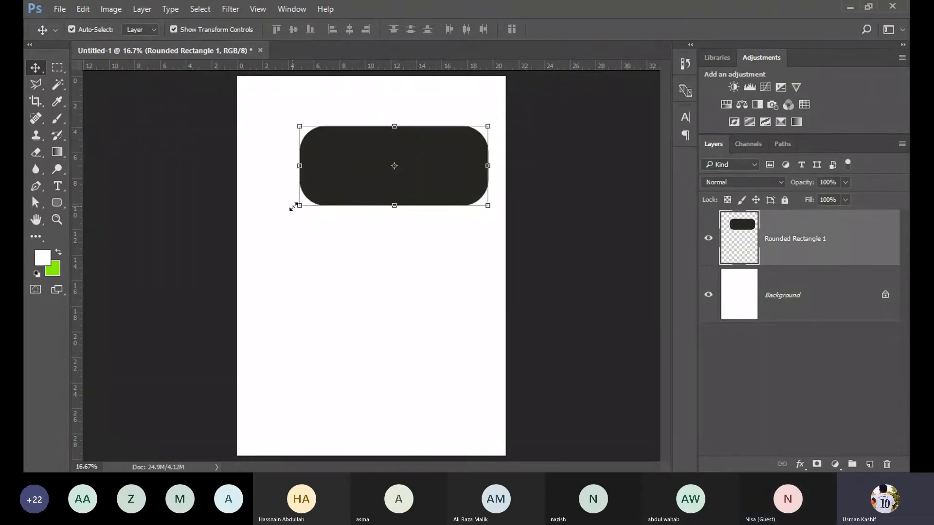
{"action": "left_click_drag", "start_coordinate": [392, 200], "coordinate": [394, 347]}
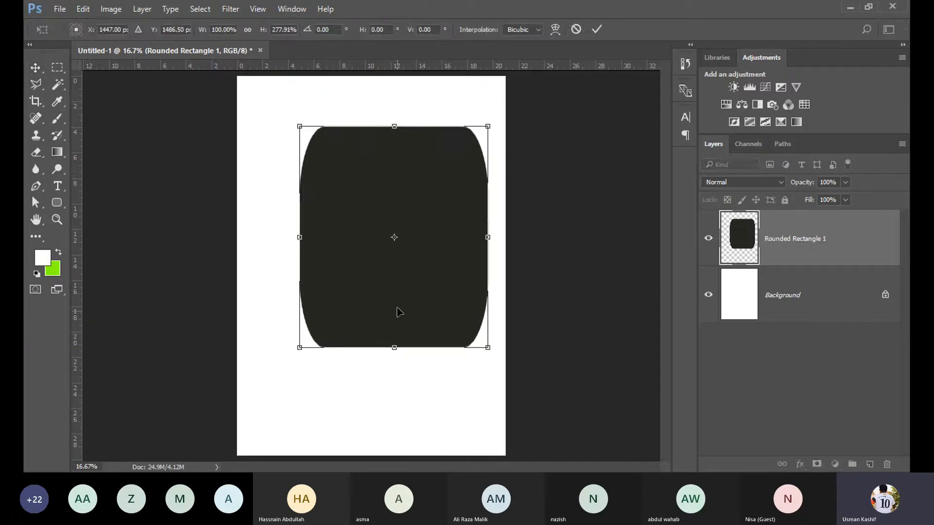
{"action": "left_click", "coordinate": [400, 425]}
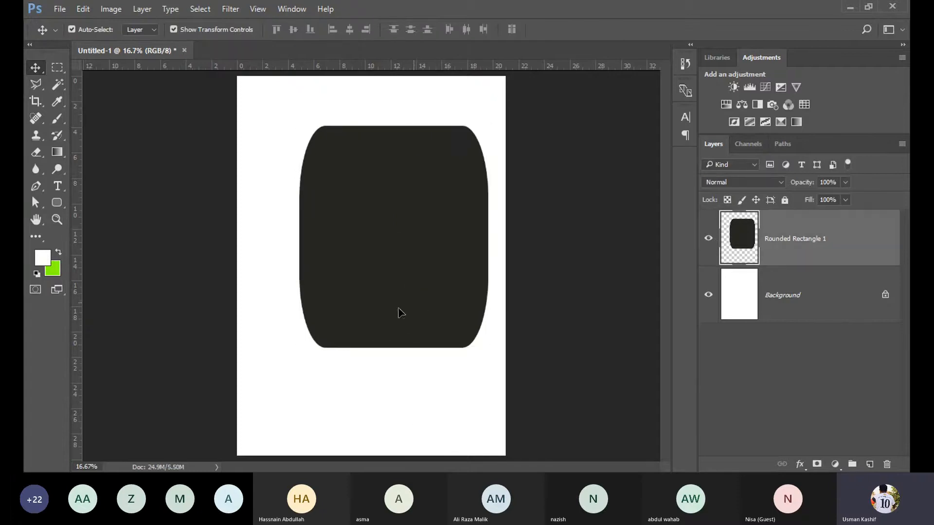
{"action": "left_click_drag", "start_coordinate": [401, 313], "coordinate": [391, 289]}
{"action": "key", "text": "Delete"}
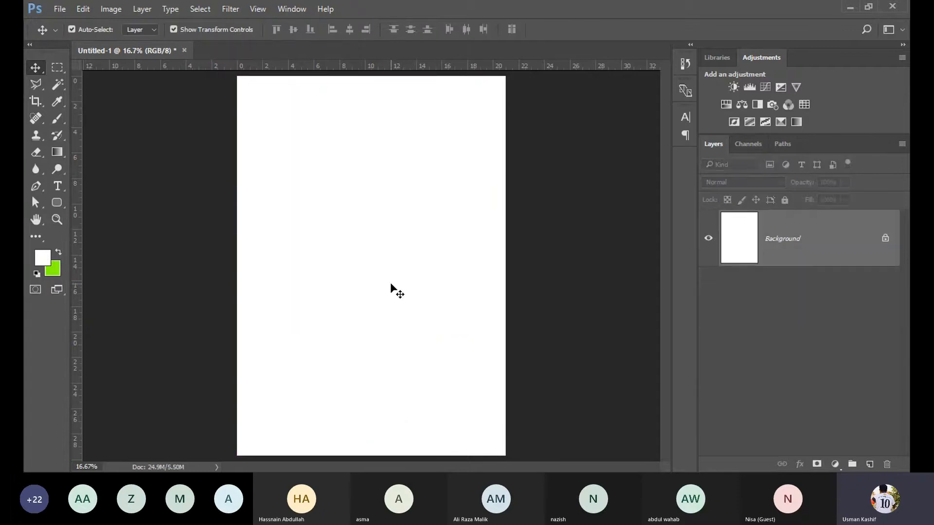
Add the presenter's first name as red 72 pt Bebas Neue Bold text in the middle of the page
{"action": "left_click", "coordinate": [56, 185]}
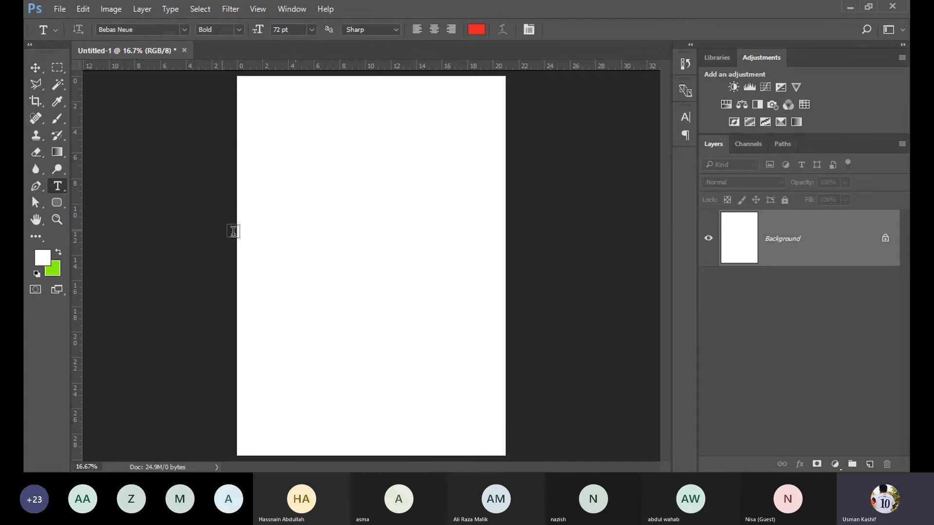
{"action": "left_click", "coordinate": [296, 251]}
{"action": "type", "text": "USMAN"}
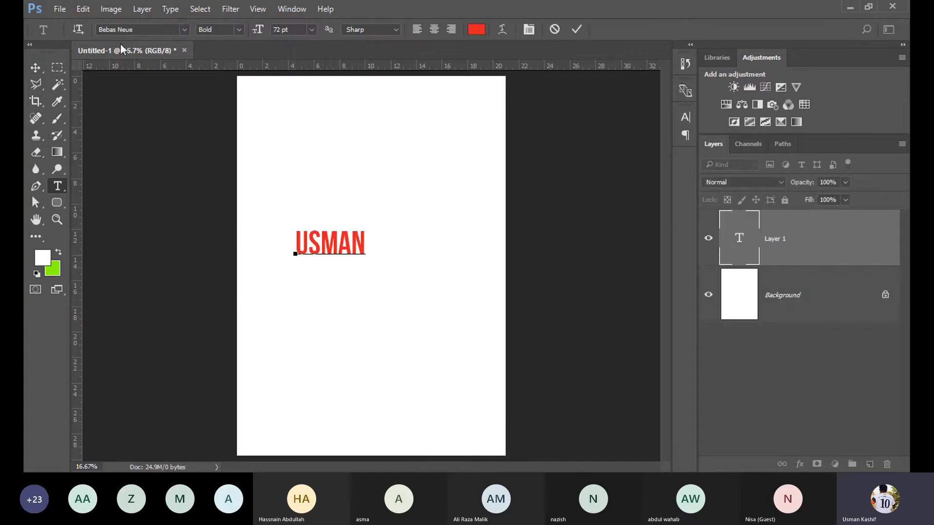
{"action": "left_click", "coordinate": [35, 67]}
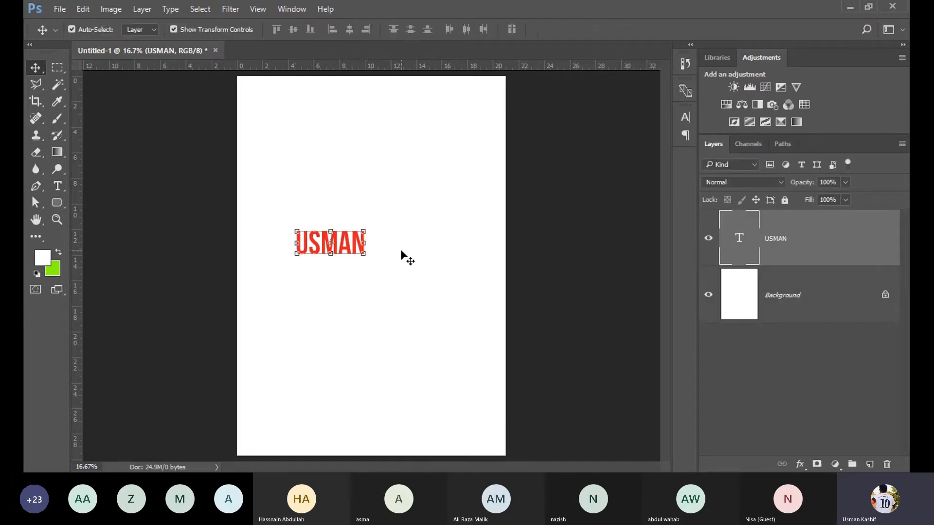
Enlarge the red name text until it spans most of the page width
{"action": "left_click_drag", "start_coordinate": [365, 256], "coordinate": [481, 315]}
{"action": "left_click_drag", "start_coordinate": [296, 229], "coordinate": [250, 204]}
{"action": "key", "text": "Return"}
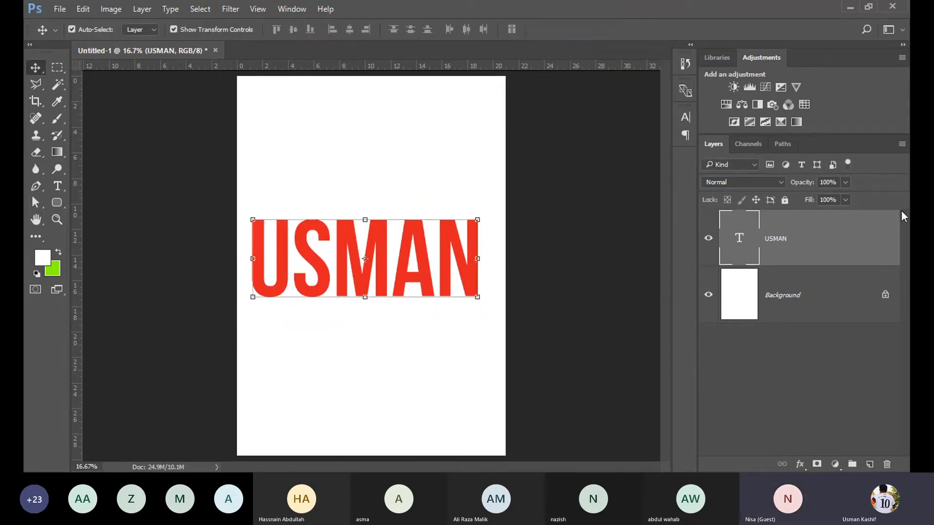
Rasterize the name text layer and move the lettering slightly down the page
{"action": "right_click", "coordinate": [806, 241]}
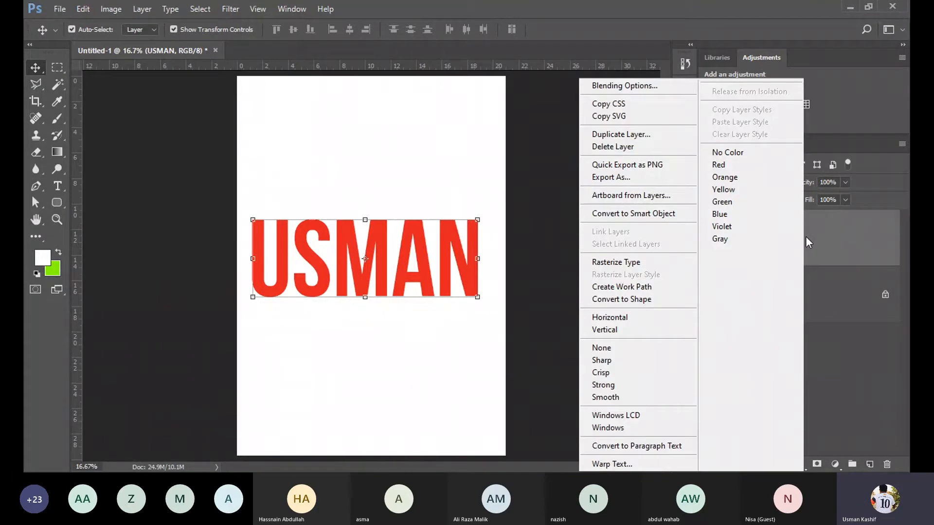
{"action": "left_click", "coordinate": [639, 267]}
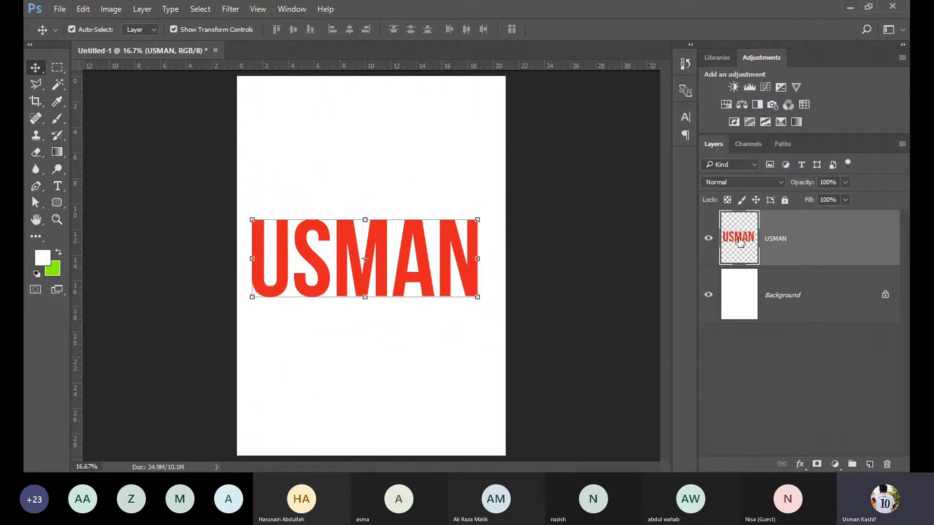
{"action": "left_click", "coordinate": [425, 320]}
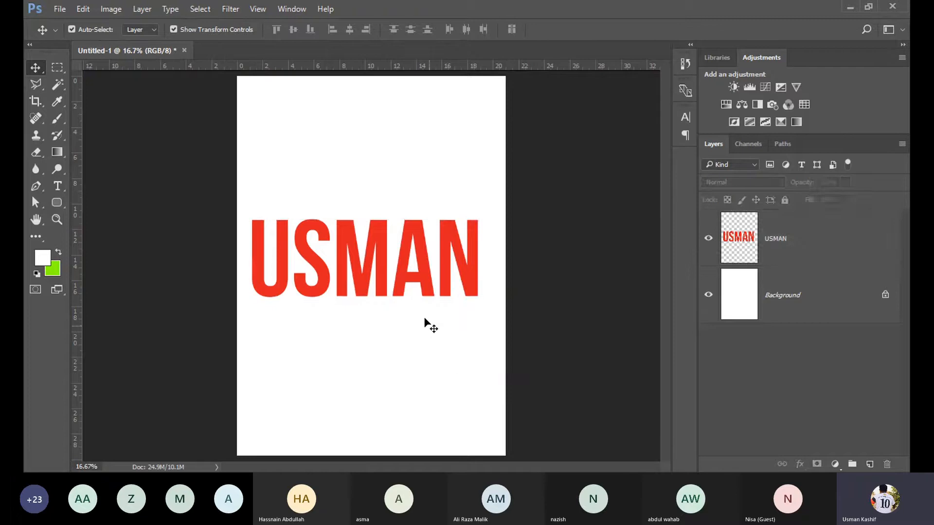
{"action": "mouse_move", "coordinate": [433, 285]}
{"action": "left_mouse_down"}
{"action": "mouse_move", "coordinate": [440, 276]}
{"action": "mouse_move", "coordinate": [427, 235]}
{"action": "mouse_move", "coordinate": [425, 297]}
{"action": "left_mouse_up"}
{"action": "key", "text": "ctrl"}
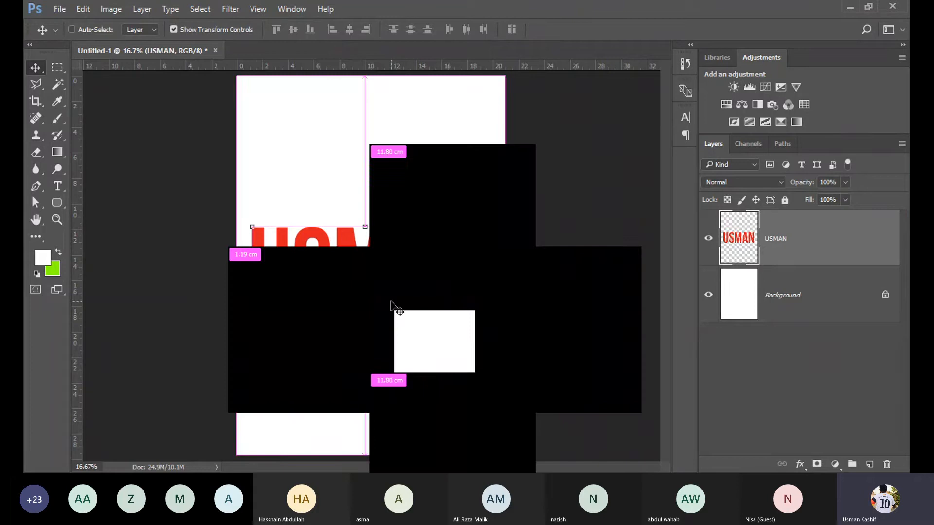
Outline the crossbar of the letter A with the Polygonal Lasso, following its inner edges, and delete the crossbar
{"action": "key", "text": "ctrl+plus"}
{"action": "key", "text": "ctrl+plus"}
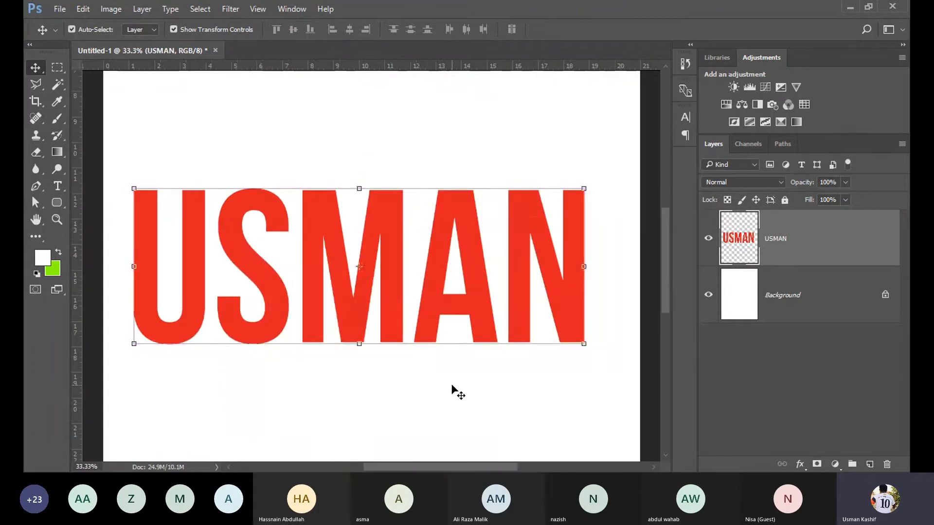
{"action": "left_click", "coordinate": [453, 386]}
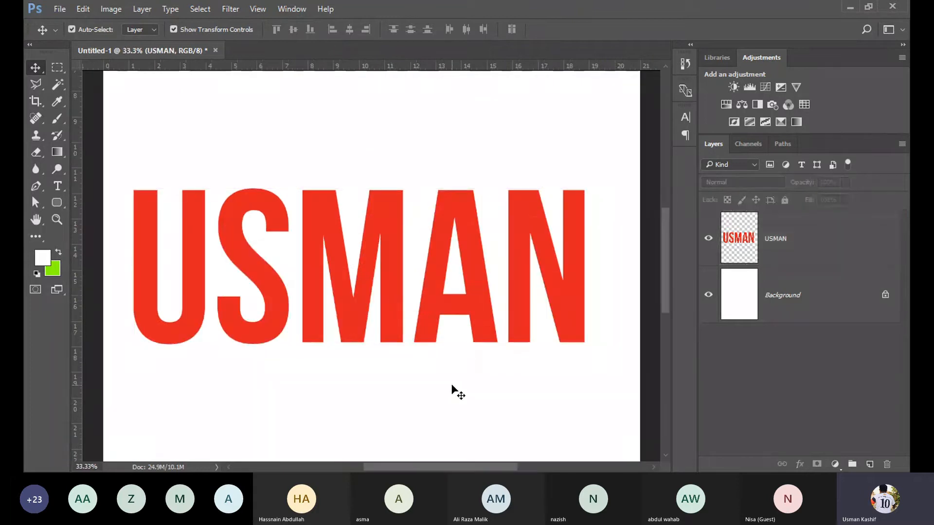
{"action": "left_click", "coordinate": [386, 299]}
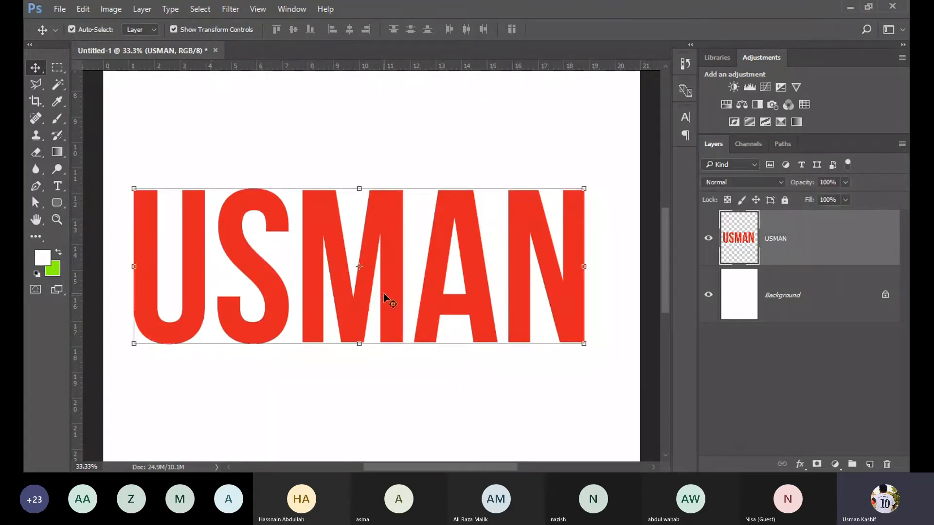
{"action": "left_click", "coordinate": [39, 83]}
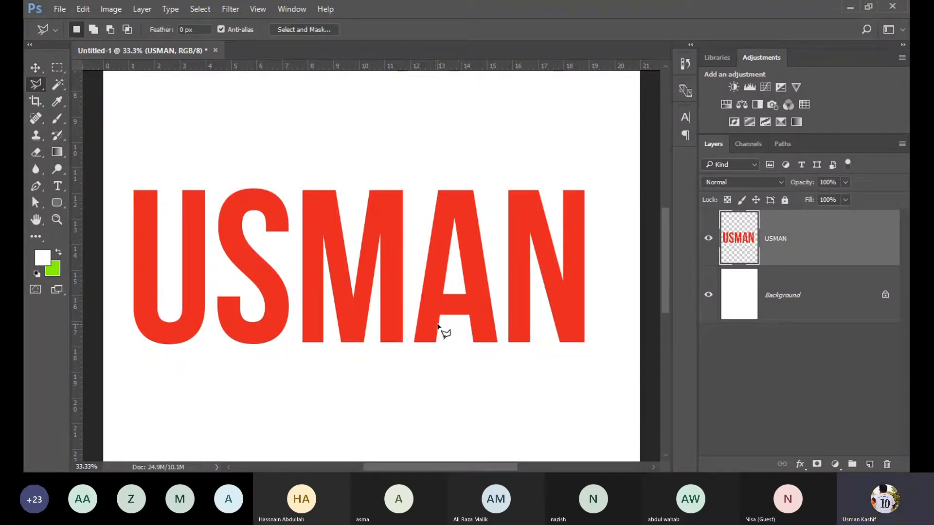
{"action": "left_click", "coordinate": [446, 270]}
{"action": "left_click", "coordinate": [463, 269]}
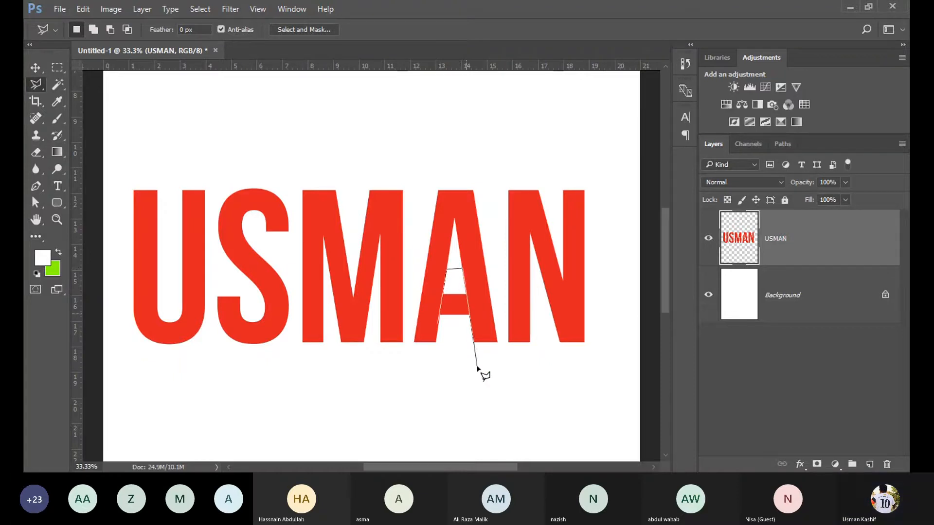
{"action": "left_click", "coordinate": [477, 360]}
{"action": "left_click", "coordinate": [431, 364]}
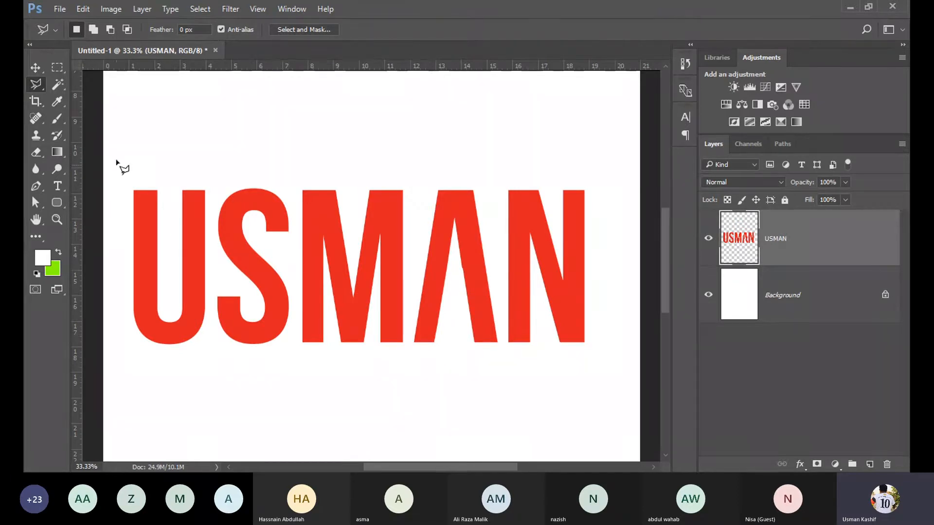
{"action": "left_click", "coordinate": [36, 68]}
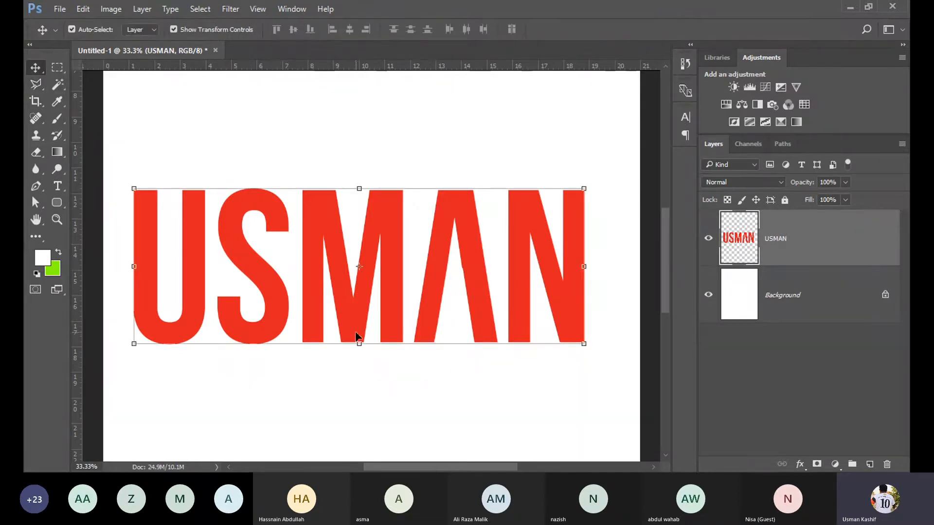
{"action": "left_click", "coordinate": [316, 402]}
Make a rectangular selection of about 0.9 × 3 cm extending upward from the left stem of the U
{"action": "key", "text": "ctrl+minus"}
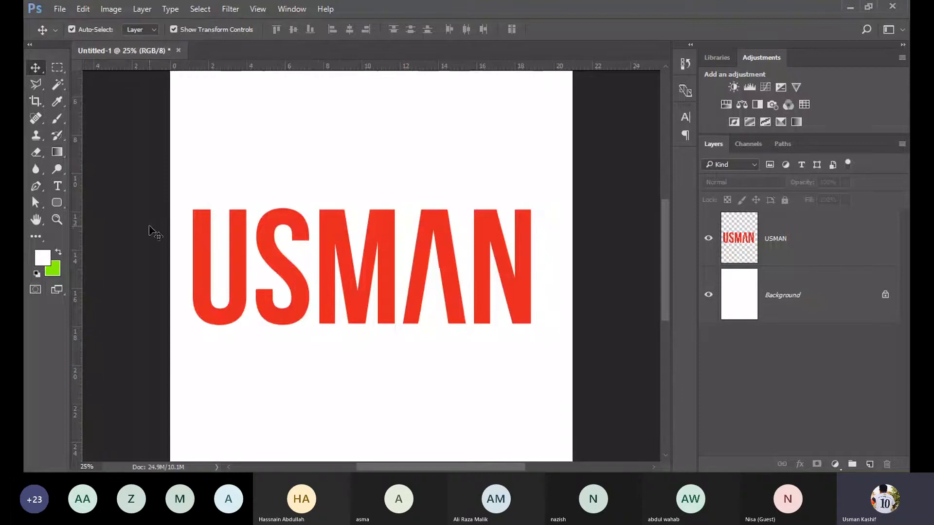
{"action": "key", "text": "ctrl+plus"}
{"action": "key", "text": "ctrl+plus"}
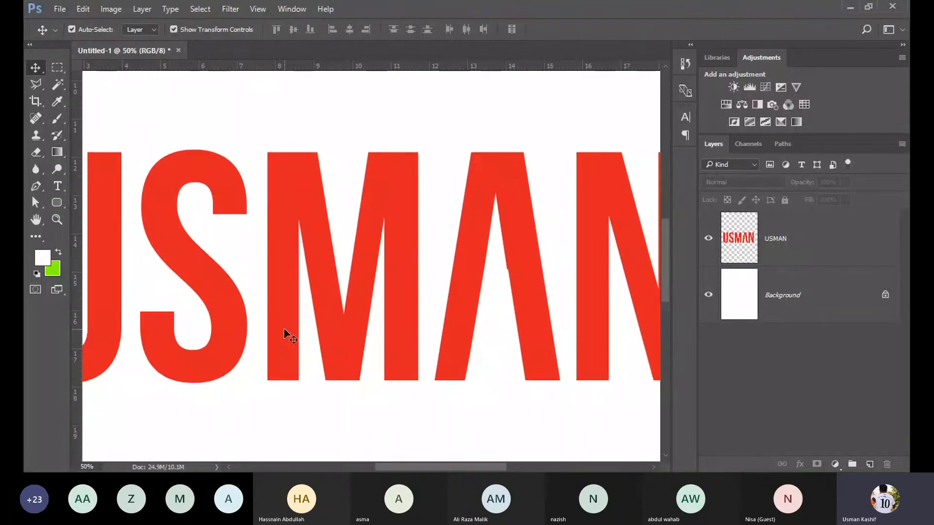
{"action": "left_click_drag", "start_coordinate": [396, 467], "coordinate": [368, 469]}
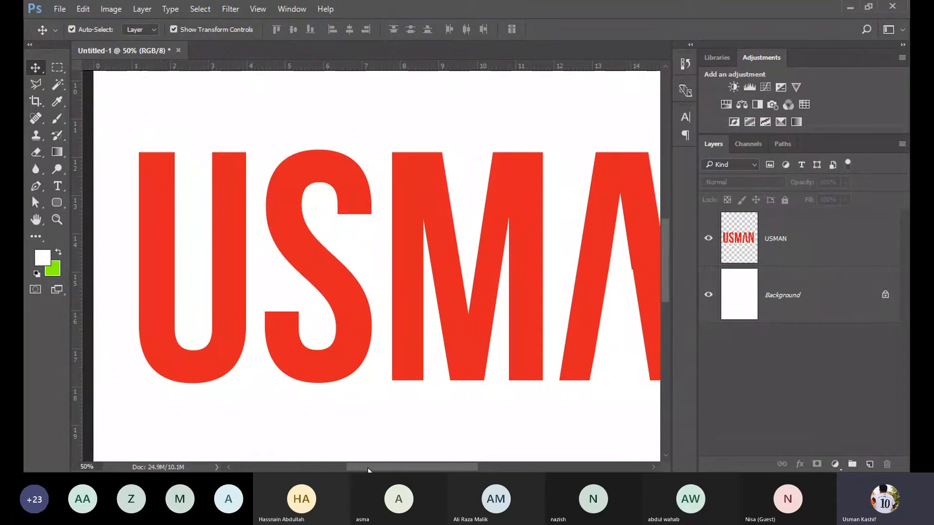
{"action": "left_click_drag", "start_coordinate": [665, 259], "coordinate": [666, 233]}
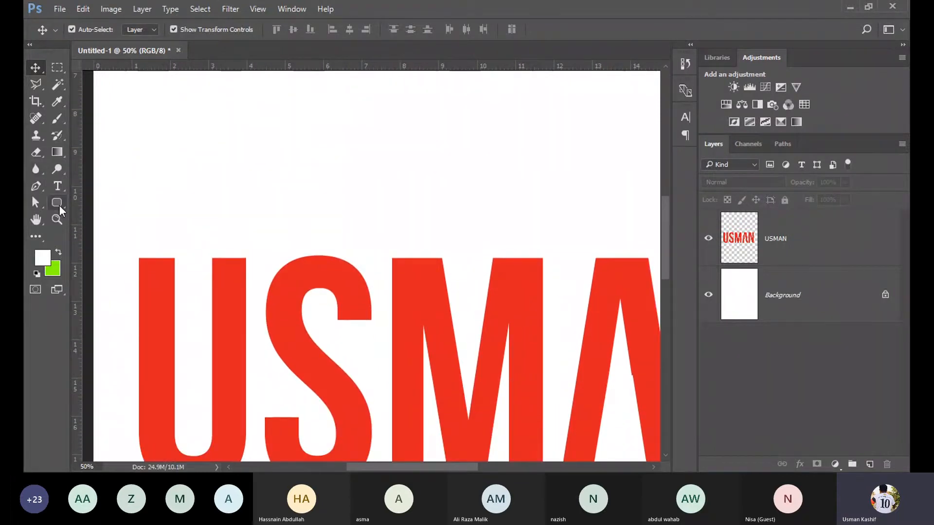
{"action": "left_click", "coordinate": [55, 69]}
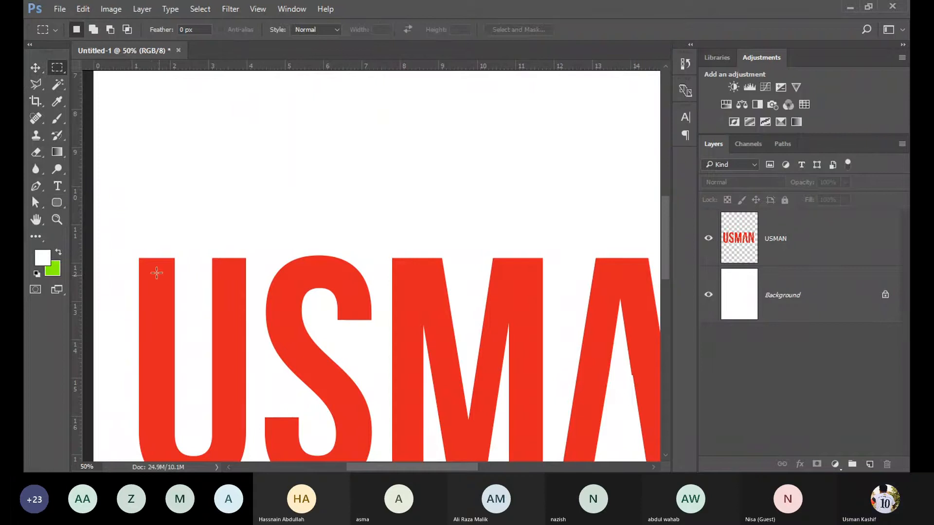
{"action": "left_click_drag", "start_coordinate": [139, 261], "coordinate": [174, 145]}
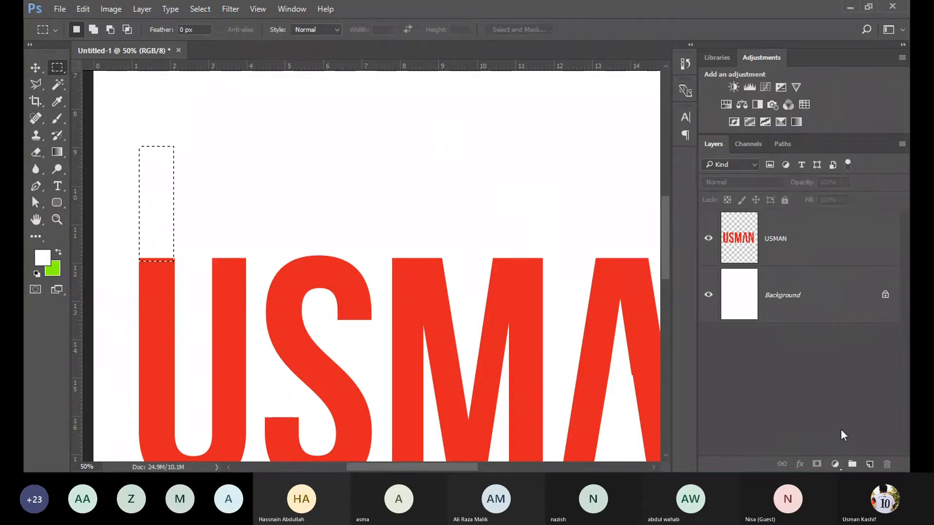
Create a new layer and set the foreground color to the red sampled from the U, e12222
{"action": "left_click", "coordinate": [870, 464]}
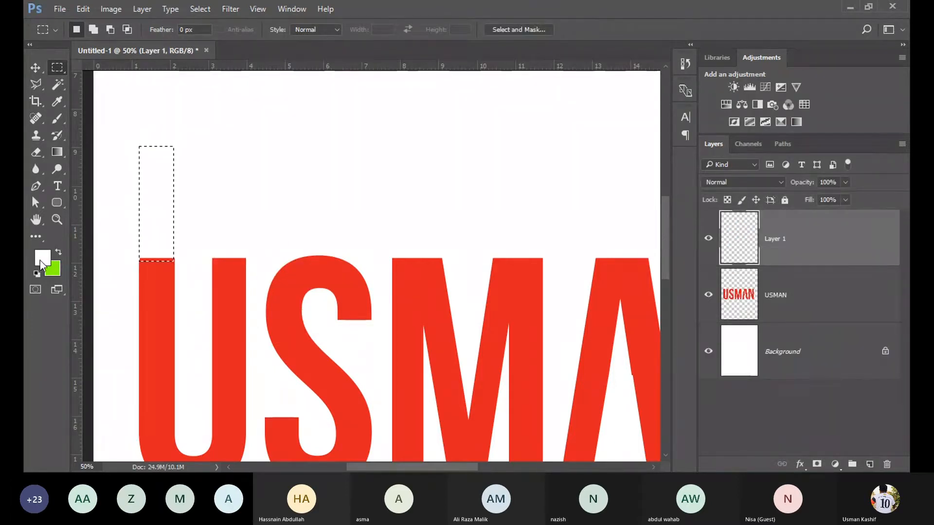
{"action": "left_click", "coordinate": [40, 261]}
{"action": "left_click", "coordinate": [167, 292]}
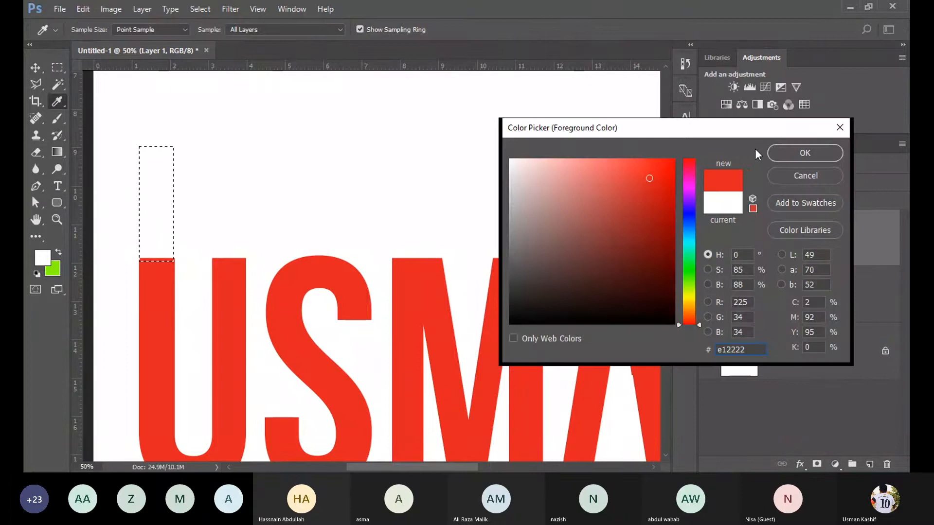
{"action": "left_click", "coordinate": [783, 153]}
Fill the selected strip above the U with the foreground red and clear the selection
{"action": "key", "text": "m"}
{"action": "key", "text": "alt+BackSpace"}
{"action": "key", "text": "ctrl+d"}
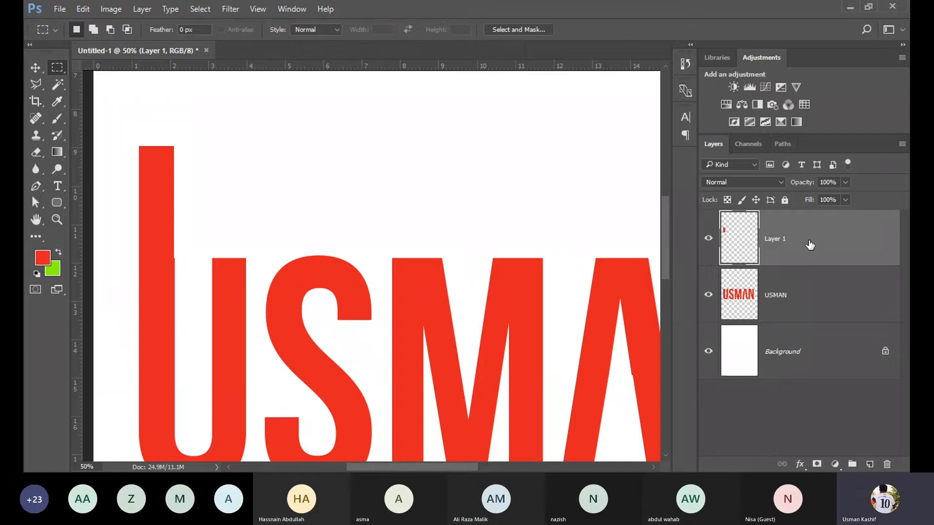
Nudge the red strip slightly to the right to line it up with the U's left stem, and deselect it
{"action": "left_click", "coordinate": [38, 69]}
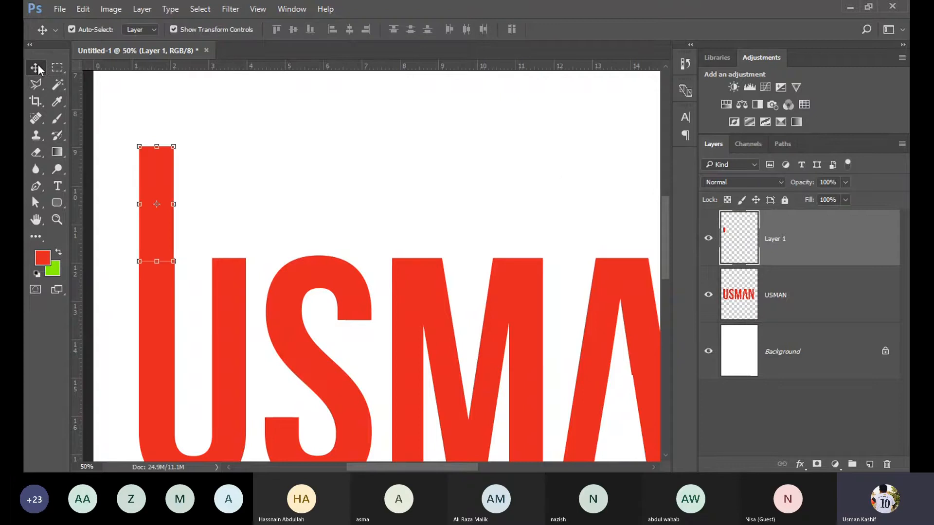
{"action": "key", "text": "Right"}
{"action": "key", "text": "Right"}
{"action": "key", "text": "Right"}
{"action": "key", "text": "Left"}
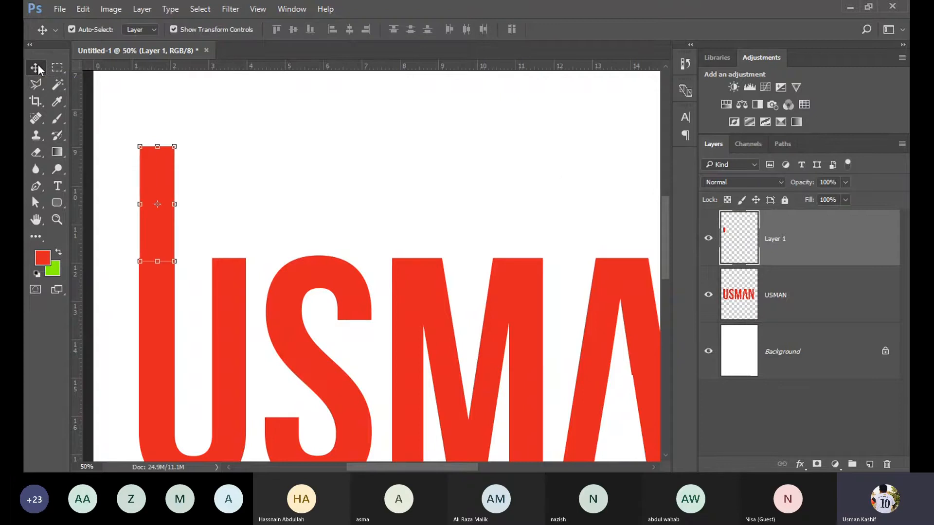
{"action": "left_click", "coordinate": [252, 166]}
{"action": "key", "text": "ctrl+minus"}
{"action": "key", "text": "ctrl+minus"}
{"action": "key", "text": "ctrl+minus"}
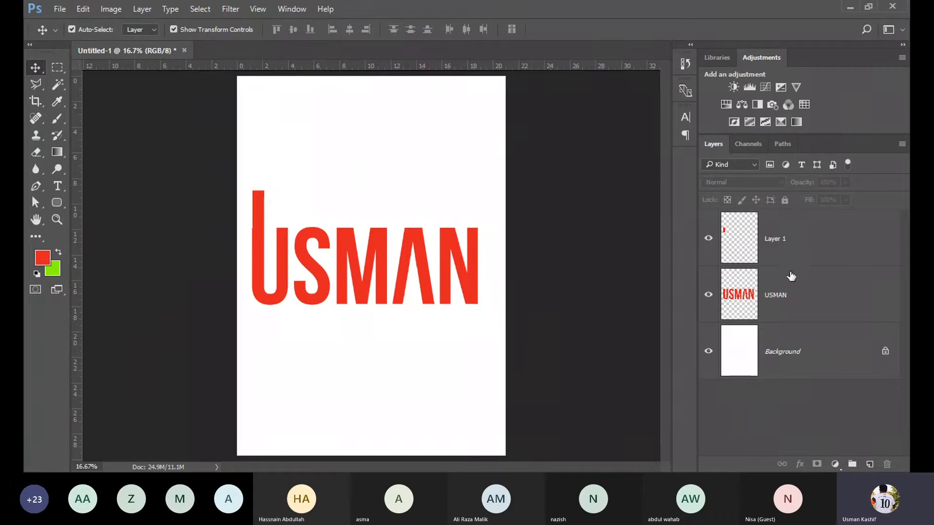
Delete the red strip layer and the rasterized lettering layer, keeping only the white background
{"action": "left_click", "coordinate": [817, 252]}
{"action": "key", "text": "Delete"}
{"action": "key", "text": "Delete"}
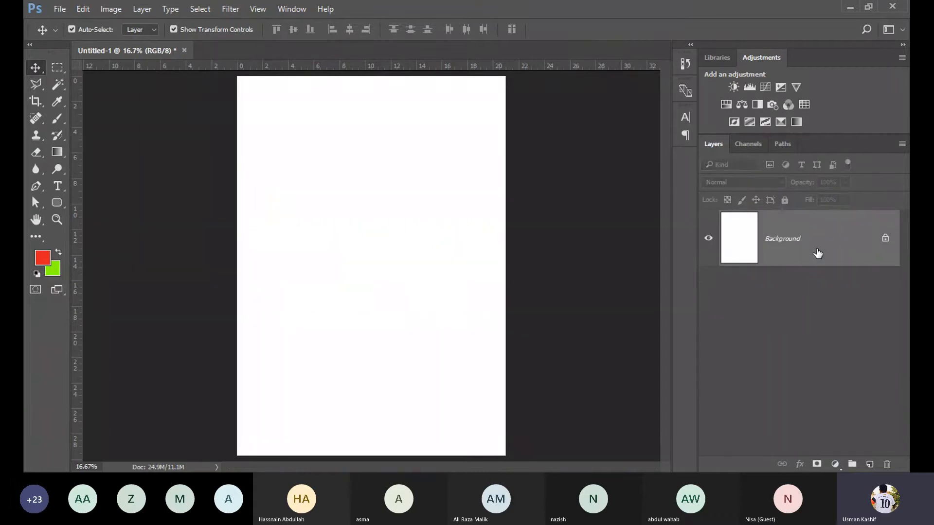
Add a red 72 pt Bebas Neue Bold text layer with the same first name, in capitals, on the blank page
{"action": "left_click", "coordinate": [58, 186]}
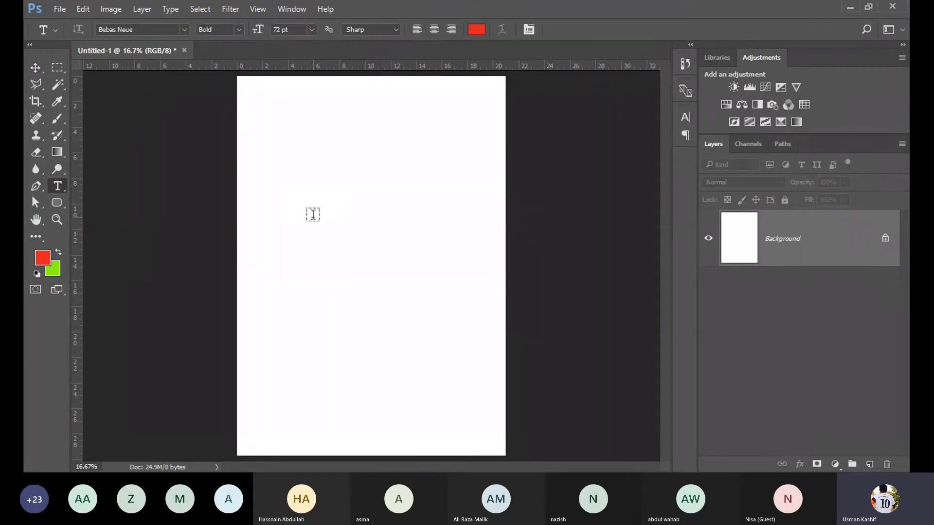
{"action": "left_click", "coordinate": [270, 248]}
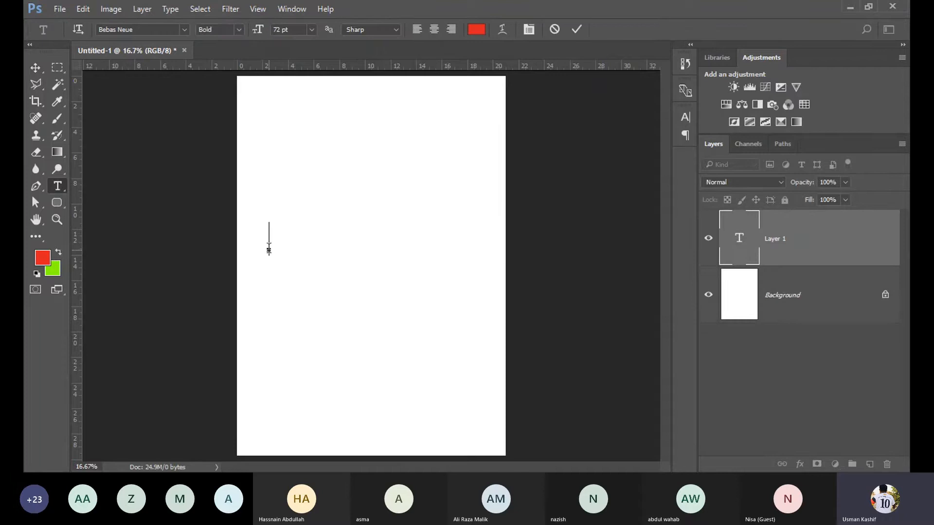
{"action": "type", "text": "USMAN"}
Enlarge the new text to roughly the full page width and reposition it across the upper half
{"action": "left_click", "coordinate": [36, 83]}
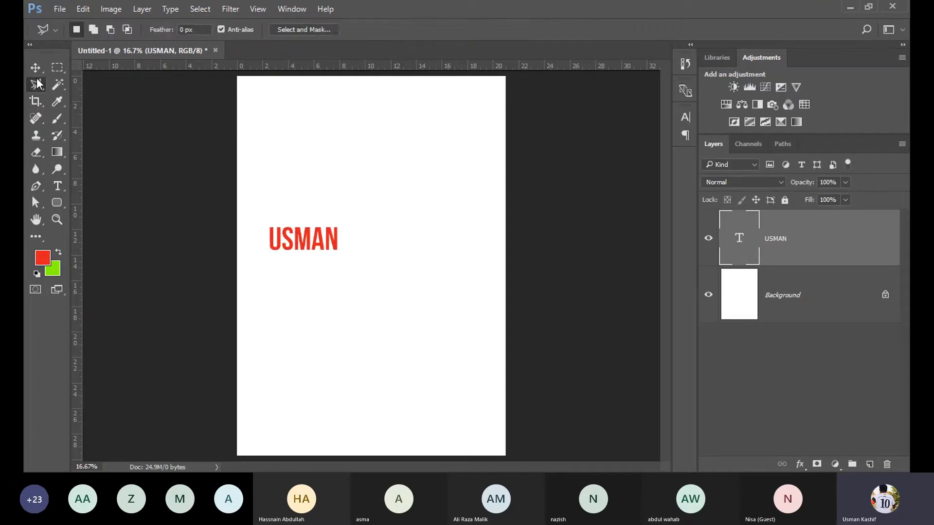
{"action": "left_click", "coordinate": [35, 68]}
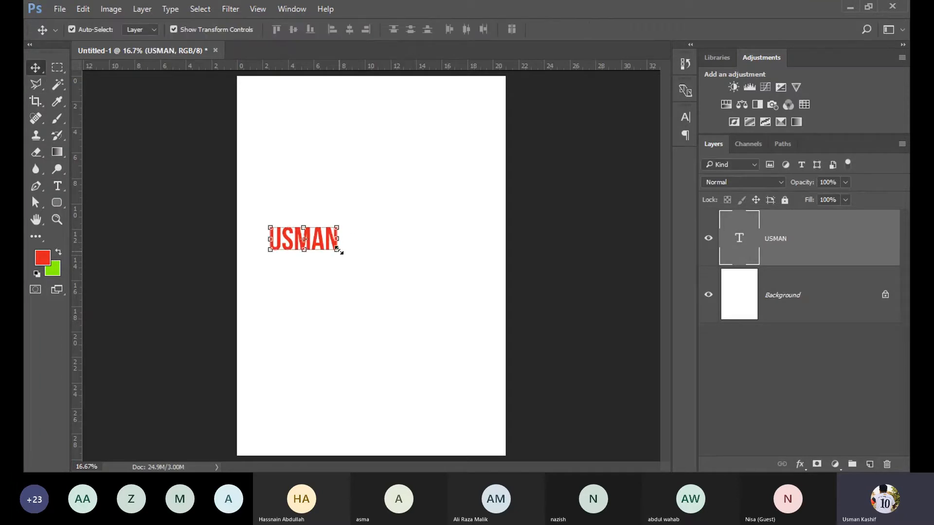
{"action": "left_click_drag", "start_coordinate": [339, 251], "coordinate": [440, 309]}
{"action": "left_click_drag", "start_coordinate": [365, 264], "coordinate": [441, 263]}
{"action": "key", "text": "Return"}
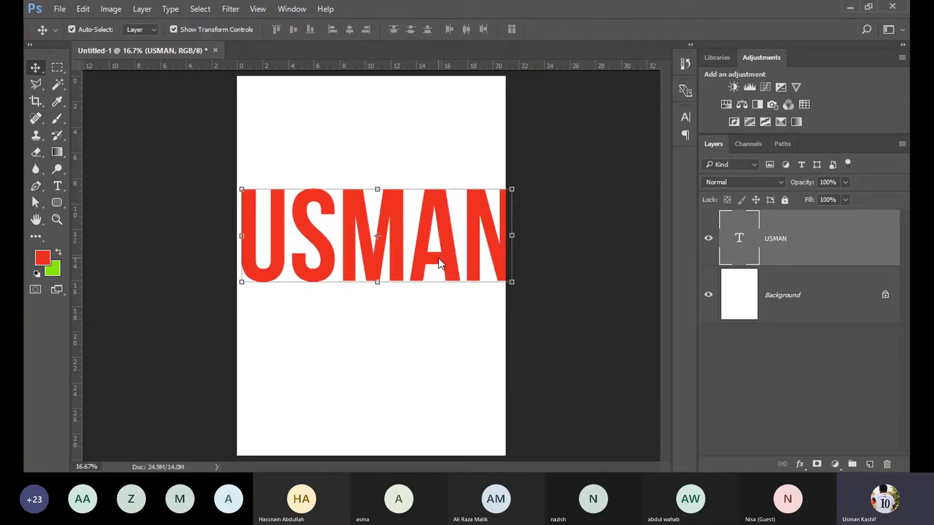
Rasterize the text layer and shift the lettering up and slightly to the right
{"action": "right_click", "coordinate": [833, 262]}
{"action": "left_click", "coordinate": [645, 263]}
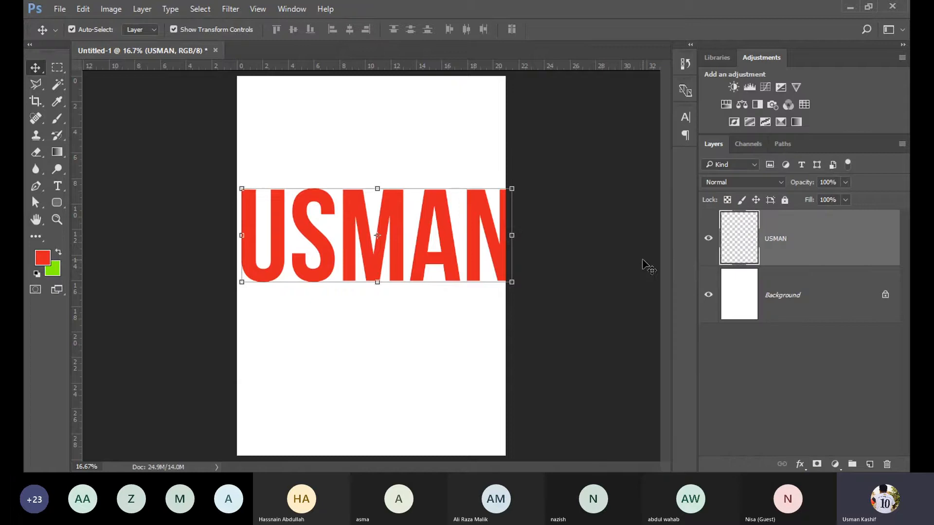
{"action": "left_click_drag", "start_coordinate": [426, 271], "coordinate": [424, 239]}
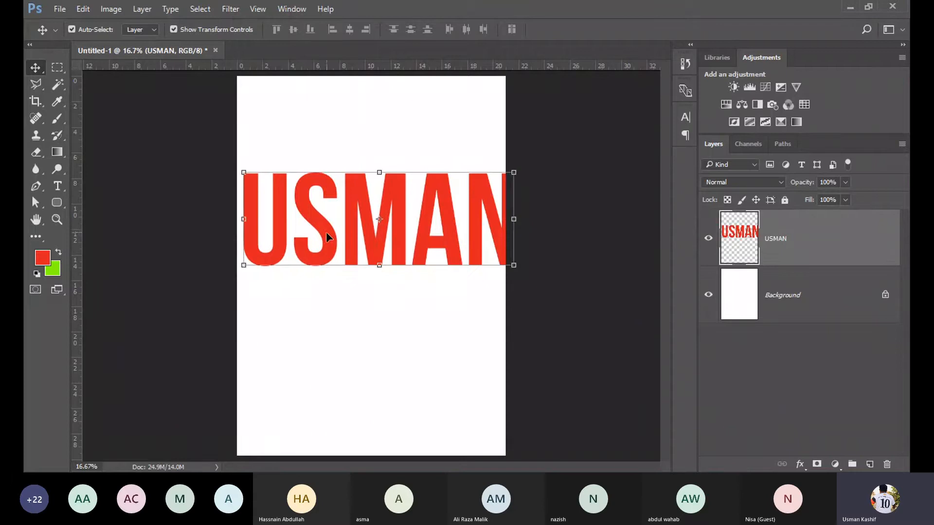
{"action": "mouse_move", "coordinate": [324, 232]}
{"action": "left_mouse_down"}
{"action": "mouse_move", "coordinate": [343, 226]}
{"action": "mouse_move", "coordinate": [330, 223]}
{"action": "mouse_move", "coordinate": [330, 235]}
{"action": "left_mouse_up"}
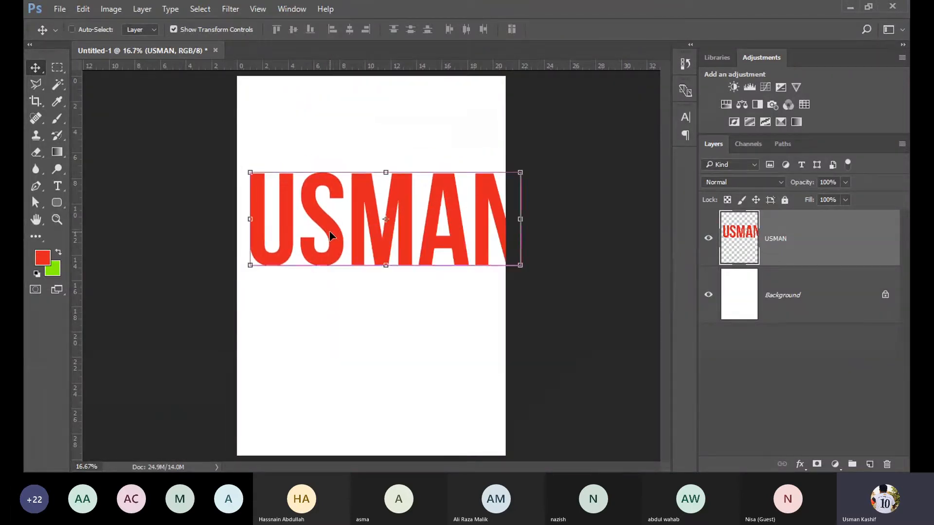
Scale the rasterized lettering to about 86%, move it down onto the page, and deselect it
{"action": "key", "text": "ctrl+minus"}
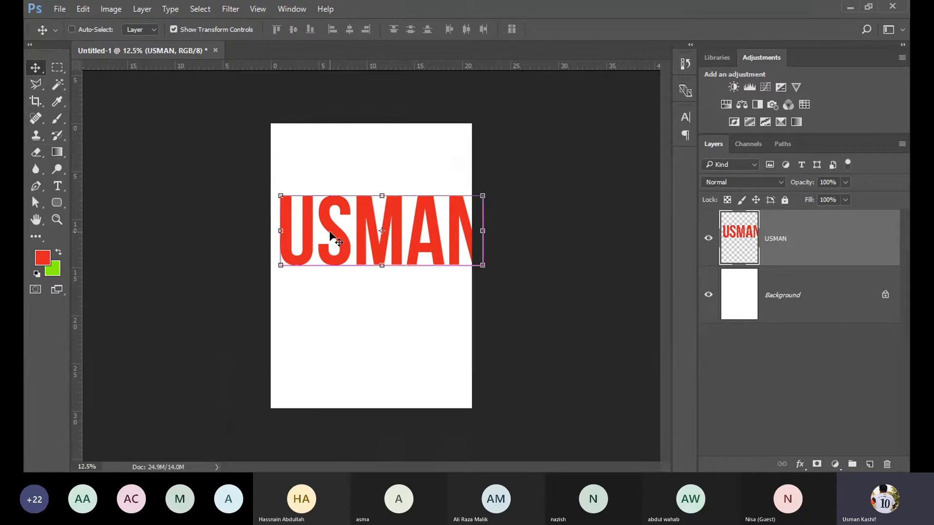
{"action": "key", "text": "ctrl+plus"}
{"action": "key", "text": "ctrl+plus"}
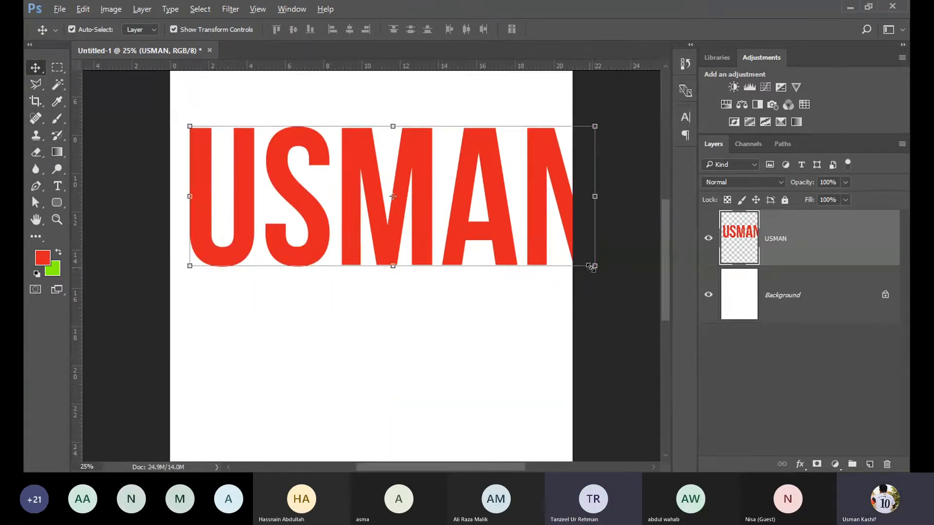
{"action": "left_click_drag", "start_coordinate": [592, 267], "coordinate": [566, 256]}
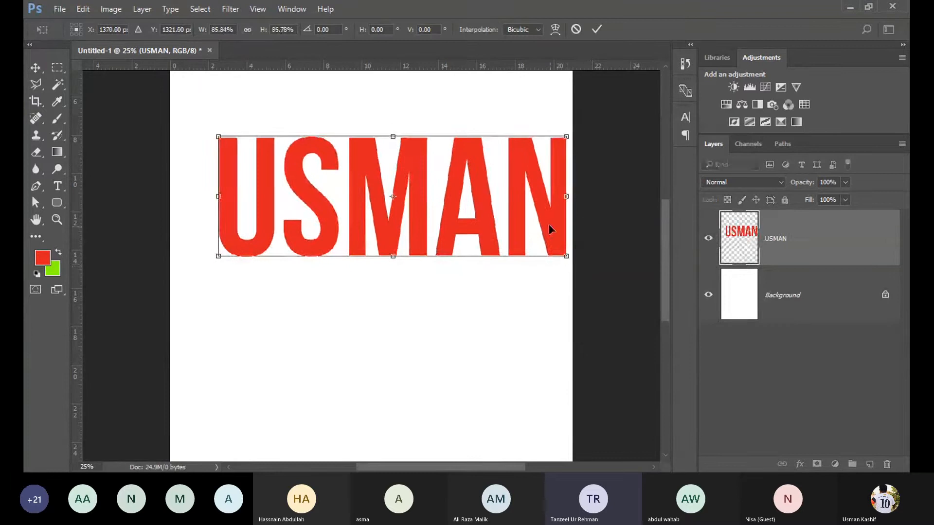
{"action": "key", "text": "Return"}
{"action": "left_click_drag", "start_coordinate": [549, 224], "coordinate": [540, 290]}
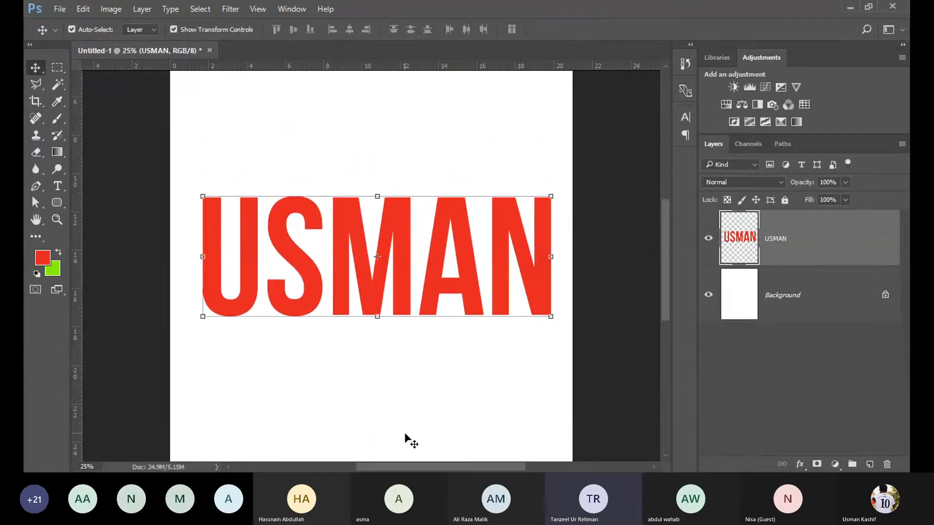
{"action": "left_click", "coordinate": [404, 434]}
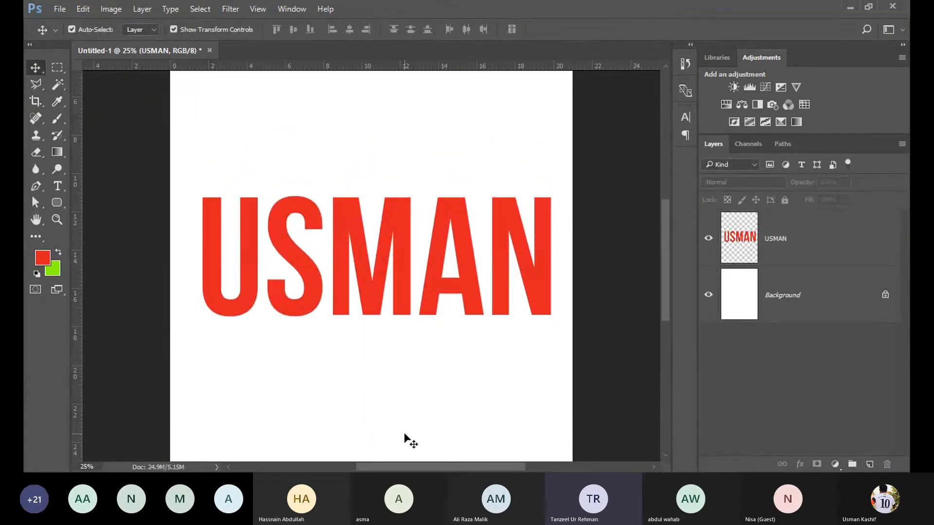
{"action": "left_click", "coordinate": [379, 291]}
{"action": "left_click", "coordinate": [380, 368]}
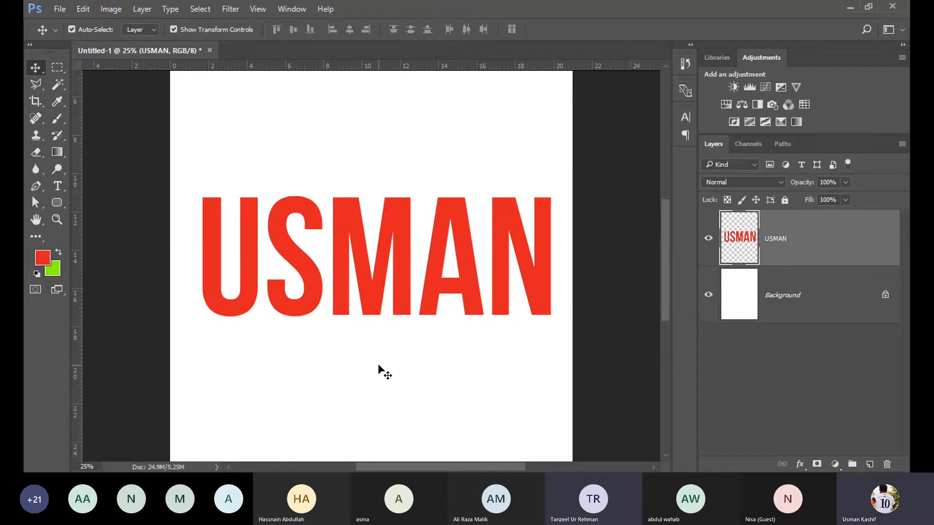
Review the path selection tools and check which commands the rasterized lettering layer still offers
{"action": "left_click_drag", "start_coordinate": [195, 153], "coordinate": [568, 362]}
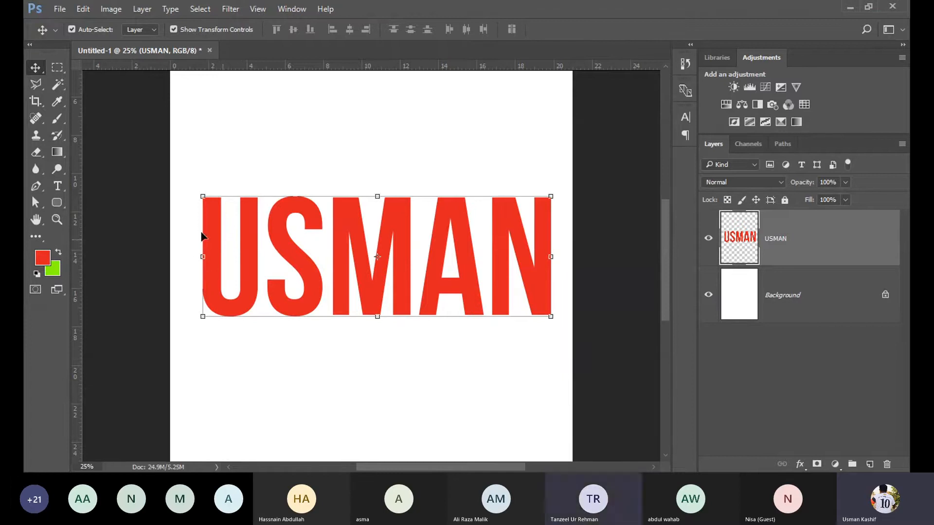
{"action": "right_click", "coordinate": [36, 193]}
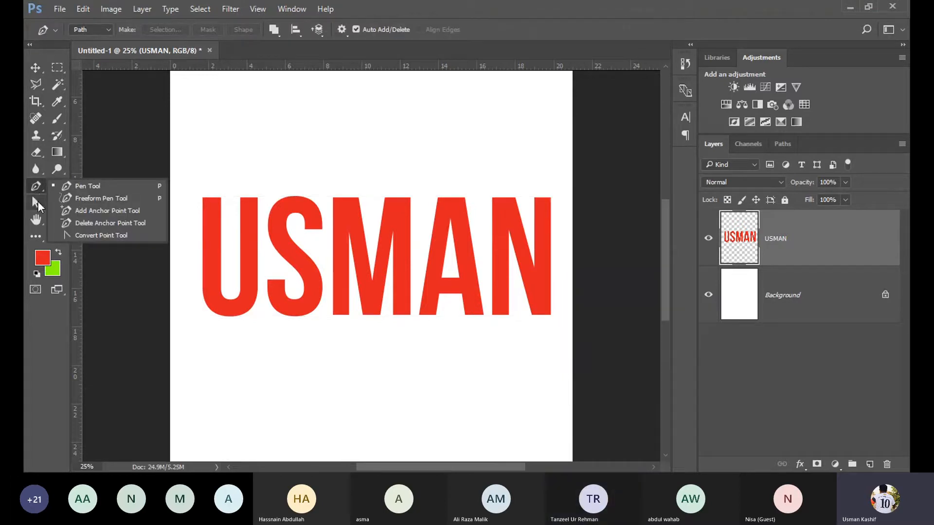
{"action": "left_click", "coordinate": [35, 202]}
{"action": "right_click", "coordinate": [35, 202]}
{"action": "left_click", "coordinate": [69, 207]}
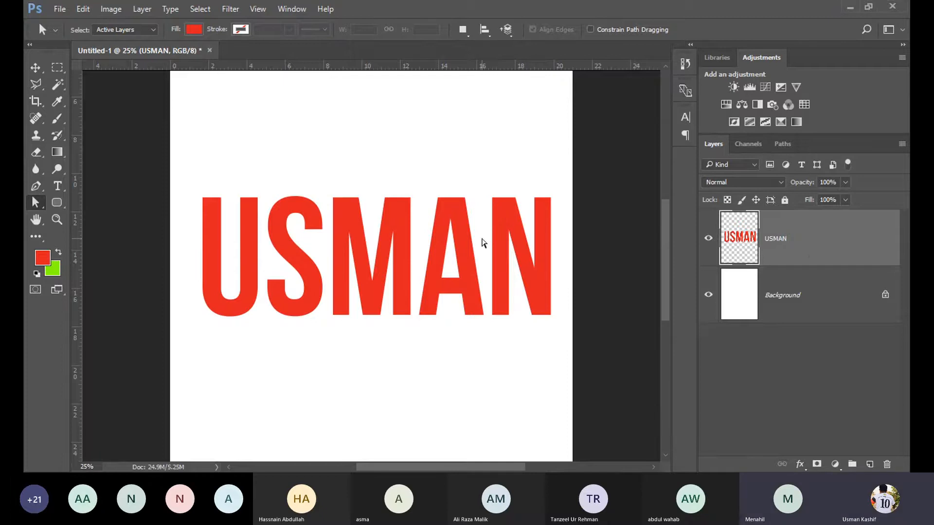
{"action": "right_click", "coordinate": [814, 256]}
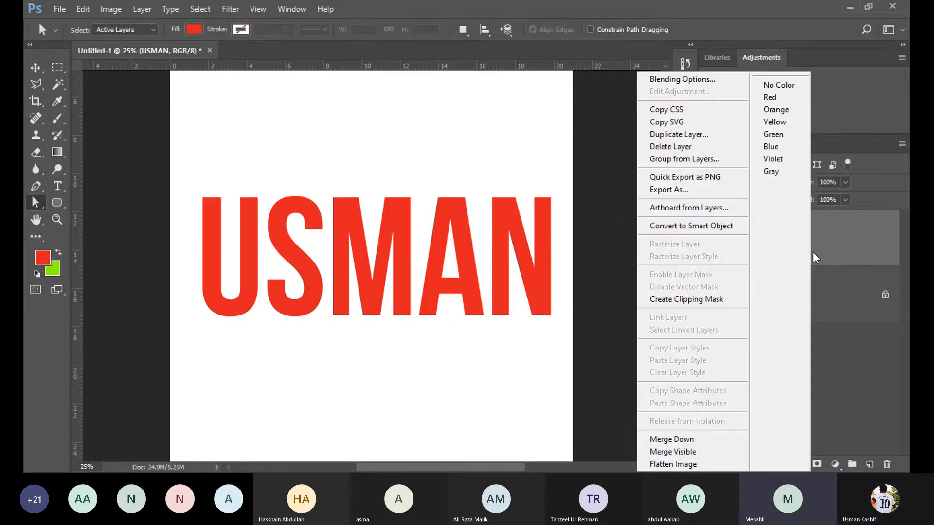
{"action": "left_click", "coordinate": [820, 253]}
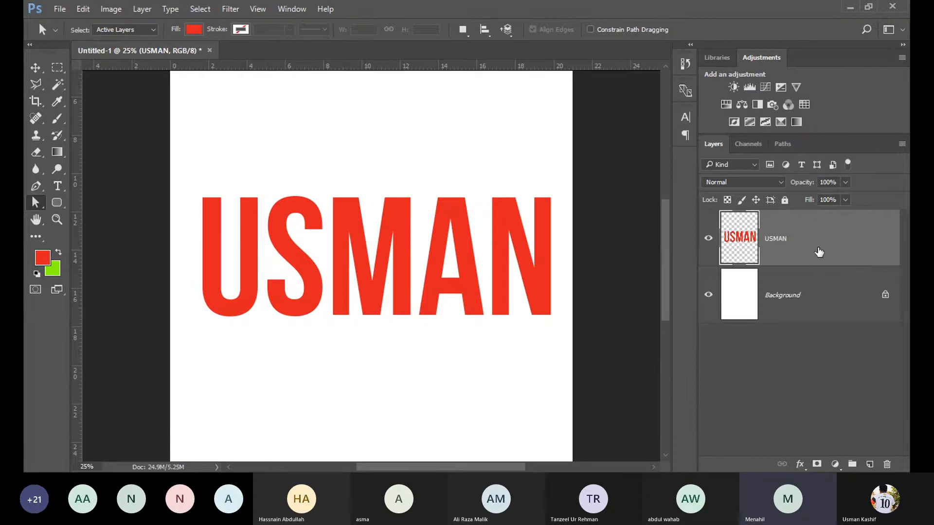
{"action": "right_click", "coordinate": [820, 252]}
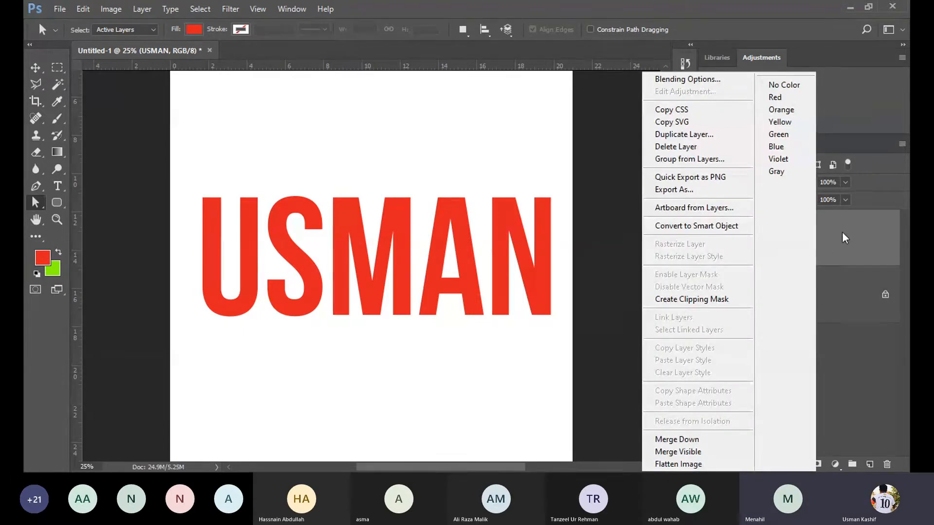
{"action": "left_click", "coordinate": [844, 237]}
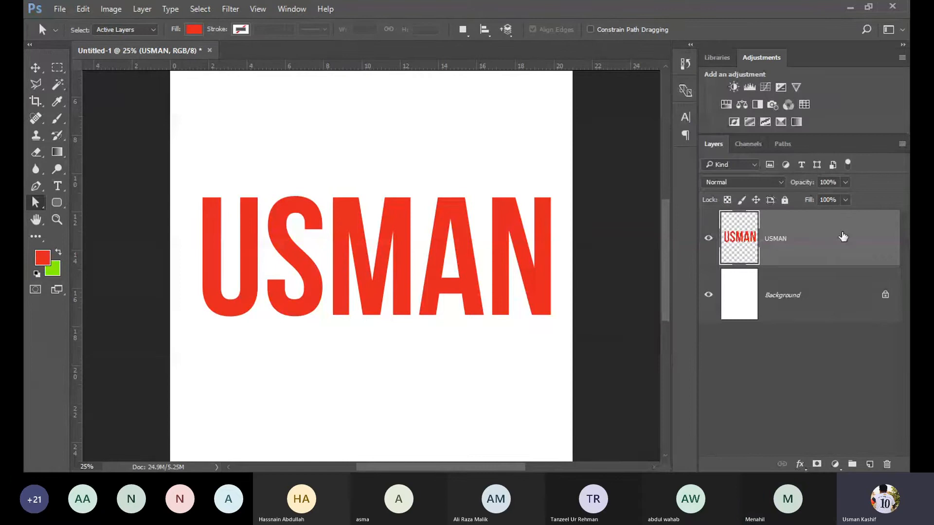
Undo the moves, scaling and rasterizing of the lettering back to the editable text layer
{"action": "key", "text": "ctrl+alt+z"}
{"action": "key", "text": "ctrl+alt+z"}
{"action": "key", "text": "ctrl+alt+z"}
{"action": "key", "text": "ctrl+alt+z"}
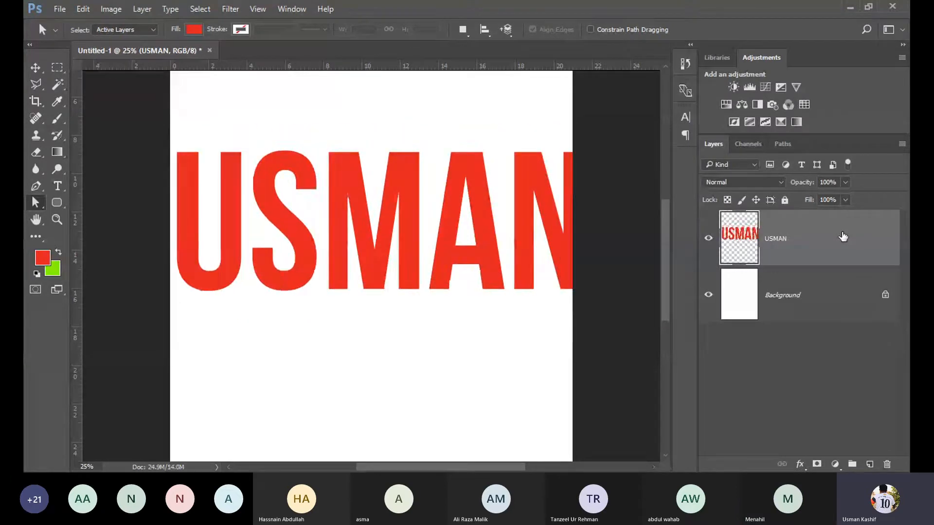
{"action": "key", "text": "ctrl+alt+z"}
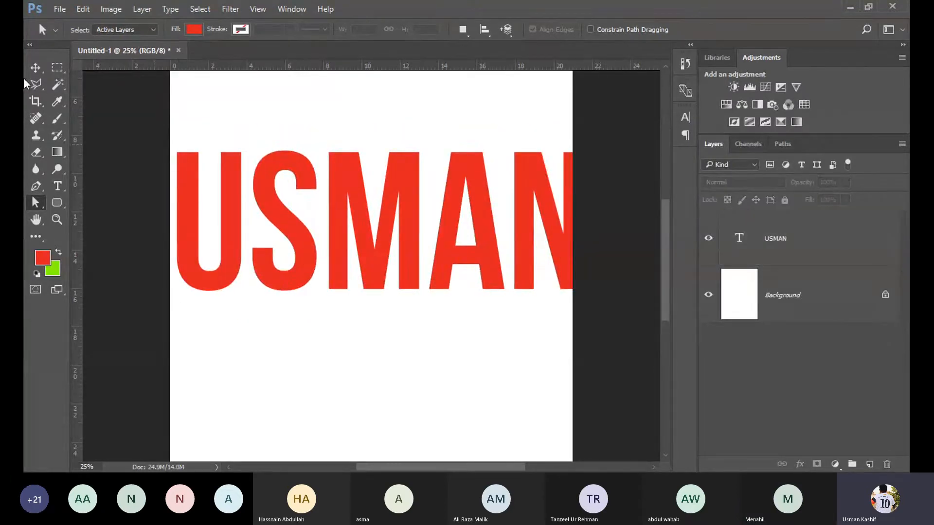
Scale the text layer proportionally to about 67% and move it to the horizontal middle of the page
{"action": "left_click", "coordinate": [35, 68]}
{"action": "left_click_drag", "start_coordinate": [433, 243], "coordinate": [433, 262]}
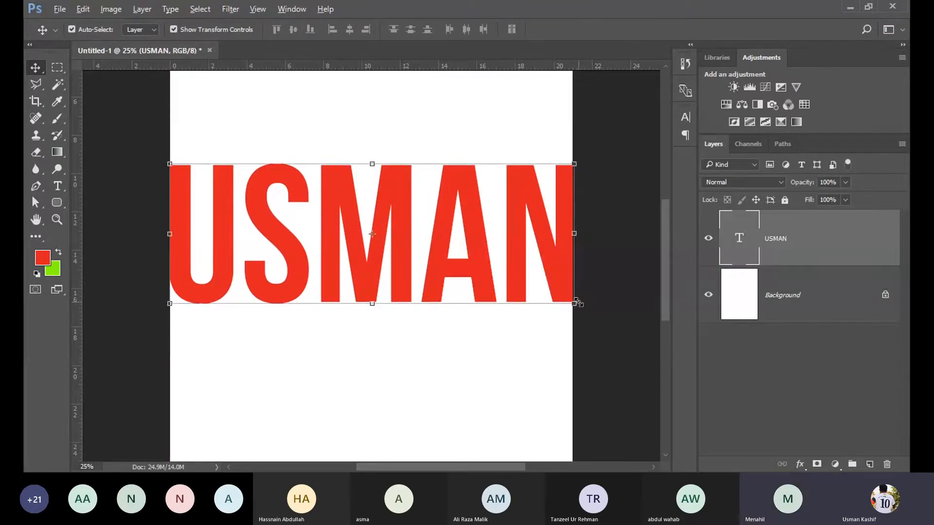
{"action": "key", "text": "ctrl+t"}
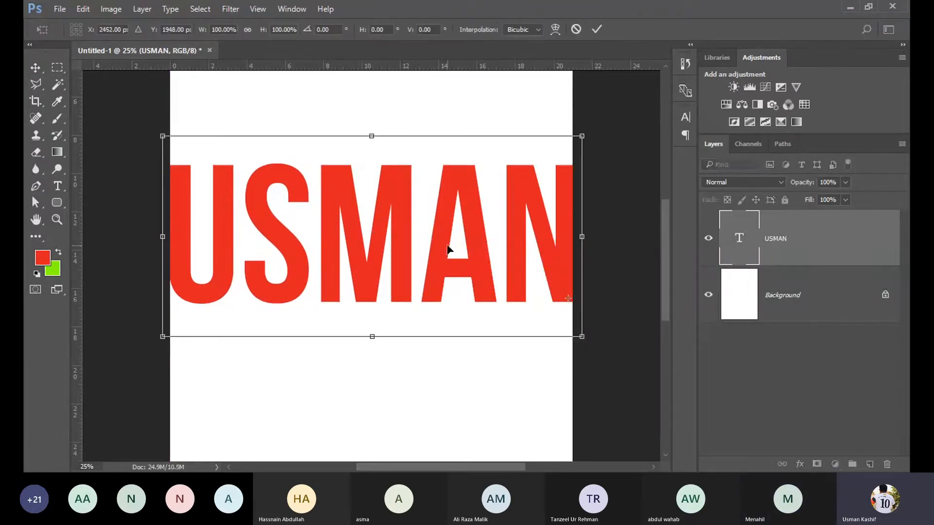
{"action": "key", "text": "Return"}
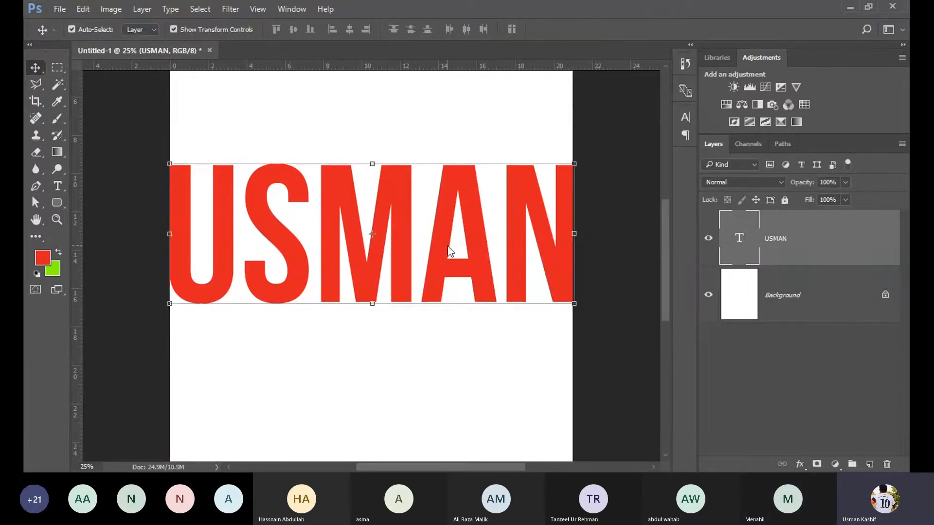
{"action": "left_click", "coordinate": [573, 304]}
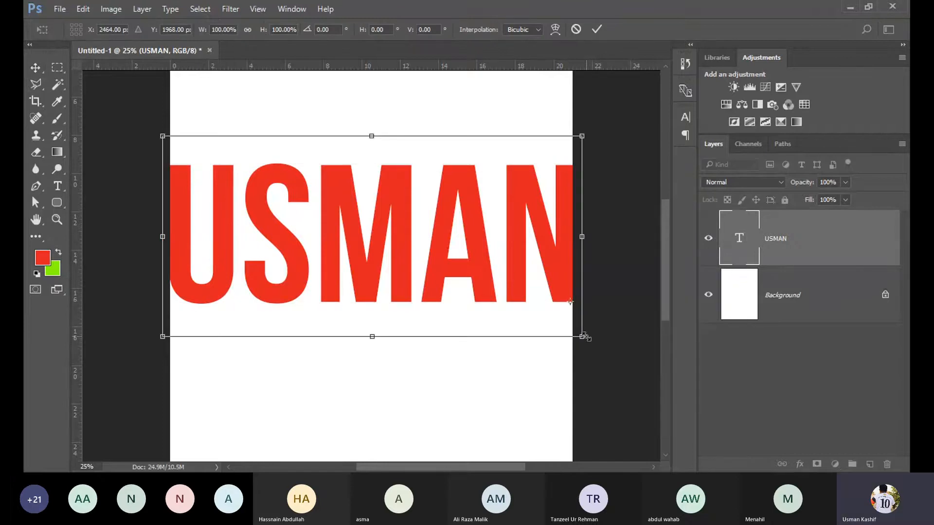
{"action": "left_click_drag", "start_coordinate": [586, 337], "coordinate": [578, 325]}
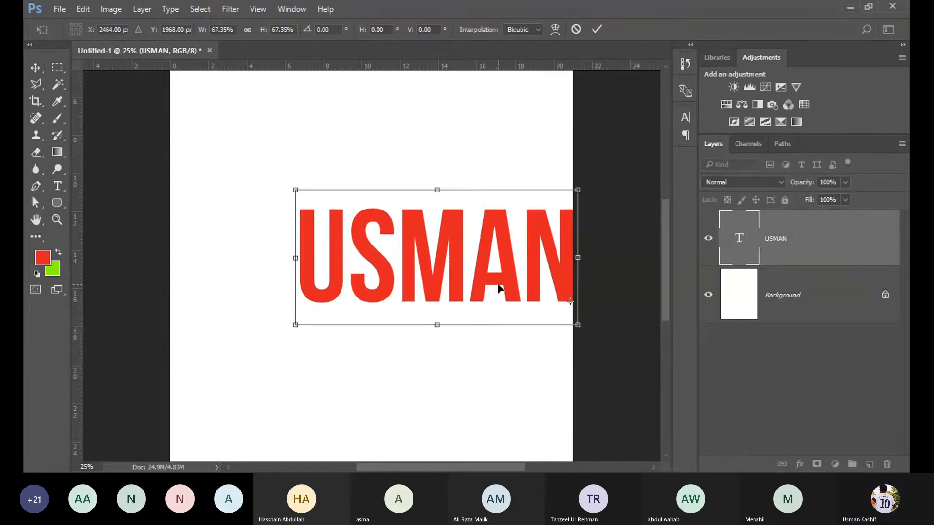
{"action": "key", "text": "Return"}
{"action": "left_click_drag", "start_coordinate": [504, 279], "coordinate": [429, 289]}
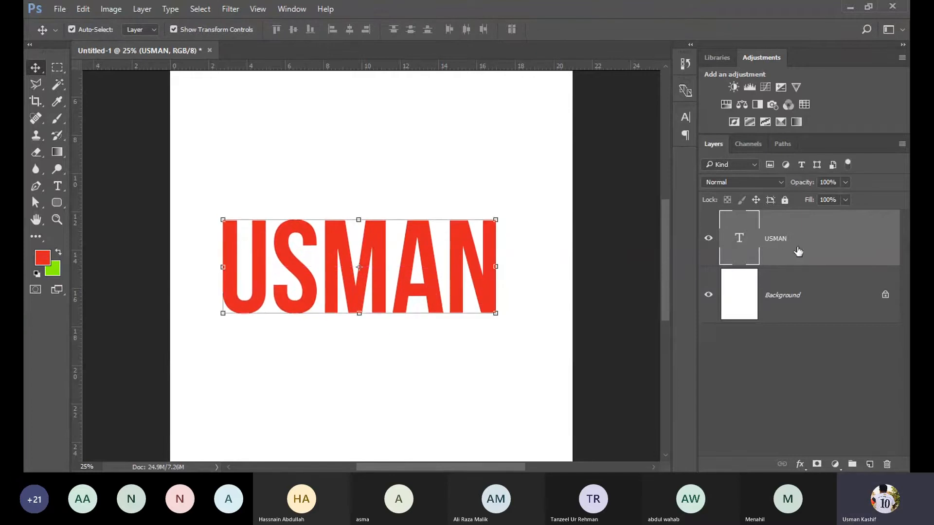
Convert the text layer to a shape layer and deselect it
{"action": "right_click", "coordinate": [798, 252]}
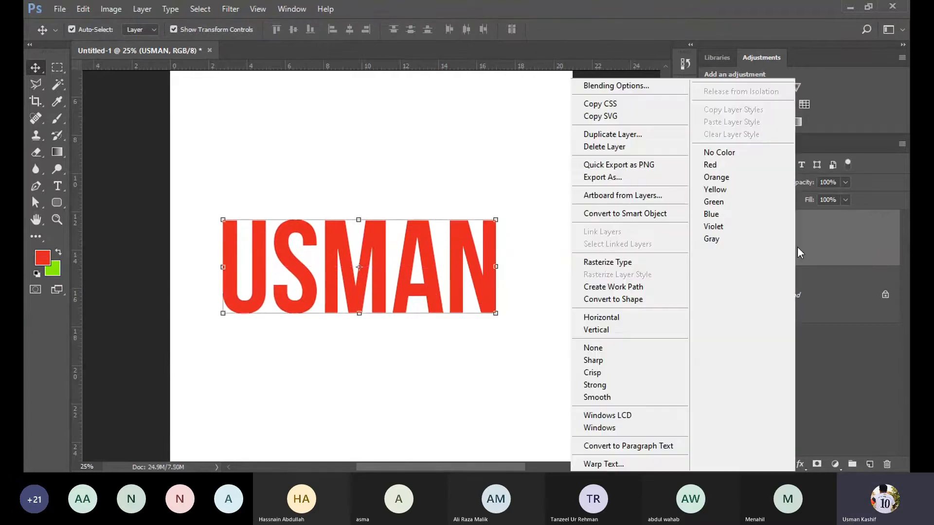
{"action": "left_click", "coordinate": [626, 300]}
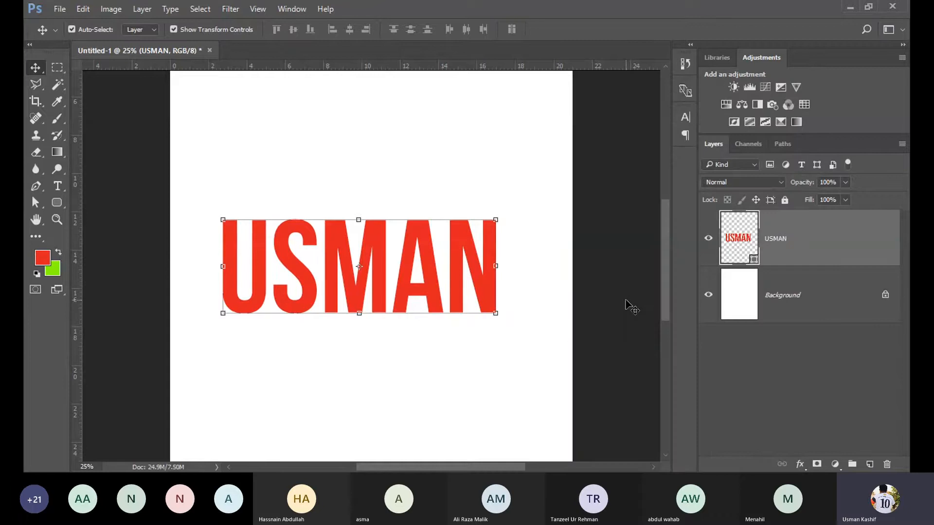
{"action": "left_click", "coordinate": [549, 345]}
Select the two top anchor points of the U's left stem and raise them about 2.7 cm to extend the stem
{"action": "key", "text": "ctrl+plus"}
{"action": "left_click", "coordinate": [370, 271], "text": "ctrl"}
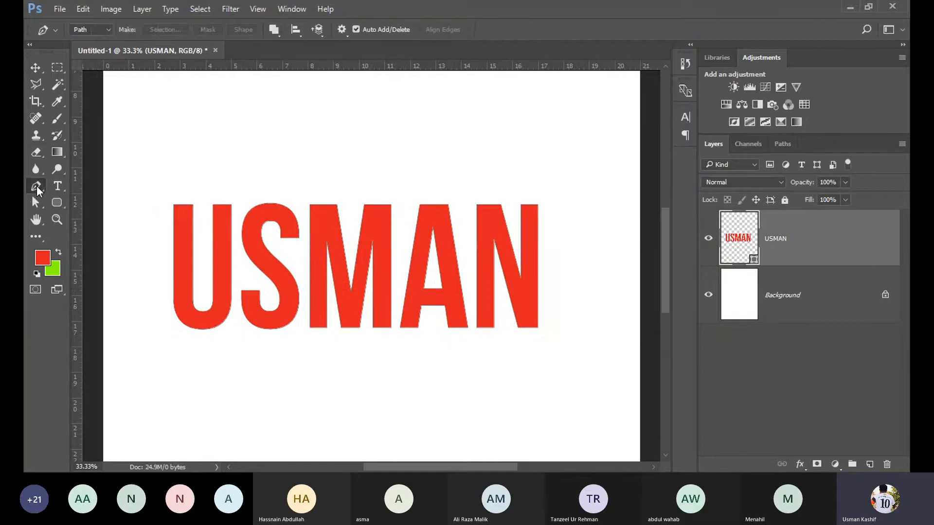
{"action": "left_click", "coordinate": [35, 202]}
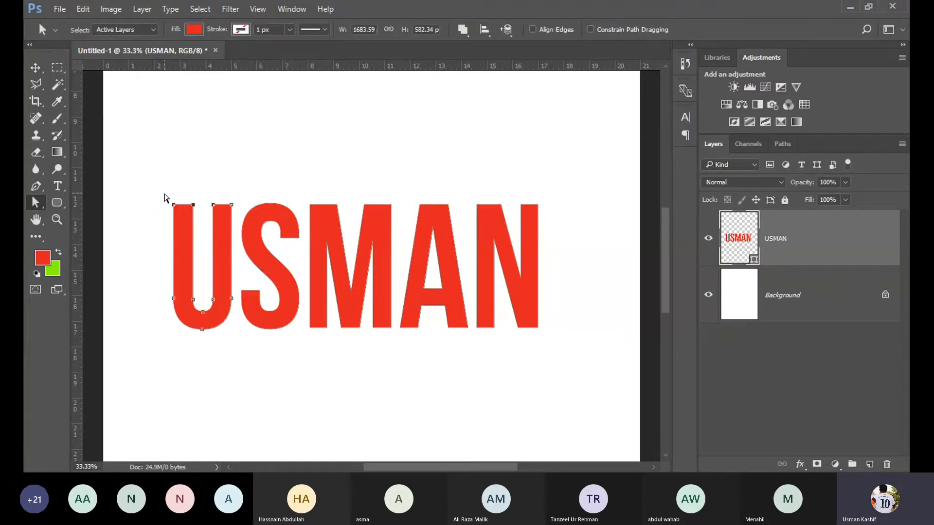
{"action": "left_click_drag", "start_coordinate": [161, 191], "coordinate": [200, 217]}
{"action": "key", "text": "shift+Up"}
{"action": "key", "text": "shift+Up"}
{"action": "key", "text": "shift+Up"}
{"action": "key", "text": "shift+Up"}
{"action": "key", "text": "shift+Up"}
{"action": "key", "text": "shift+Up"}
{"action": "key", "text": "shift+Up"}
{"action": "key", "text": "shift+Up"}
{"action": "key", "text": "shift+Up"}
{"action": "key", "text": "shift+Up"}
{"action": "key", "text": "shift+Up"}
{"action": "key", "text": "shift+Up"}
{"action": "key", "text": "shift+Up"}
{"action": "key", "text": "shift+Up"}
{"action": "key", "text": "shift+Up"}
{"action": "key", "text": "shift+Up"}
{"action": "key", "text": "shift+Up"}
{"action": "key", "text": "shift+Up"}
{"action": "key", "text": "shift+Up"}
{"action": "key", "text": "shift+Up"}
{"action": "key", "text": "shift+Up"}
{"action": "key", "text": "shift+Up"}
{"action": "key", "text": "shift+Up"}
{"action": "key", "text": "shift+Up"}
{"action": "key", "text": "shift+Up"}
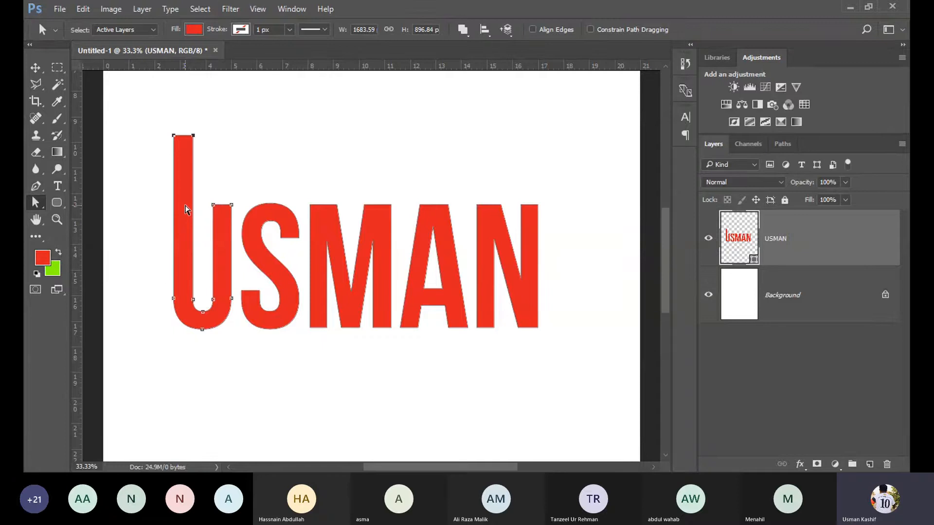
Try to reshape the inner top corner of the U's extended left stem with the Convert Point tool
{"action": "key", "text": "ctrl+plus"}
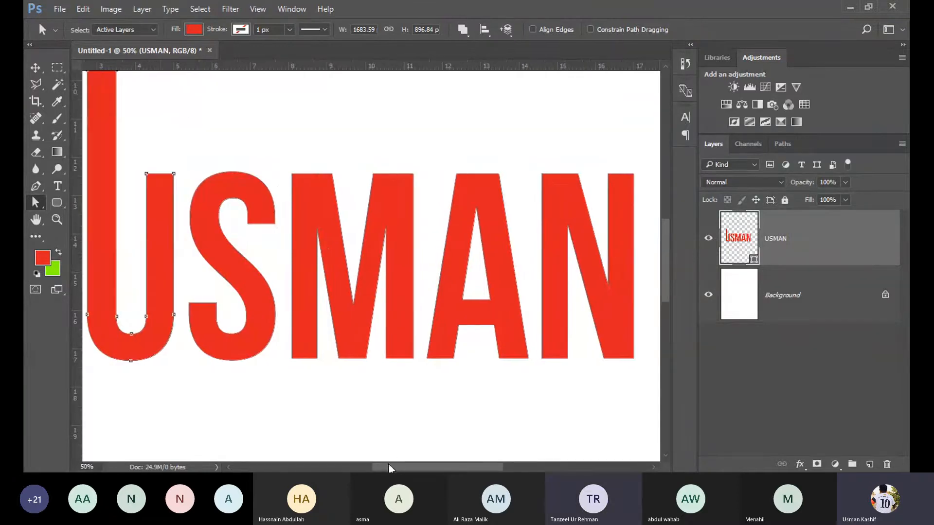
{"action": "left_click_drag", "start_coordinate": [395, 465], "coordinate": [381, 468]}
{"action": "left_click_drag", "start_coordinate": [668, 276], "coordinate": [665, 243]}
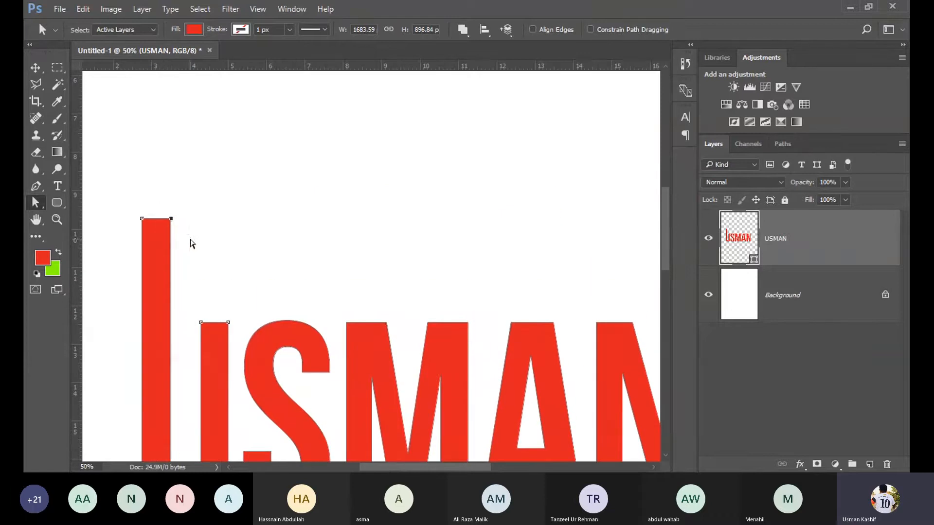
{"action": "left_click", "coordinate": [37, 187]}
{"action": "left_click", "coordinate": [84, 235]}
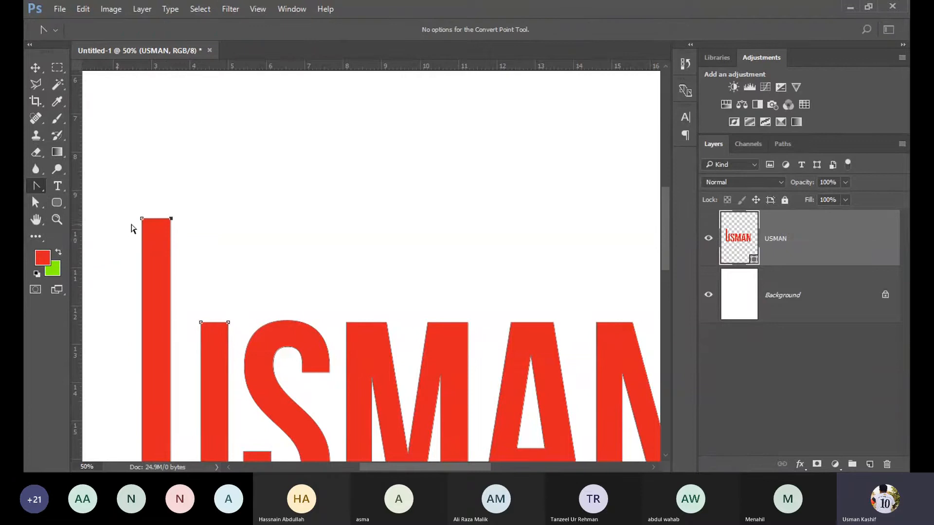
{"action": "mouse_move", "coordinate": [171, 219]}
{"action": "left_mouse_down"}
{"action": "mouse_move", "coordinate": [179, 234]}
{"action": "mouse_move", "coordinate": [160, 204]}
{"action": "mouse_move", "coordinate": [179, 230]}
{"action": "mouse_move", "coordinate": [171, 230]}
{"action": "left_mouse_up"}
Undo the U's stem extension and the shape conversion back to the editable text layer
{"action": "key", "text": "ctrl+z"}
{"action": "key", "text": "ctrl+alt+z"}
{"action": "key", "text": "ctrl+alt+z"}
{"action": "key", "text": "ctrl+alt+z"}
{"action": "key", "text": "ctrl+alt+z"}
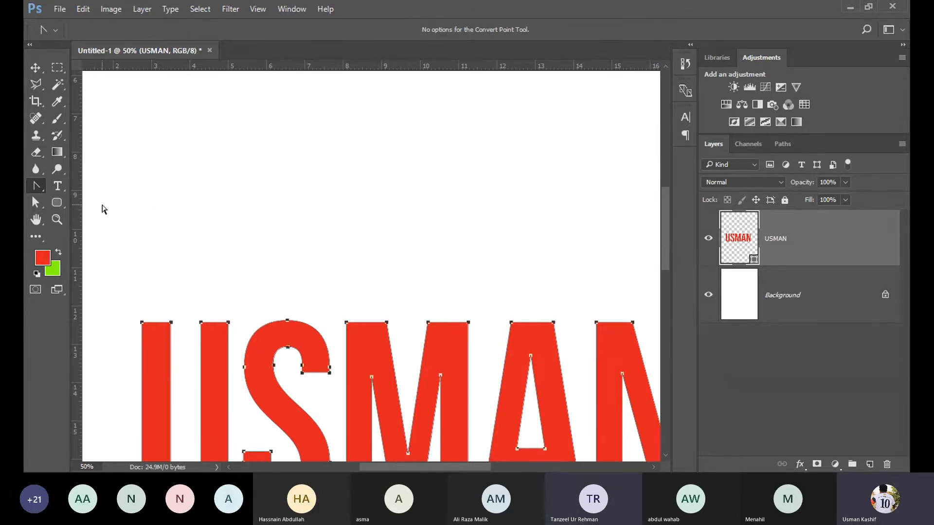
{"action": "key", "text": "ctrl+alt+z"}
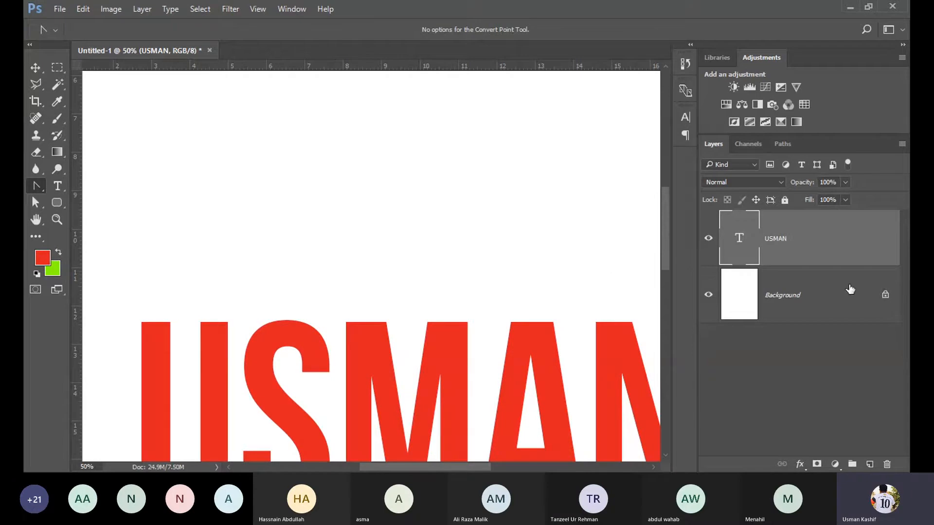
Convert the text layer to a shape layer again
{"action": "right_click", "coordinate": [799, 258]}
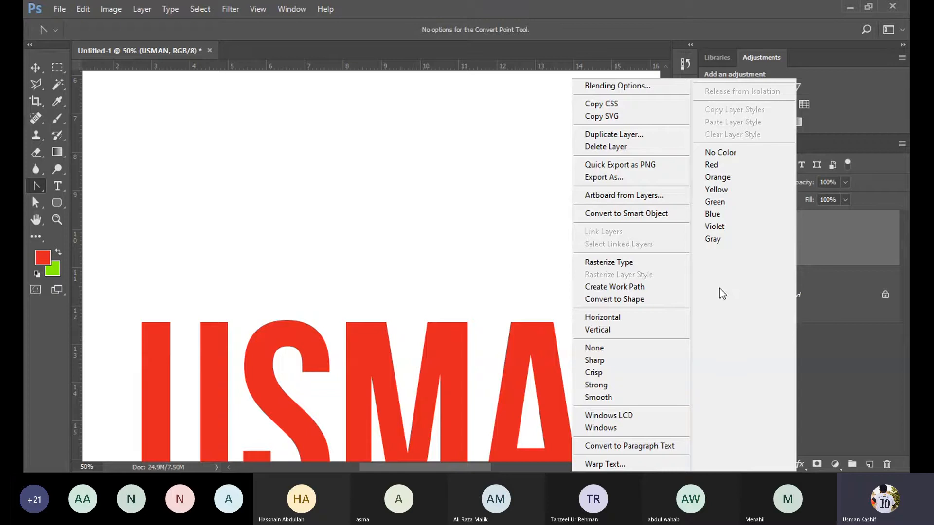
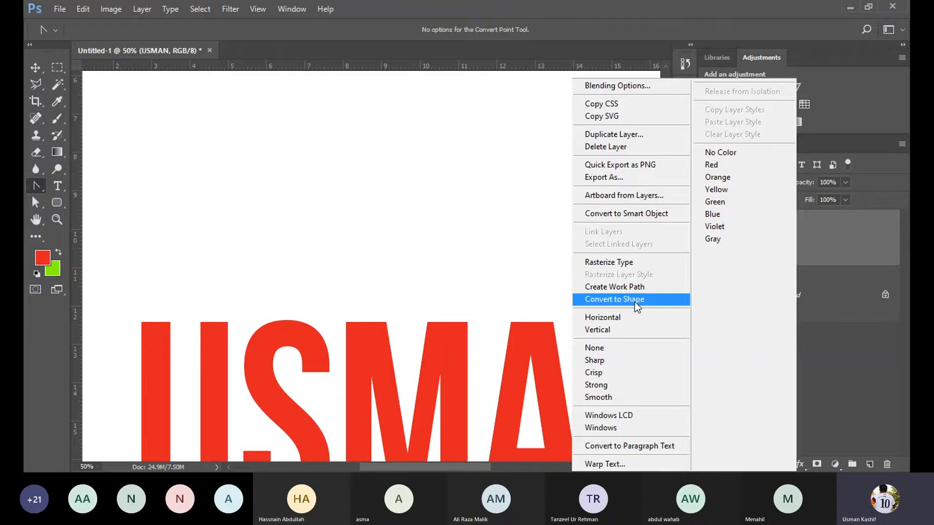
{"action": "left_click", "coordinate": [647, 300]}
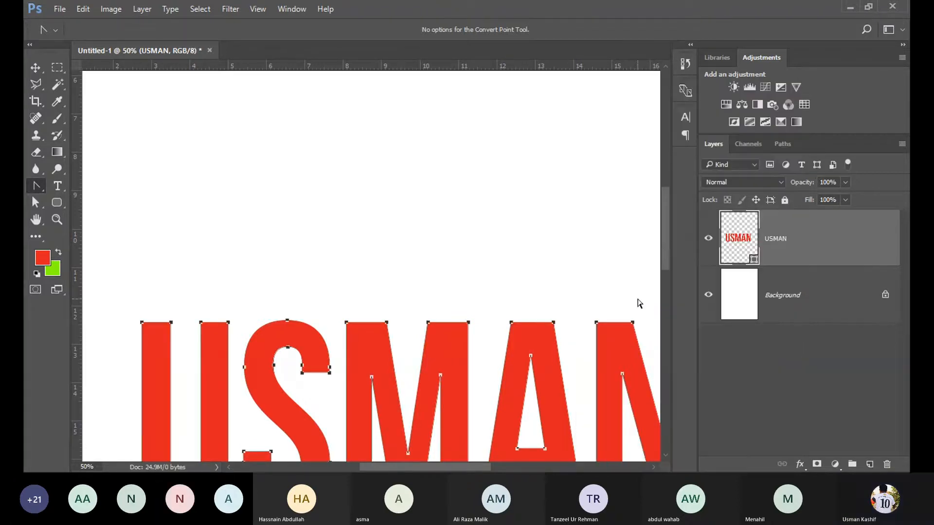
{"action": "left_click_drag", "start_coordinate": [662, 247], "coordinate": [666, 275]}
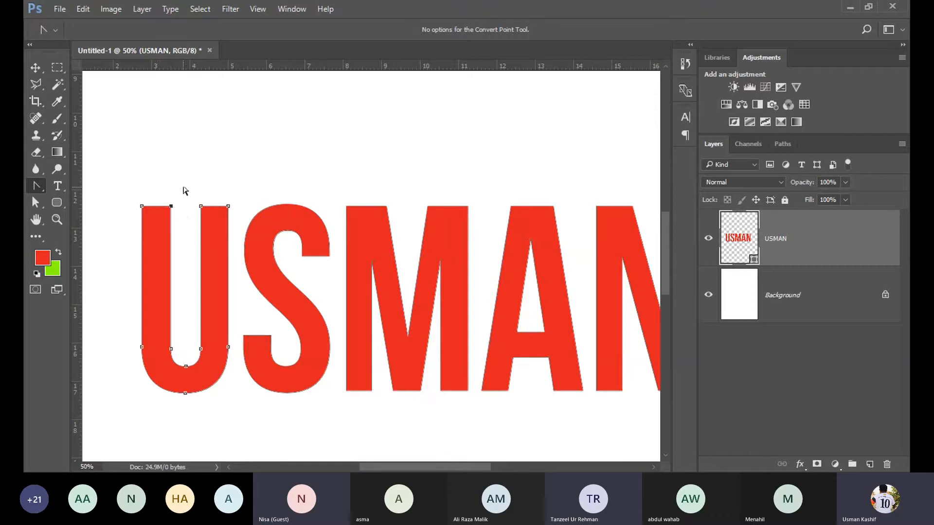
Try to pull the inner top anchor point of the U's left stem down and inward to cut the stem diagonally
{"action": "left_click", "coordinate": [169, 193]}
{"action": "left_click", "coordinate": [168, 206]}
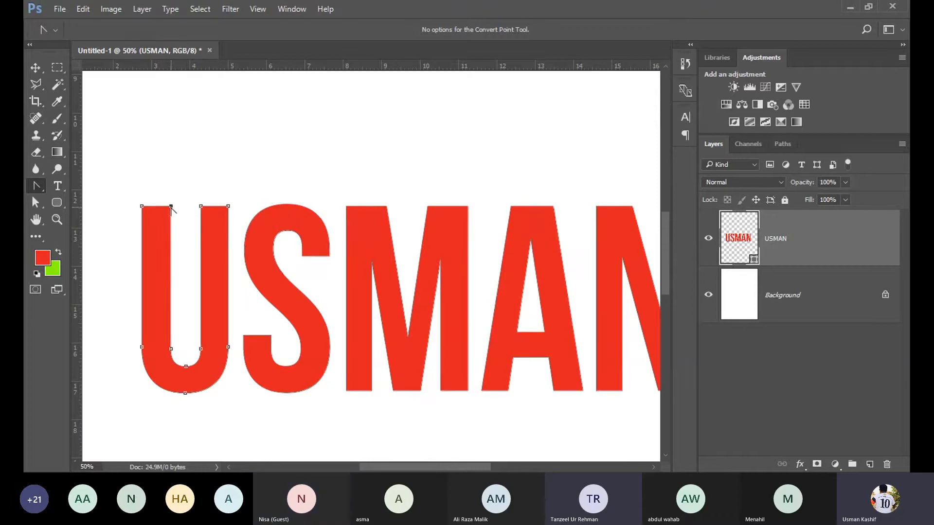
{"action": "left_click_drag", "start_coordinate": [171, 205], "coordinate": [161, 220]}
{"action": "key", "text": "ctrl+z"}
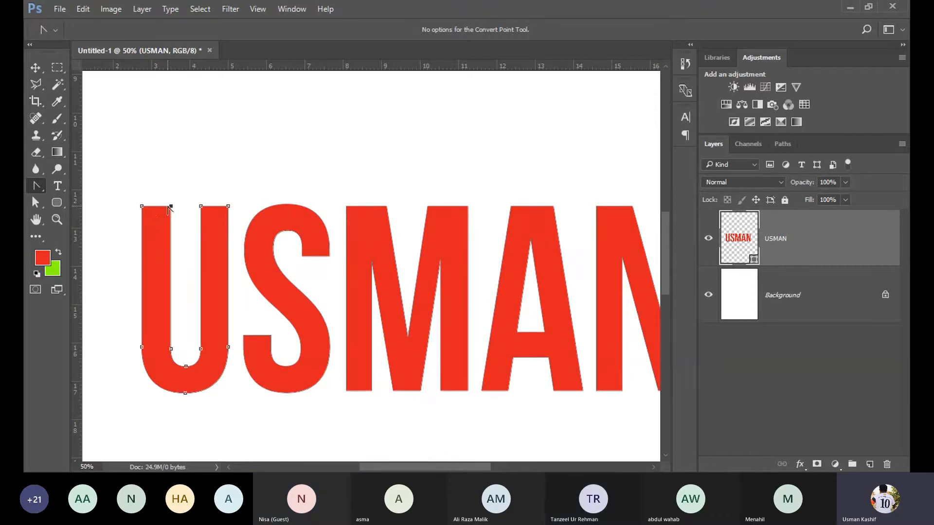
{"action": "left_click", "coordinate": [36, 168]}
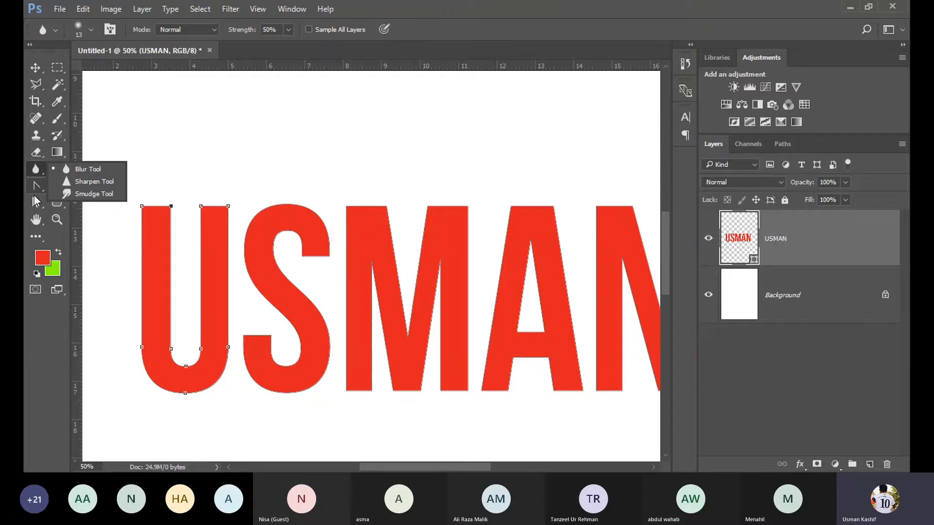
{"action": "left_click", "coordinate": [36, 203]}
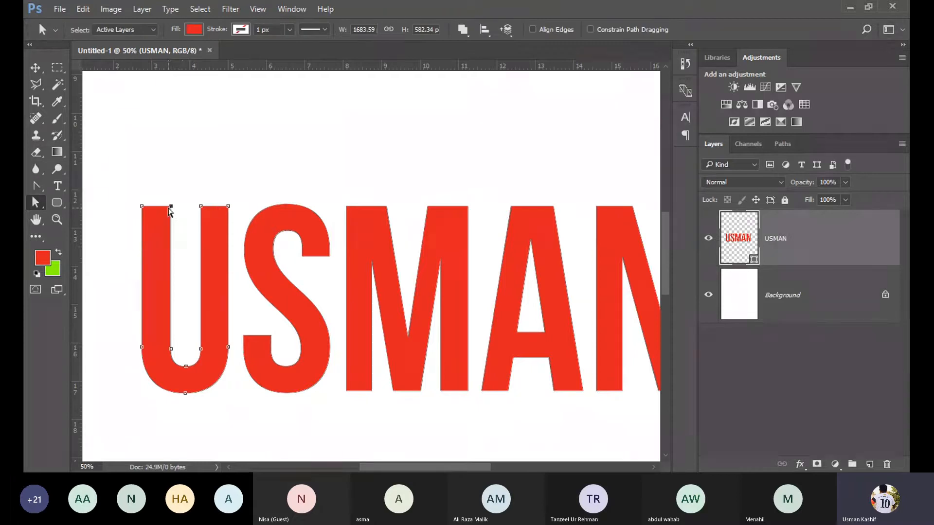
{"action": "left_click_drag", "start_coordinate": [169, 208], "coordinate": [151, 262]}
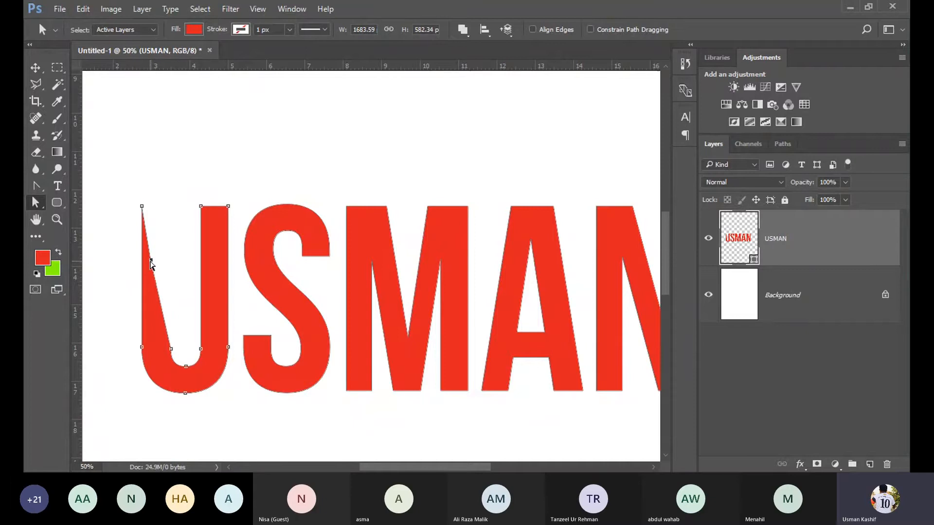
{"action": "key", "text": "ctrl+z"}
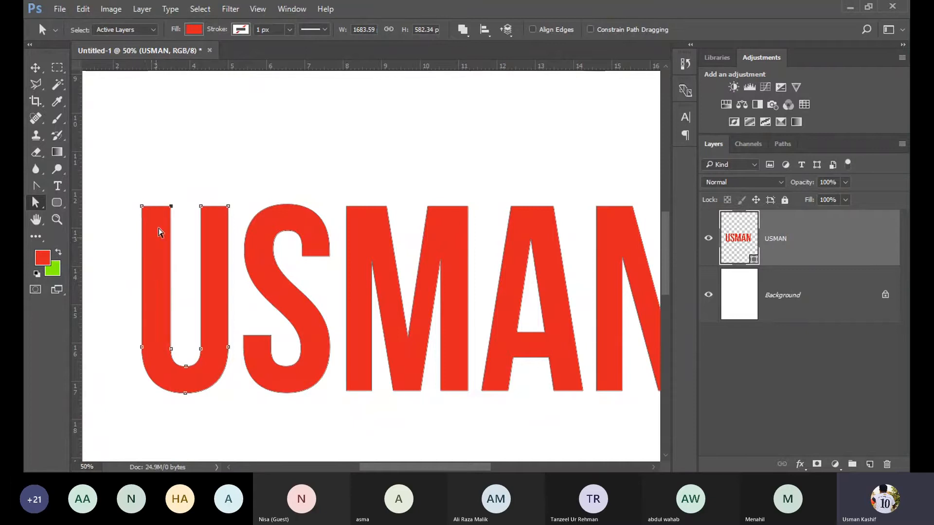
Raise the outer top anchor point of the U's left stem about 1.8 cm to form a slanted tip, and deselect the layer
{"action": "left_click_drag", "start_coordinate": [142, 207], "coordinate": [144, 138]}
{"action": "left_click", "coordinate": [35, 67]}
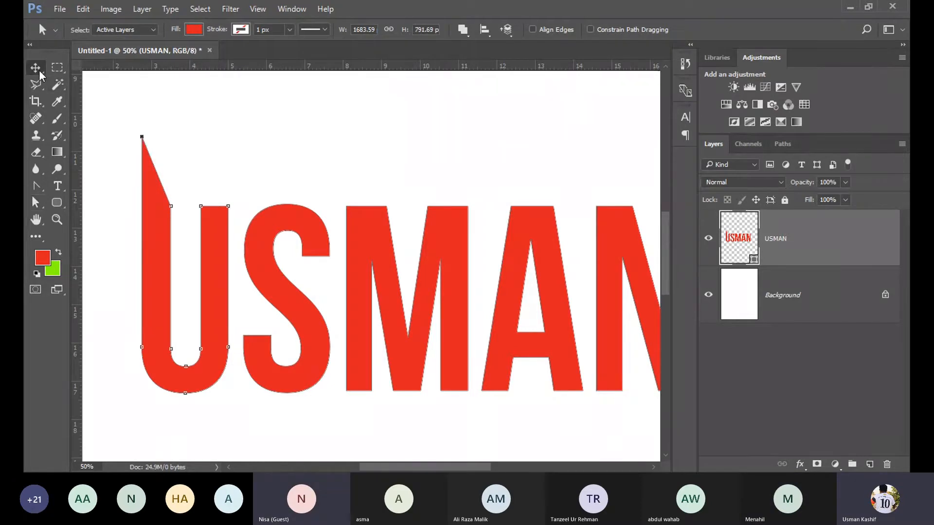
{"action": "left_click", "coordinate": [251, 178]}
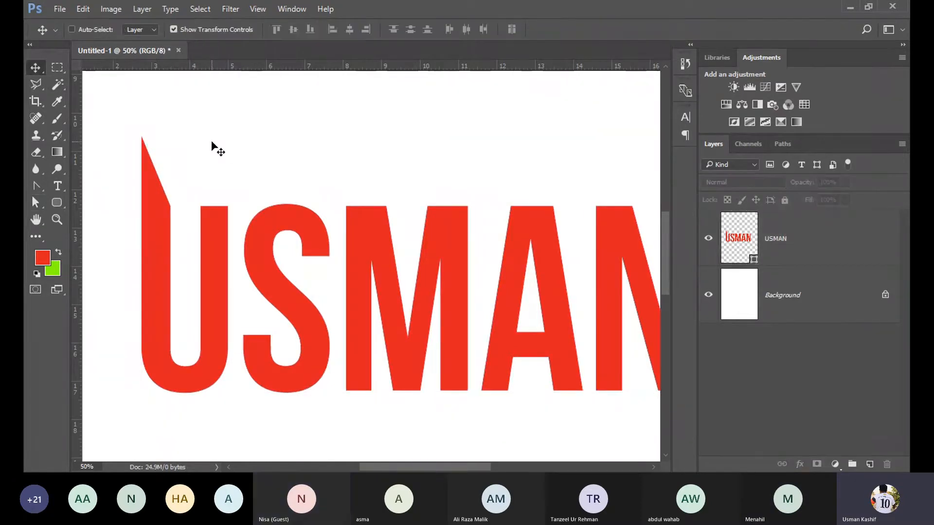
{"action": "key", "text": "ctrl+minus"}
{"action": "key", "text": "ctrl+minus"}
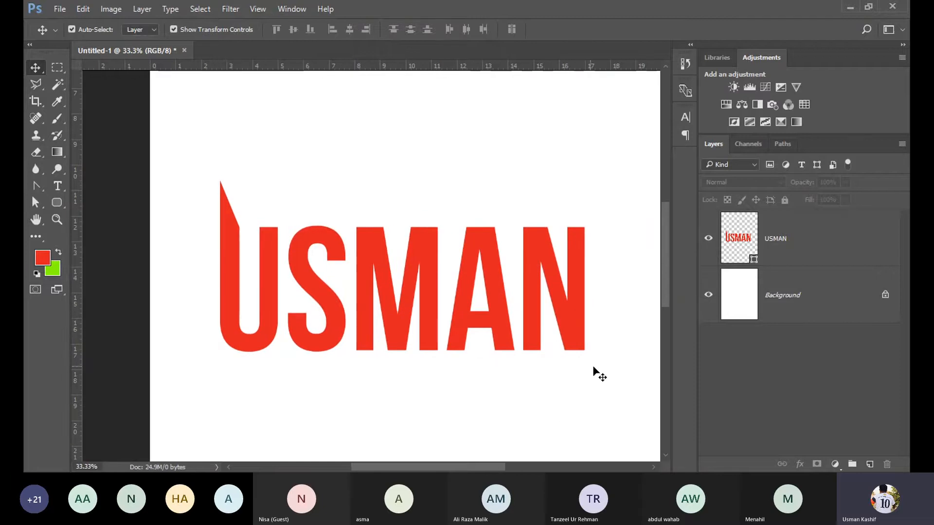
Select the lettering shape layer and try peach and pink fills before setting its fill to black
{"action": "left_click", "coordinate": [497, 328], "text": "ctrl"}
{"action": "left_click", "coordinate": [479, 390]}
{"action": "left_click", "coordinate": [455, 341]}
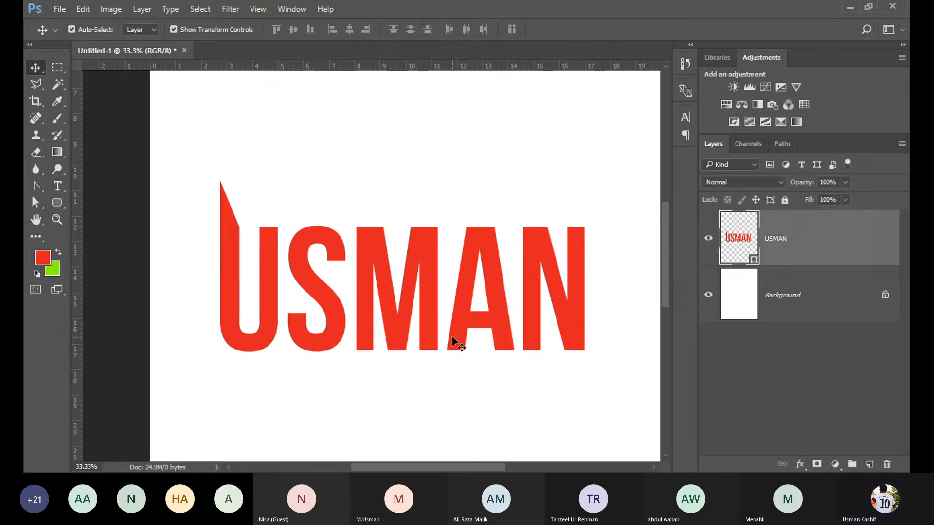
{"action": "left_click", "coordinate": [58, 203]}
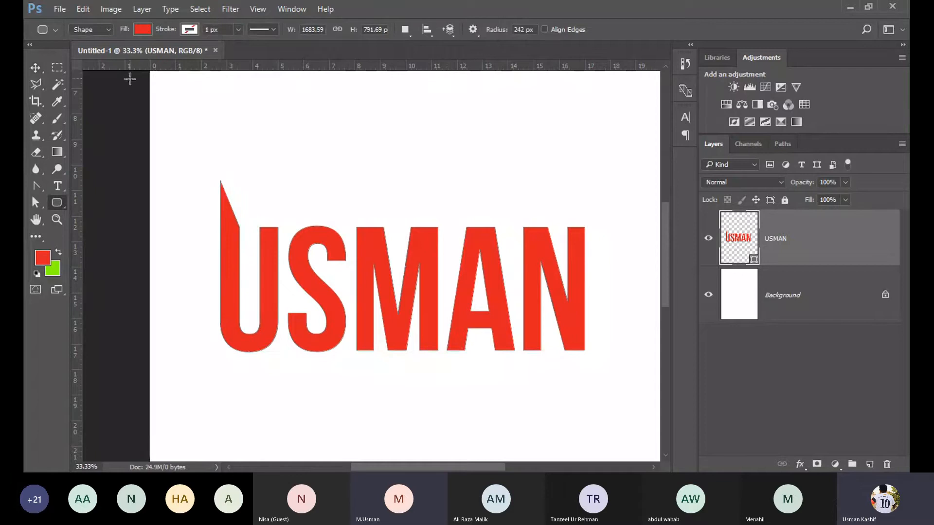
{"action": "left_click", "coordinate": [143, 32]}
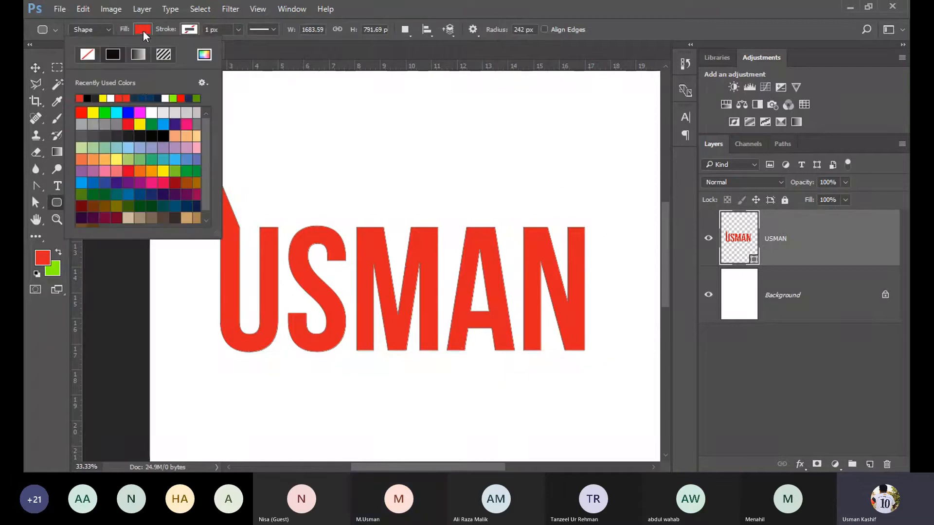
{"action": "left_click", "coordinate": [152, 98]}
{"action": "left_click", "coordinate": [186, 136]}
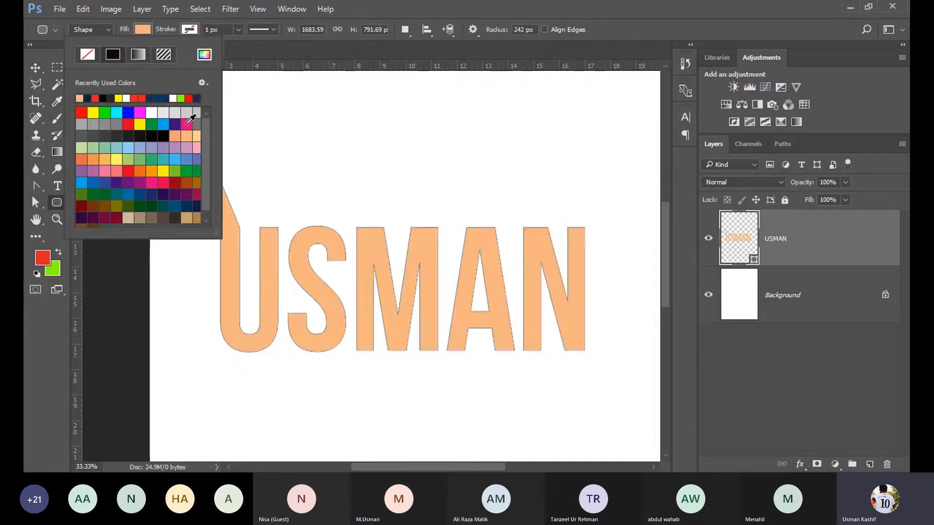
{"action": "left_click", "coordinate": [187, 125]}
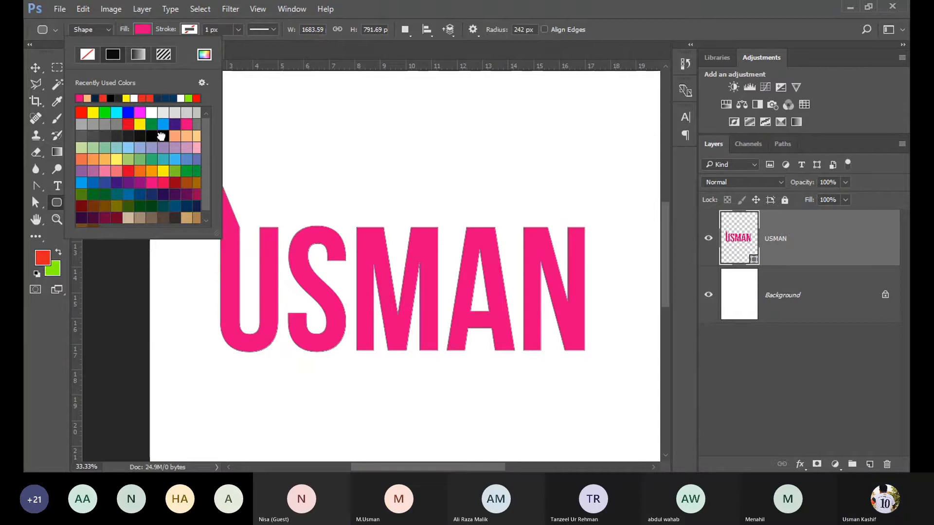
{"action": "left_click", "coordinate": [160, 135]}
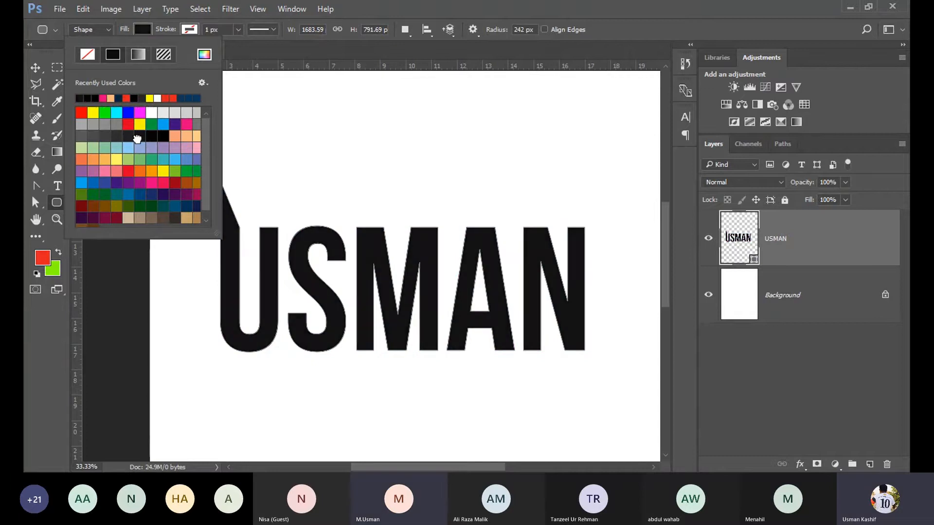
{"action": "left_click", "coordinate": [152, 136]}
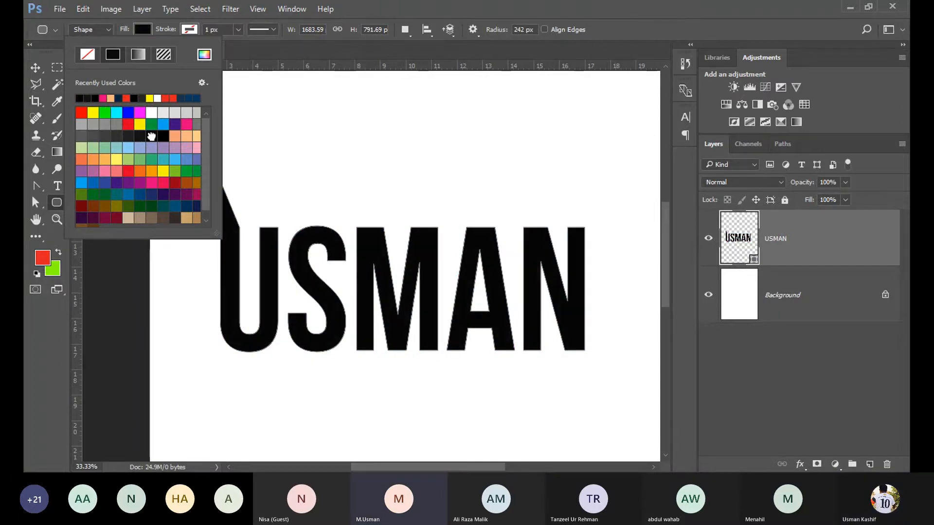
Move the black lettering up about 0.7 cm on the page
{"action": "key", "text": "v"}
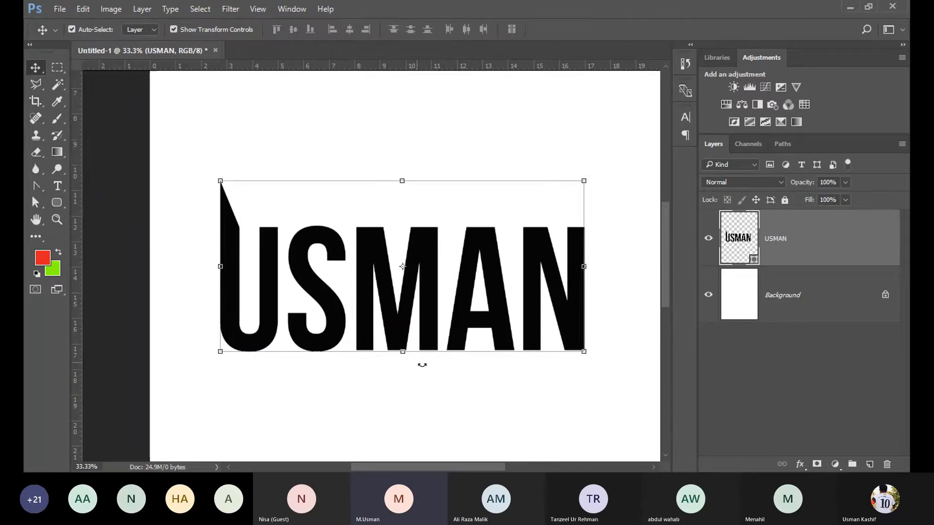
{"action": "left_click", "coordinate": [434, 379]}
{"action": "left_click_drag", "start_coordinate": [470, 337], "coordinate": [465, 314]}
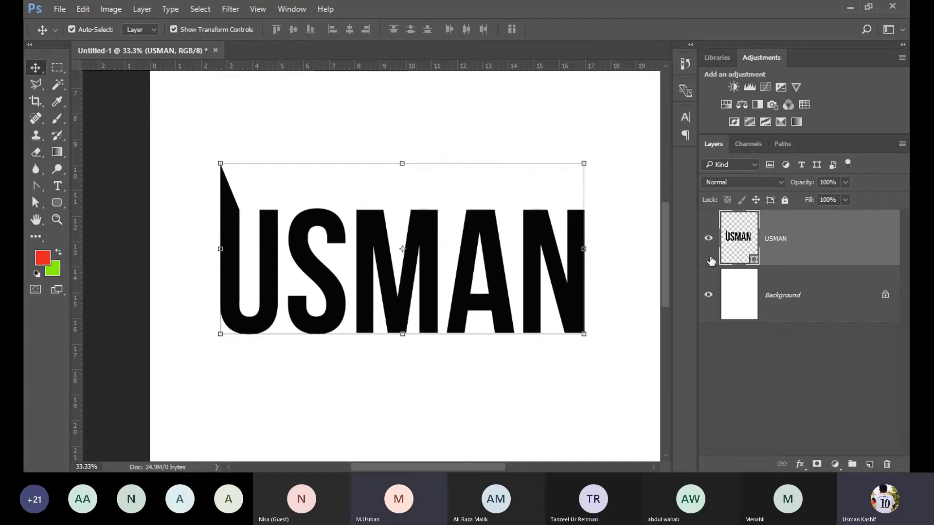
{"action": "left_click", "coordinate": [177, 180]}
{"action": "left_click_drag", "start_coordinate": [185, 151], "coordinate": [587, 372]}
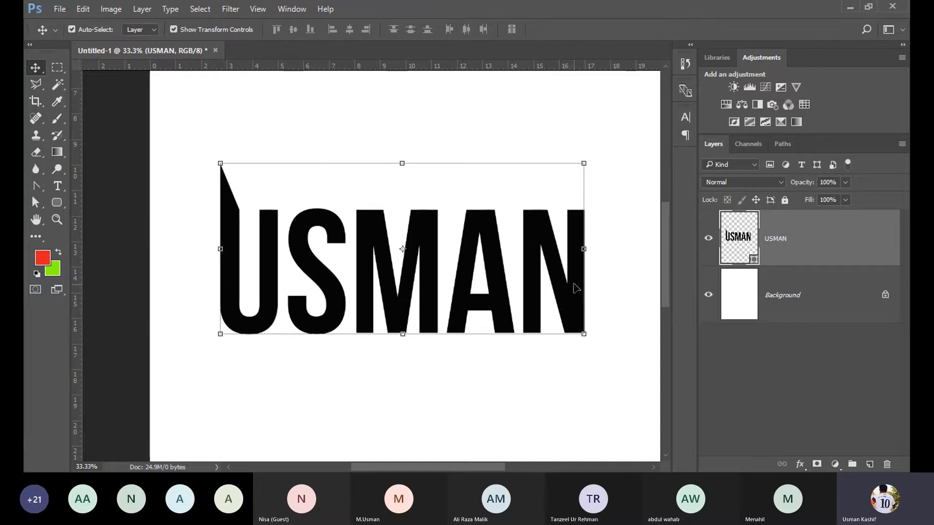
{"action": "left_click", "coordinate": [639, 305]}
{"action": "left_click_drag", "start_coordinate": [629, 272], "coordinate": [216, 284]}
{"action": "left_click", "coordinate": [327, 368]}
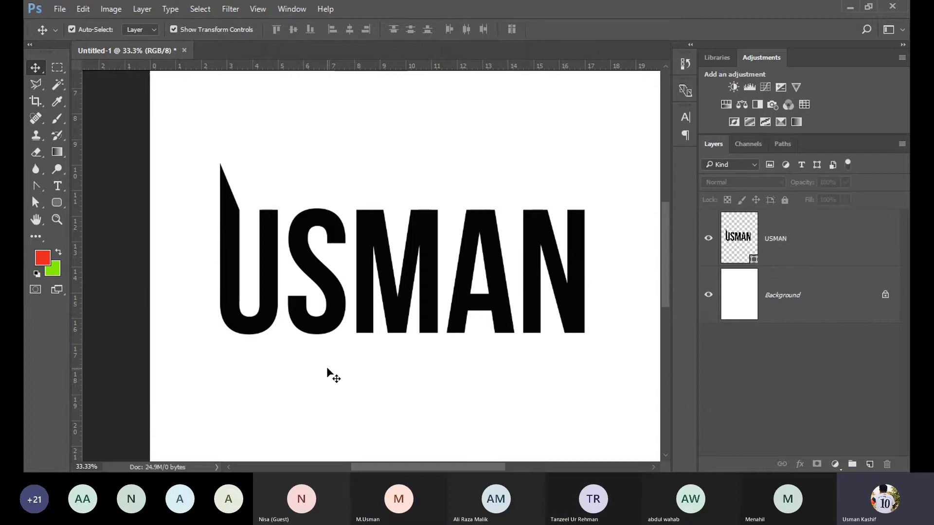
{"action": "left_click", "coordinate": [788, 240]}
{"action": "right_click", "coordinate": [786, 238]}
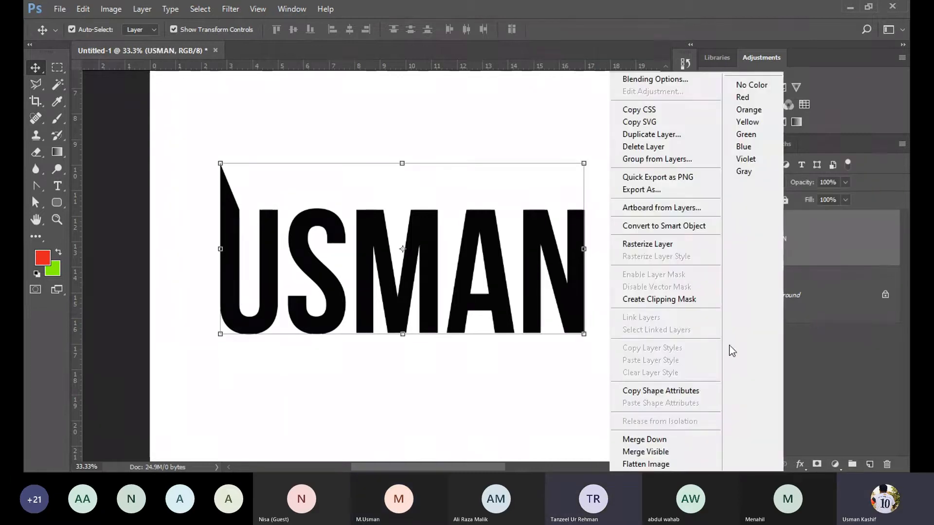
{"action": "left_click", "coordinate": [538, 390]}
{"action": "left_click", "coordinate": [527, 376]}
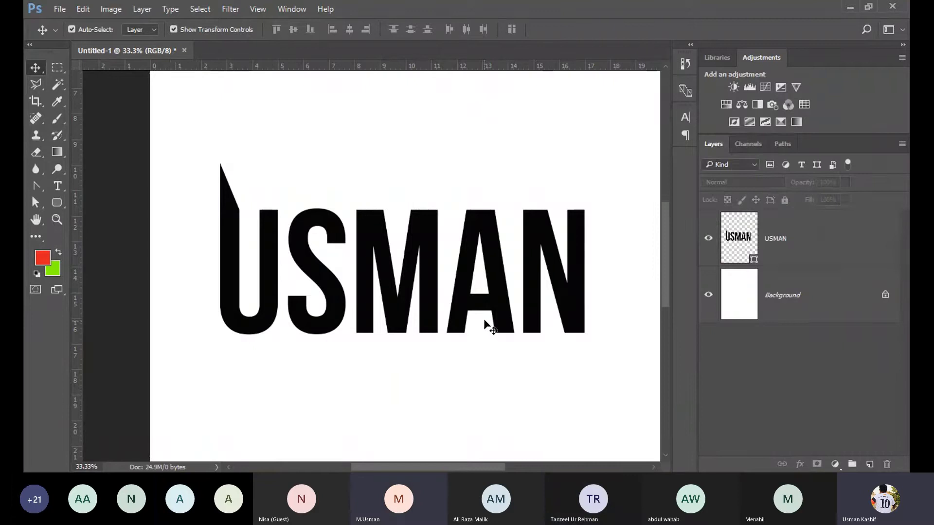
Move the lettering down about 1.6 cm toward the middle of the page and deselect it
{"action": "left_click", "coordinate": [499, 308]}
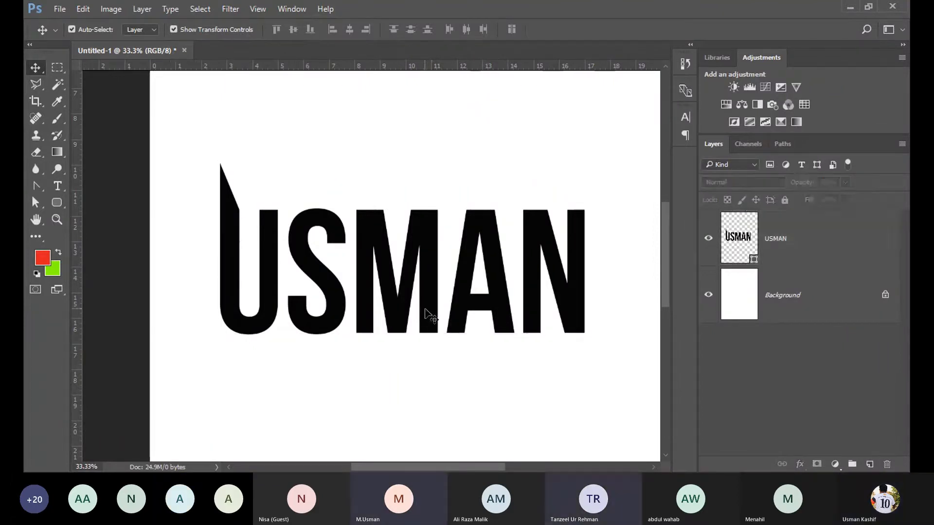
{"action": "left_click_drag", "start_coordinate": [424, 309], "coordinate": [424, 345]}
{"action": "left_click", "coordinate": [432, 409]}
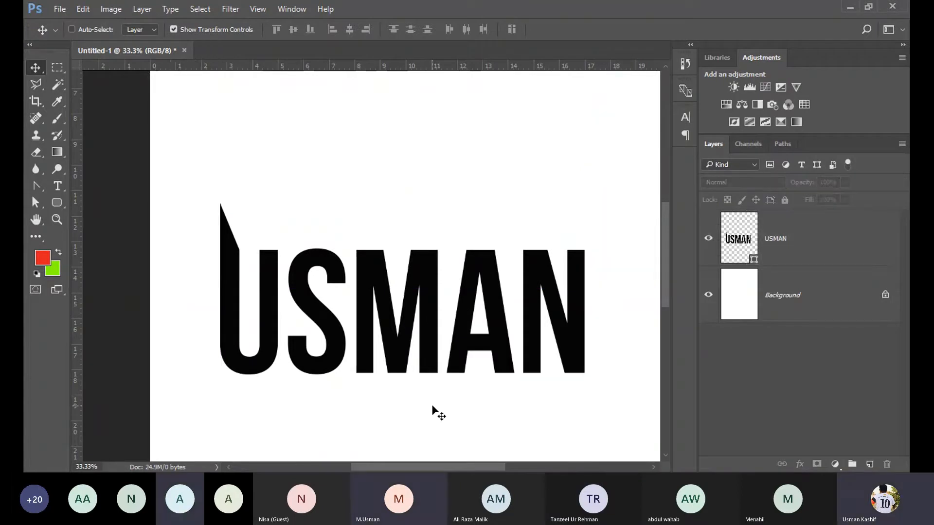
{"action": "key", "text": "ctrl+minus"}
{"action": "key", "text": "ctrl+minus"}
{"action": "key", "text": "ctrl+plus"}
{"action": "key", "text": "ctrl+plus"}
{"action": "key", "text": "ctrl+plus"}
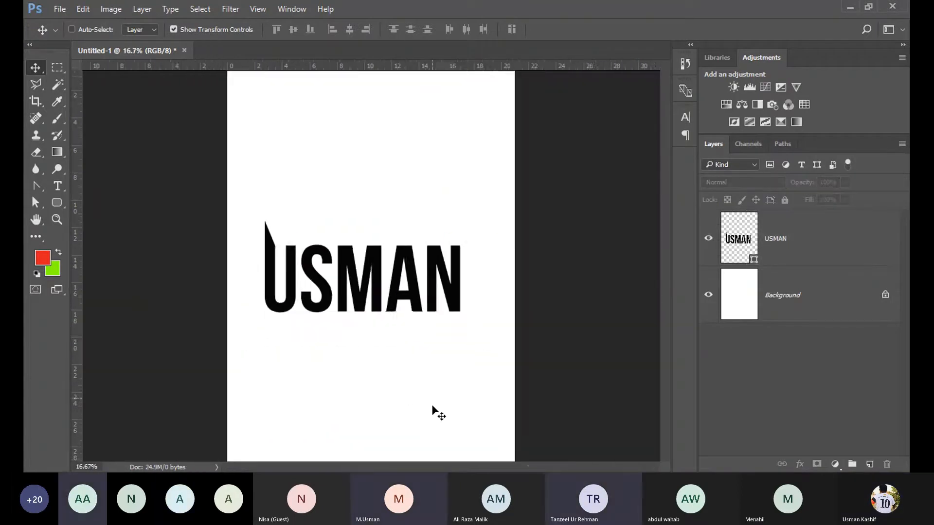
{"action": "key", "text": "ctrl+minus"}
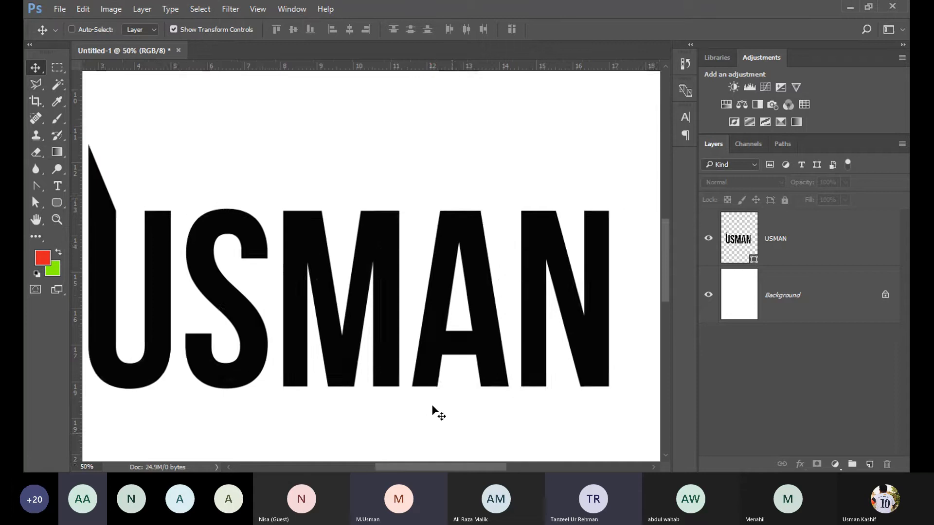
Undo the lettering's move, recolor, reshape and shape conversion to return to the editable red text layer
{"action": "mouse_move", "coordinate": [361, 329]}
{"action": "left_mouse_down"}
{"action": "mouse_move", "coordinate": [366, 304]}
{"action": "mouse_move", "coordinate": [366, 326]}
{"action": "left_mouse_up"}
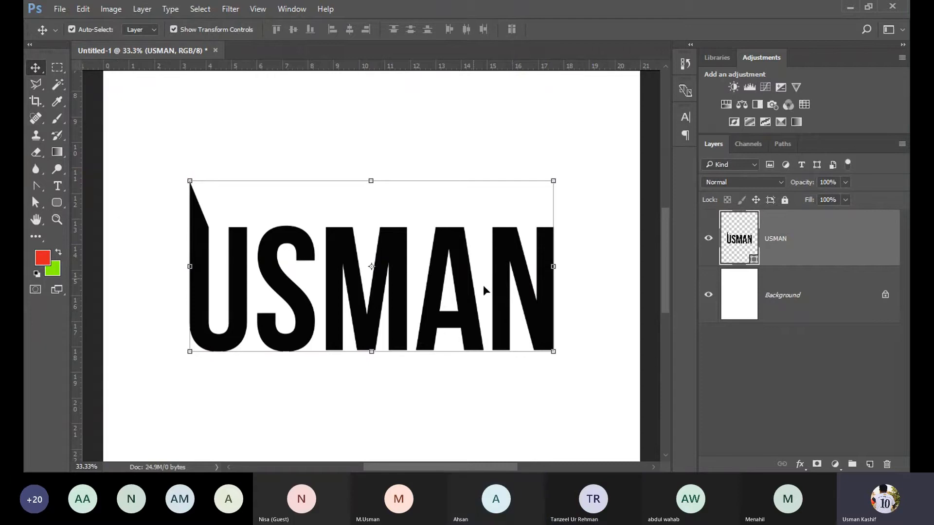
{"action": "left_click", "coordinate": [473, 259]}
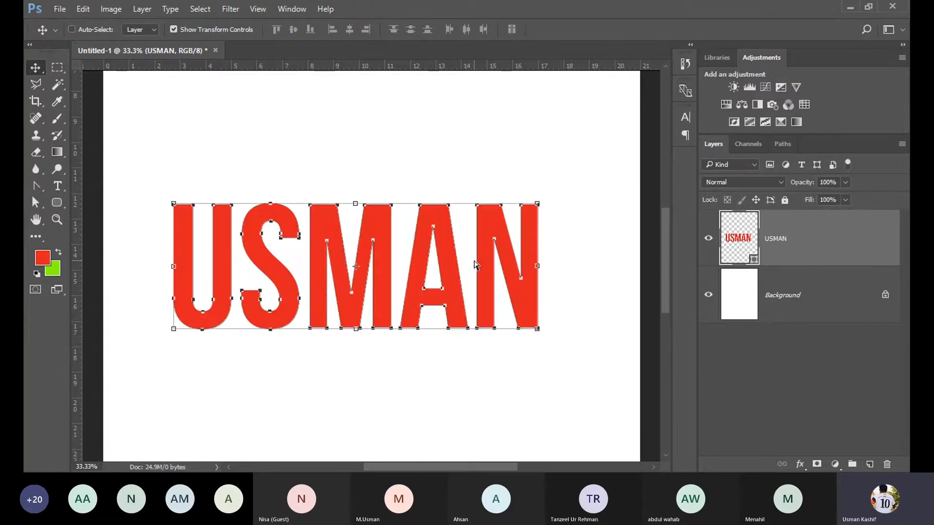
{"action": "key", "text": "ctrl+alt+z"}
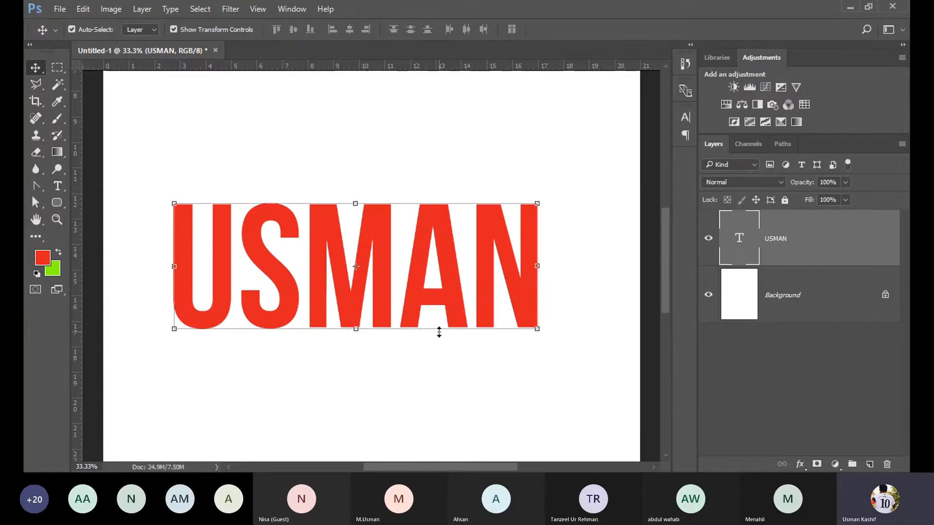
Select only the letter U in the text and set its text color to green
{"action": "left_click", "coordinate": [58, 186]}
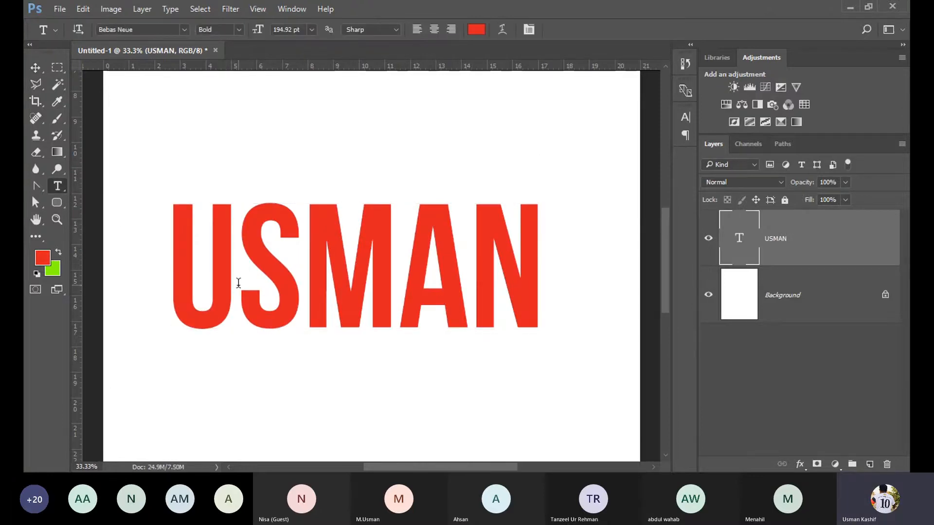
{"action": "left_click_drag", "start_coordinate": [238, 283], "coordinate": [157, 277]}
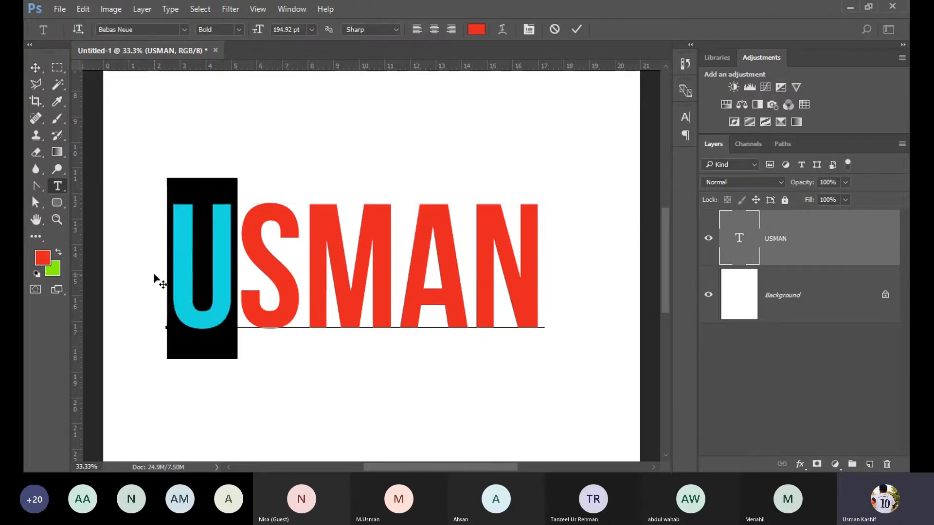
{"action": "left_click", "coordinate": [478, 31]}
{"action": "left_click", "coordinate": [683, 266]}
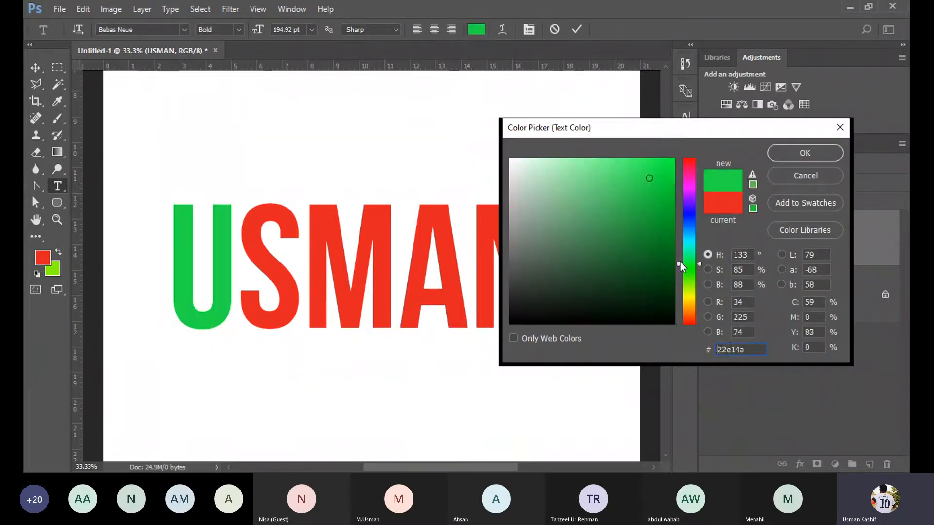
{"action": "left_click", "coordinate": [798, 154]}
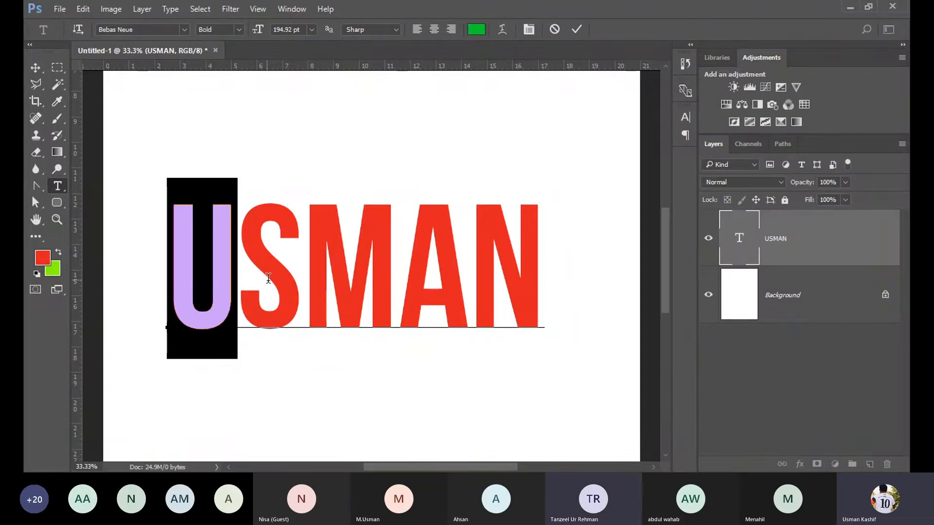
Select the letter S and set its text color to bright yellow
{"action": "left_click_drag", "start_coordinate": [239, 273], "coordinate": [302, 272]}
{"action": "left_click", "coordinate": [476, 29]}
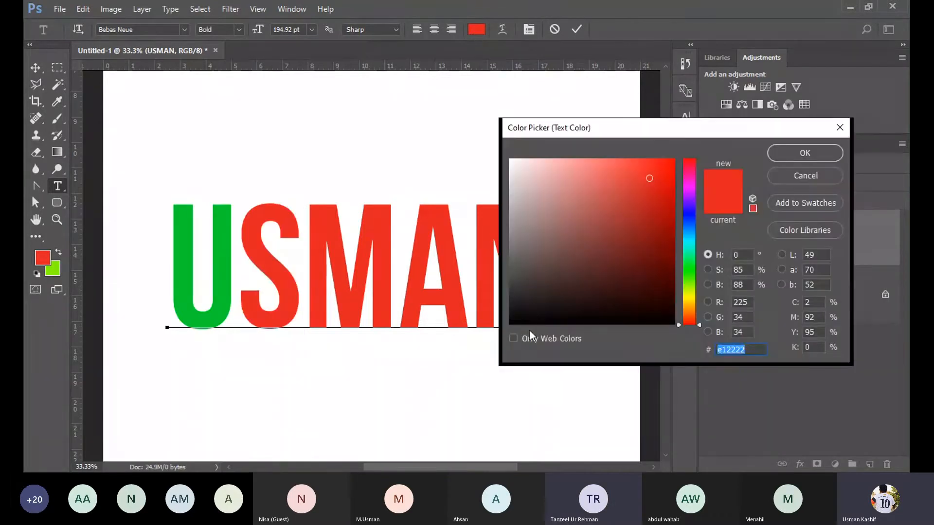
{"action": "left_click", "coordinate": [691, 295]}
{"action": "left_click", "coordinate": [675, 160]}
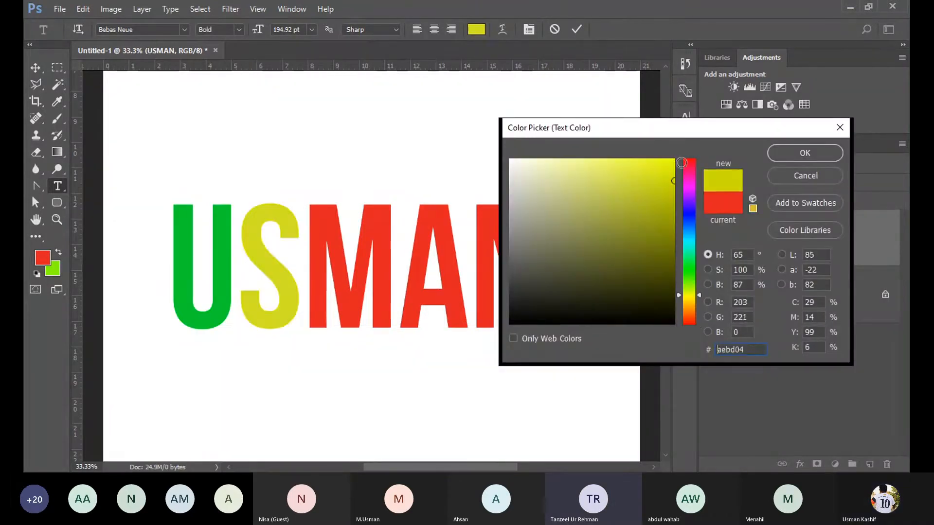
{"action": "left_click", "coordinate": [784, 156]}
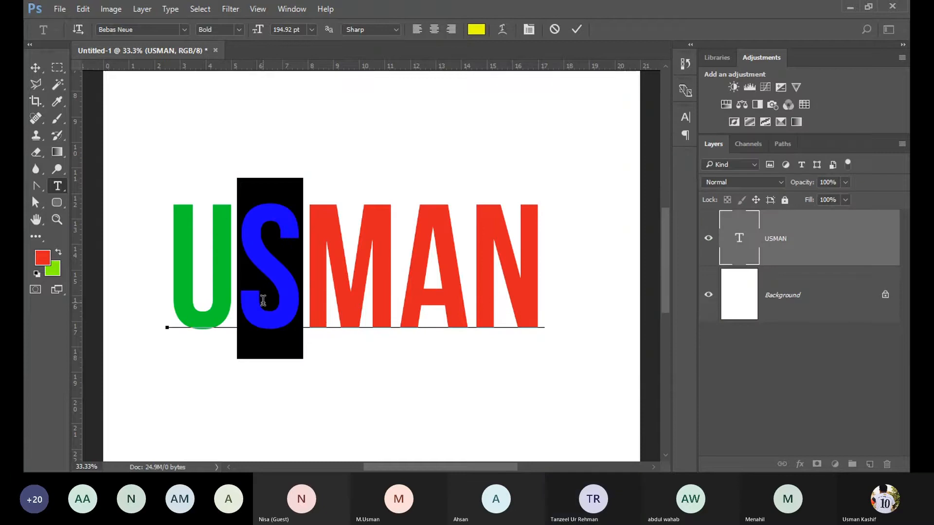
Select the letter M and set its text color to blue (#22a0e1)
{"action": "left_click_drag", "start_coordinate": [308, 286], "coordinate": [363, 286]}
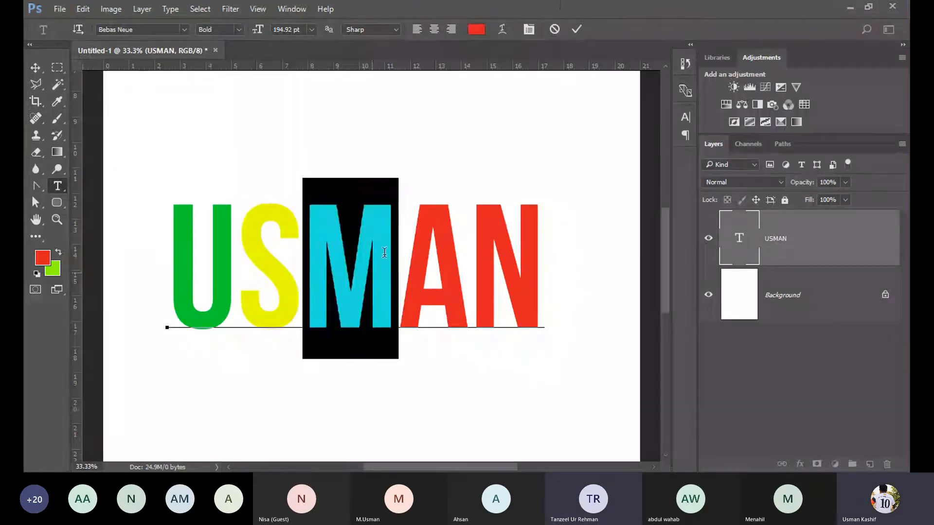
{"action": "left_click", "coordinate": [477, 30]}
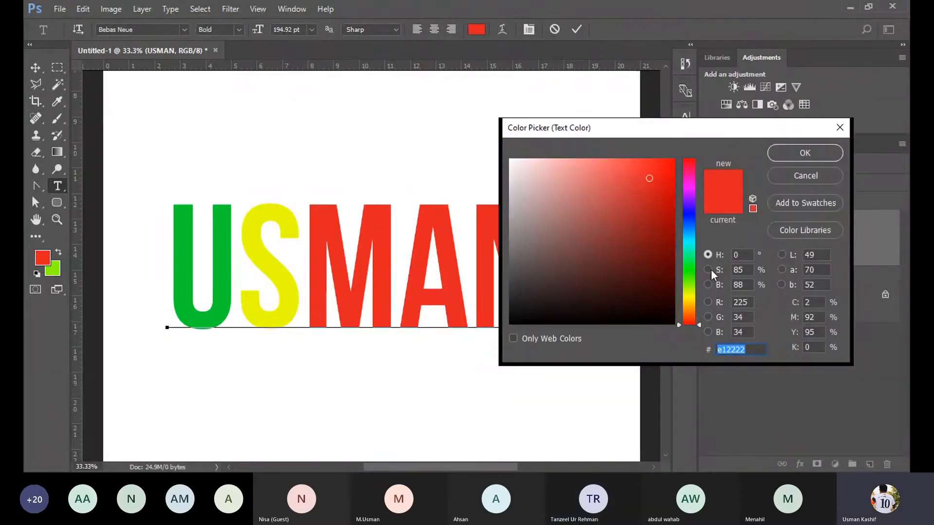
{"action": "left_click", "coordinate": [686, 232]}
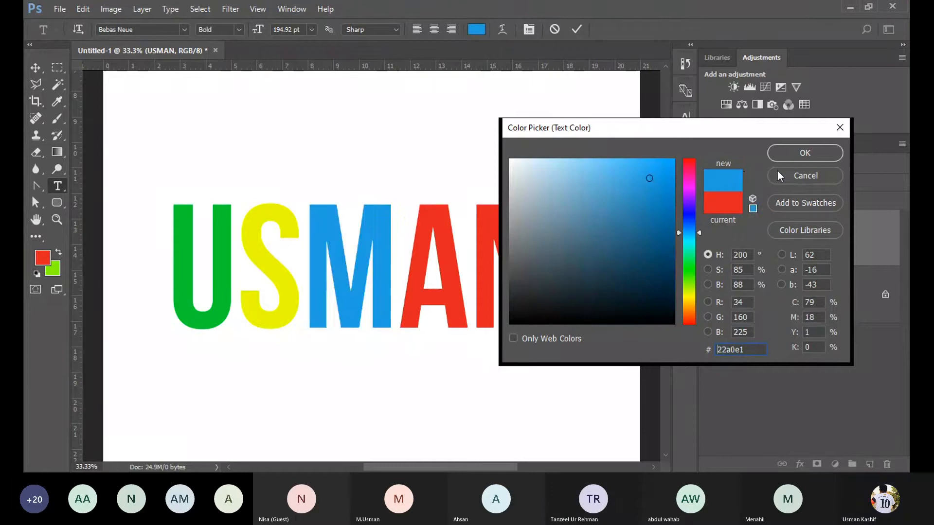
{"action": "left_click", "coordinate": [800, 158]}
Select the letter A and set its text color to bright blue (#0fa2ff)
{"action": "left_click_drag", "start_coordinate": [413, 288], "coordinate": [450, 287]}
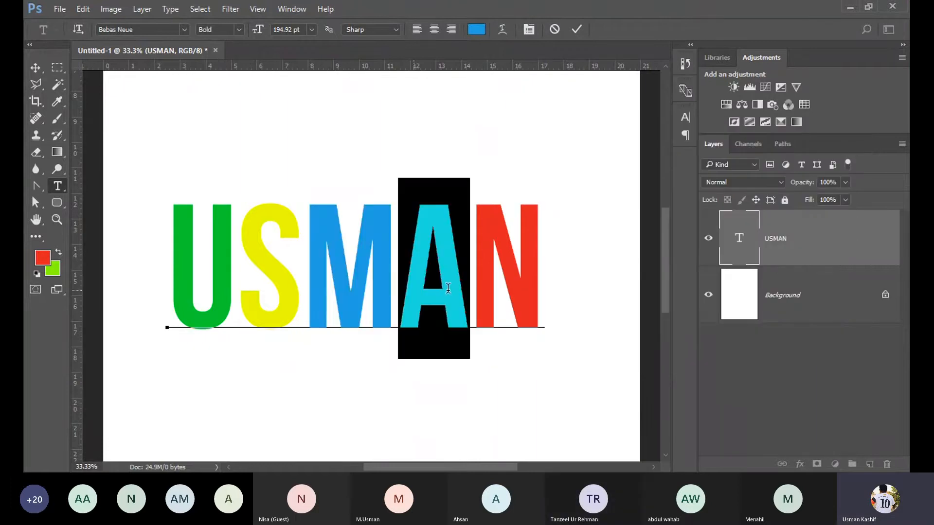
{"action": "left_click", "coordinate": [476, 29]}
{"action": "left_click", "coordinate": [689, 233]}
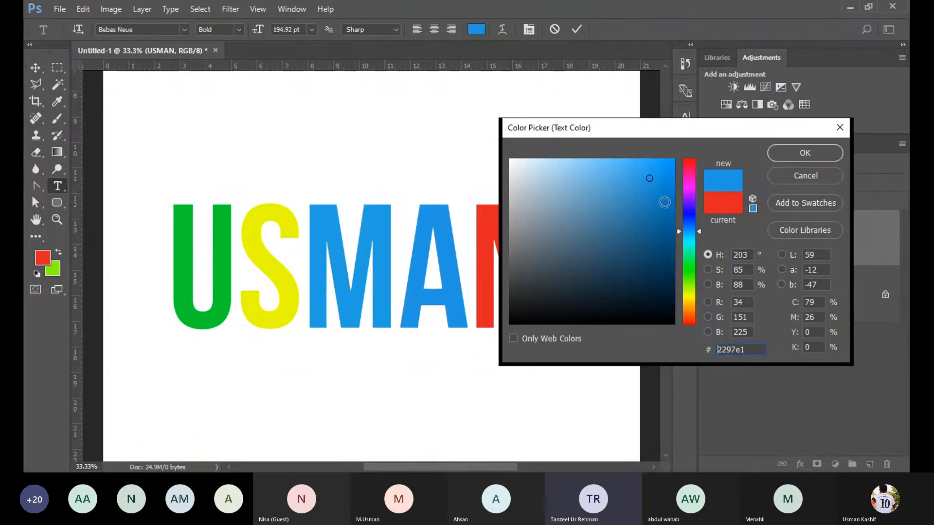
{"action": "left_click_drag", "start_coordinate": [664, 202], "coordinate": [665, 153]}
{"action": "left_click", "coordinate": [803, 153]}
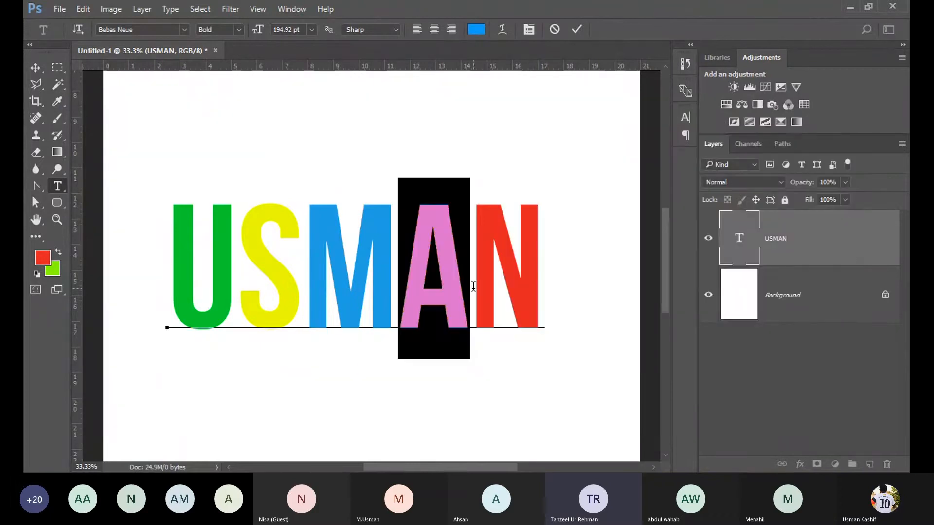
Check the text color of the letter N and keep it red
{"action": "left_click_drag", "start_coordinate": [478, 277], "coordinate": [545, 277]}
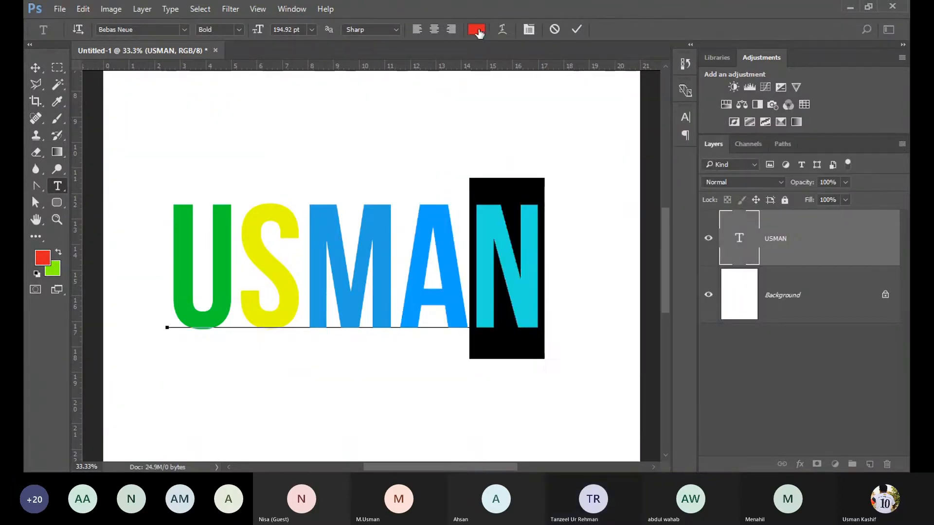
{"action": "left_click", "coordinate": [477, 29]}
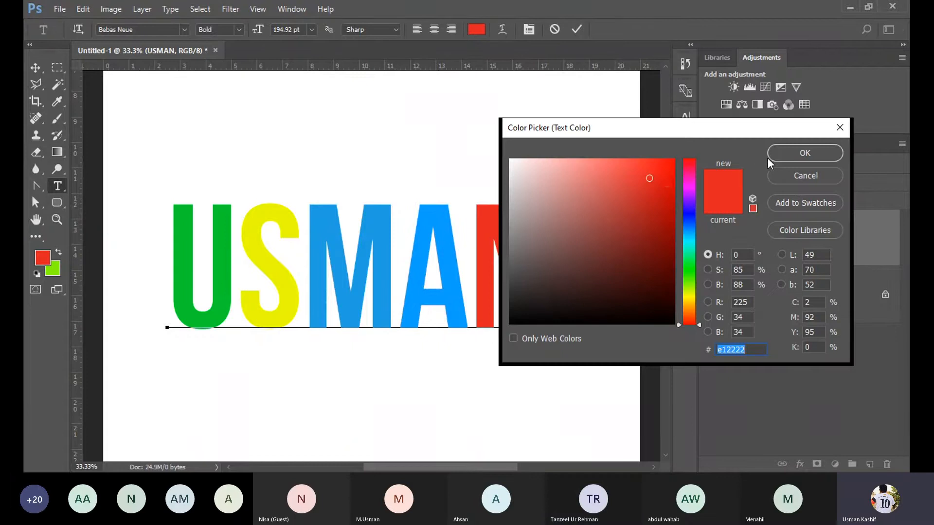
{"action": "left_click", "coordinate": [784, 153]}
Recolor the letter A bright green (#15ff0f), then commit the text and deselect its layer
{"action": "left_click_drag", "start_coordinate": [407, 274], "coordinate": [448, 277]}
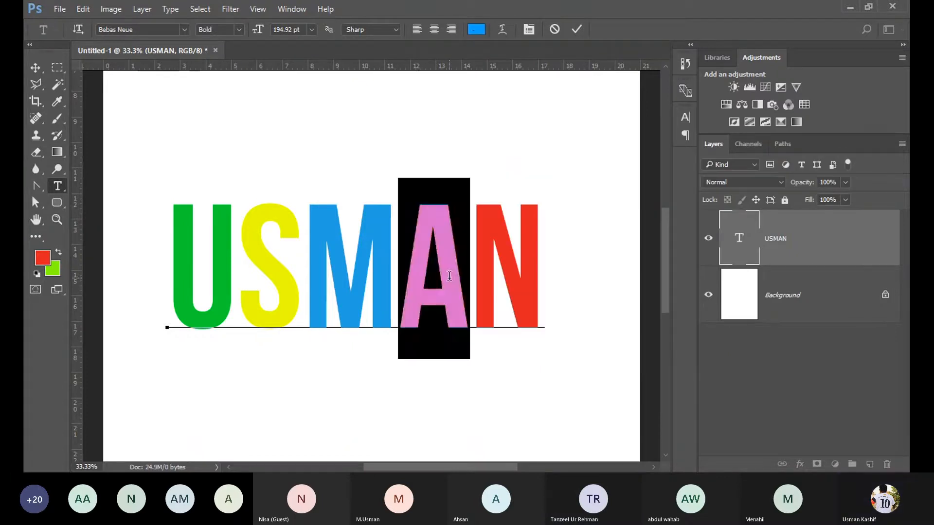
{"action": "left_click", "coordinate": [475, 30]}
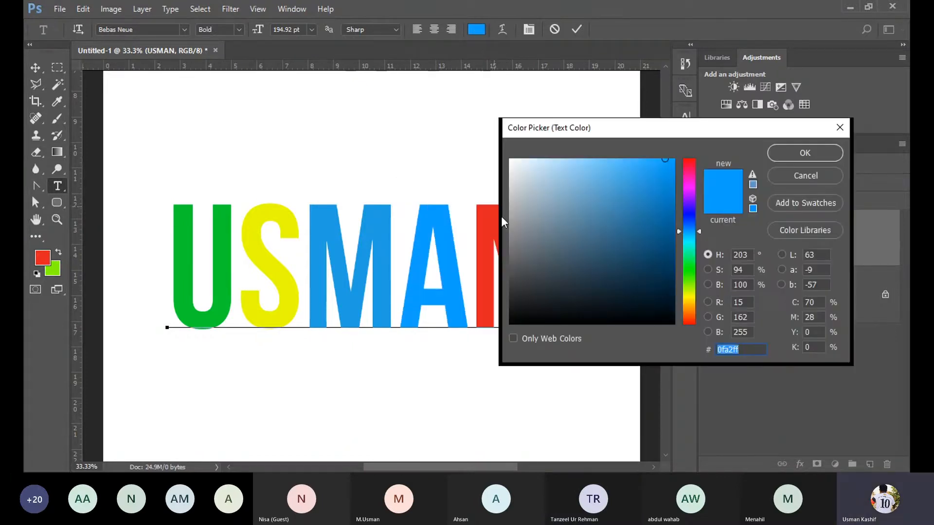
{"action": "left_click", "coordinate": [690, 270]}
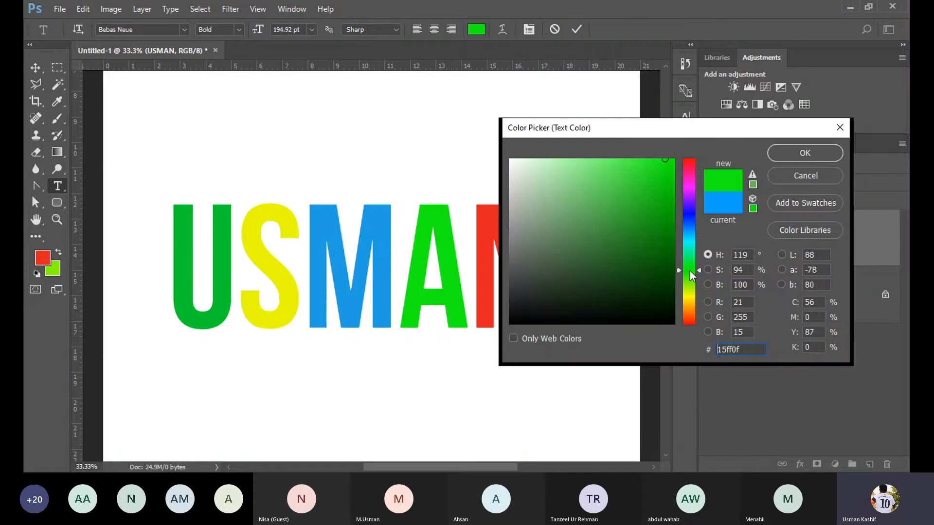
{"action": "left_click", "coordinate": [787, 152]}
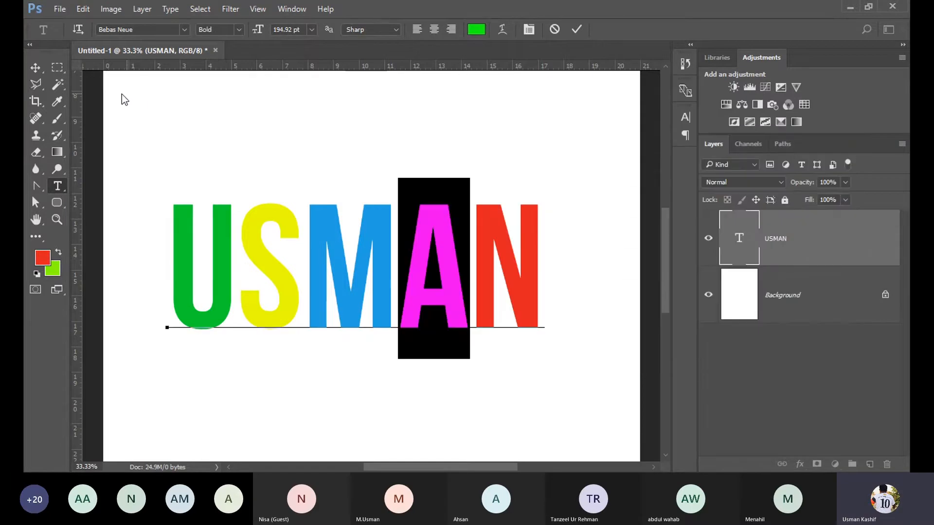
{"action": "left_click", "coordinate": [35, 67]}
{"action": "left_click", "coordinate": [241, 140]}
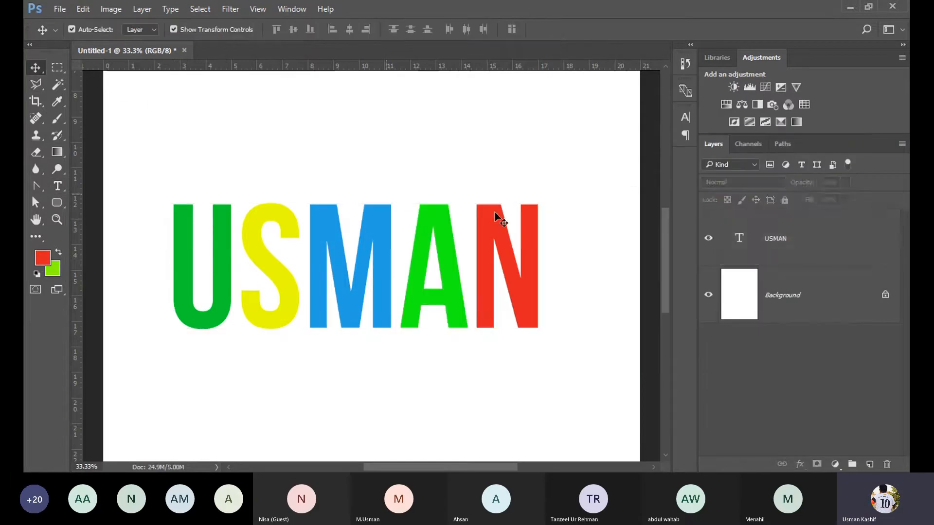
Select the multicolored text layer and convert it to a shape
{"action": "left_click", "coordinate": [756, 261]}
{"action": "right_click", "coordinate": [756, 259]}
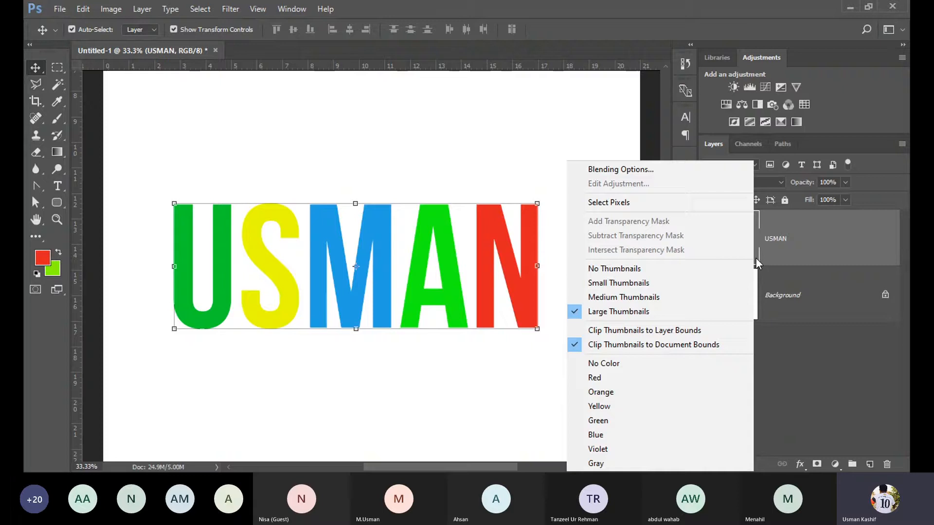
{"action": "left_click", "coordinate": [699, 333]}
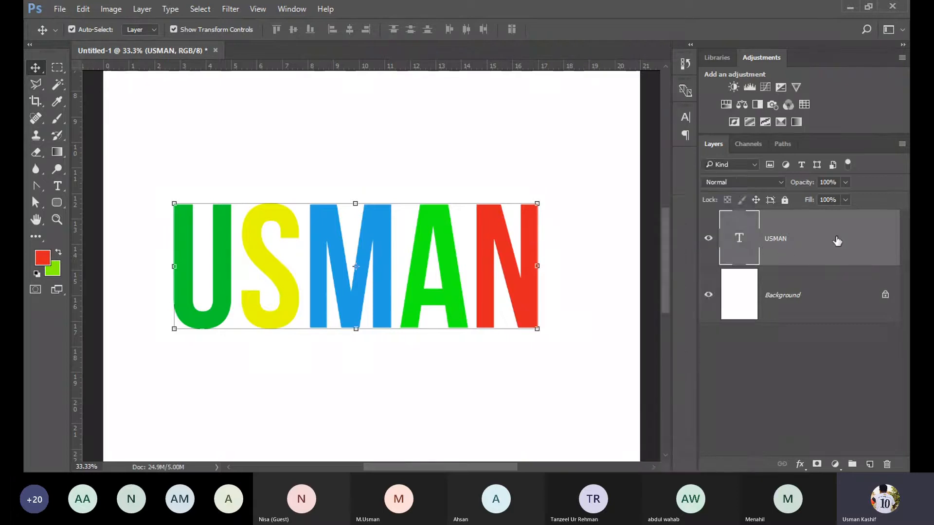
{"action": "right_click", "coordinate": [836, 241]}
{"action": "left_click", "coordinate": [663, 300]}
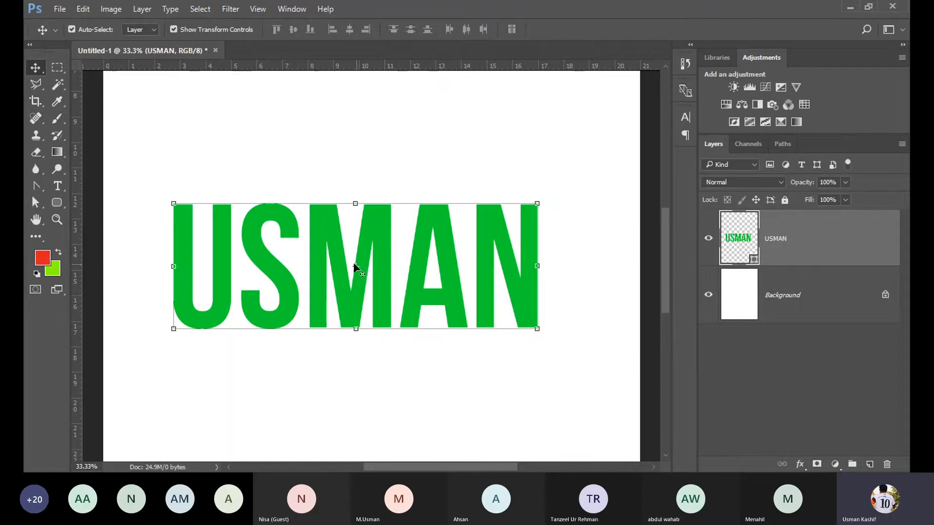
Try light green and orange solid fills on the converted lettering shape
{"action": "left_click", "coordinate": [57, 203]}
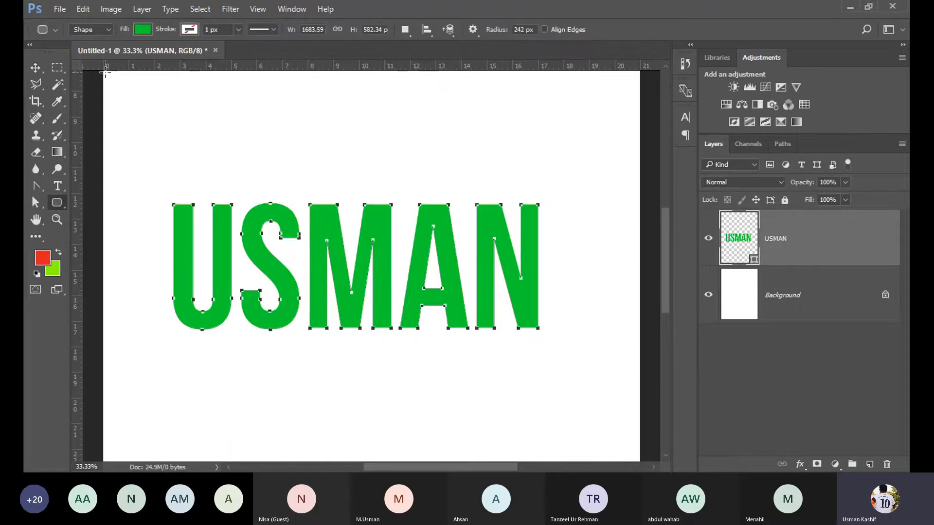
{"action": "left_click", "coordinate": [144, 30]}
{"action": "left_click", "coordinate": [173, 173]}
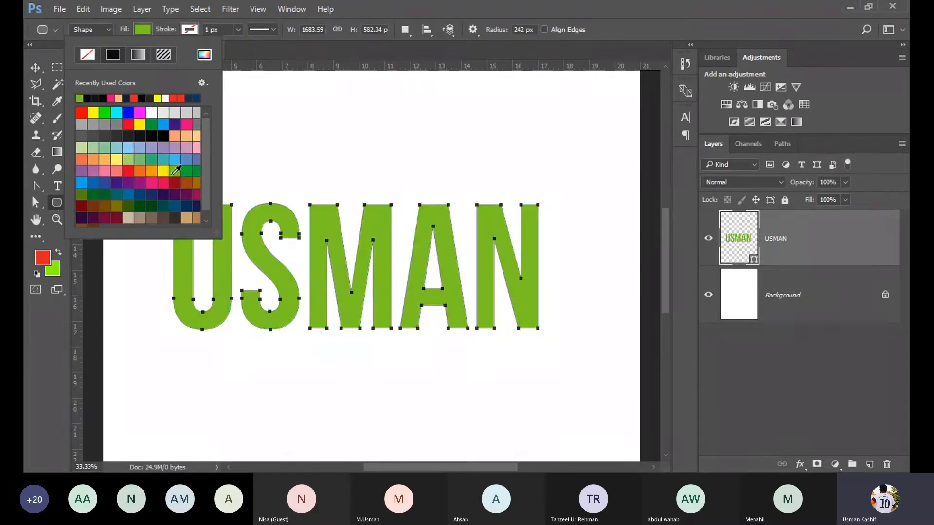
{"action": "left_click", "coordinate": [141, 171]}
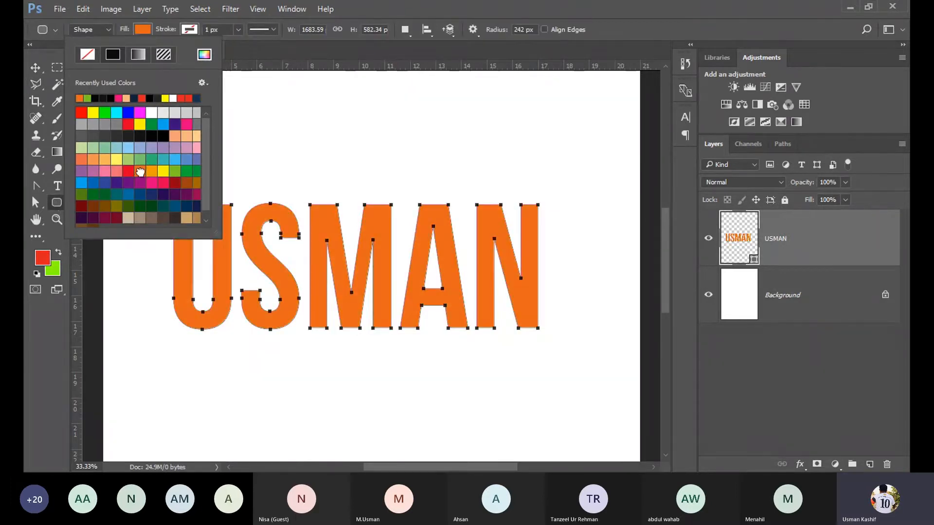
Try the purple-green-orange gradient fill and the dark grey camouflage-like pattern fill on the lettering shape
{"action": "left_click", "coordinate": [132, 50]}
{"action": "left_click", "coordinate": [120, 126]}
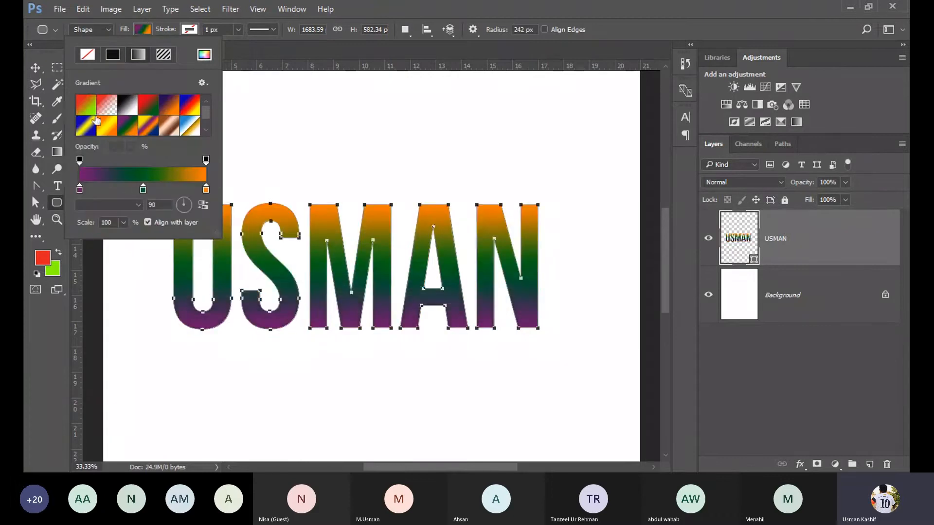
{"action": "left_click", "coordinate": [167, 56]}
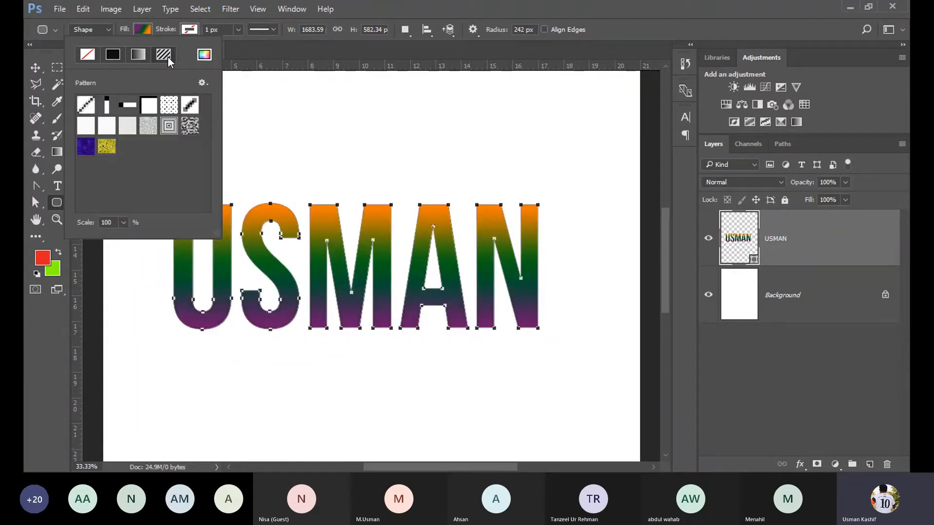
{"action": "left_click", "coordinate": [189, 127]}
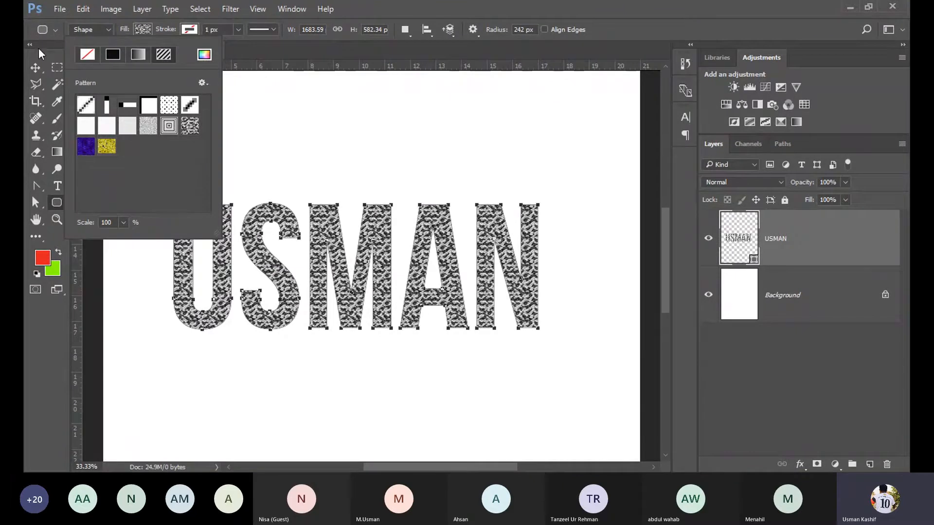
Switch the lettering shape's fill from the pattern back to solid black
{"action": "left_click", "coordinate": [35, 67]}
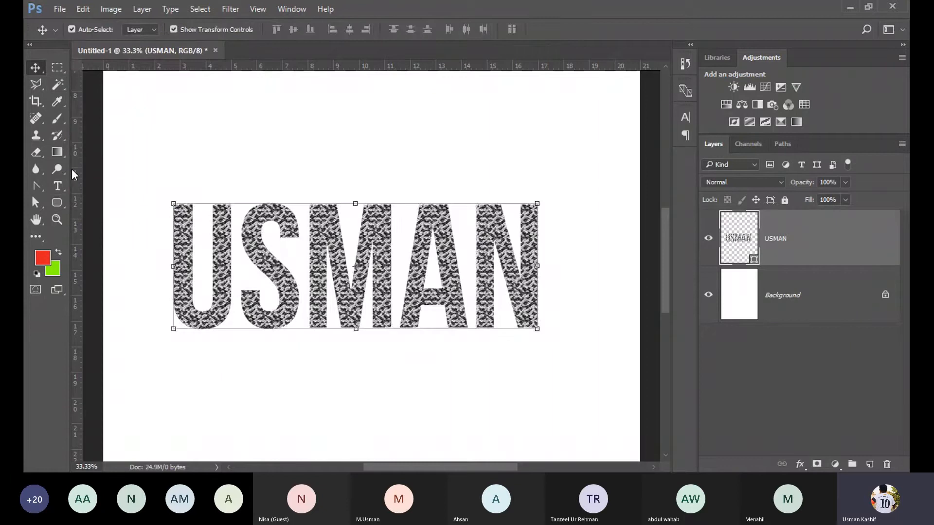
{"action": "left_click", "coordinate": [56, 204]}
{"action": "left_click", "coordinate": [144, 29]}
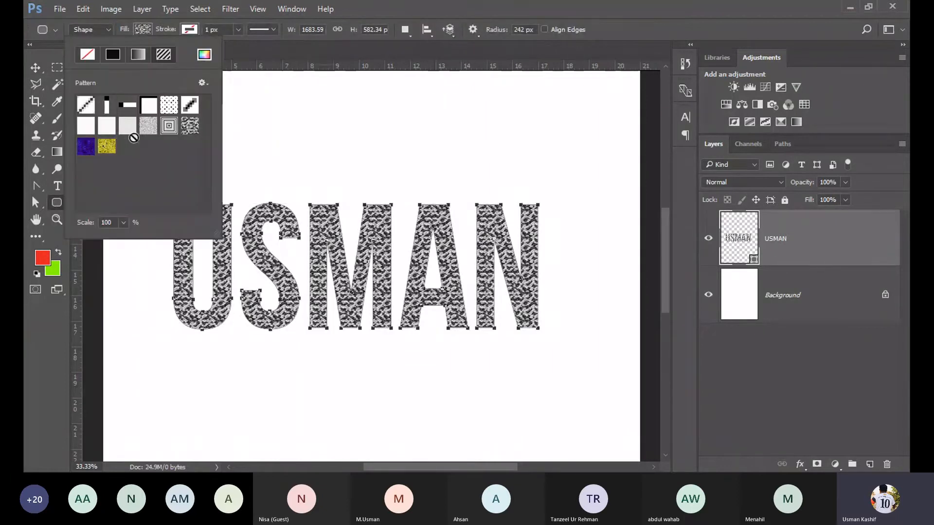
{"action": "left_click", "coordinate": [116, 55]}
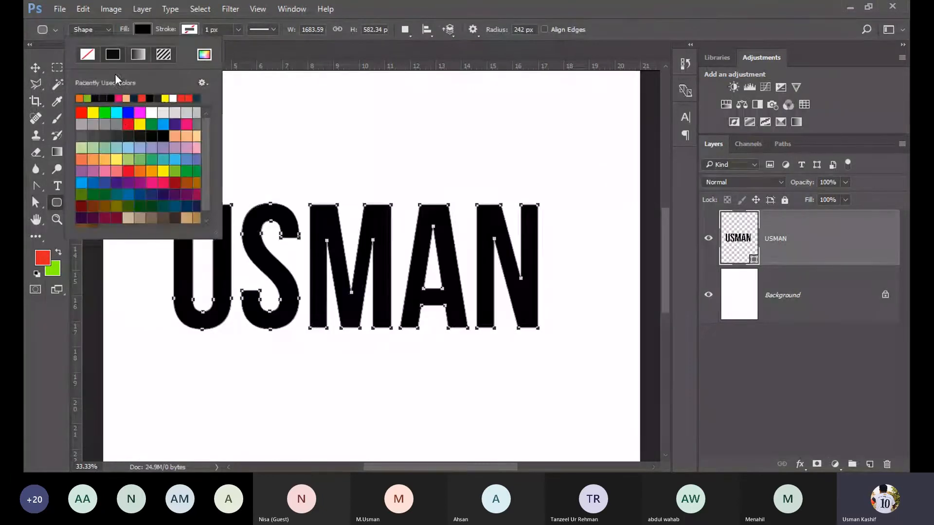
Set the lettering shape's solid fill to red and return to the Move tool
{"action": "left_click", "coordinate": [129, 125]}
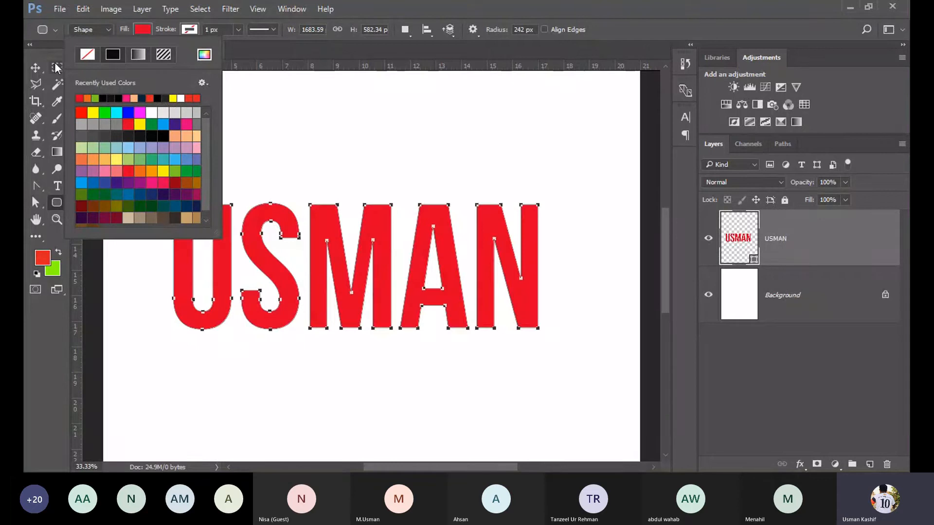
{"action": "left_click", "coordinate": [35, 68]}
{"action": "left_click", "coordinate": [35, 67]}
{"action": "left_click", "coordinate": [248, 233]}
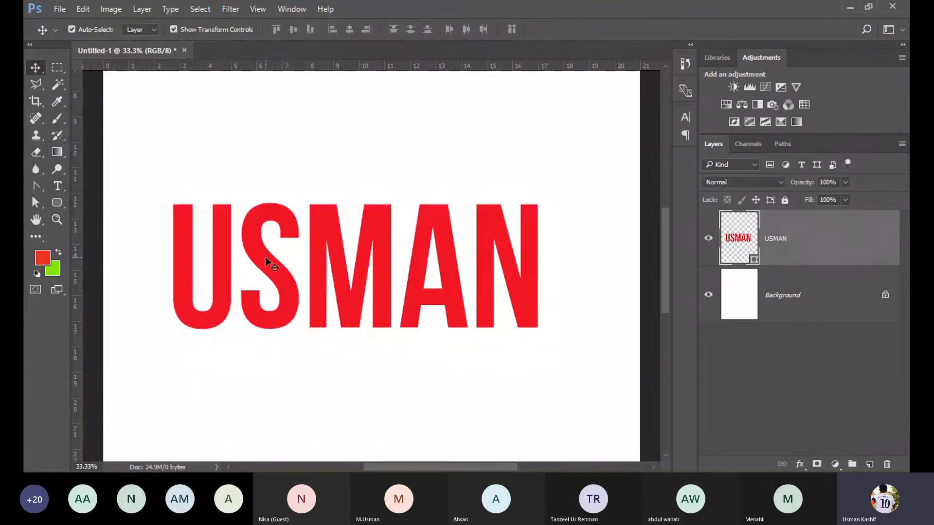
Try to select the first and second letters of the shape with the Magic Wand
{"action": "left_click", "coordinate": [48, 87]}
{"action": "left_click", "coordinate": [188, 244]}
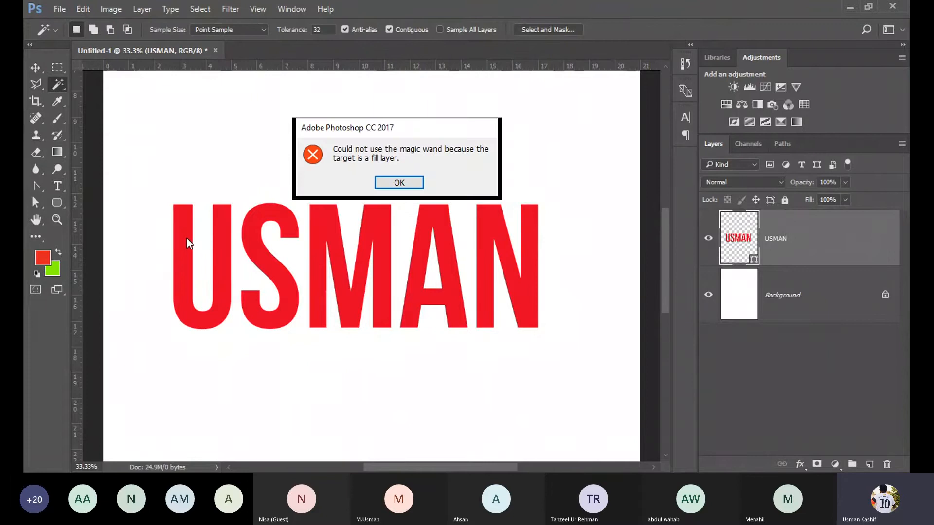
{"action": "left_click", "coordinate": [400, 184]}
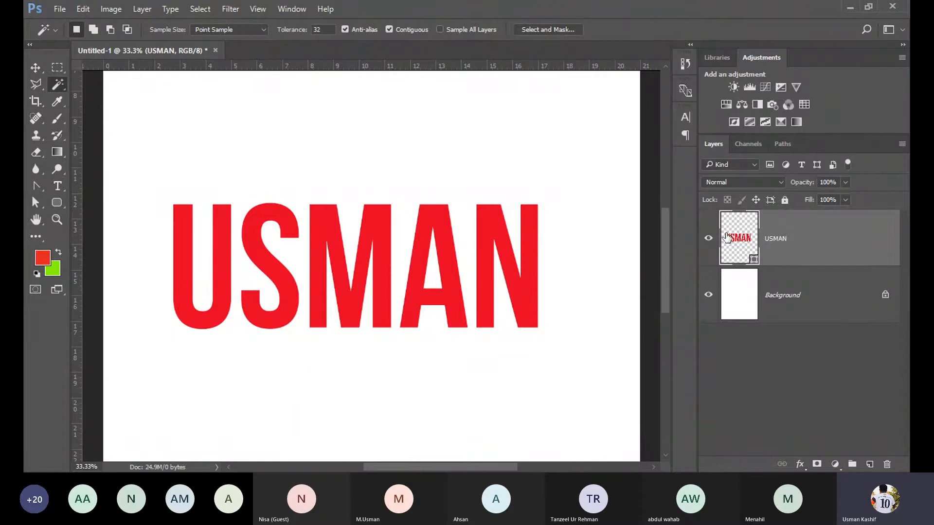
{"action": "left_click", "coordinate": [265, 262]}
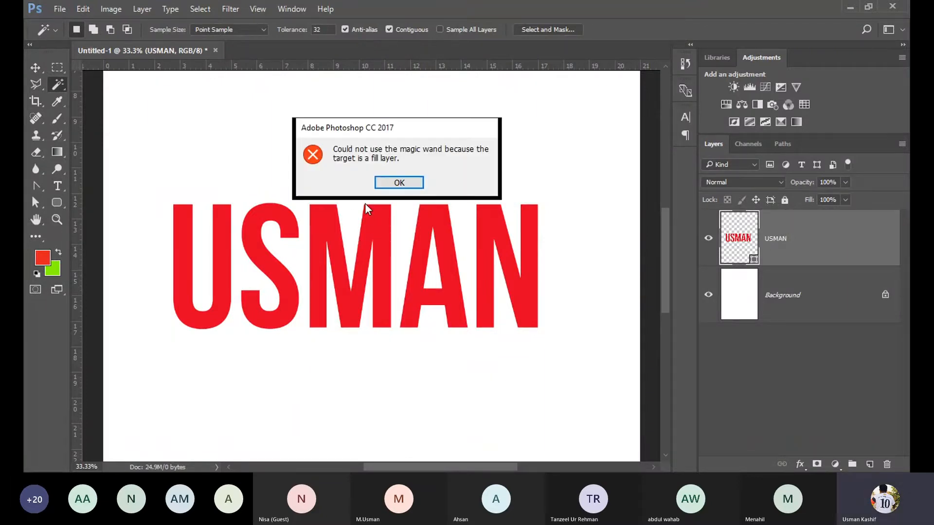
{"action": "left_click", "coordinate": [401, 183]}
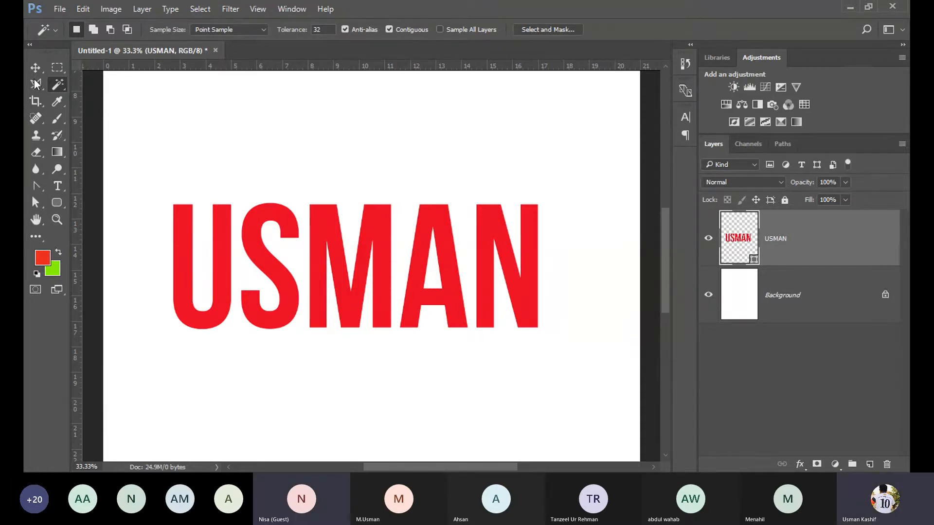
Enclose the first letter in a rectangular marquee and try Shape Layer Via Cut on it
{"action": "key", "text": "m"}
{"action": "left_click_drag", "start_coordinate": [143, 197], "coordinate": [239, 344]}
{"action": "right_click", "coordinate": [213, 303]}
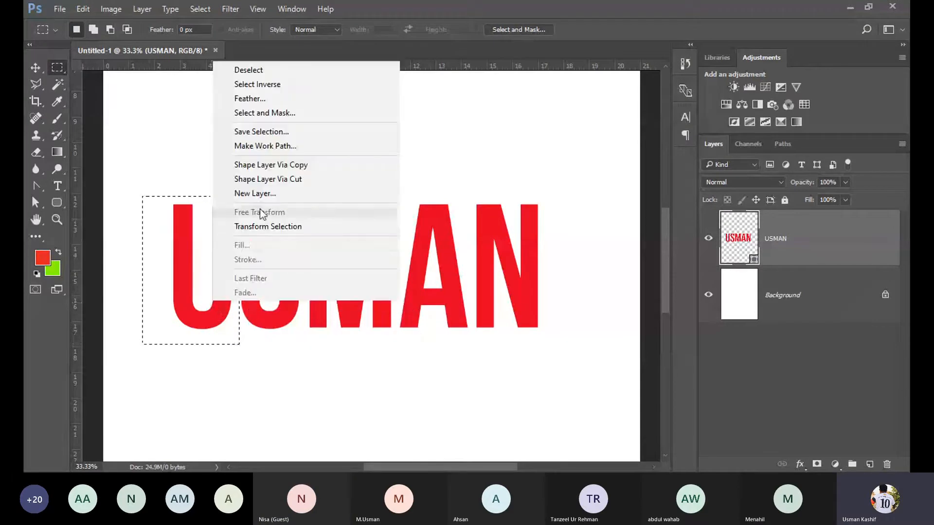
{"action": "left_click", "coordinate": [287, 182]}
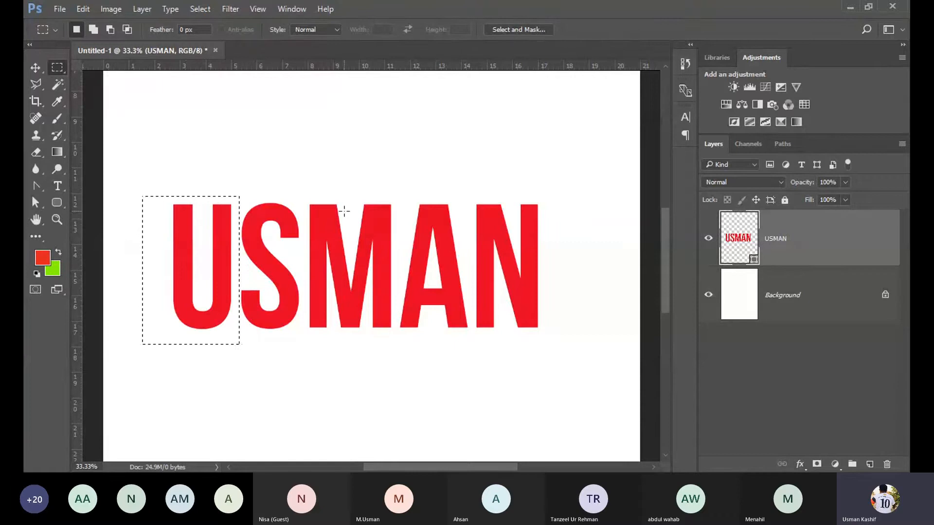
{"action": "right_click", "coordinate": [186, 293]}
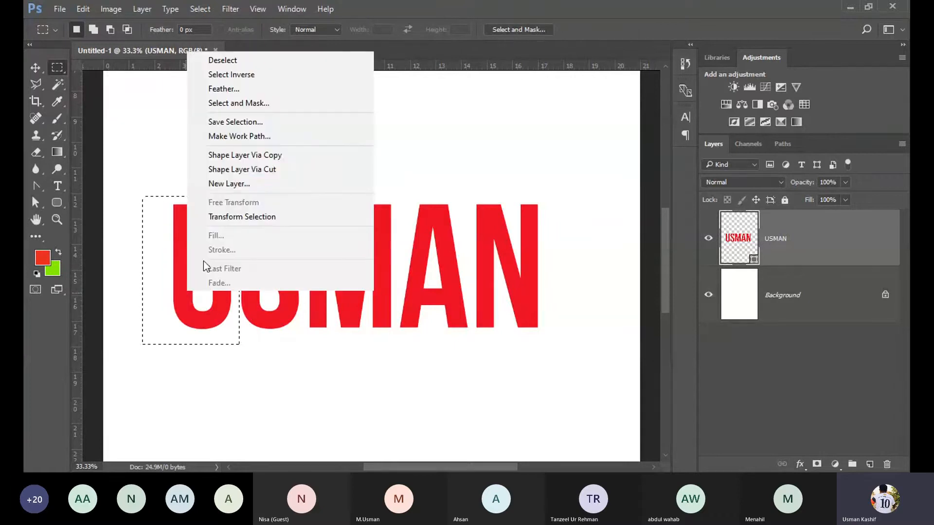
{"action": "left_click", "coordinate": [280, 174]}
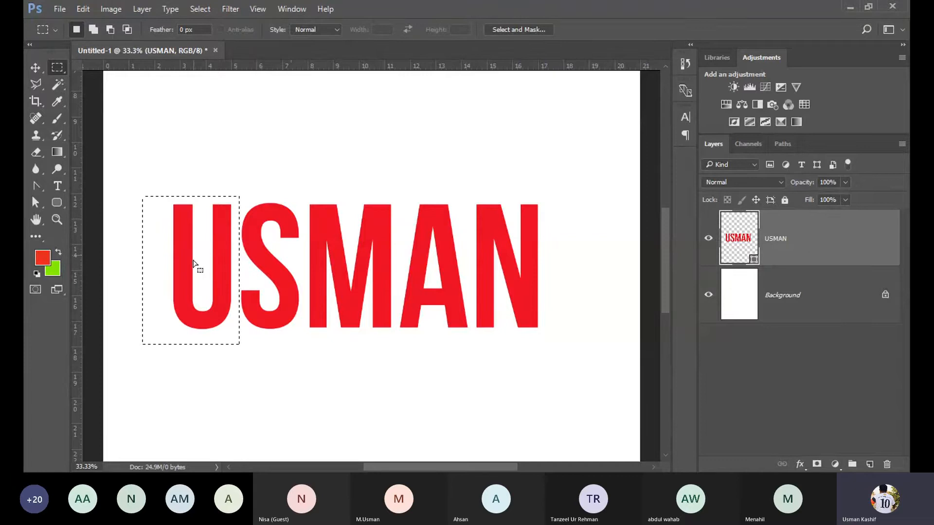
Try Shape Layer Via Copy on the marquee selection around the first letter, and undo the copied layer
{"action": "right_click", "coordinate": [186, 314]}
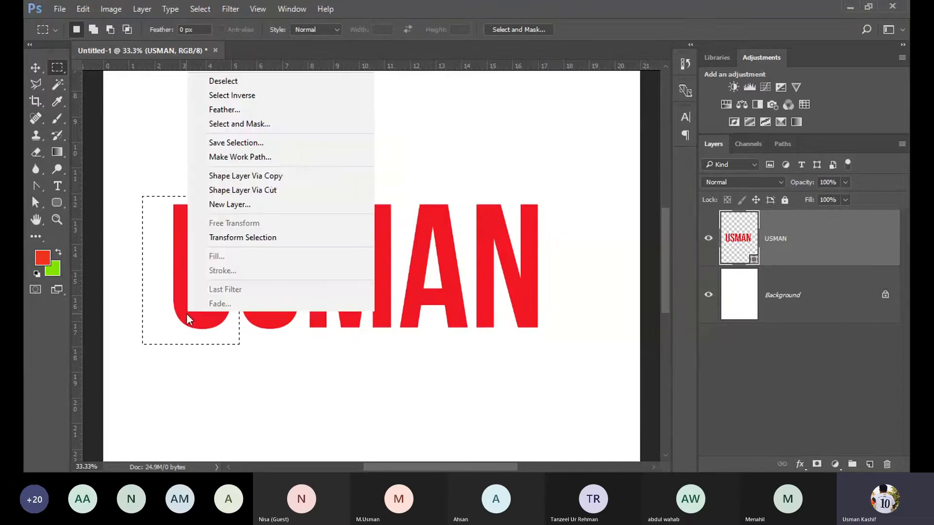
{"action": "left_click", "coordinate": [270, 176]}
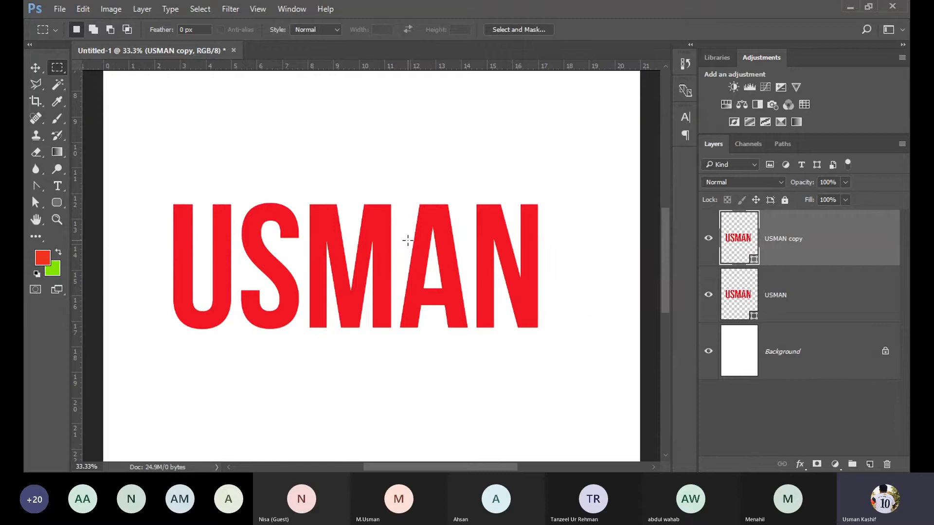
{"action": "key", "text": "ctrl+z"}
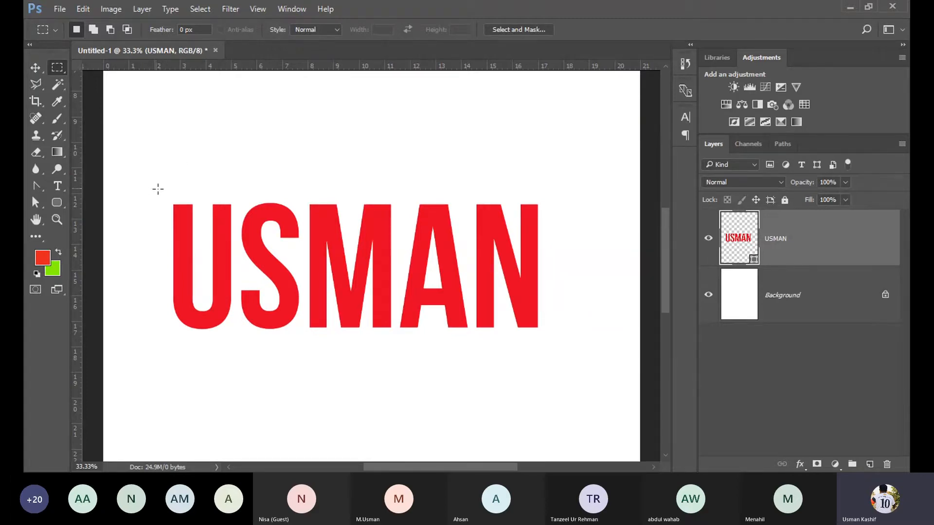
Marquee the upper part of the lettering, try moving the selected area, and clear the selection
{"action": "left_click_drag", "start_coordinate": [161, 191], "coordinate": [546, 271]}
{"action": "left_click_drag", "start_coordinate": [428, 245], "coordinate": [431, 277]}
{"action": "key", "text": "ctrl+z"}
{"action": "key", "text": "ctrl+d"}
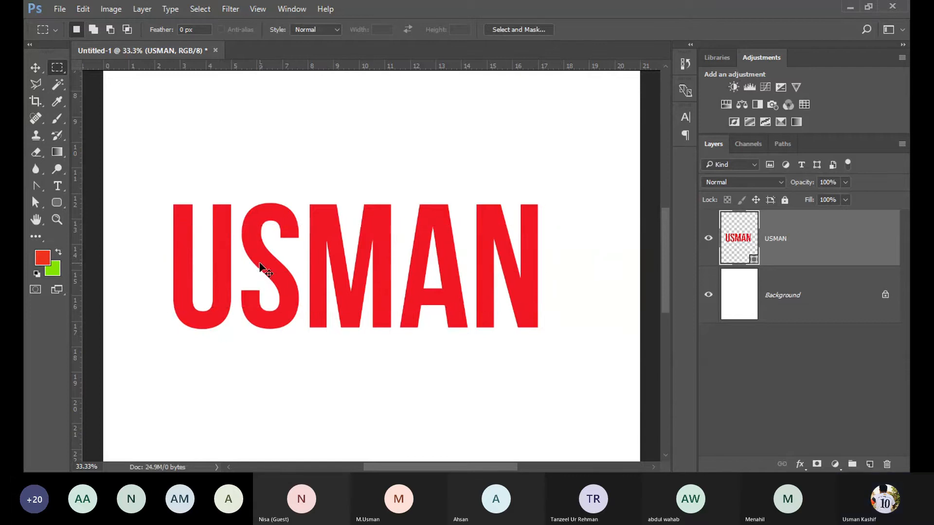
Select the lettering shape with the Move tool and isolate its layer
{"action": "left_click", "coordinate": [40, 68]}
{"action": "mouse_move", "coordinate": [147, 178]}
{"action": "left_mouse_down"}
{"action": "mouse_move", "coordinate": [281, 348]}
{"action": "mouse_move", "coordinate": [242, 355]}
{"action": "left_mouse_up"}
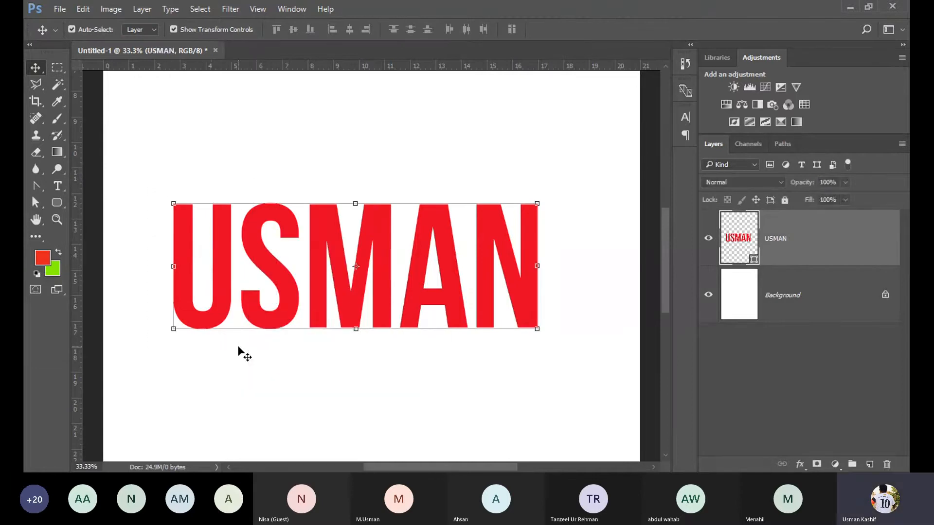
{"action": "left_click_drag", "start_coordinate": [526, 375], "coordinate": [225, 276]}
{"action": "left_click_drag", "start_coordinate": [188, 180], "coordinate": [139, 185]}
{"action": "right_click", "coordinate": [281, 288]}
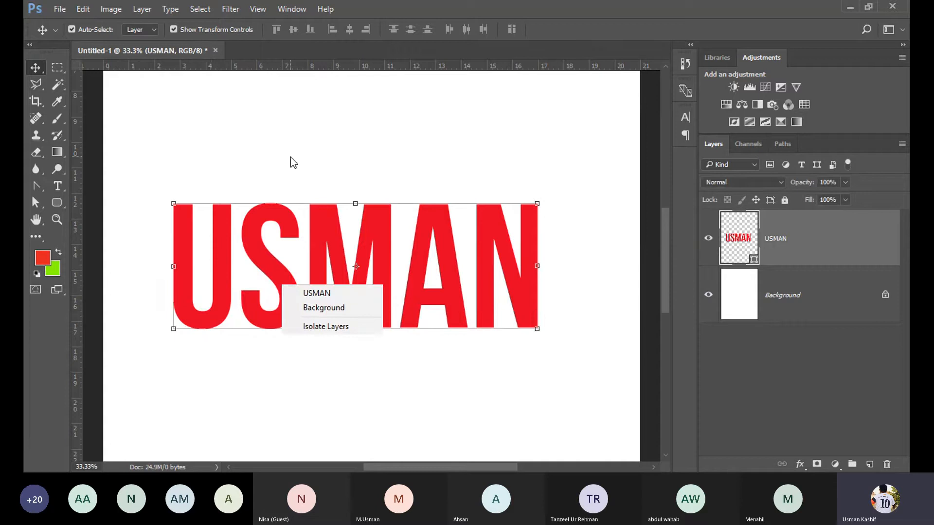
{"action": "left_click", "coordinate": [361, 330]}
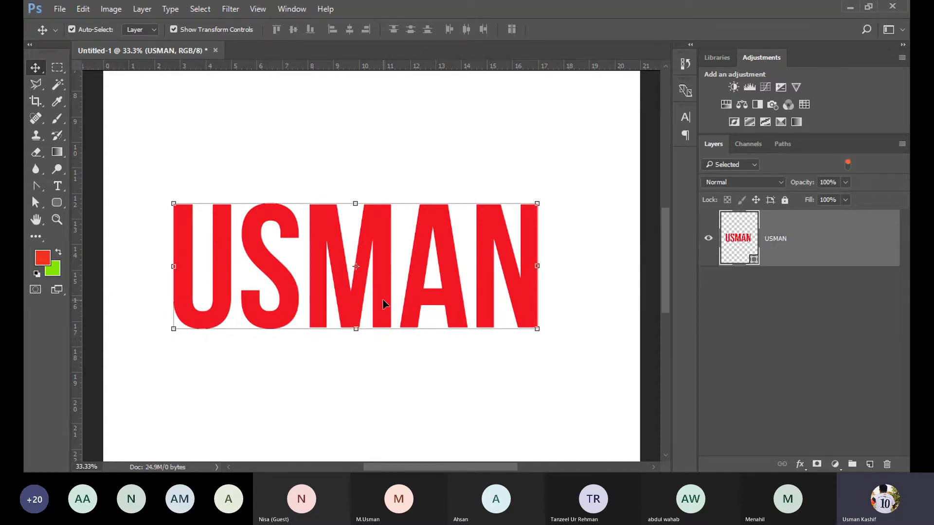
Deselect the lettering and turn off layer filtering to list all layers again
{"action": "key", "text": "ctrl+alt"}
{"action": "key", "text": "ctrl+alt+z"}
{"action": "key", "text": "ctrl+d"}
{"action": "left_click", "coordinate": [544, 142]}
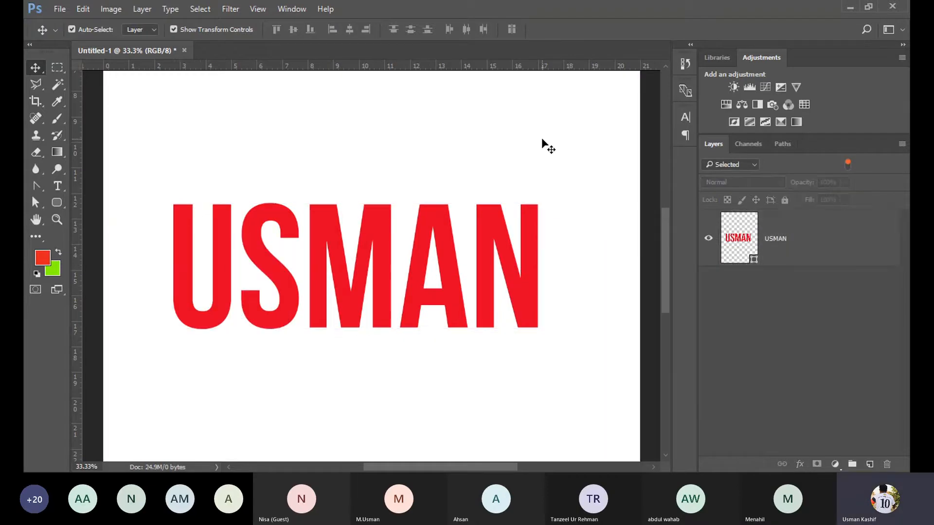
{"action": "left_click", "coordinate": [848, 162]}
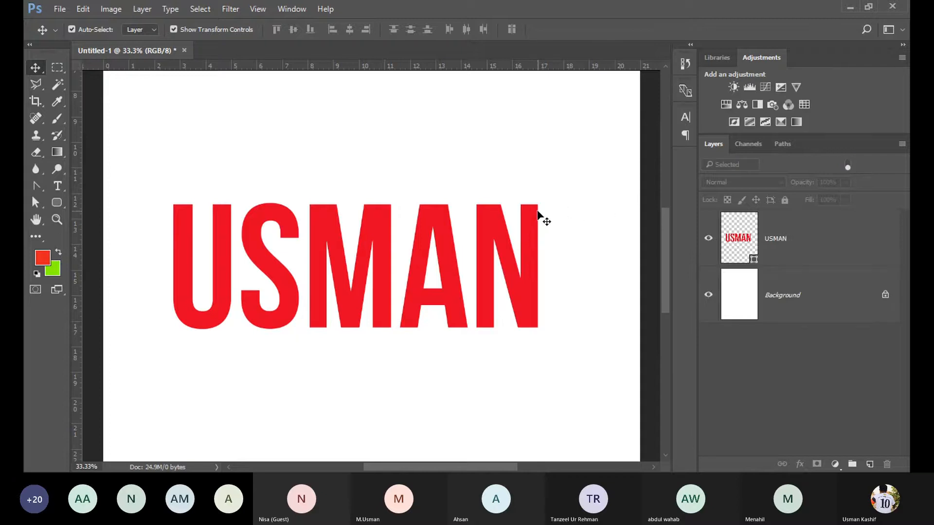
Select the whole lettering shape and move it slightly up and to the right on the page
{"action": "left_click_drag", "start_coordinate": [578, 170], "coordinate": [161, 379]}
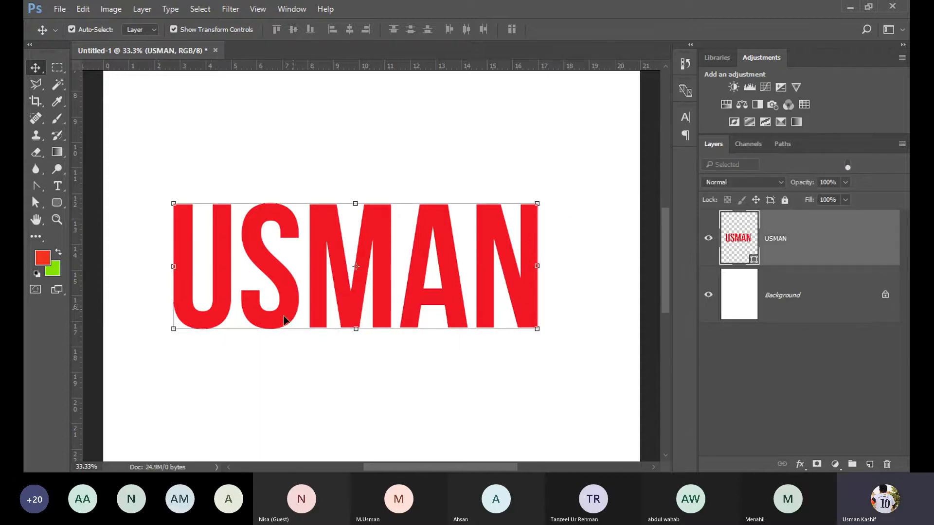
{"action": "left_click_drag", "start_coordinate": [283, 309], "coordinate": [299, 261]}
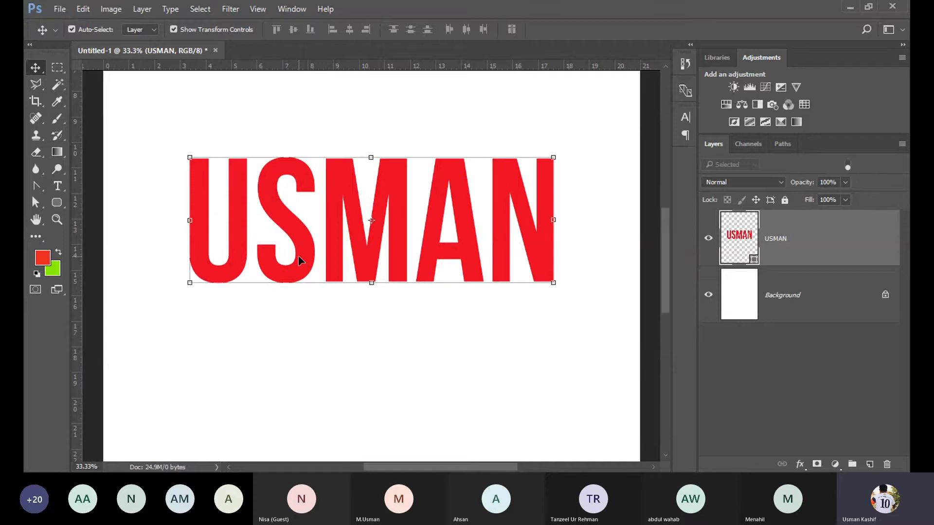
{"action": "right_click", "coordinate": [300, 261]}
{"action": "left_click", "coordinate": [269, 322]}
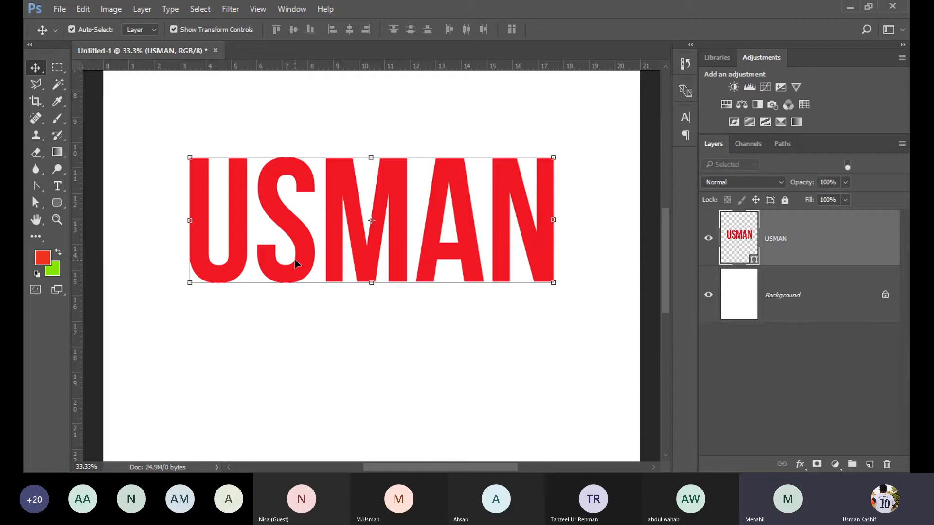
Try to fill the first letter using the Paint Bucket, declining to rasterize the shape layer
{"action": "left_click", "coordinate": [56, 157]}
{"action": "left_click", "coordinate": [101, 164]}
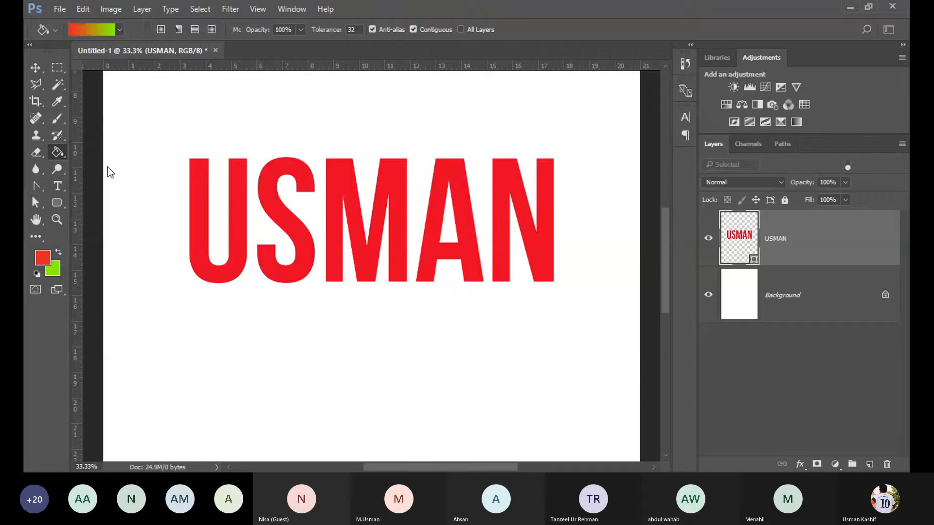
{"action": "left_click", "coordinate": [202, 231]}
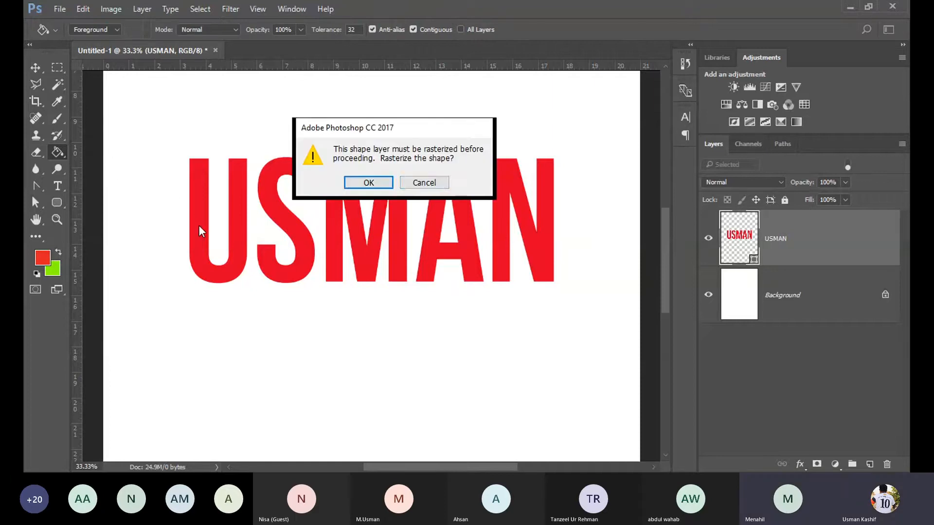
{"action": "left_click", "coordinate": [441, 183]}
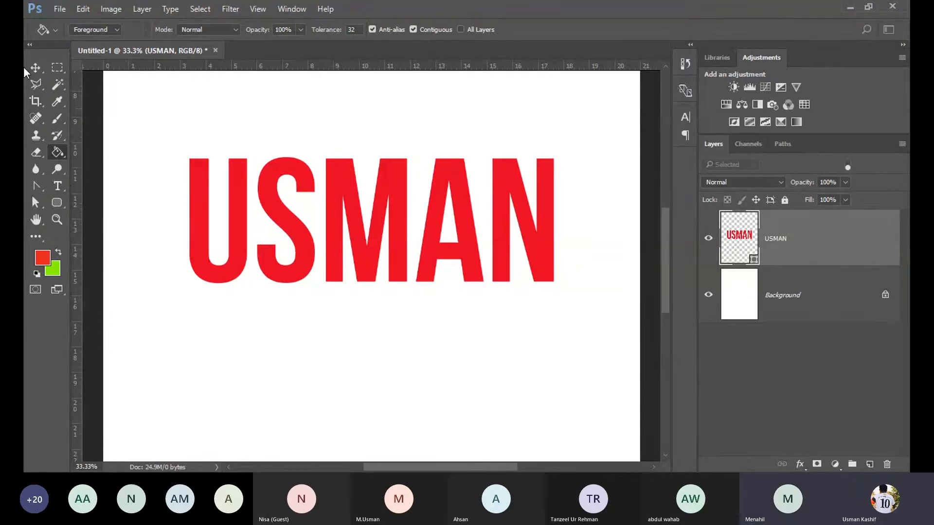
Delete the lettering shape layer with the Move tool active
{"action": "left_click", "coordinate": [34, 68]}
{"action": "key", "text": "Delete"}
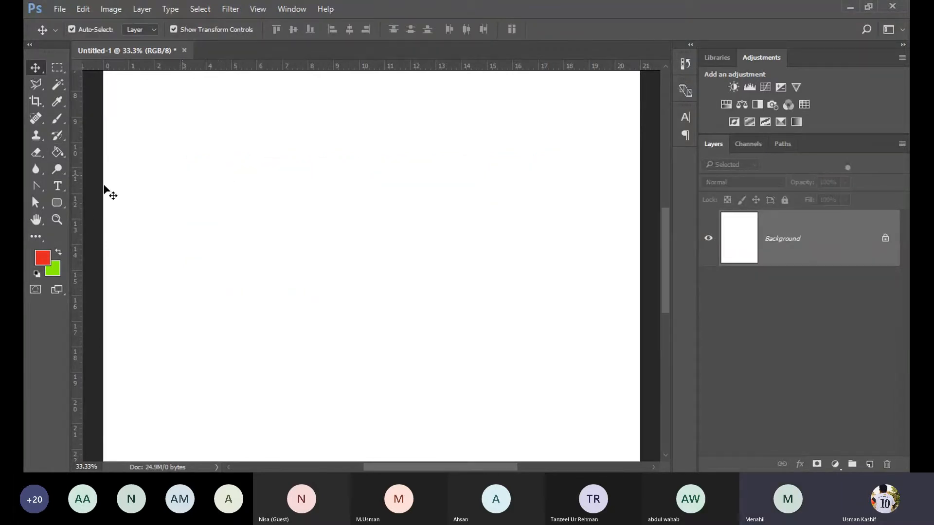
Show the Rectangle and Gradient tools, set the Rectangle tool's fill to solid green, and return to the Move tool
{"action": "left_click", "coordinate": [59, 198]}
{"action": "right_click", "coordinate": [58, 201]}
{"action": "left_click", "coordinate": [94, 202]}
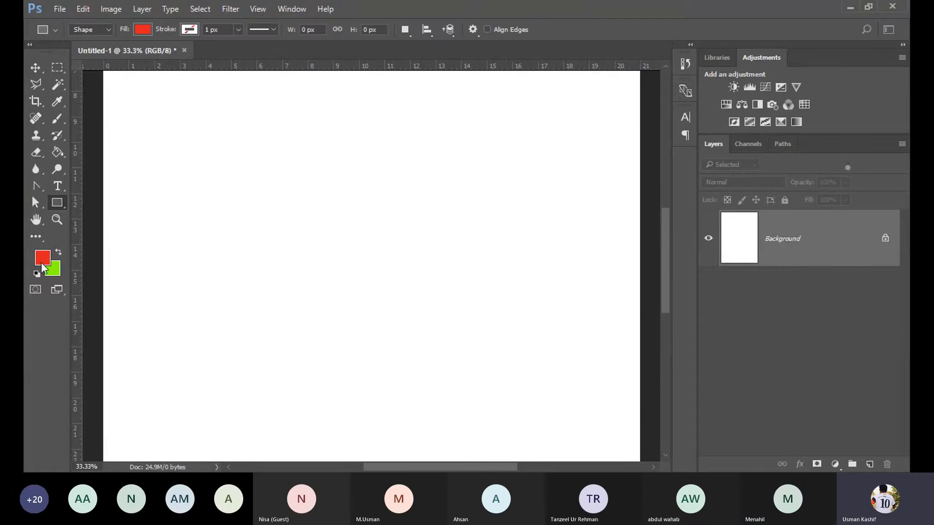
{"action": "right_click", "coordinate": [62, 155]}
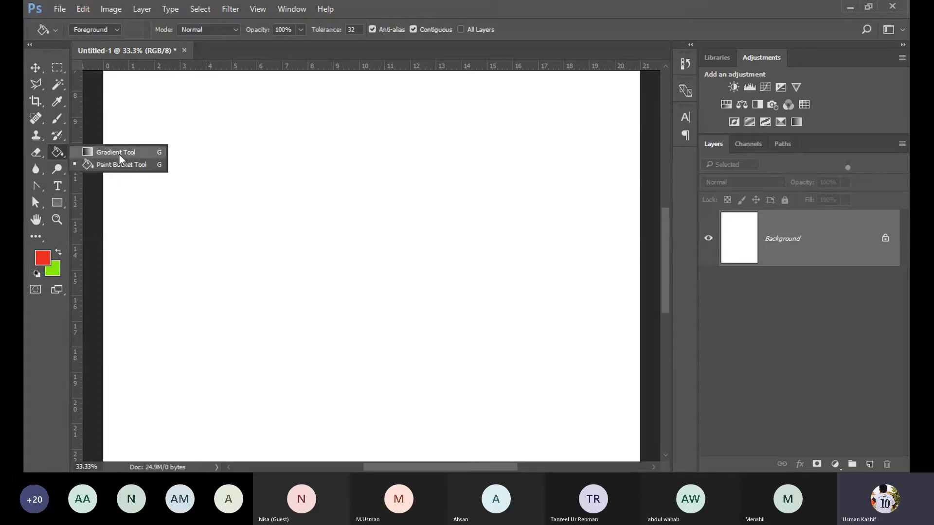
{"action": "left_click", "coordinate": [118, 154]}
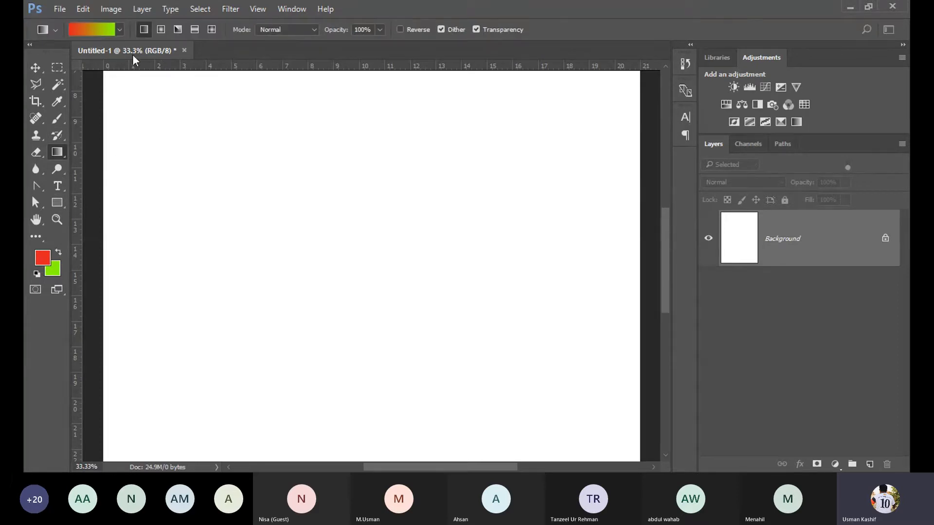
{"action": "left_click", "coordinate": [57, 203]}
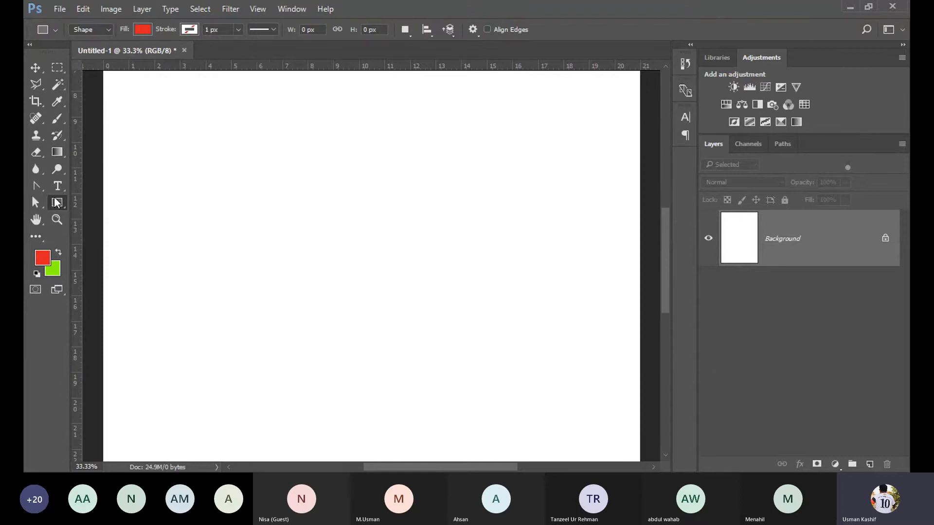
{"action": "left_click", "coordinate": [143, 29]}
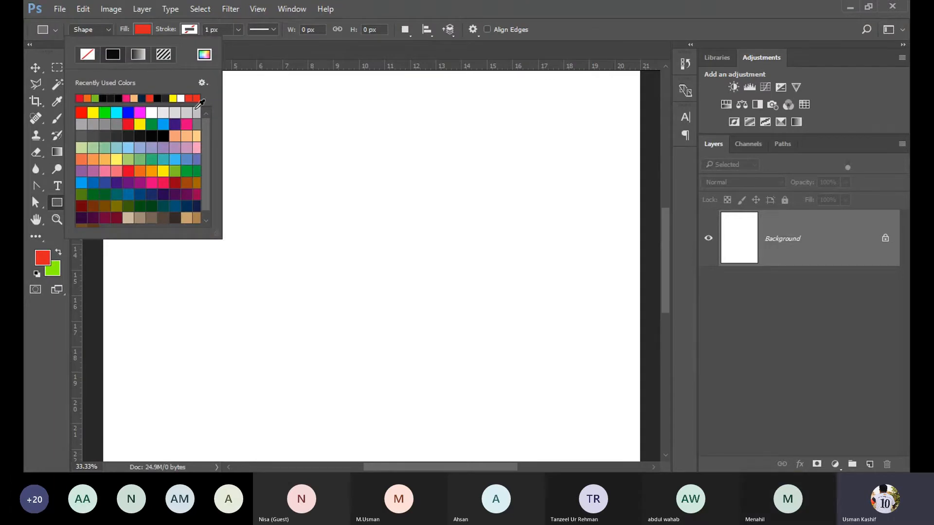
{"action": "left_click", "coordinate": [194, 172]}
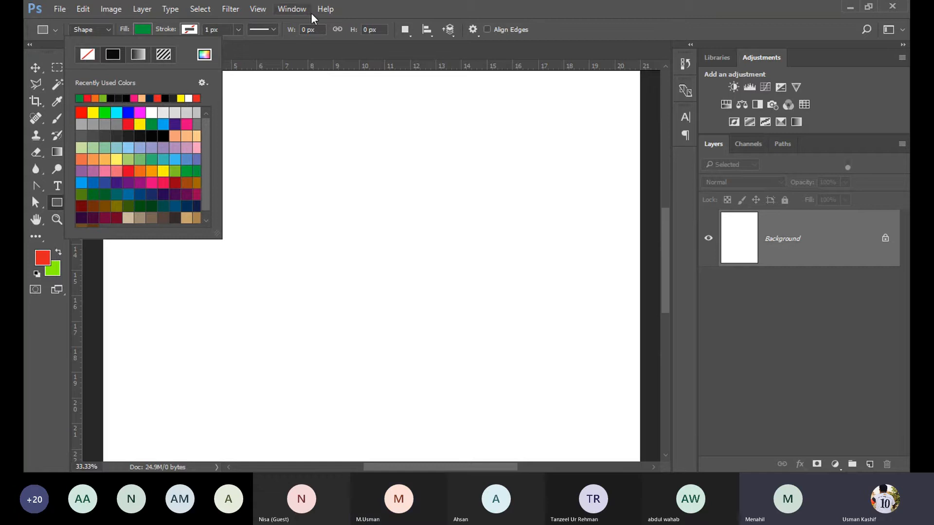
{"action": "left_click", "coordinate": [39, 61]}
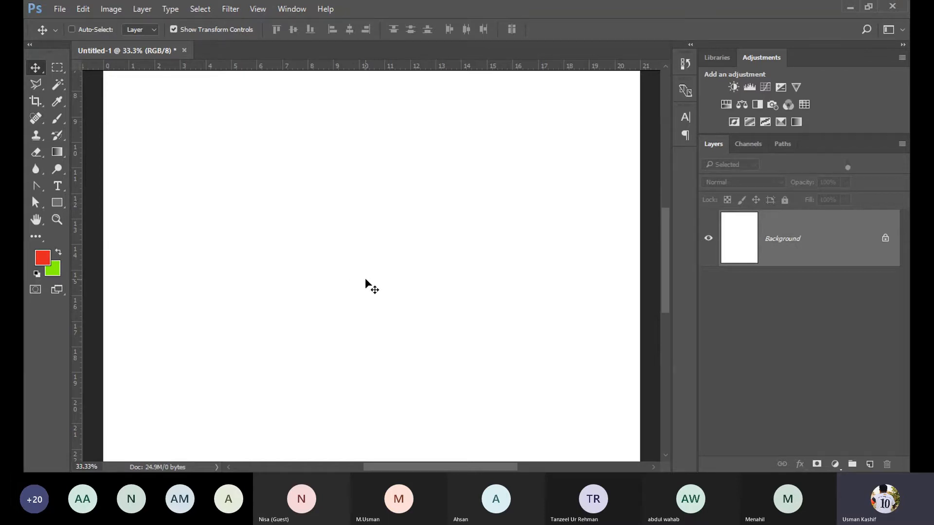
Open the portrait image 98a267fa-4701-4d34-82f4-476d0c491311.jpg from the Desktop
{"action": "key", "text": "ctrl+minus"}
{"action": "key", "text": "ctrl+minus"}
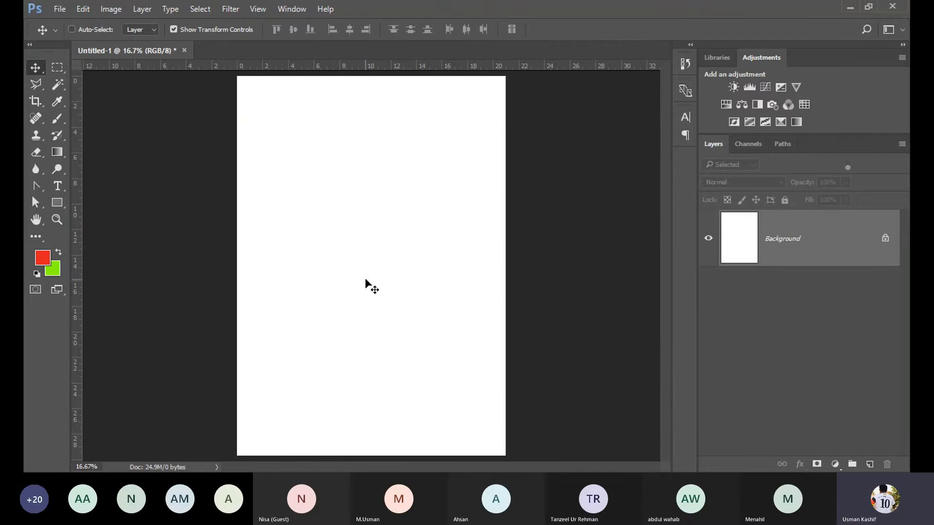
{"action": "key", "text": "ctrl+plus"}
{"action": "key", "text": "ctrl+minus"}
{"action": "key", "text": "ctrl"}
{"action": "key", "text": "ctrl+o"}
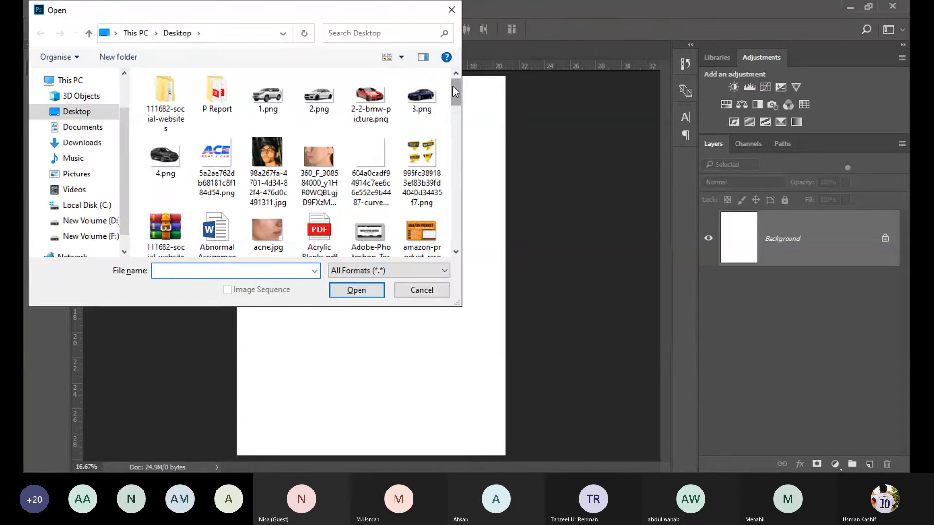
{"action": "scroll", "coordinate": [454, 92], "scroll_direction": "down", "scroll_amount": 2}
{"action": "double_click", "coordinate": [267, 93]}
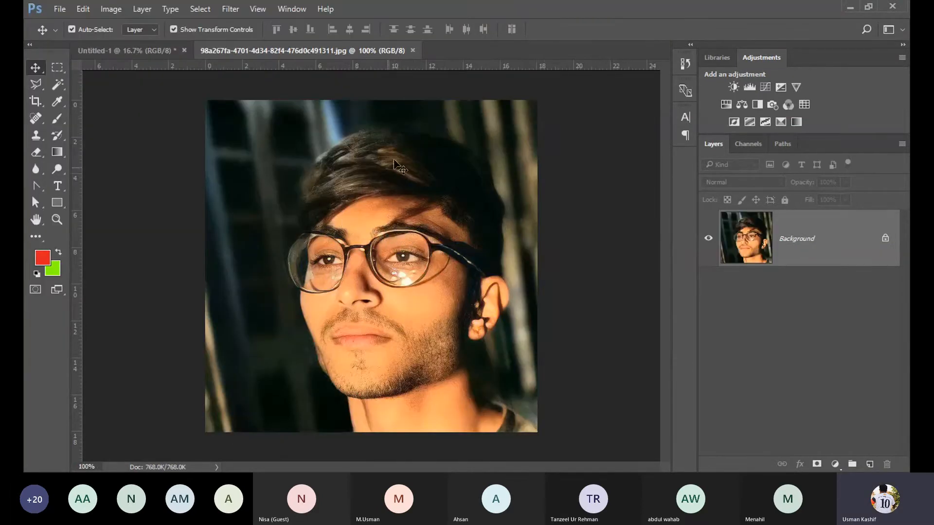
Copy the portrait into the Untitled-1 document, undo the placement, and return to the portrait's document
{"action": "left_click_drag", "start_coordinate": [367, 180], "coordinate": [366, 225]}
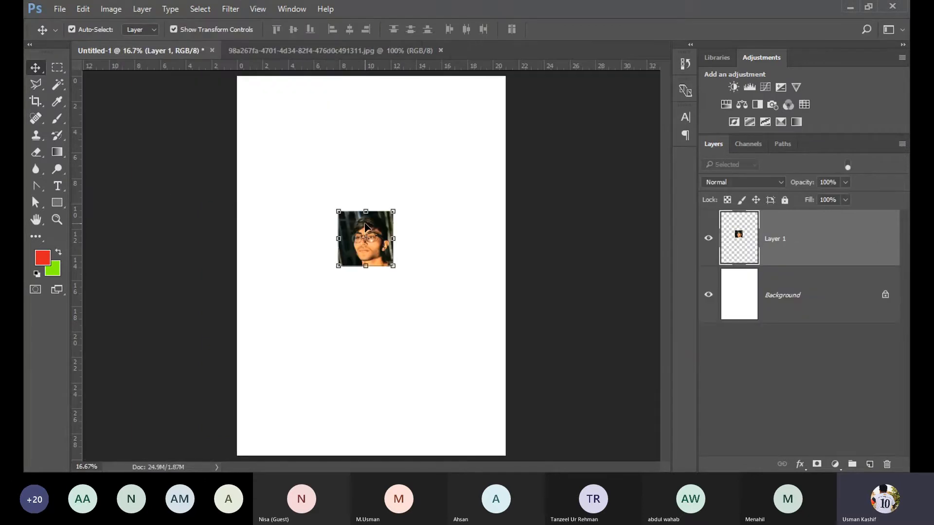
{"action": "key", "text": "ctrl+z"}
{"action": "left_click", "coordinate": [329, 52]}
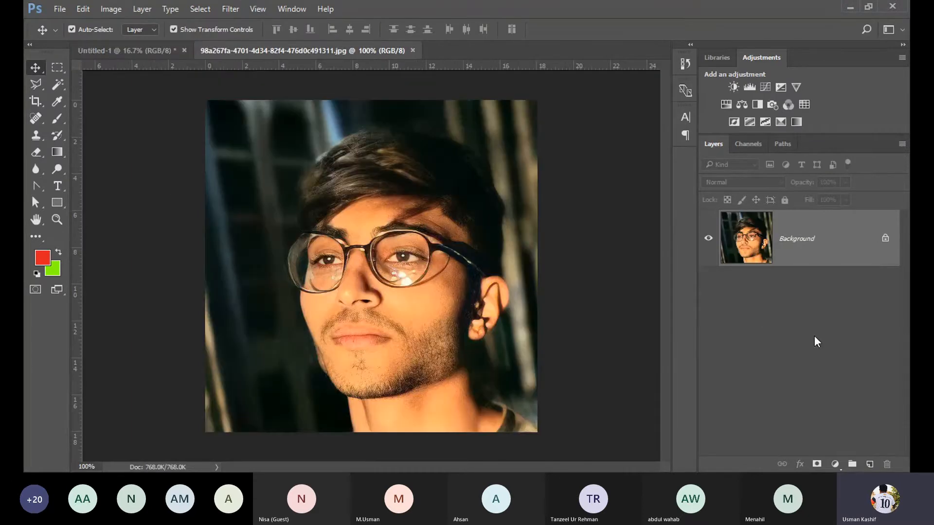
Try converting the portrait's Background into a regular layer and undo the conversion
{"action": "double_click", "coordinate": [819, 253]}
{"action": "key", "text": "Return"}
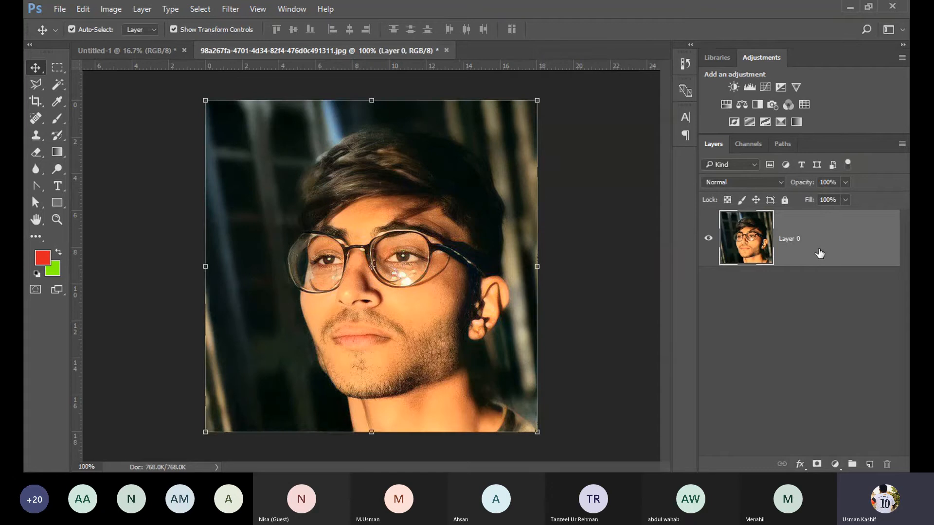
{"action": "key", "text": "ctrl+z"}
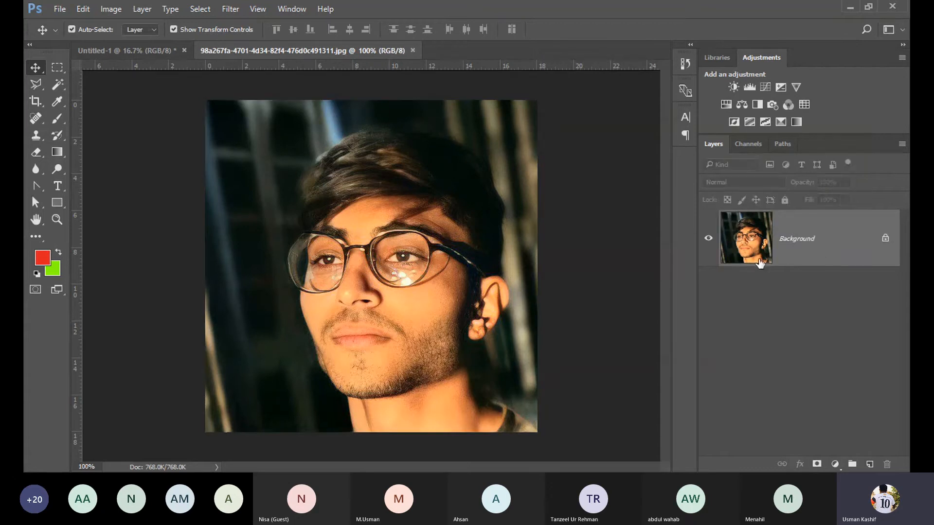
{"action": "right_click", "coordinate": [822, 254]}
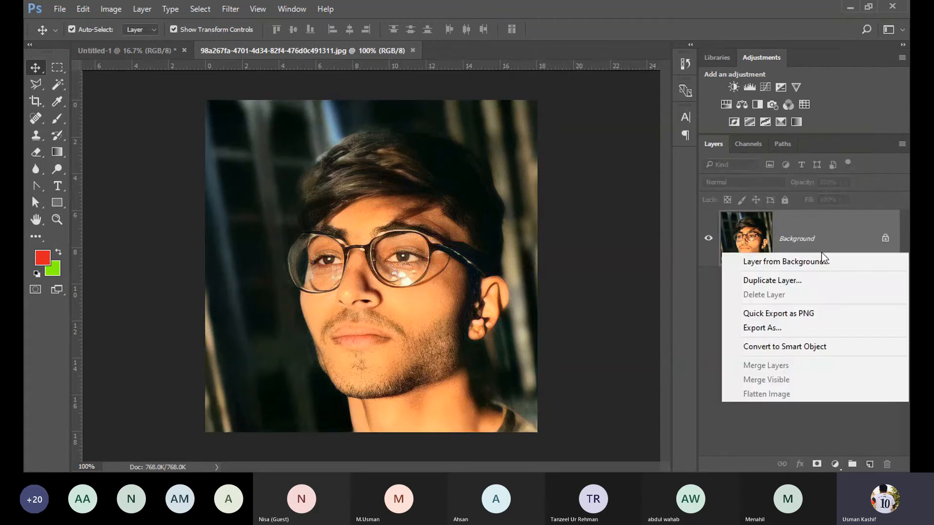
{"action": "left_click", "coordinate": [710, 311]}
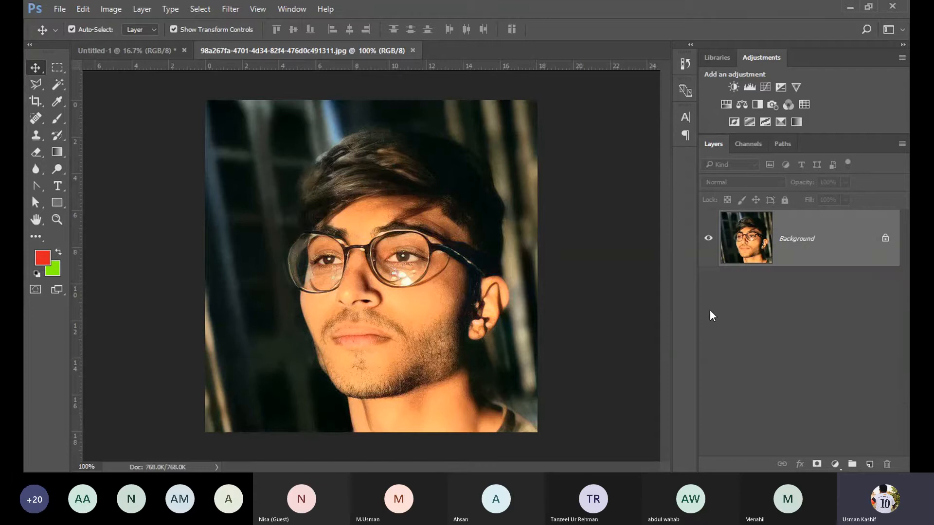
{"action": "right_click", "coordinate": [842, 243]}
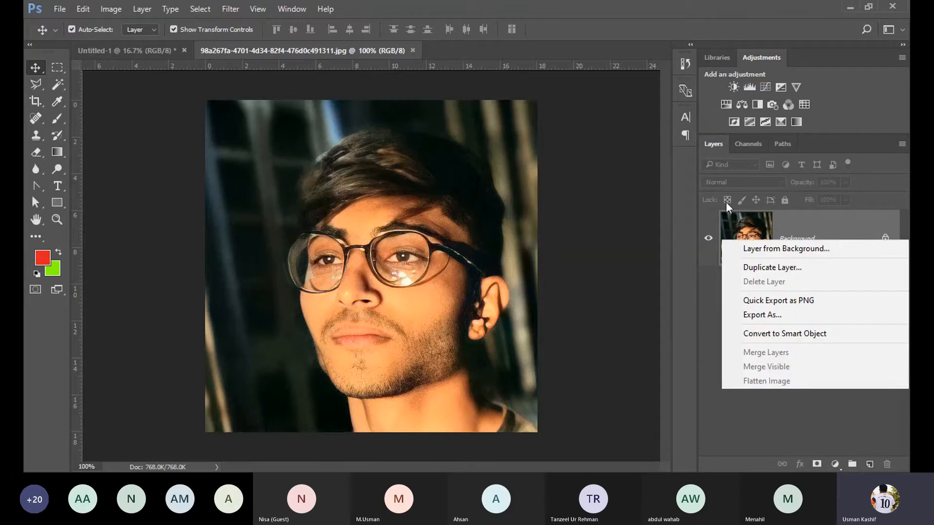
{"action": "left_click", "coordinate": [695, 309]}
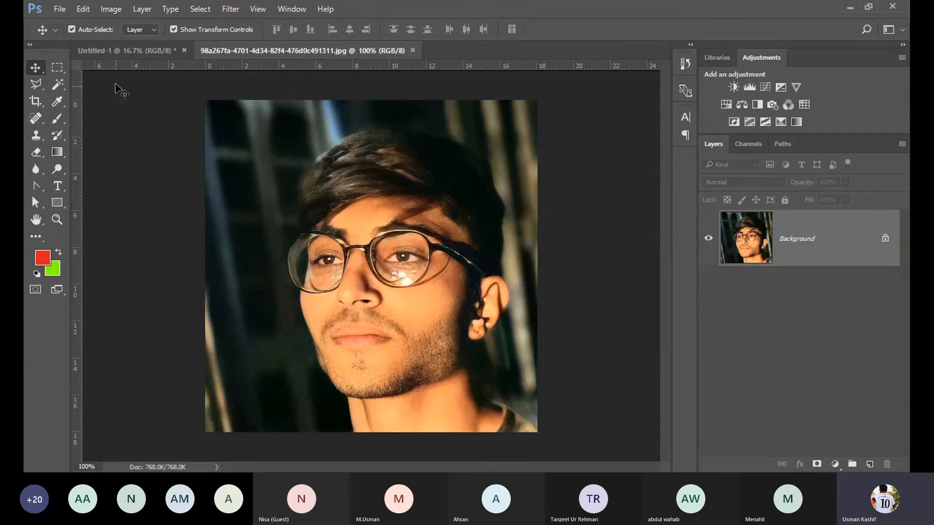
{"action": "left_click", "coordinate": [137, 53]}
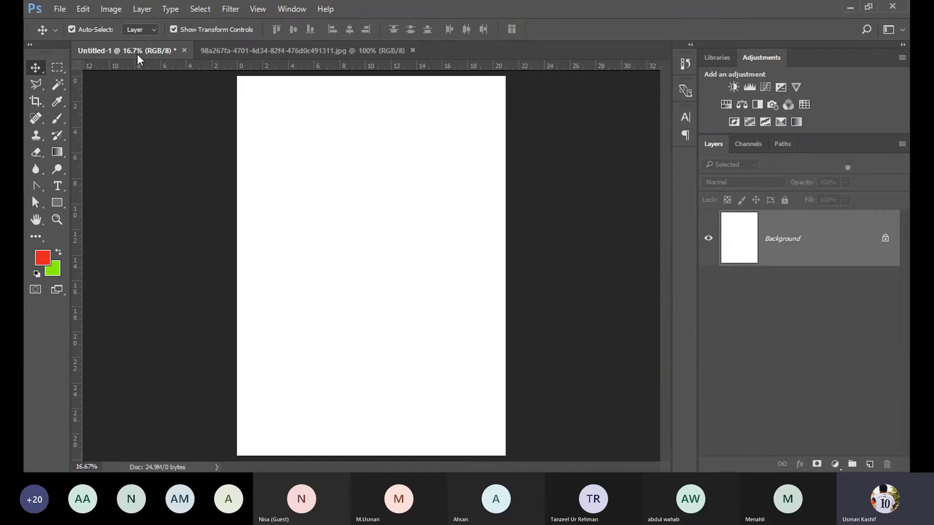
{"action": "left_click", "coordinate": [300, 48]}
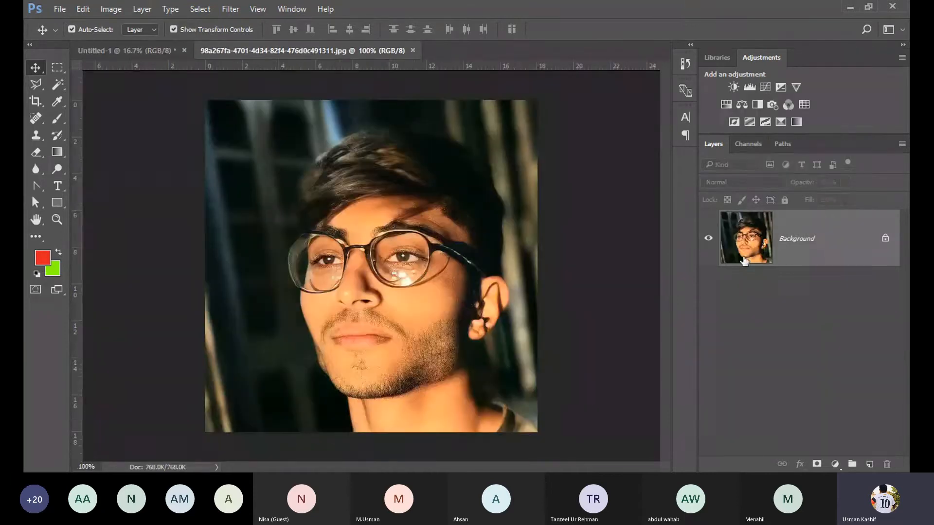
Copy the portrait's Background layer into Untitled-1 as a raster layer and scale it to about 268.55%
{"action": "left_click_drag", "start_coordinate": [745, 258], "coordinate": [356, 210]}
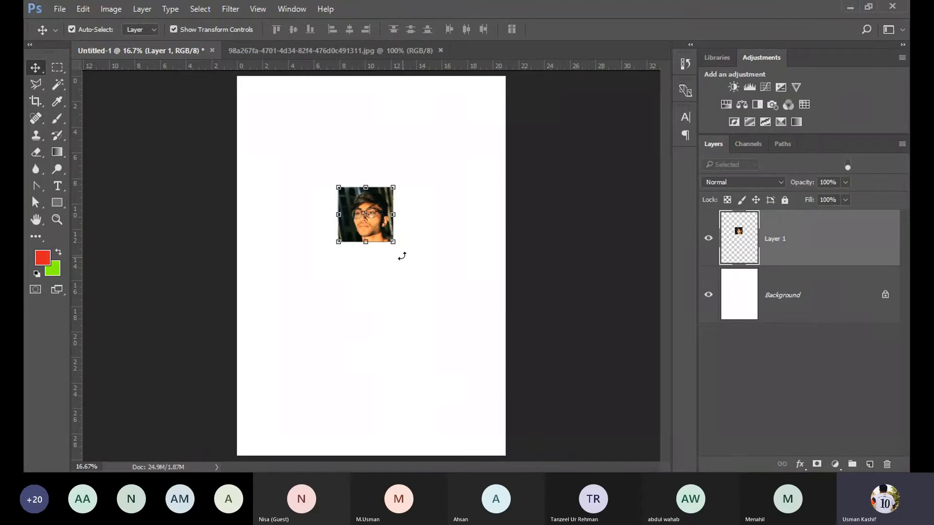
{"action": "left_click_drag", "start_coordinate": [393, 241], "coordinate": [446, 288]}
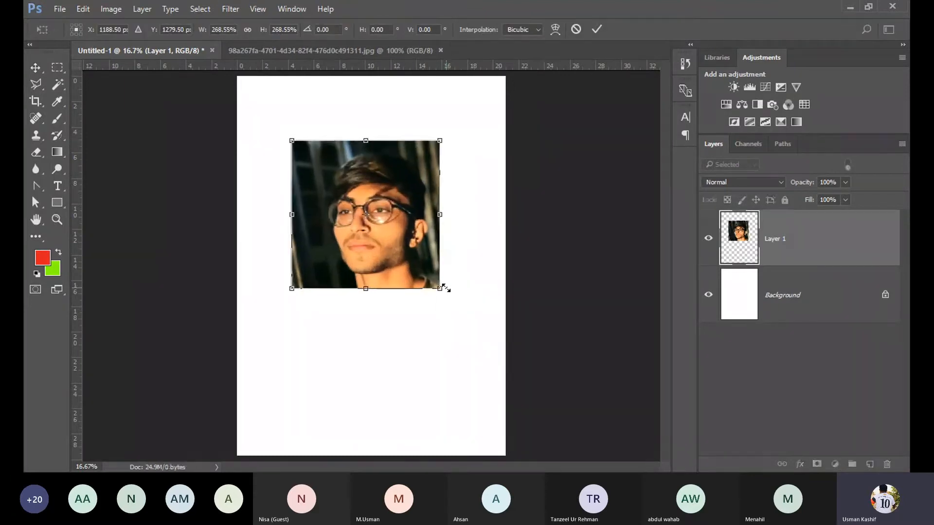
{"action": "key", "text": "Return"}
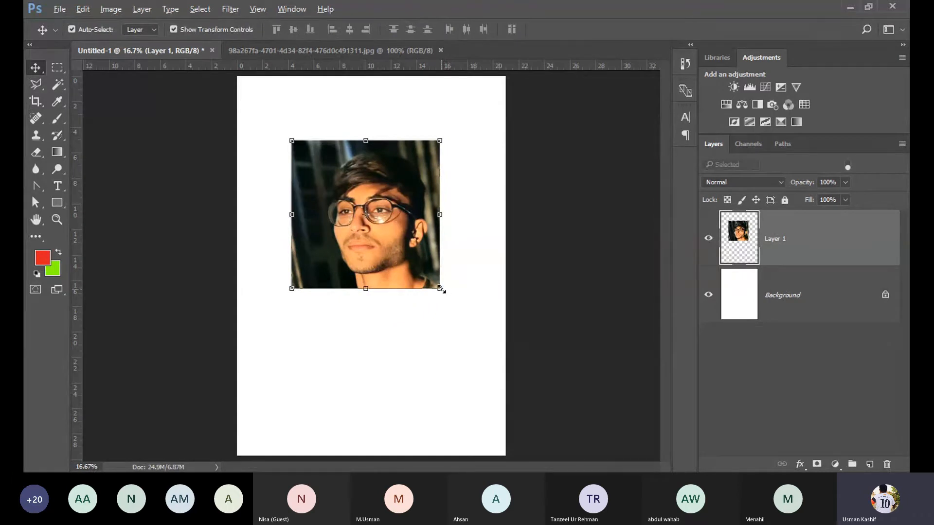
Shrink the raster portrait to a small thumbnail and re-enlarge it to nearly page width, undoing back to the blank page
{"action": "left_click_drag", "start_coordinate": [446, 288], "coordinate": [376, 228]}
{"action": "key", "text": "Return"}
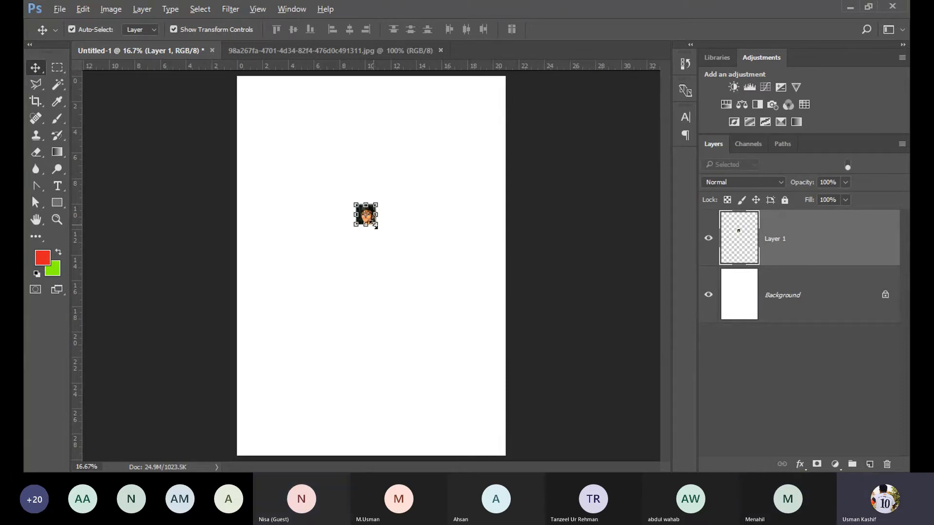
{"action": "left_click_drag", "start_coordinate": [376, 225], "coordinate": [484, 324]}
{"action": "key", "text": "Return"}
{"action": "key", "text": "Return"}
{"action": "key", "text": "Return"}
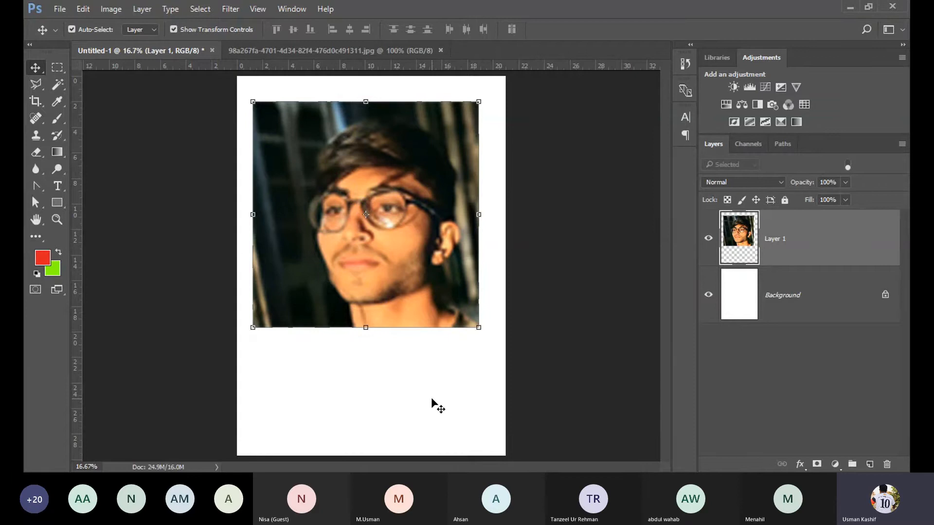
{"action": "key", "text": "ctrl+z"}
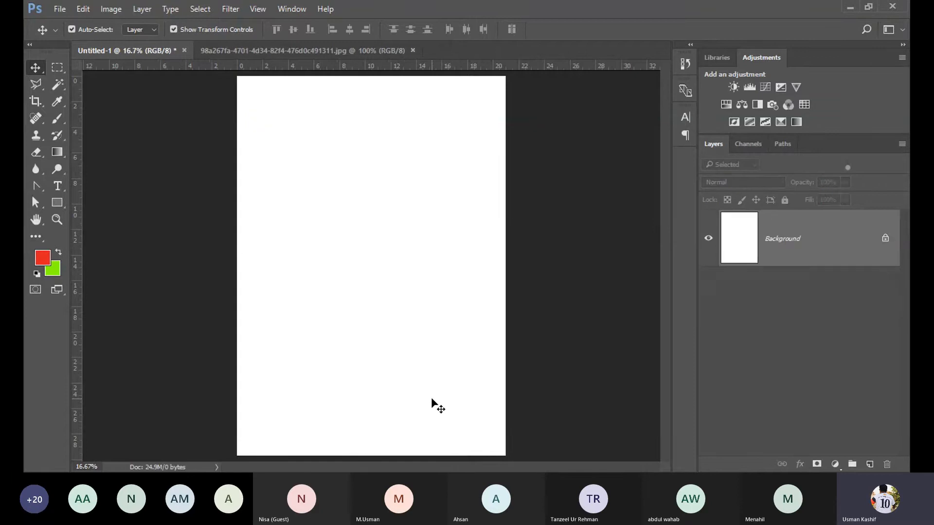
Convert the Background layer in the portrait's document to a smart object
{"action": "left_click", "coordinate": [241, 51]}
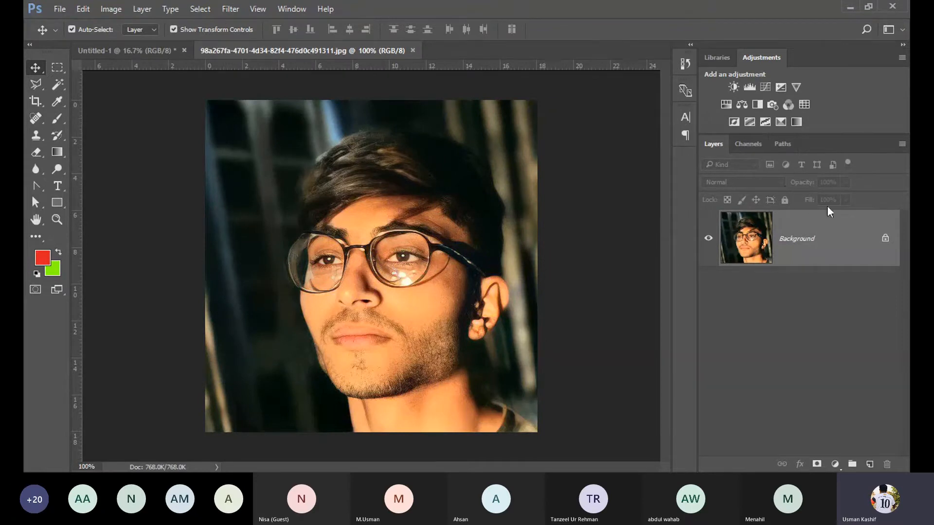
{"action": "right_click", "coordinate": [811, 238]}
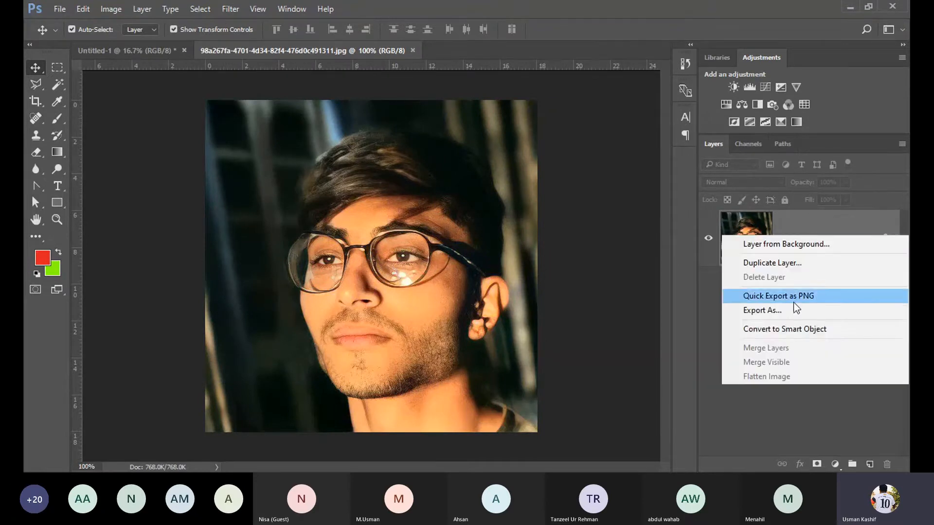
{"action": "left_click", "coordinate": [787, 334]}
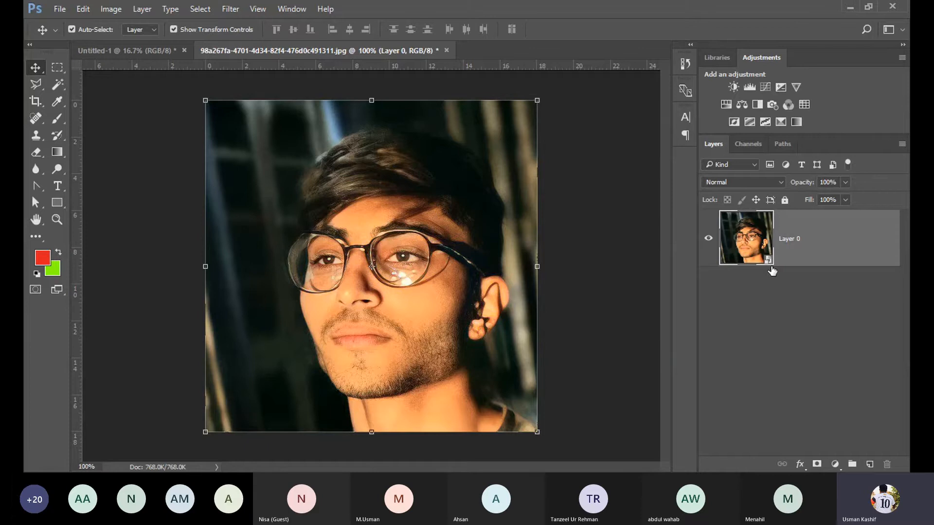
Copy the portrait smart object into Untitled-1 and scale it to about 93.11%
{"action": "left_click_drag", "start_coordinate": [383, 287], "coordinate": [363, 248]}
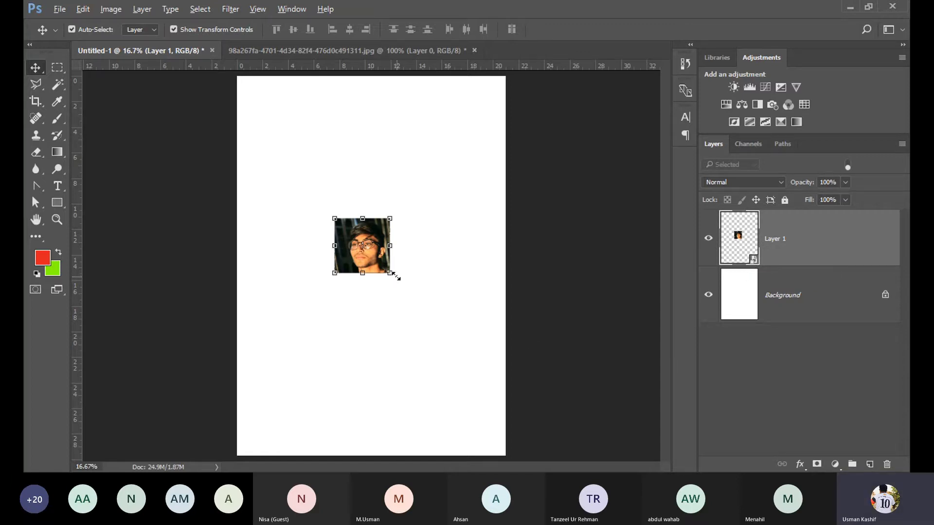
{"action": "left_click_drag", "start_coordinate": [392, 277], "coordinate": [484, 340]}
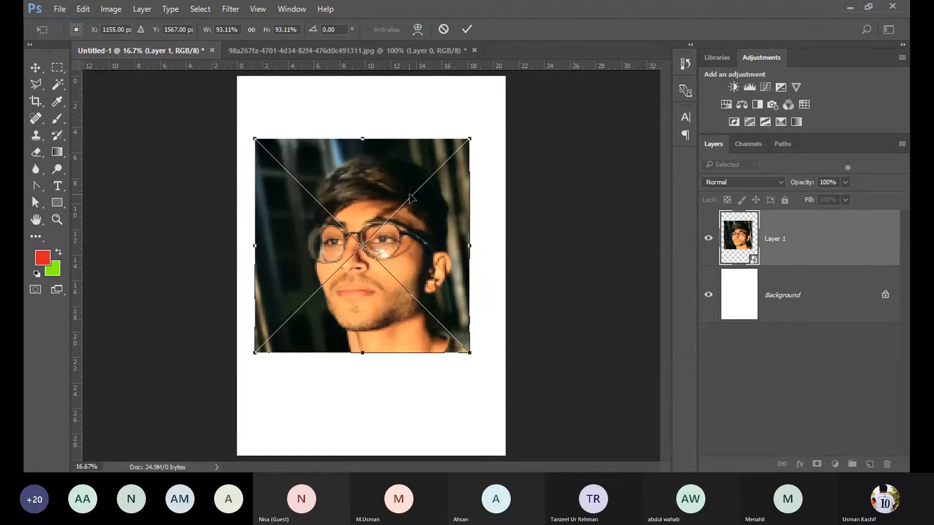
{"action": "key", "text": "Return"}
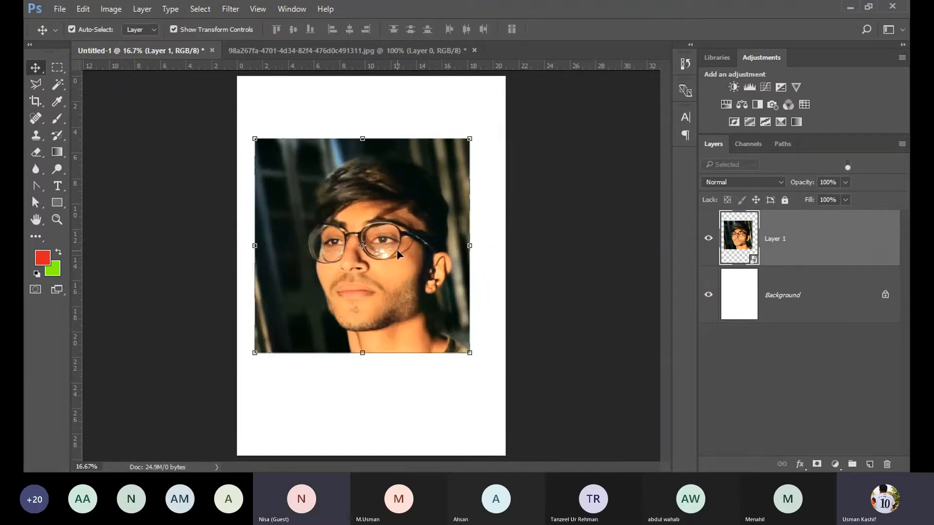
Enlarge the portrait smart object past the page's side edges and shrink it to about 3.75%
{"action": "left_click_drag", "start_coordinate": [469, 352], "coordinate": [562, 443]}
{"action": "key", "text": "Return"}
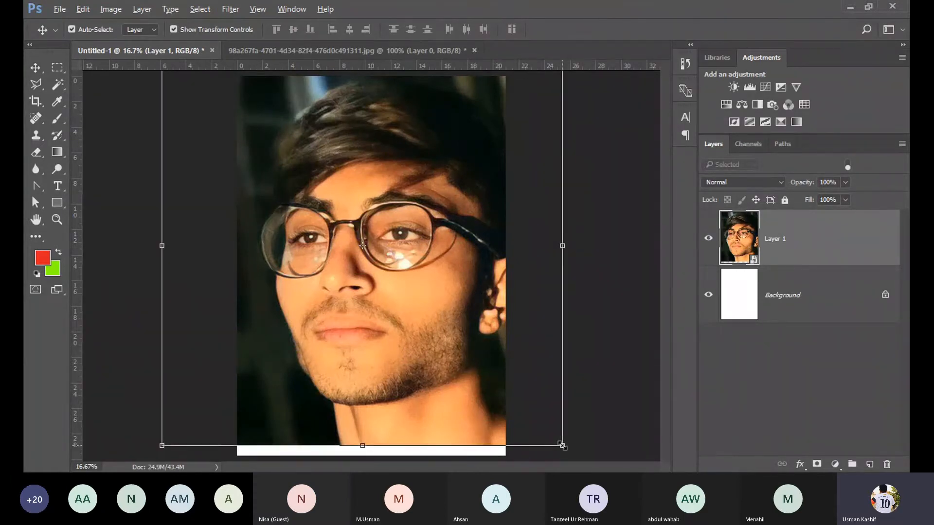
{"action": "left_click_drag", "start_coordinate": [563, 445], "coordinate": [372, 245]}
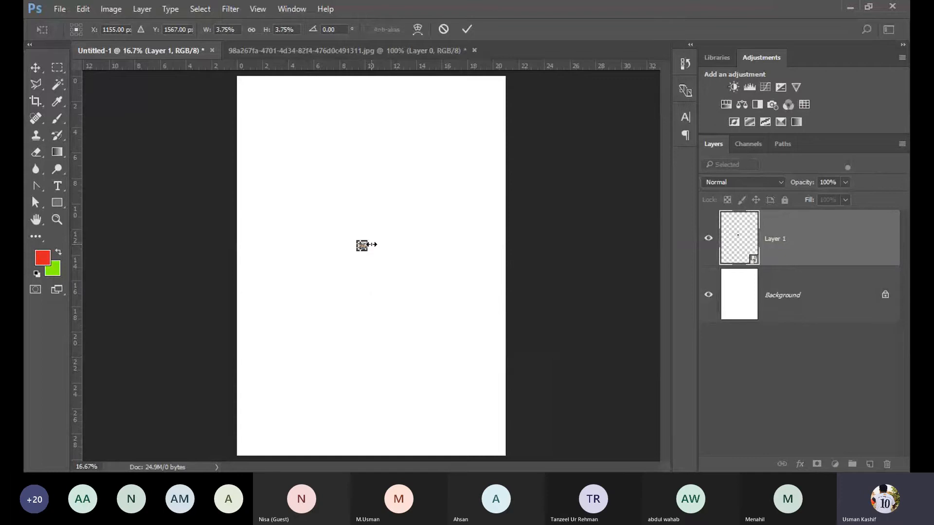
{"action": "key", "text": "Return"}
Scale the tiny portrait smart object back up to about 135.54%
{"action": "key", "text": "ctrl+t"}
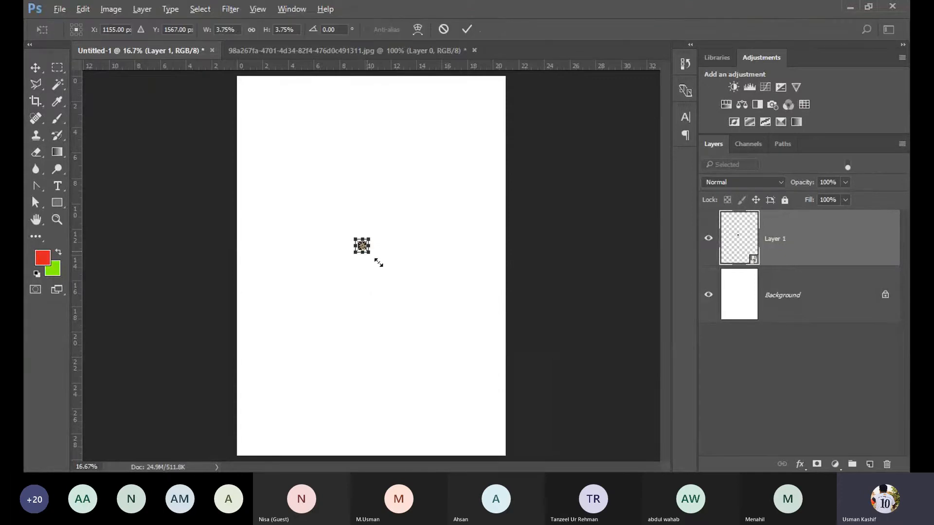
{"action": "left_click_drag", "start_coordinate": [379, 263], "coordinate": [527, 396]}
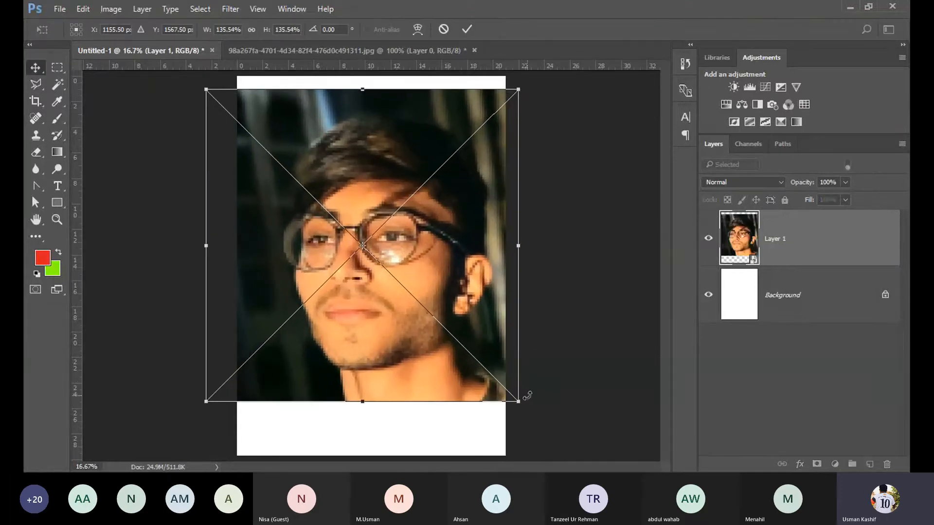
{"action": "key", "text": "Return"}
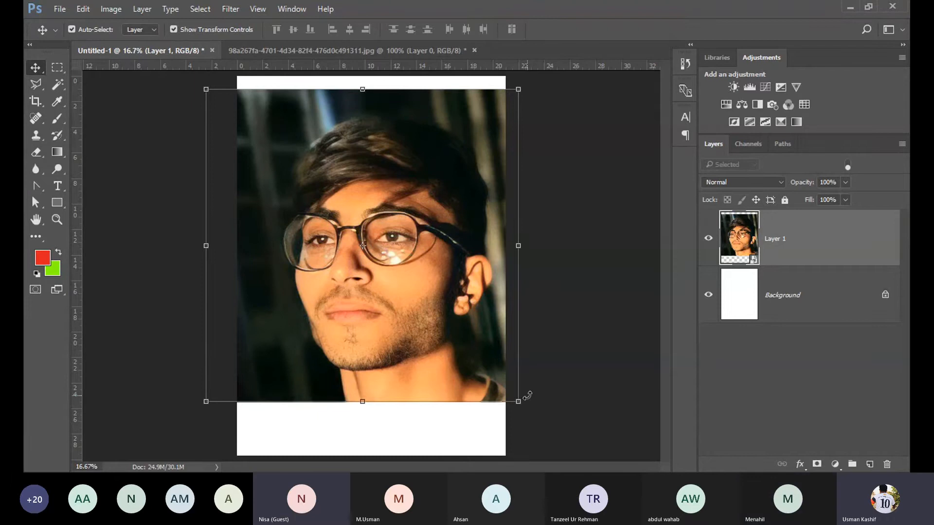
Reduce the portrait smart object to slightly less than the page width and centre it horizontally
{"action": "left_click_drag", "start_coordinate": [518, 402], "coordinate": [489, 372]}
{"action": "key", "text": "Return"}
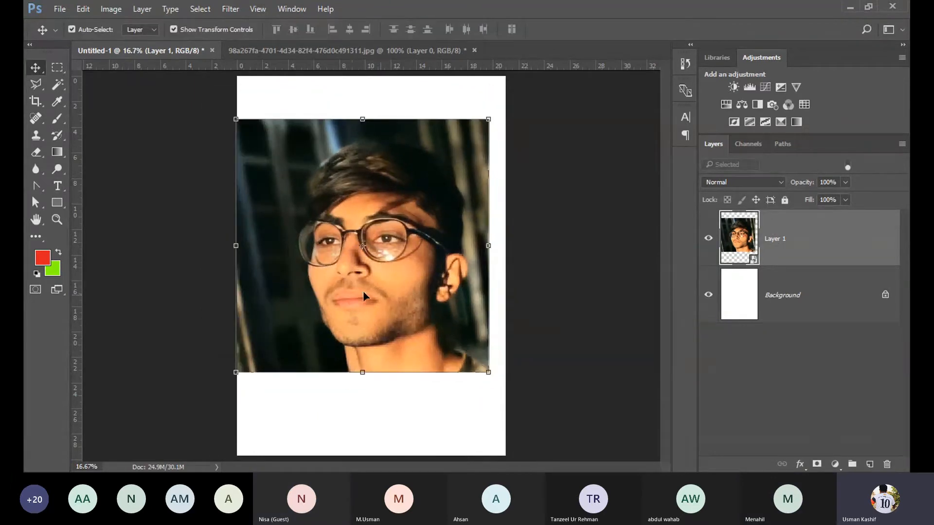
{"action": "left_click_drag", "start_coordinate": [345, 279], "coordinate": [351, 281]}
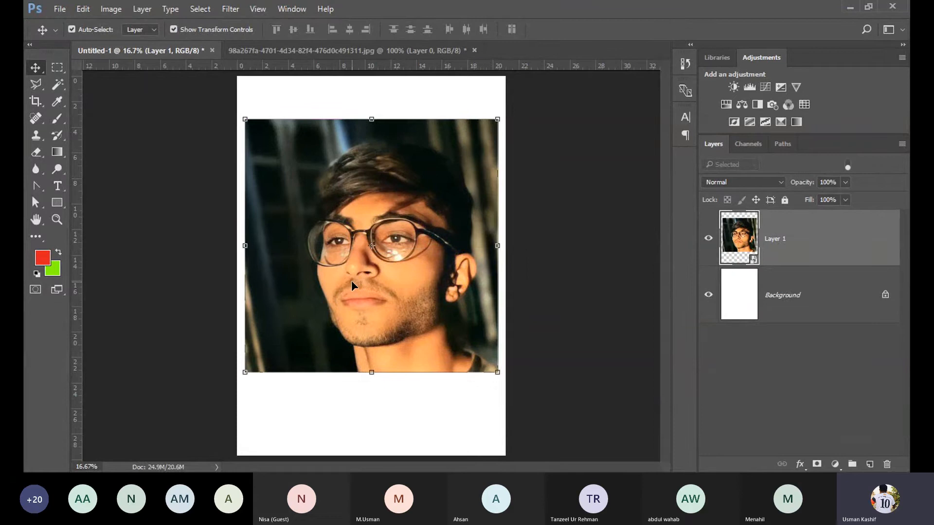
Try to paint on the portrait smart object with the Brush tool, declining to rasterize it both times
{"action": "left_click", "coordinate": [58, 119]}
{"action": "left_click", "coordinate": [352, 235]}
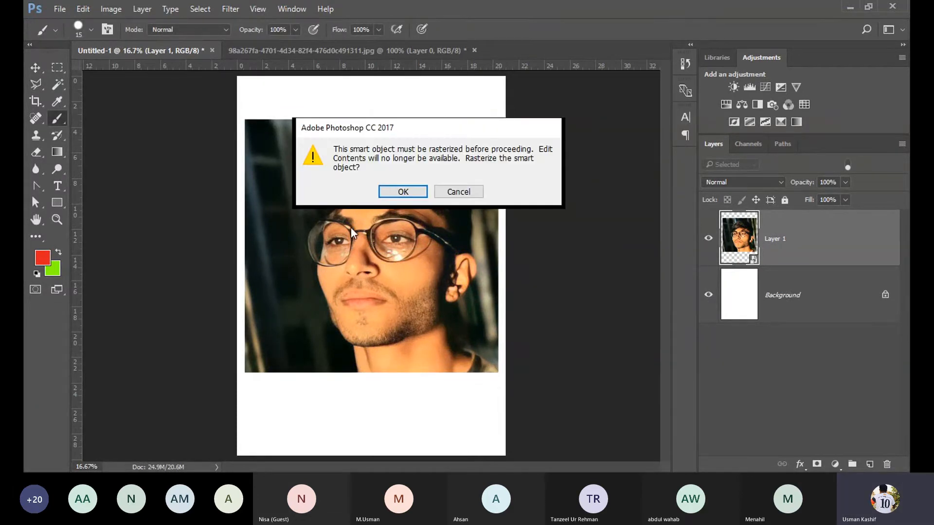
{"action": "left_click", "coordinate": [450, 192]}
{"action": "left_click", "coordinate": [354, 276]}
{"action": "left_click", "coordinate": [458, 193]}
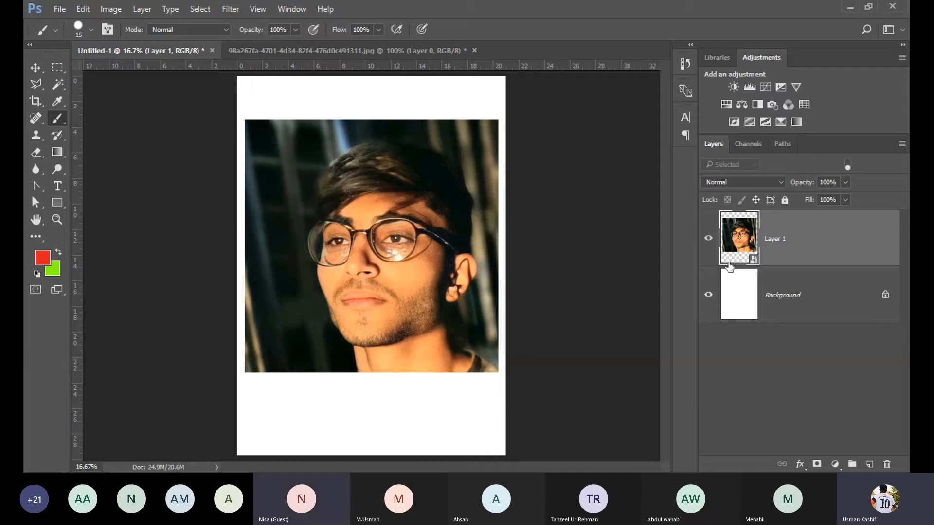
Open the smart object's contents from Layer 1 and paint several red brush strokes across the neck
{"action": "double_click", "coordinate": [753, 261]}
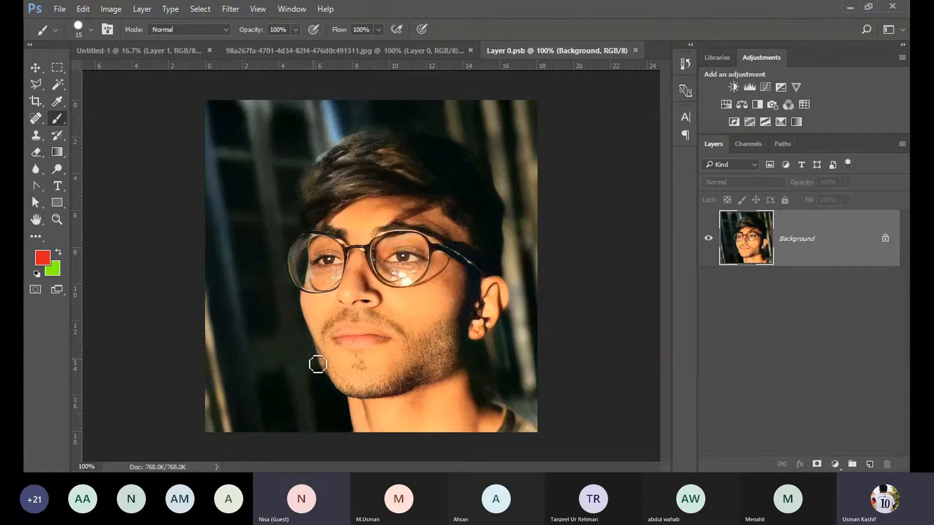
{"action": "mouse_move", "coordinate": [460, 416]}
{"action": "left_mouse_down"}
{"action": "mouse_move", "coordinate": [372, 420]}
{"action": "mouse_move", "coordinate": [440, 404]}
{"action": "mouse_move", "coordinate": [457, 386]}
{"action": "mouse_move", "coordinate": [466, 415]}
{"action": "left_mouse_up"}
{"action": "left_click_drag", "start_coordinate": [358, 427], "coordinate": [336, 400]}
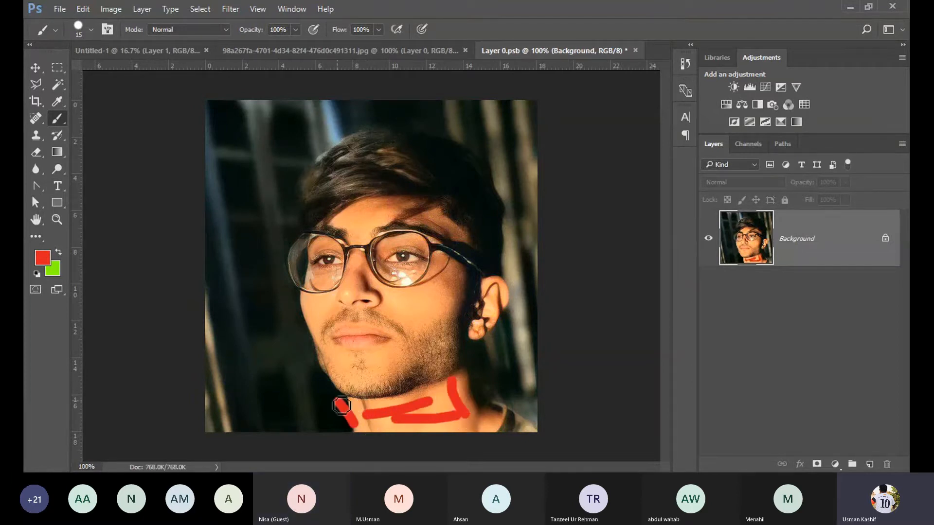
{"action": "left_click_drag", "start_coordinate": [486, 424], "coordinate": [412, 429]}
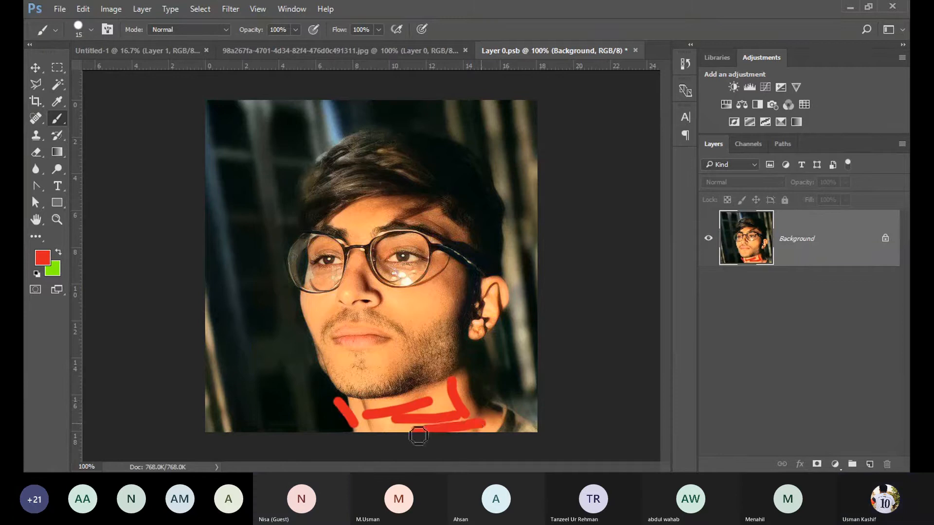
{"action": "left_click_drag", "start_coordinate": [463, 383], "coordinate": [492, 421]}
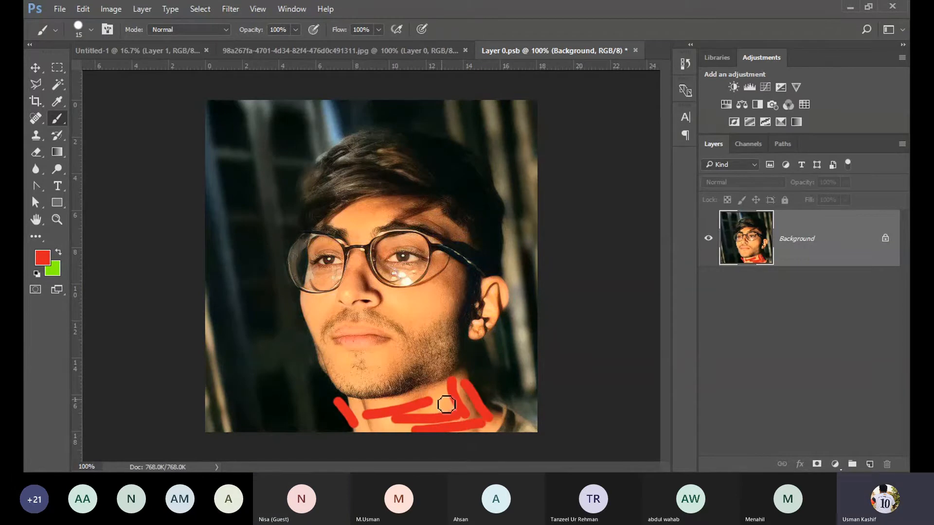
{"action": "left_click_drag", "start_coordinate": [443, 392], "coordinate": [440, 411]}
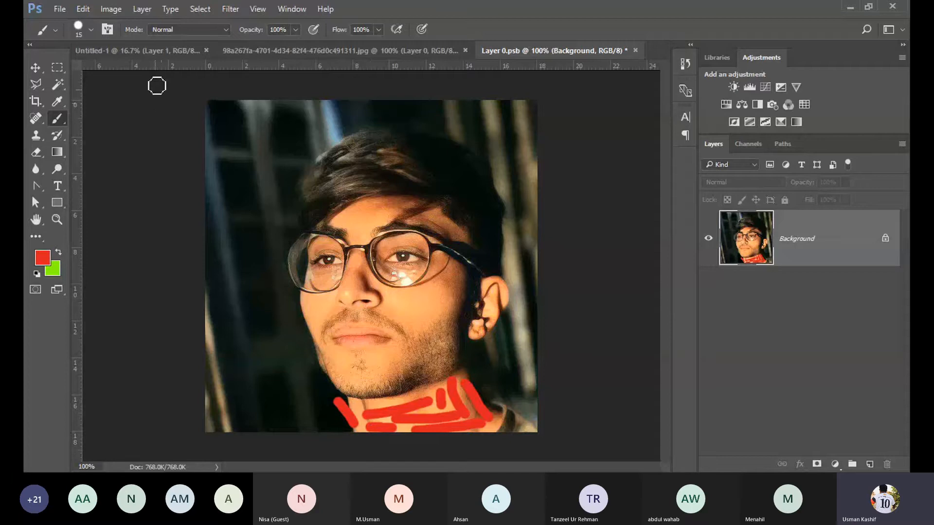
Paint more red brush strokes across the neck in the Layer 0.psb smart object contents and save the file
{"action": "left_click", "coordinate": [131, 52]}
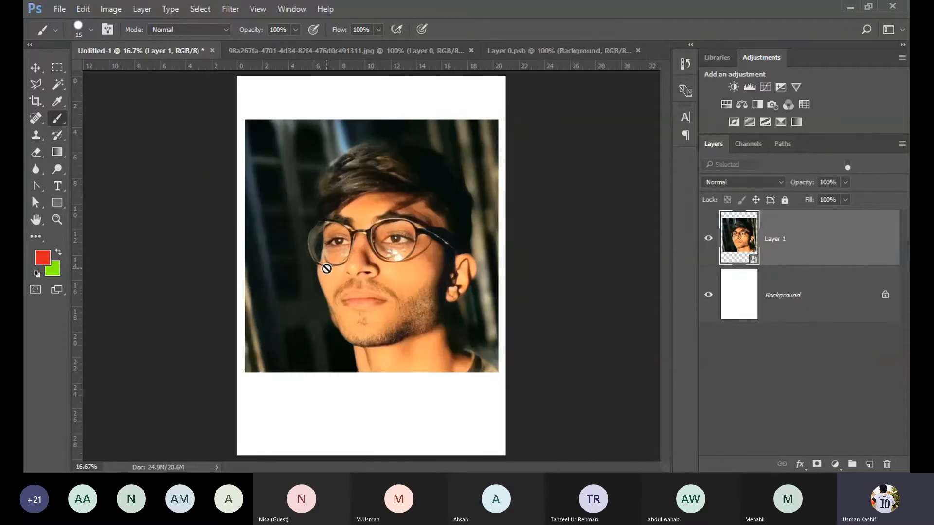
{"action": "left_click", "coordinate": [523, 48]}
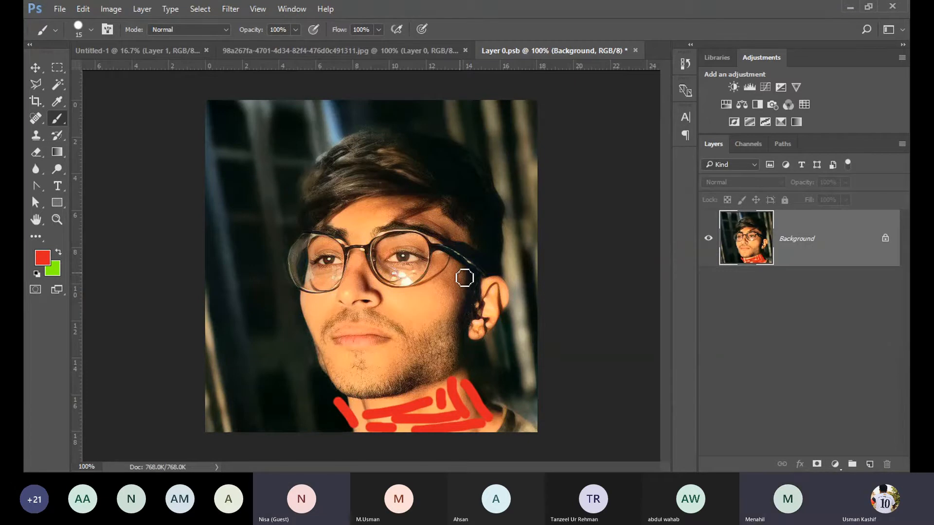
{"action": "left_click_drag", "start_coordinate": [355, 403], "coordinate": [427, 389]}
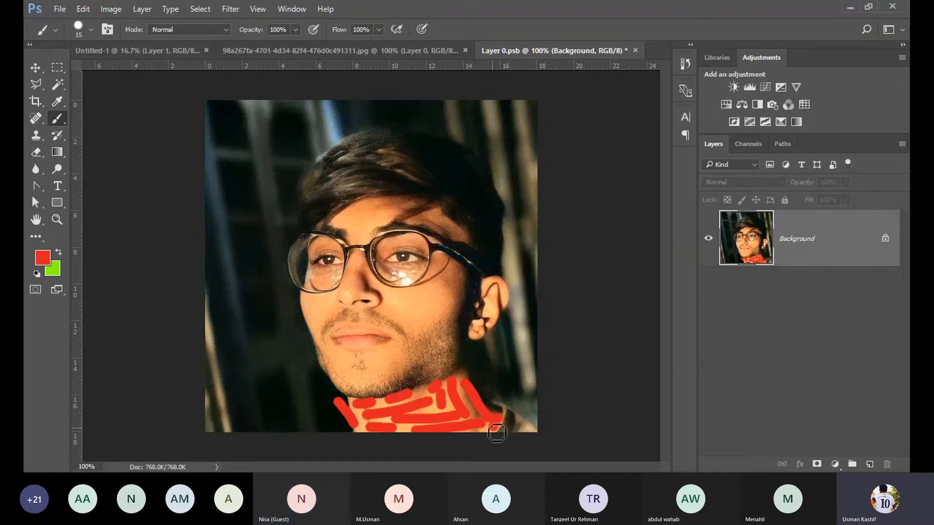
{"action": "left_click", "coordinate": [59, 9]}
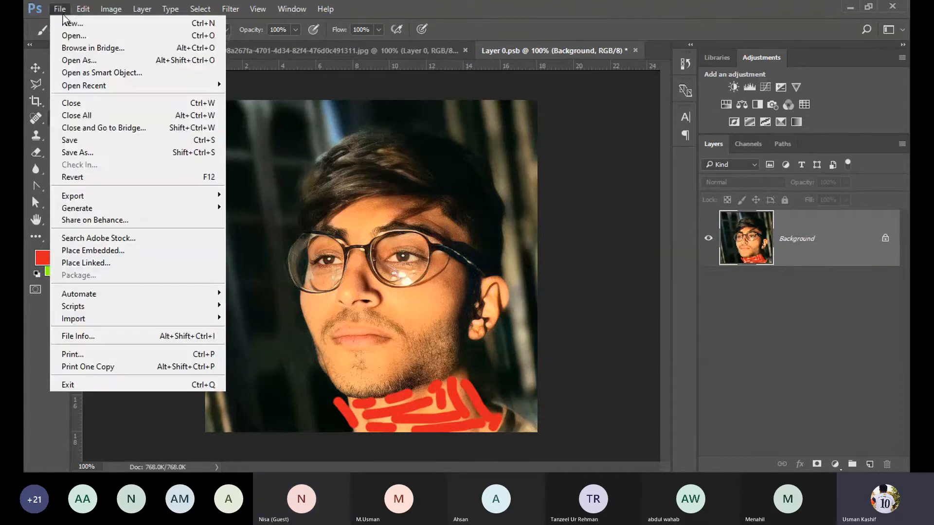
{"action": "left_click", "coordinate": [101, 144]}
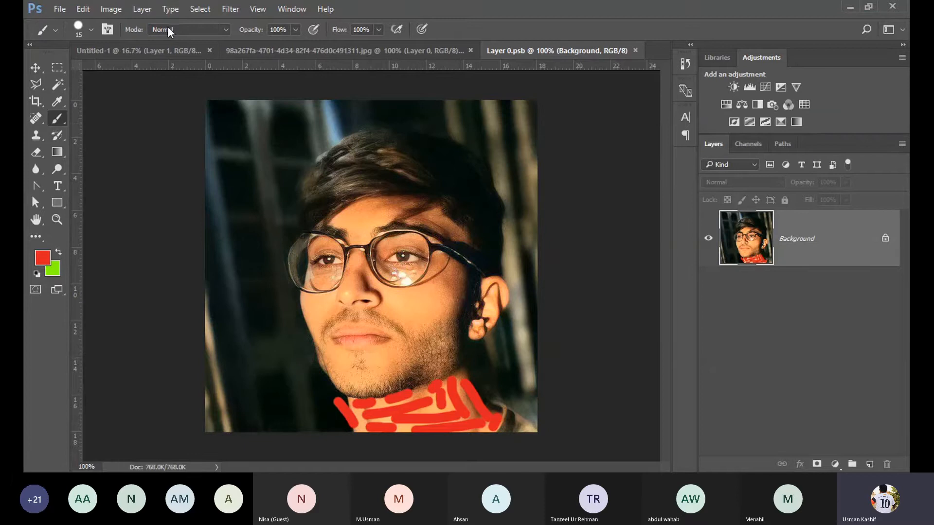
Check the updated portrait in Untitled-1 and close the Layer 0.psb document
{"action": "left_click", "coordinate": [162, 51]}
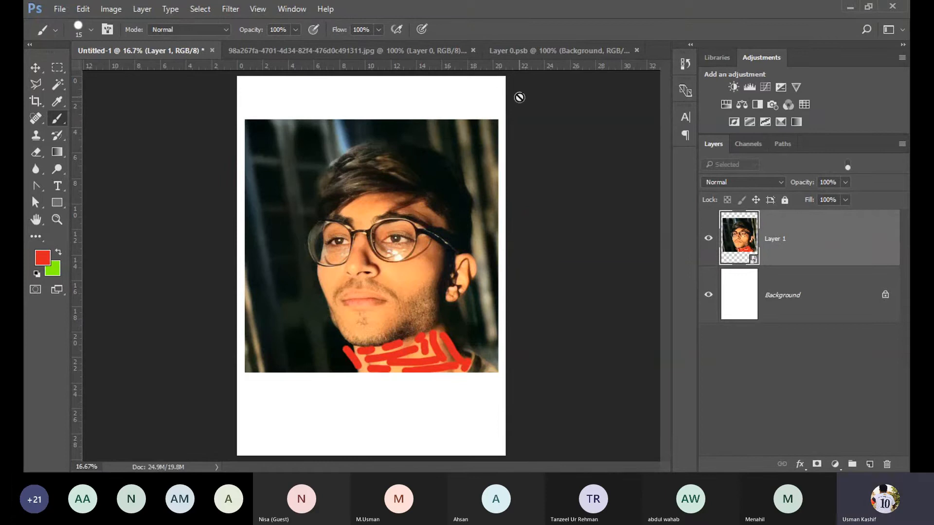
{"action": "left_click", "coordinate": [535, 49]}
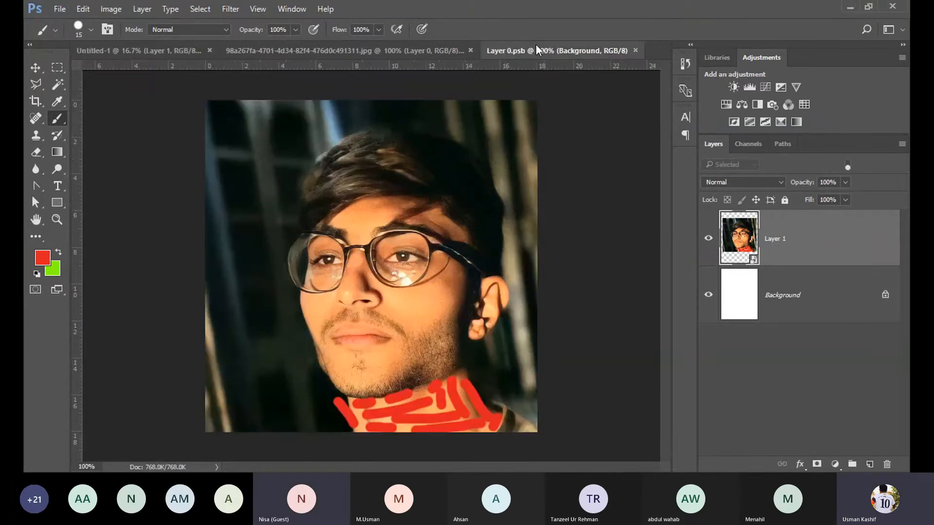
{"action": "left_click", "coordinate": [636, 50]}
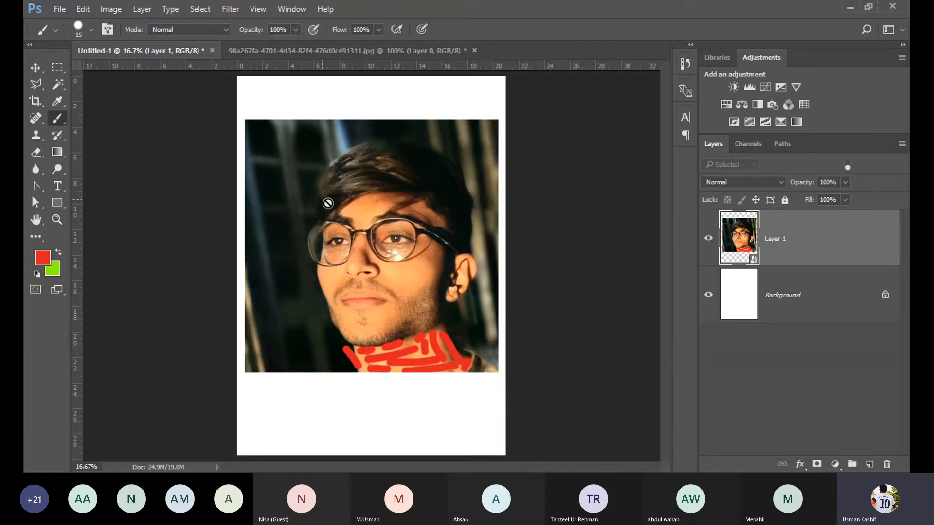
Rasterize Layer 1 in Untitled-1 and shrink the portrait around its centre to a tiny thumbnail
{"action": "right_click", "coordinate": [783, 262]}
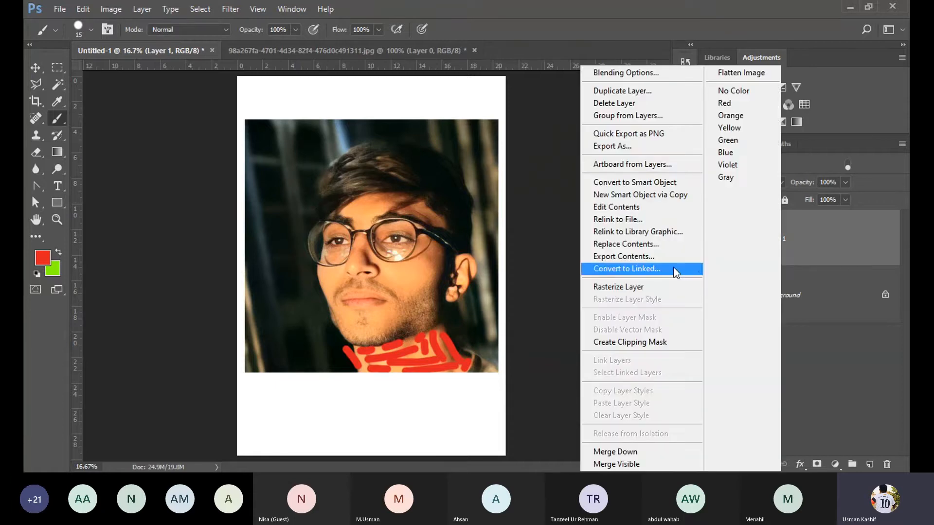
{"action": "left_click", "coordinate": [659, 287]}
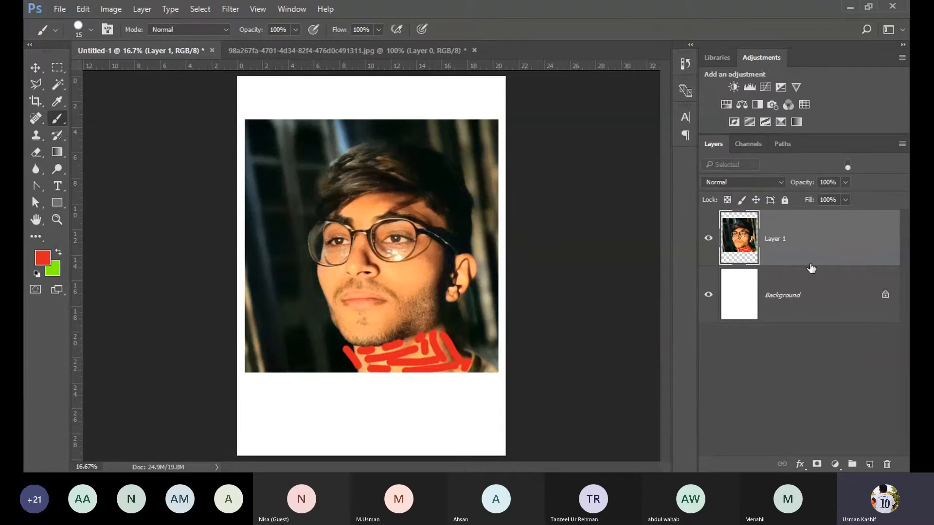
{"action": "left_click", "coordinate": [35, 67]}
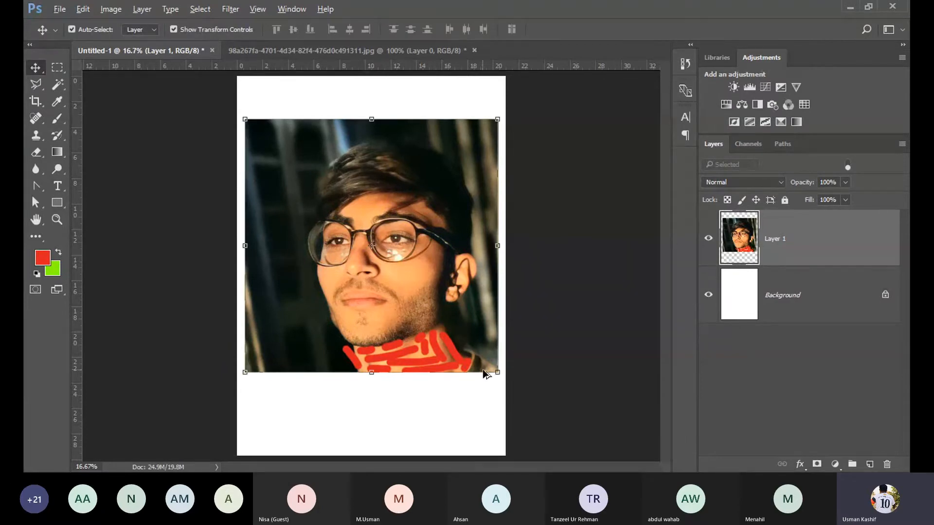
{"action": "left_click_drag", "start_coordinate": [497, 372], "coordinate": [351, 279]}
{"action": "key", "text": "Return"}
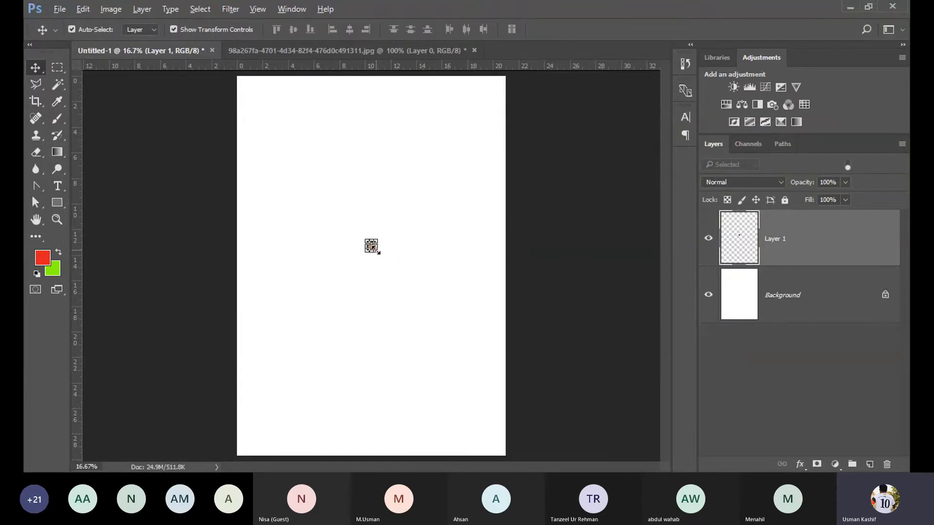
Scale the tiny rasterized portrait back up towards its former size and delete Layer 1
{"action": "key", "text": "ctrl+t"}
{"action": "left_click_drag", "start_coordinate": [377, 251], "coordinate": [506, 346]}
{"action": "key", "text": "Return"}
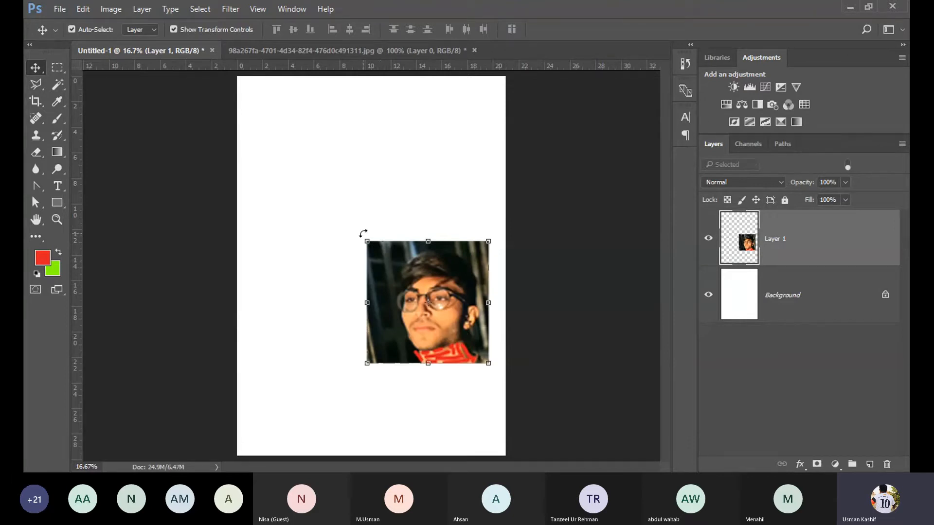
{"action": "left_click_drag", "start_coordinate": [367, 241], "coordinate": [260, 136]}
{"action": "key", "text": "Return"}
{"action": "key", "text": "Delete"}
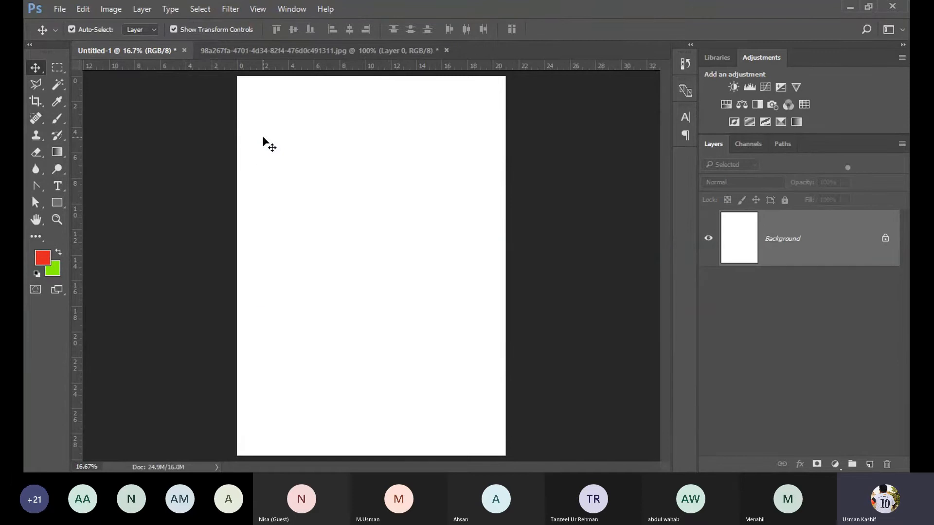
Copy the portrait smart object from the JPG document into Untitled-1 and scale it proportionally to 140.60%
{"action": "left_click", "coordinate": [256, 49]}
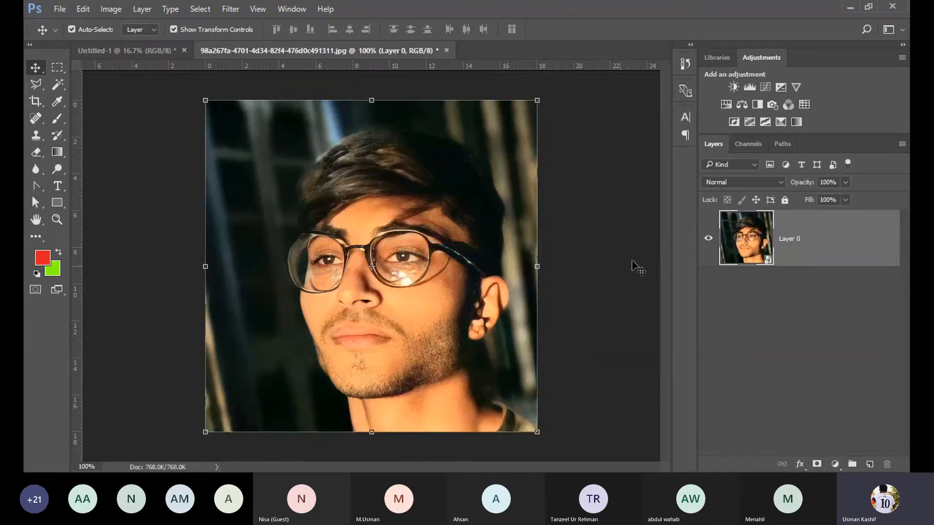
{"action": "left_click_drag", "start_coordinate": [394, 337], "coordinate": [535, 362]}
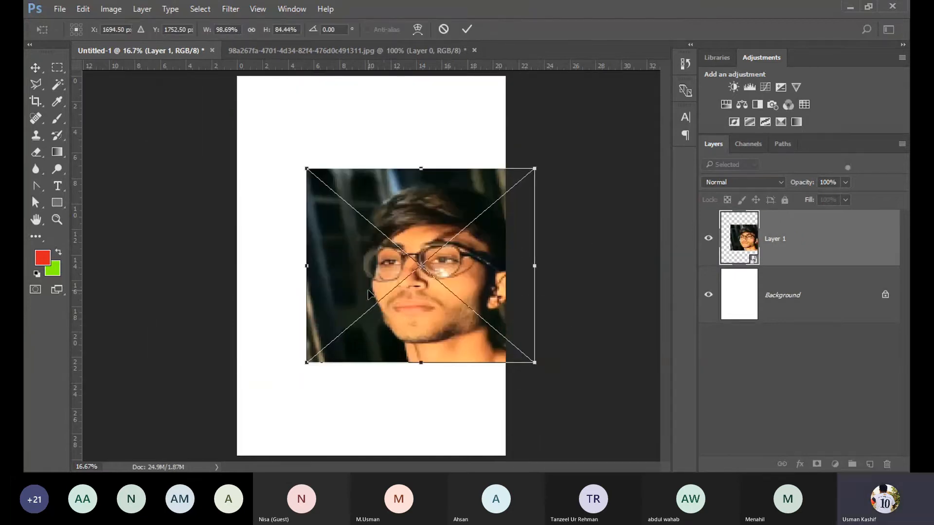
{"action": "key", "text": "ctrl+z"}
{"action": "left_click_drag", "start_coordinate": [360, 222], "coordinate": [496, 358]}
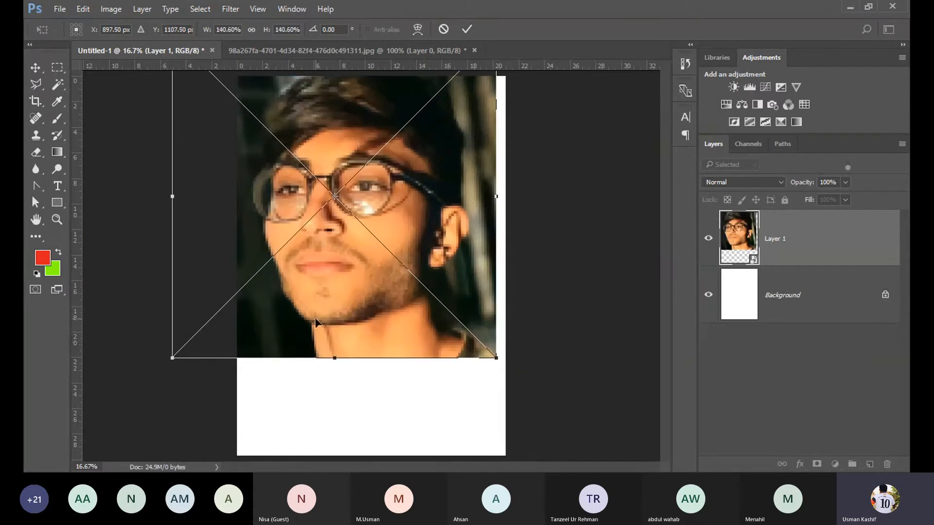
{"action": "key", "text": "Return"}
Reduce the portrait smart object to slightly less than the page width and centre it on the page
{"action": "left_click_drag", "start_coordinate": [311, 318], "coordinate": [337, 364]}
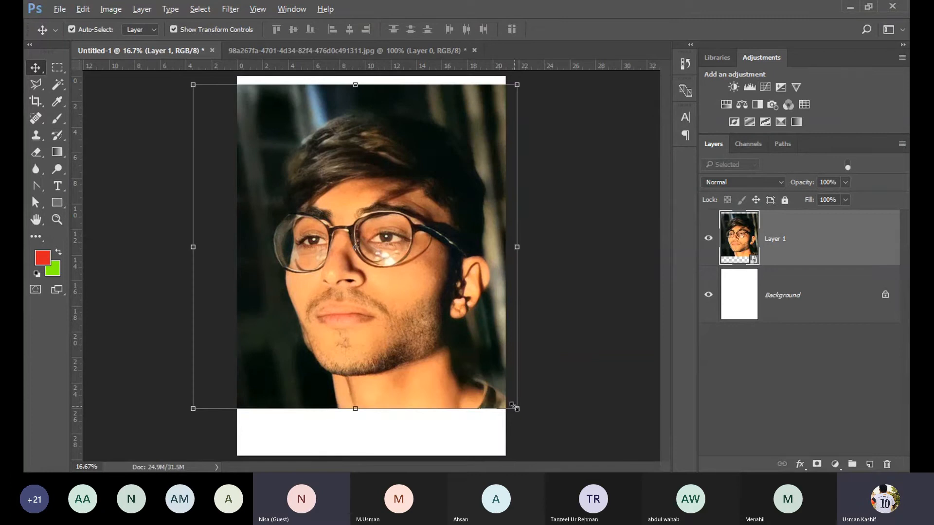
{"action": "left_click_drag", "start_coordinate": [517, 409], "coordinate": [497, 366]}
{"action": "key", "text": "Return"}
{"action": "key", "text": "Return"}
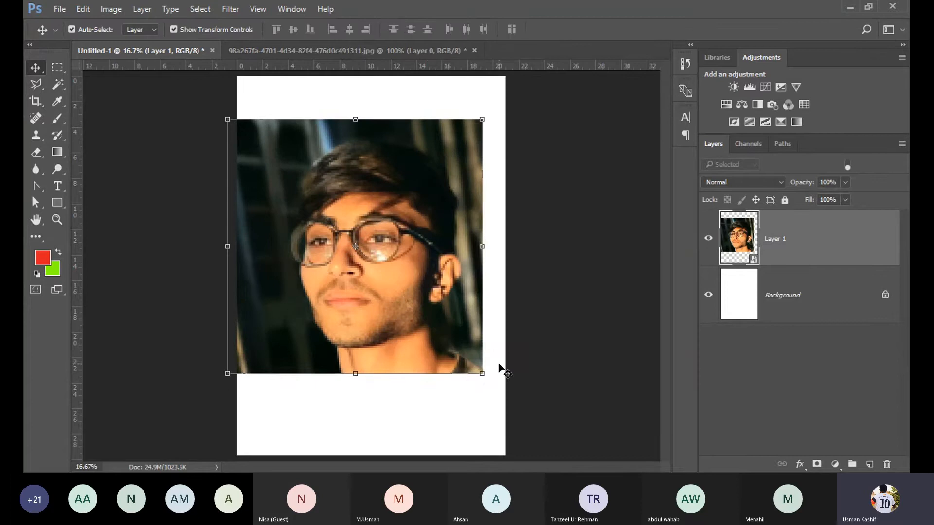
{"action": "left_click_drag", "start_coordinate": [385, 326], "coordinate": [402, 347]}
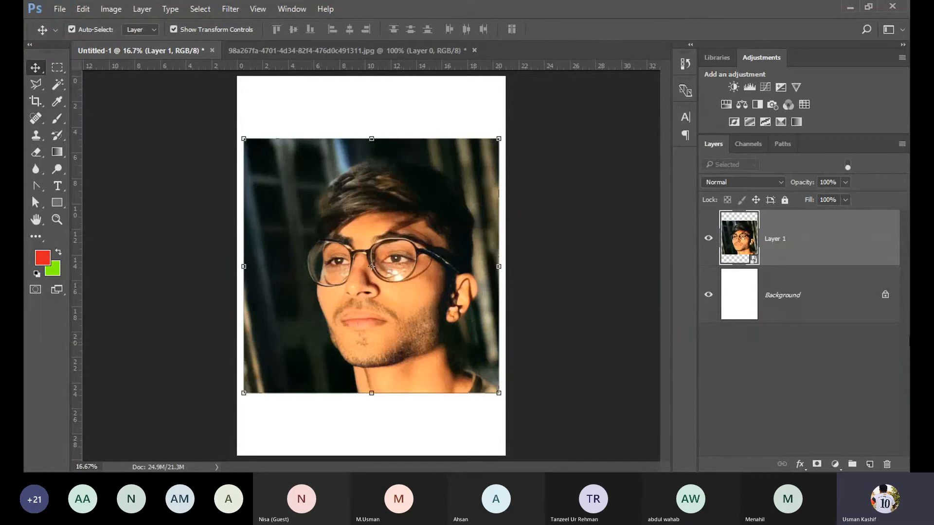
Rasterize the portrait's Layer 1 and convert it back to a smart object
{"action": "right_click", "coordinate": [827, 259]}
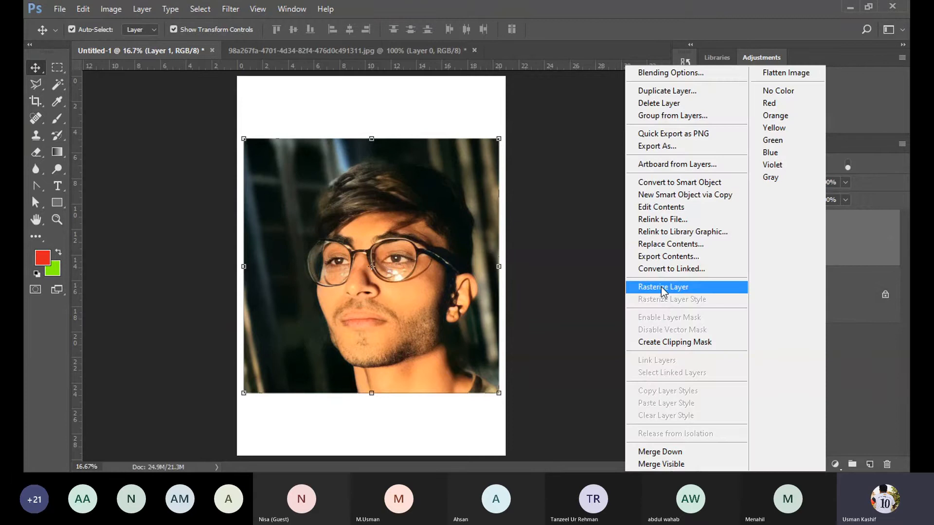
{"action": "left_click", "coordinate": [661, 287]}
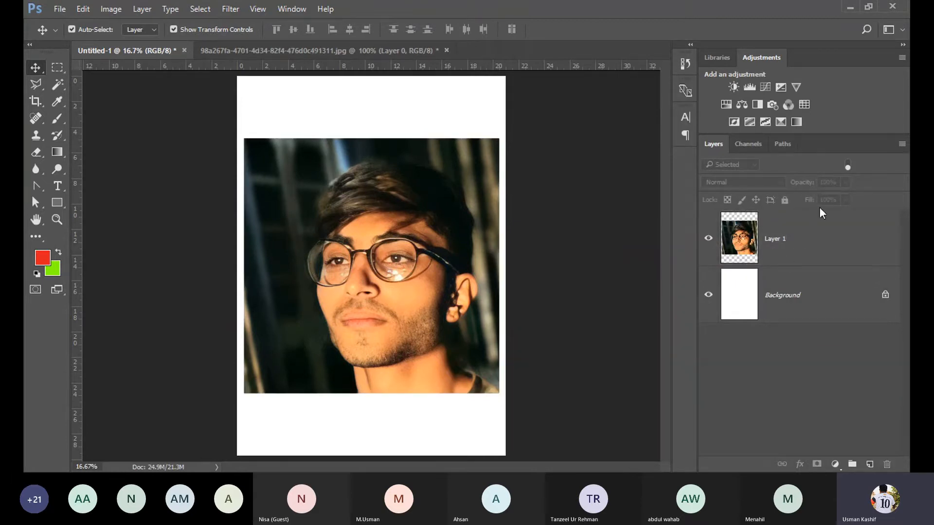
{"action": "left_click", "coordinate": [844, 238]}
{"action": "right_click", "coordinate": [846, 238]}
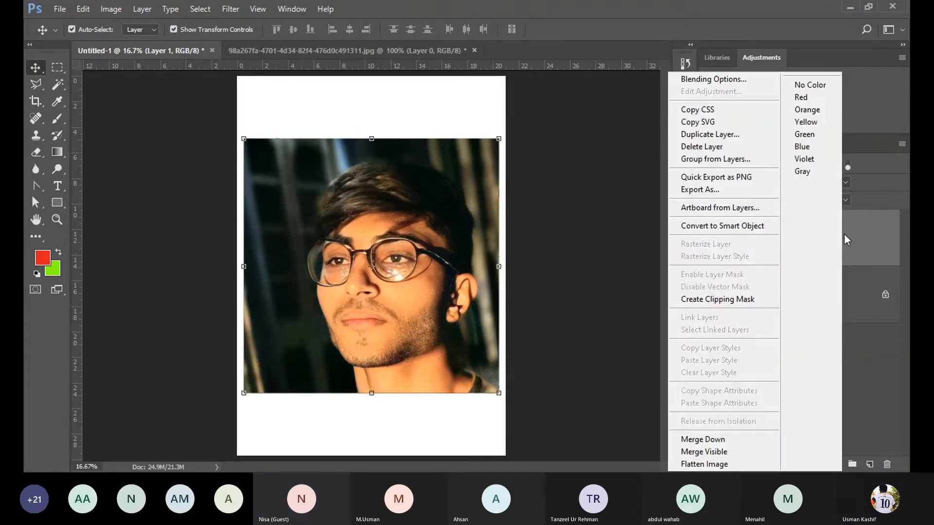
{"action": "left_click", "coordinate": [759, 226]}
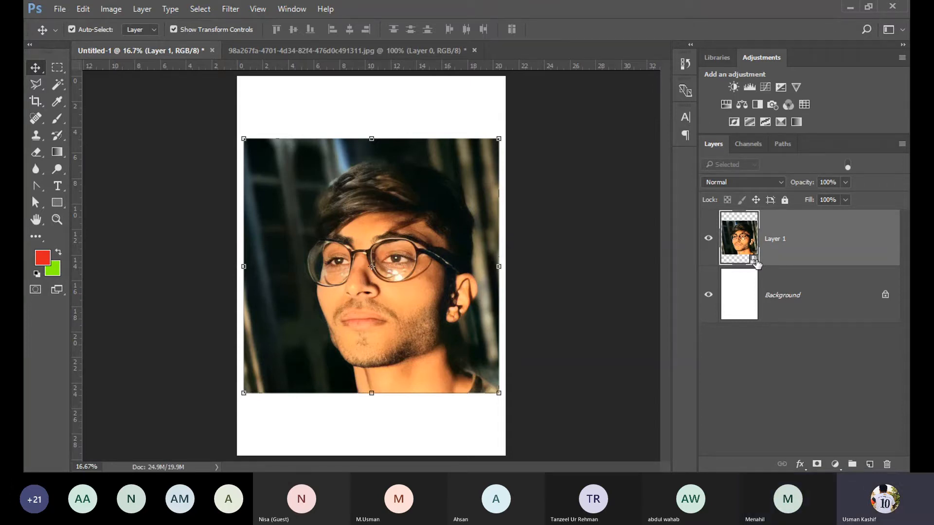
Close the portrait JPG and Untitled-1 without saving their changes
{"action": "left_click", "coordinate": [448, 48]}
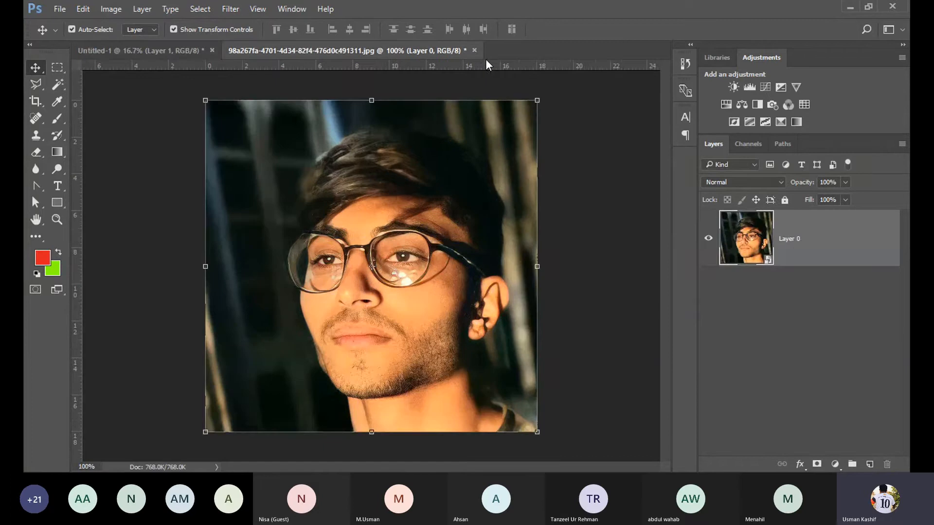
{"action": "left_click", "coordinate": [475, 50]}
{"action": "left_click", "coordinate": [419, 184]}
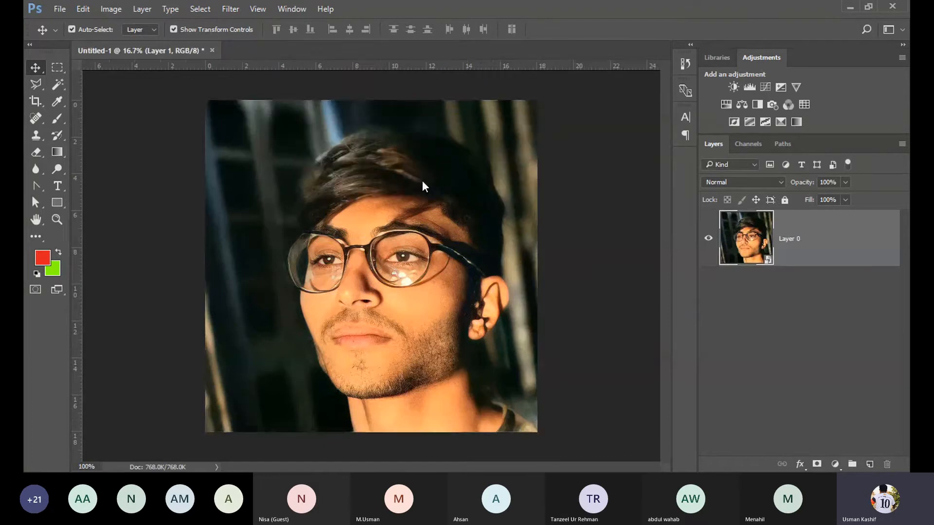
{"action": "left_click", "coordinate": [212, 50]}
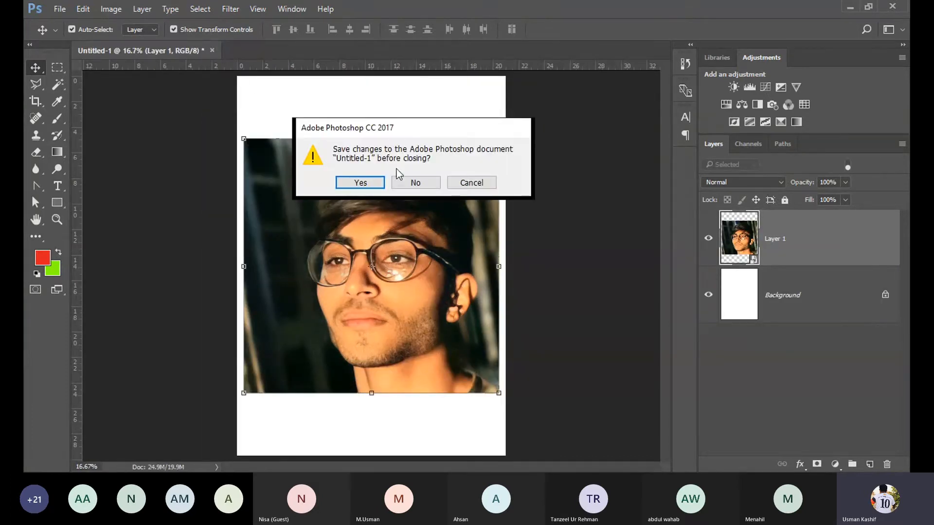
{"action": "left_click", "coordinate": [420, 184]}
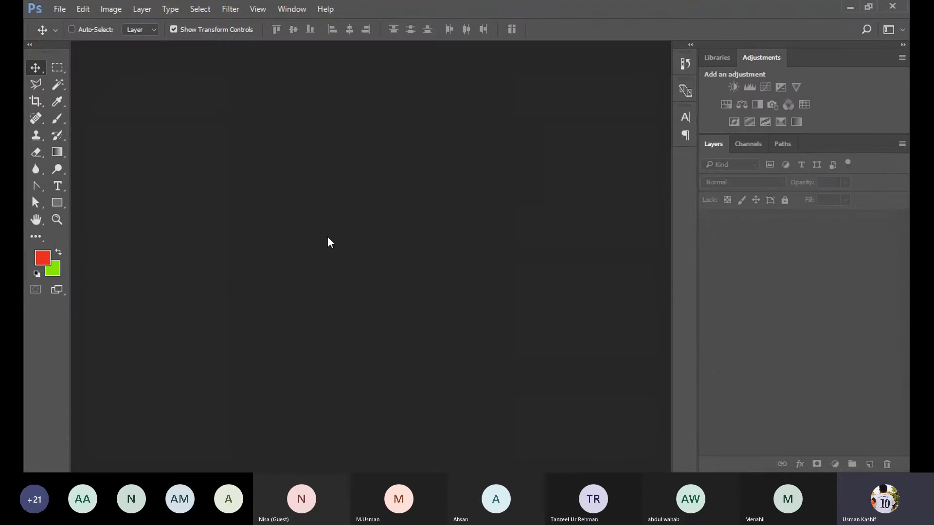
Open the ACE Rent a Car logo 5a2ae762db68181c8f184d54.png from the Desktop and nudge the logo slightly on its canvas
{"action": "key", "text": "ctrl+o"}
{"action": "left_click", "coordinate": [228, 159]}
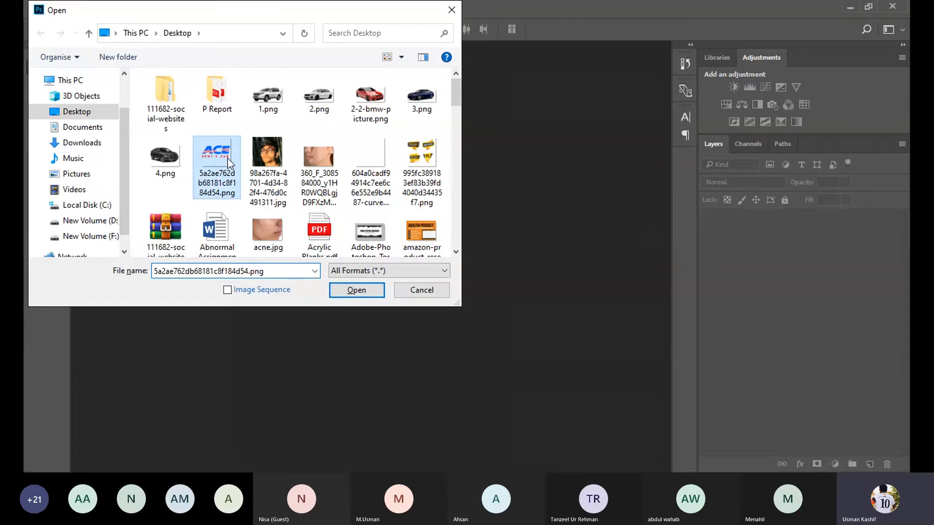
{"action": "double_click", "coordinate": [227, 158]}
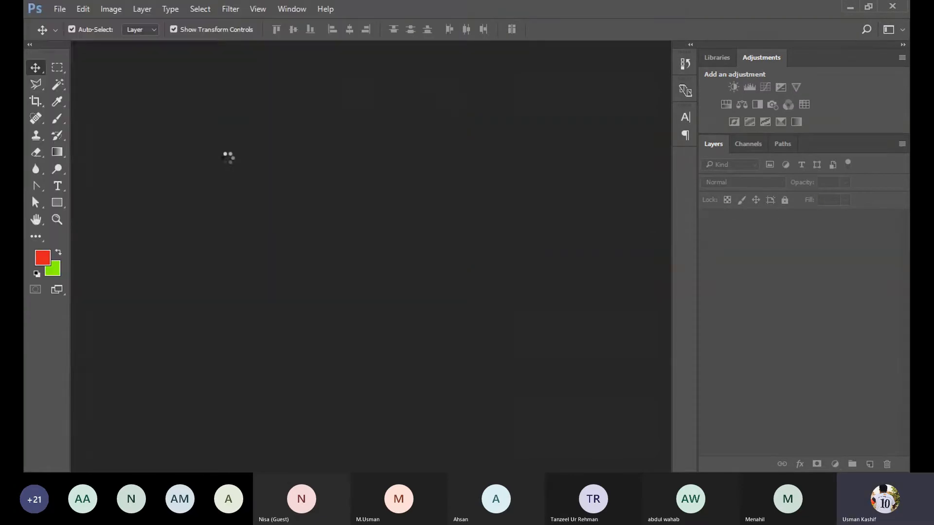
{"action": "mouse_move", "coordinate": [376, 284]}
{"action": "left_mouse_down"}
{"action": "mouse_move", "coordinate": [387, 273]}
{"action": "mouse_move", "coordinate": [379, 281]}
{"action": "left_mouse_up"}
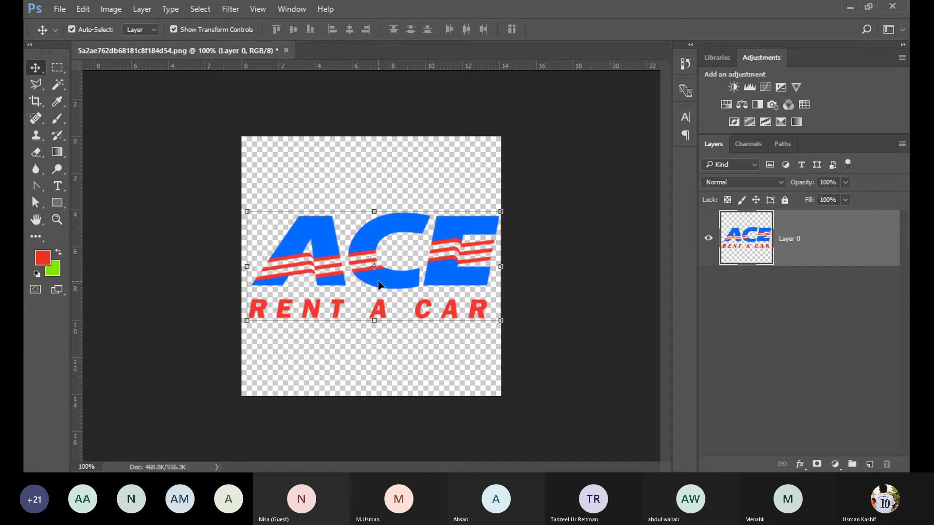
Fill the ACE Rent a Car logo layer with a muted medium blue, keeping its transparency preserved
{"action": "left_click", "coordinate": [41, 256]}
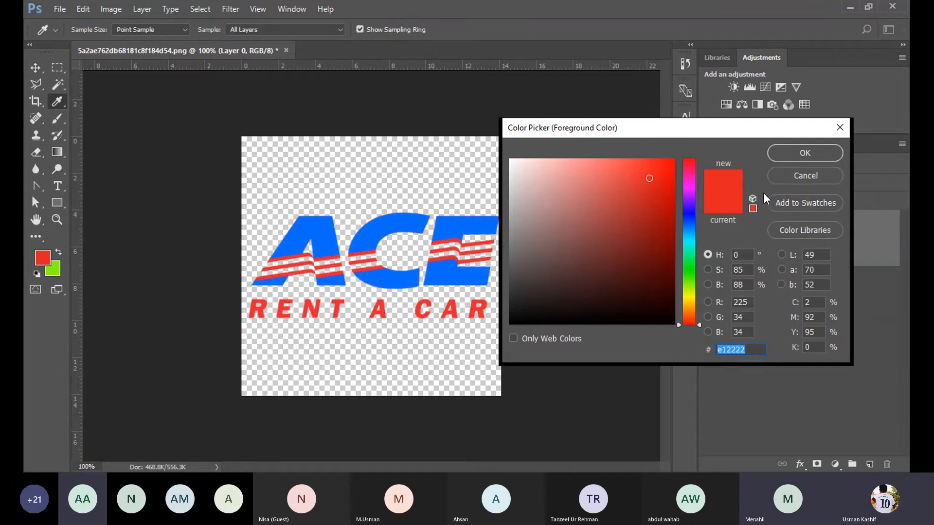
{"action": "left_click", "coordinate": [801, 175]}
{"action": "key", "text": "shift+F5"}
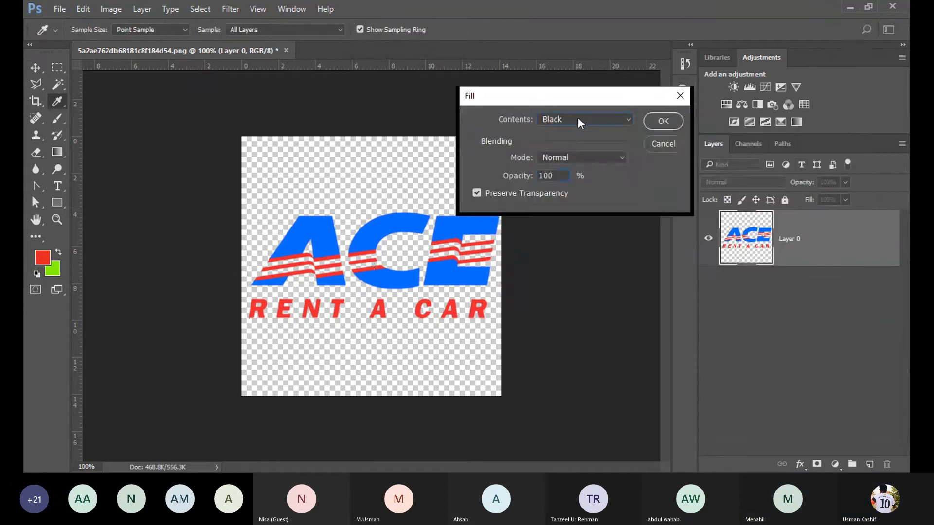
{"action": "left_click", "coordinate": [578, 118]}
{"action": "left_click", "coordinate": [571, 152]}
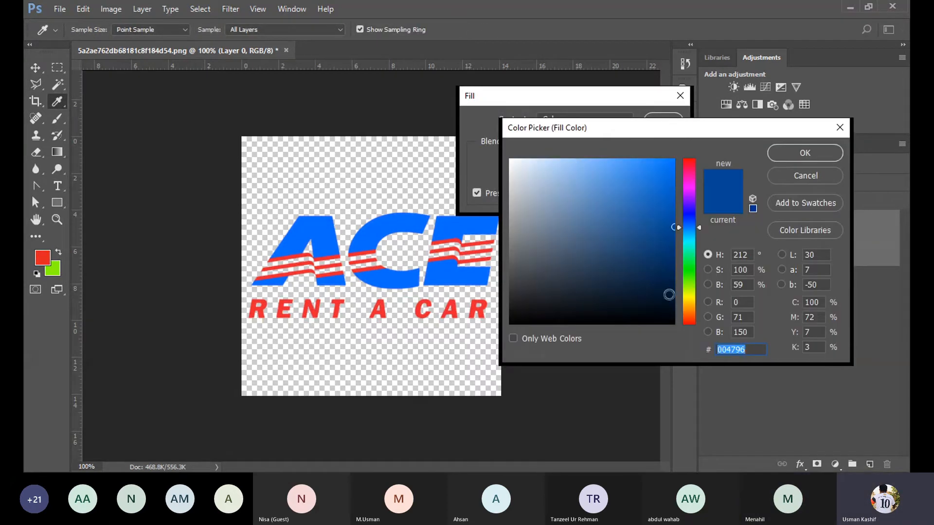
{"action": "left_click_drag", "start_coordinate": [659, 269], "coordinate": [605, 221]}
{"action": "left_click", "coordinate": [809, 154]}
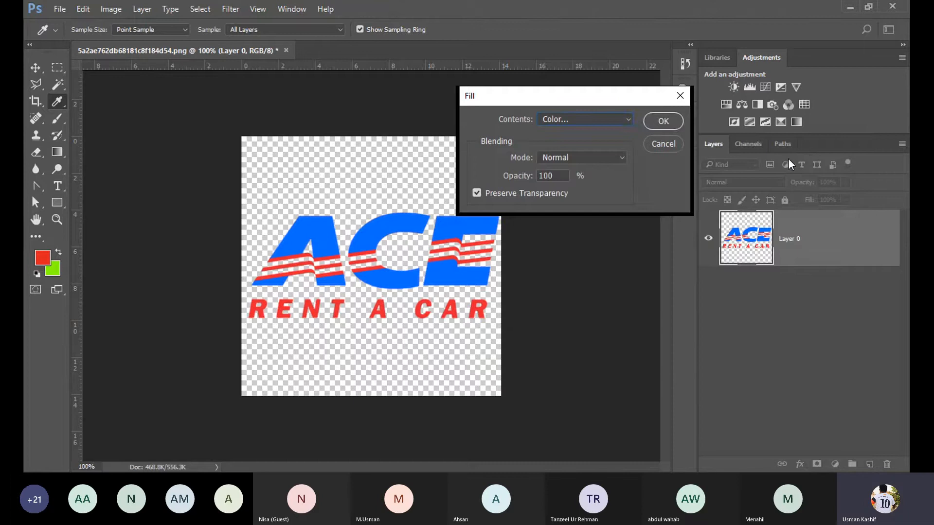
{"action": "left_click", "coordinate": [665, 121]}
{"action": "key", "text": "v"}
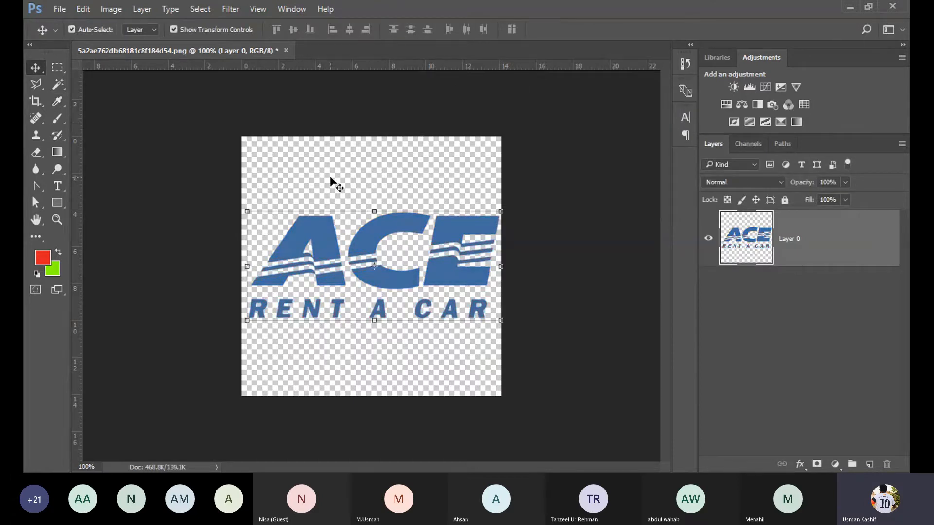
{"action": "left_click", "coordinate": [202, 203]}
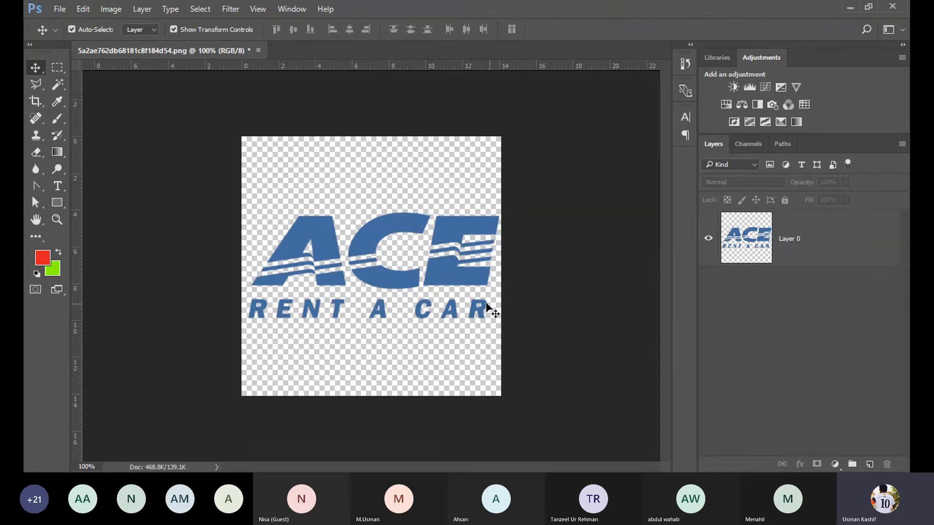
Refill the logo layer with the brighter blue #4095f4 at Normal mode and 100% opacity, preserving transparency
{"action": "left_click", "coordinate": [450, 277]}
{"action": "key", "text": "shift+F5"}
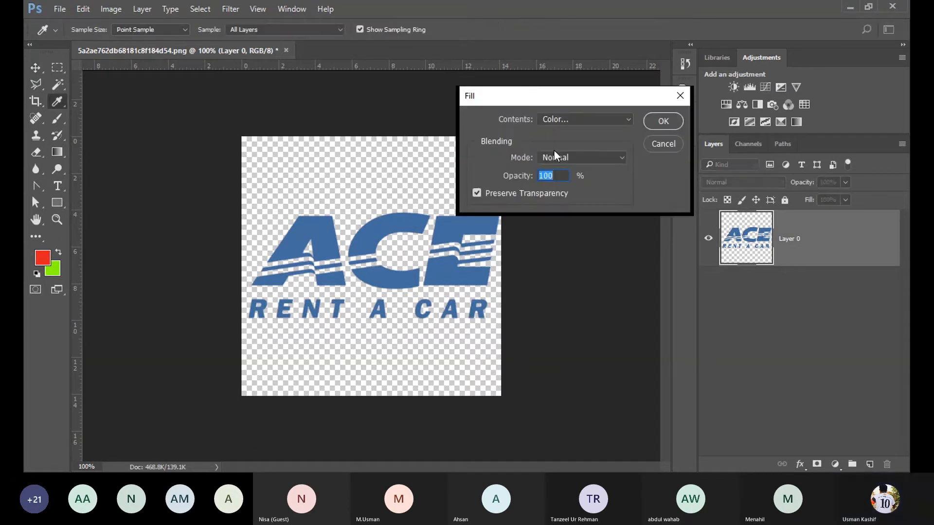
{"action": "left_click", "coordinate": [562, 119]}
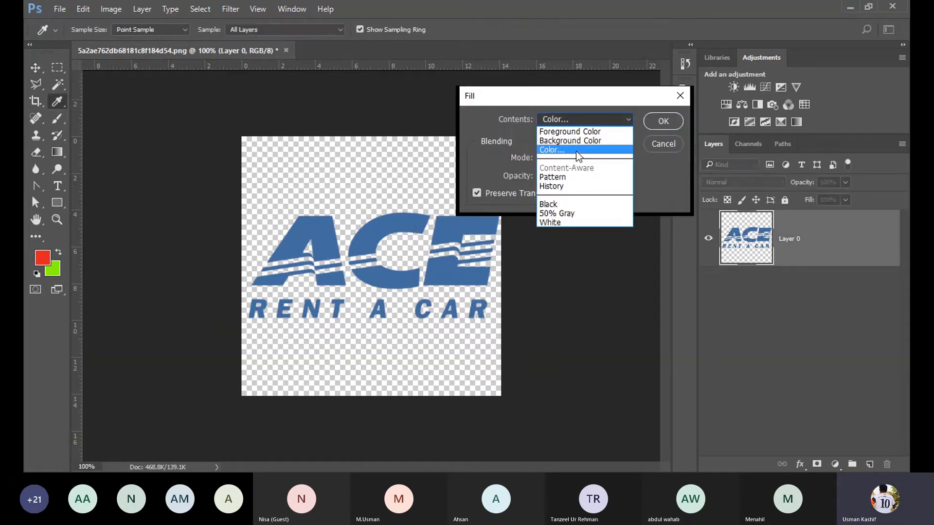
{"action": "left_click", "coordinate": [575, 152]}
{"action": "mouse_move", "coordinate": [606, 195]}
{"action": "left_mouse_down"}
{"action": "mouse_move", "coordinate": [615, 225]}
{"action": "mouse_move", "coordinate": [605, 254]}
{"action": "mouse_move", "coordinate": [596, 229]}
{"action": "mouse_move", "coordinate": [604, 181]}
{"action": "mouse_move", "coordinate": [631, 166]}
{"action": "left_mouse_up"}
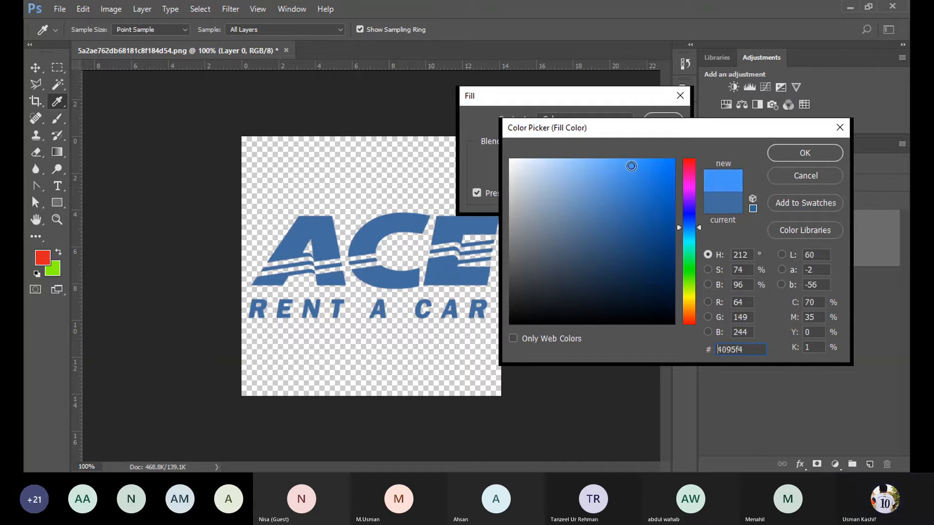
{"action": "left_click", "coordinate": [799, 153]}
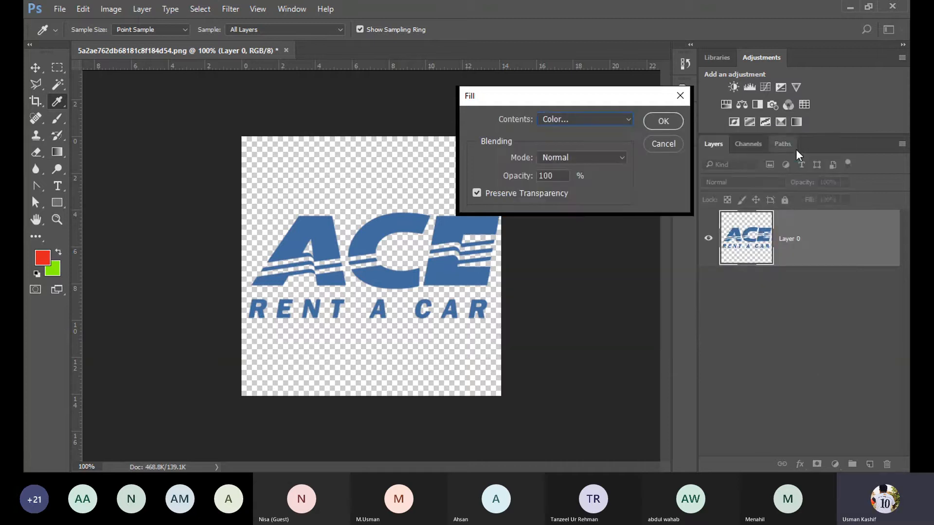
{"action": "left_click", "coordinate": [664, 121]}
{"action": "key", "text": "v"}
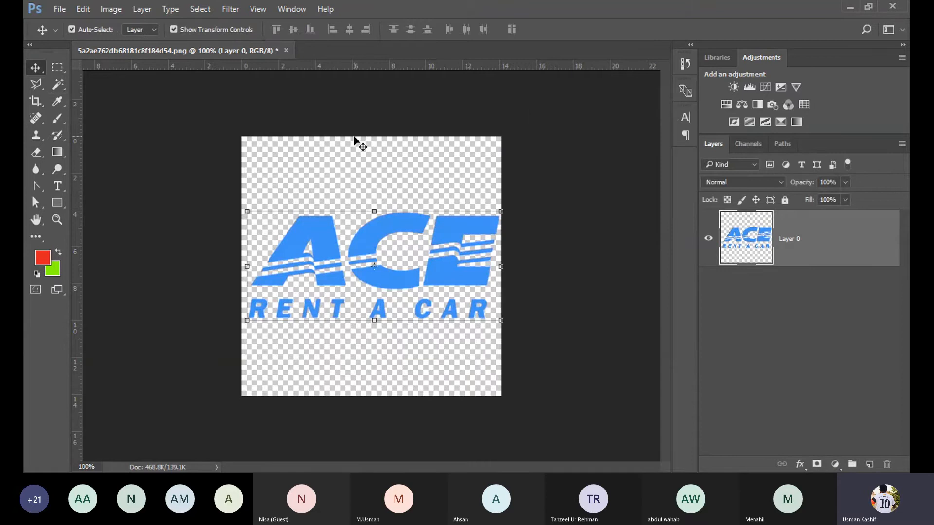
{"action": "left_click", "coordinate": [360, 146]}
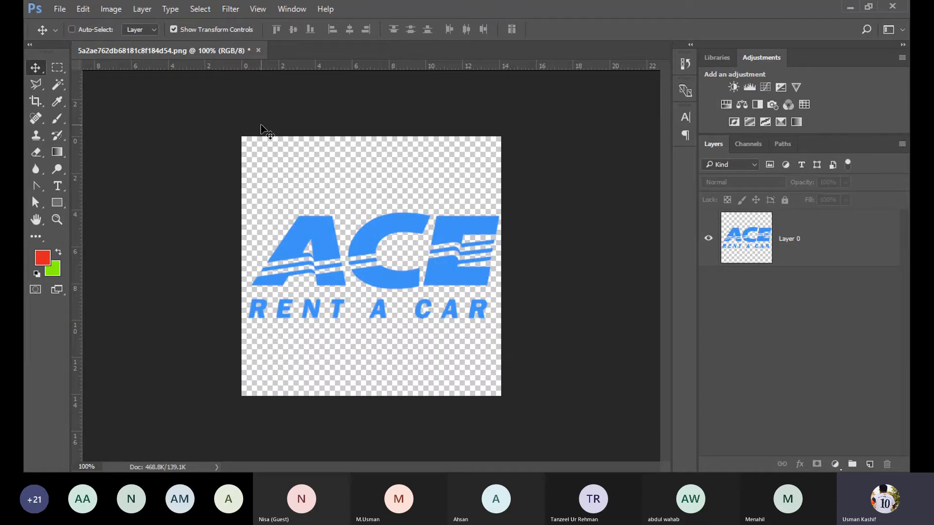
Open mockup 1.psd from the Mockups folder on New Volume (F:) and decline creating a library from it
{"action": "key", "text": "ctrl+o"}
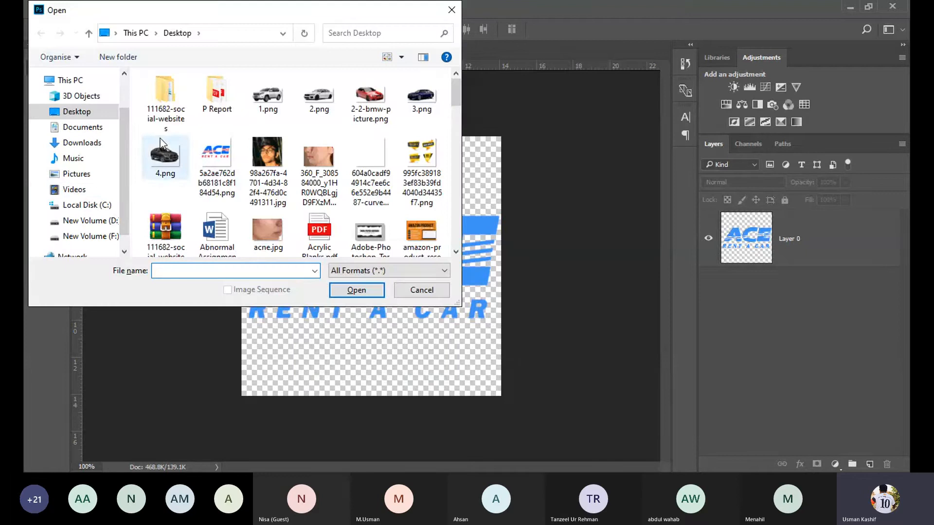
{"action": "left_click", "coordinate": [92, 236]}
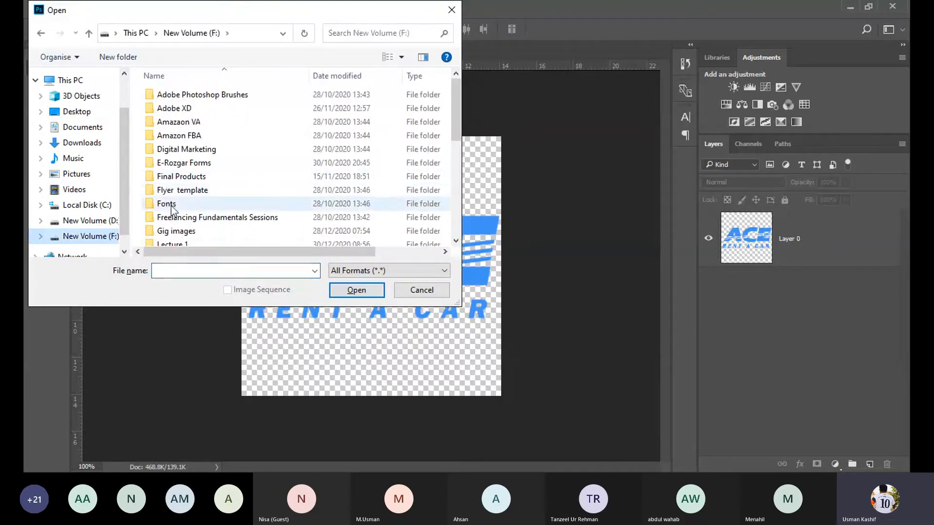
{"action": "scroll", "coordinate": [171, 209], "scroll_direction": "down", "scroll_amount": 1}
{"action": "scroll", "coordinate": [171, 209], "scroll_direction": "down", "scroll_amount": 1}
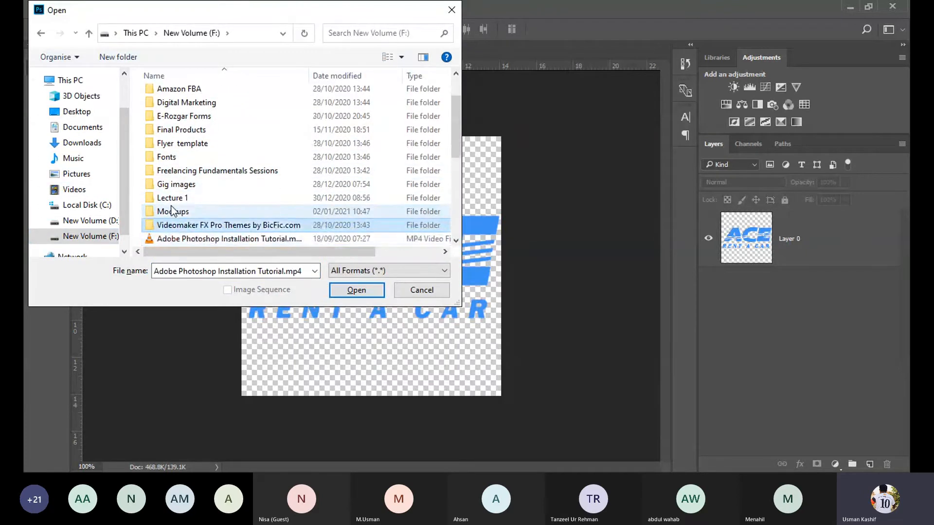
{"action": "double_click", "coordinate": [171, 211]}
{"action": "scroll", "coordinate": [171, 202], "scroll_direction": "down", "scroll_amount": 1}
{"action": "left_click", "coordinate": [170, 205]}
{"action": "scroll", "coordinate": [171, 206], "scroll_direction": "down", "scroll_amount": 1}
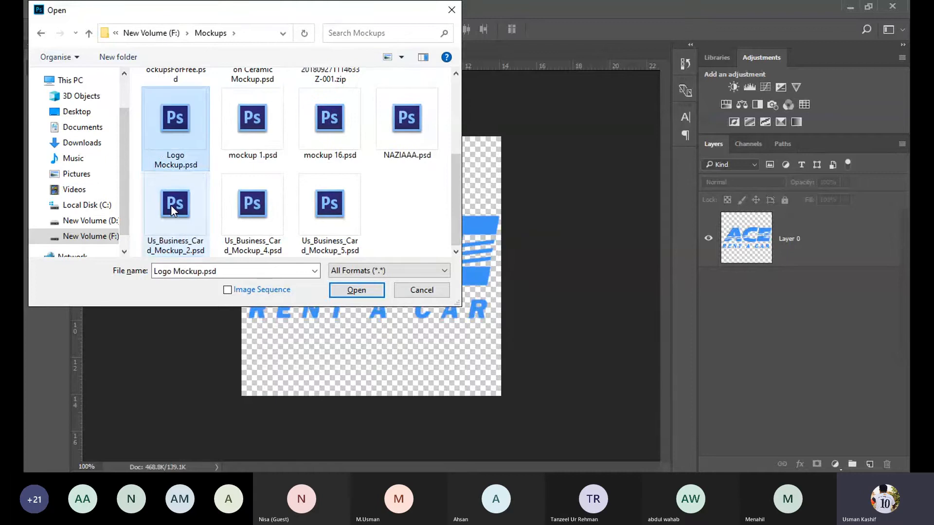
{"action": "key", "text": "Right"}
{"action": "key", "text": "Return"}
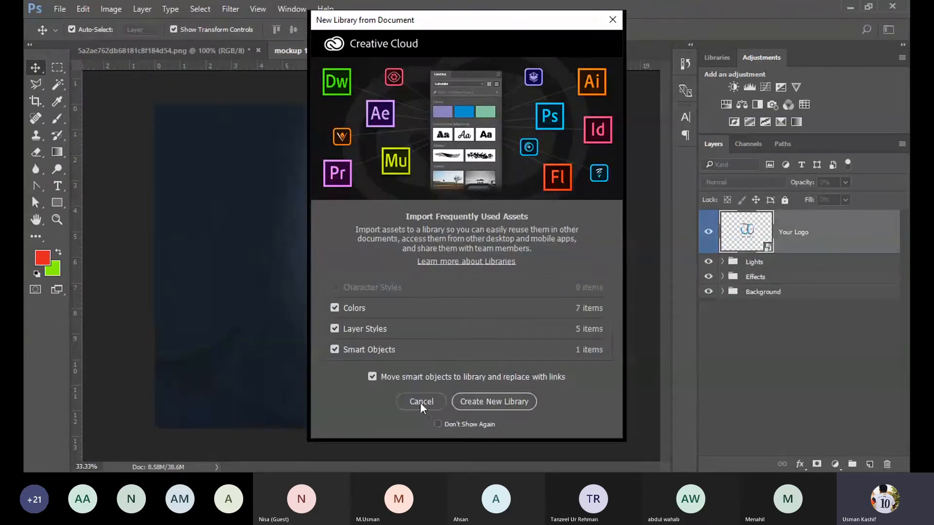
{"action": "left_click", "coordinate": [420, 403]}
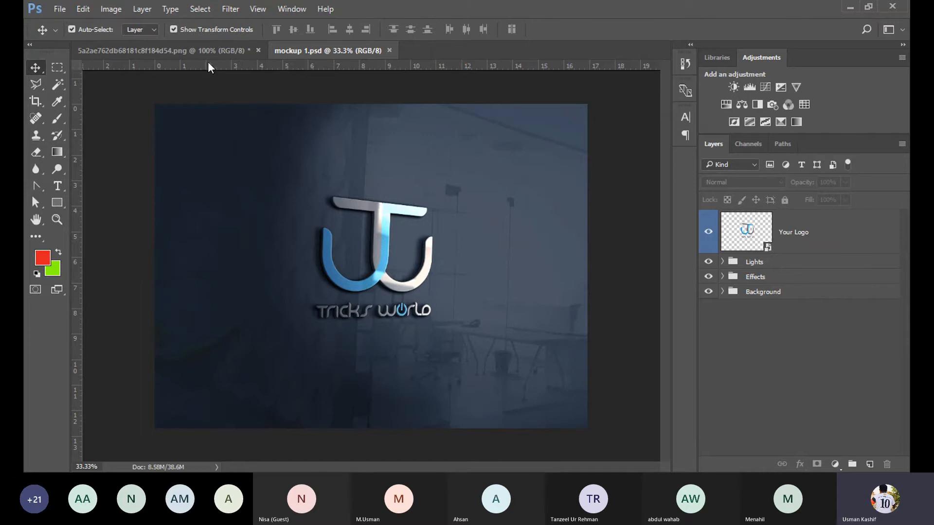
{"action": "left_click", "coordinate": [200, 46]}
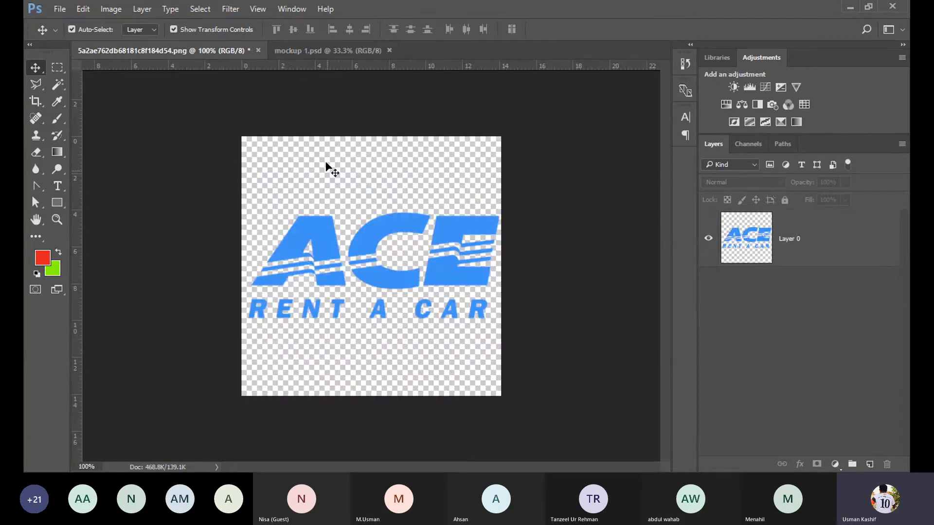
{"action": "left_click", "coordinate": [321, 54]}
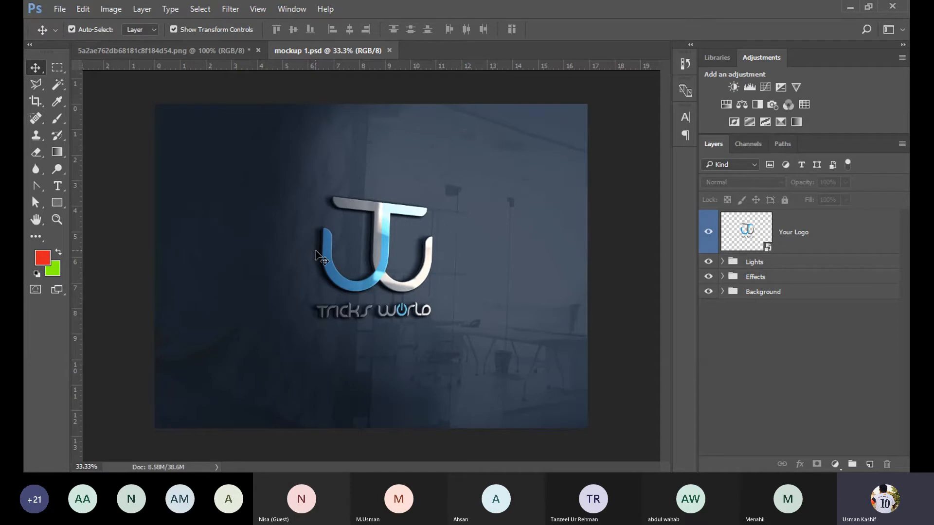
{"action": "left_click", "coordinate": [143, 54]}
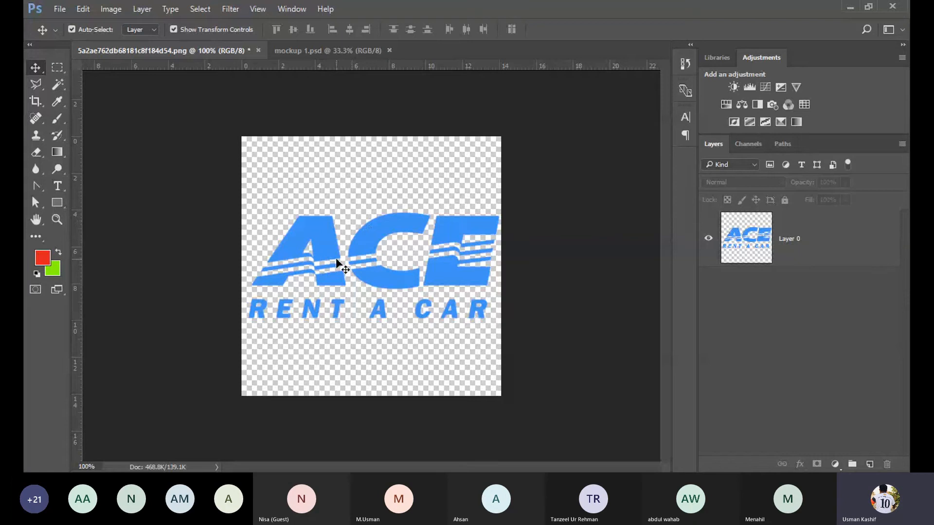
Open the contents of the Your Logo smart object in mockup 1.psd, discarding the embedded colour profile
{"action": "left_click", "coordinate": [340, 51]}
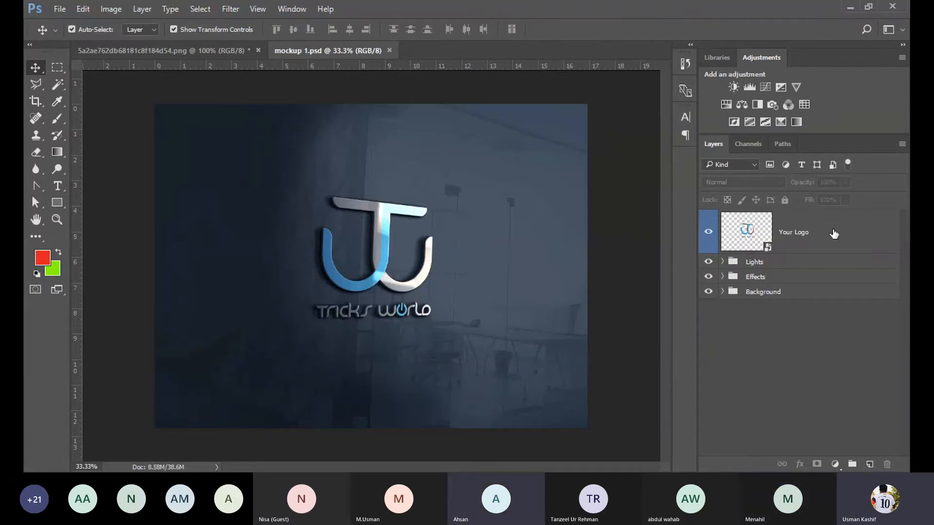
{"action": "double_click", "coordinate": [769, 249]}
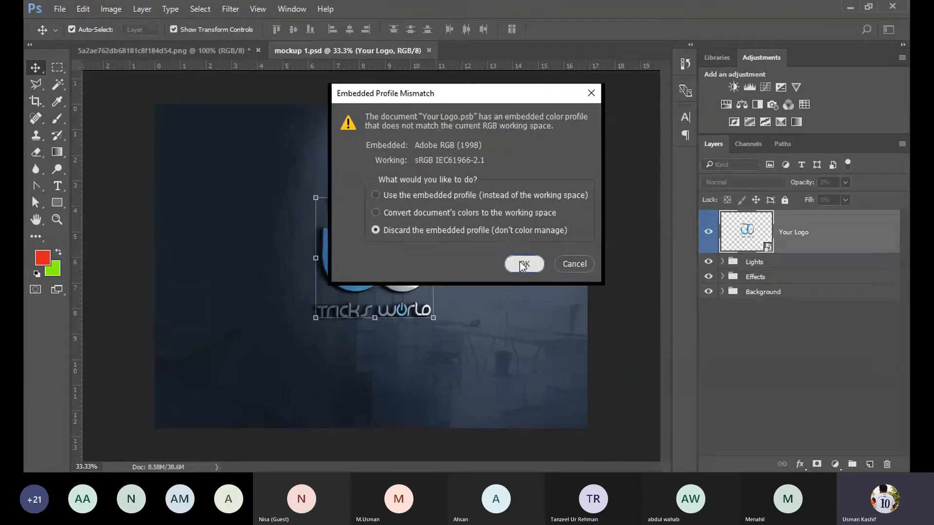
{"action": "left_click", "coordinate": [523, 264]}
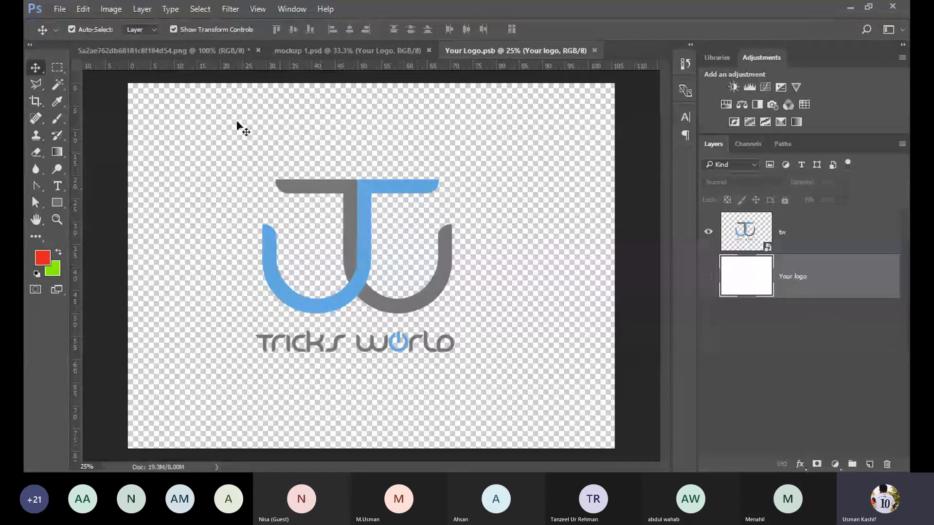
Copy the blue ACE logo into Your Logo.psb and enlarge it to a little under two-thirds of the canvas width
{"action": "left_click", "coordinate": [142, 46]}
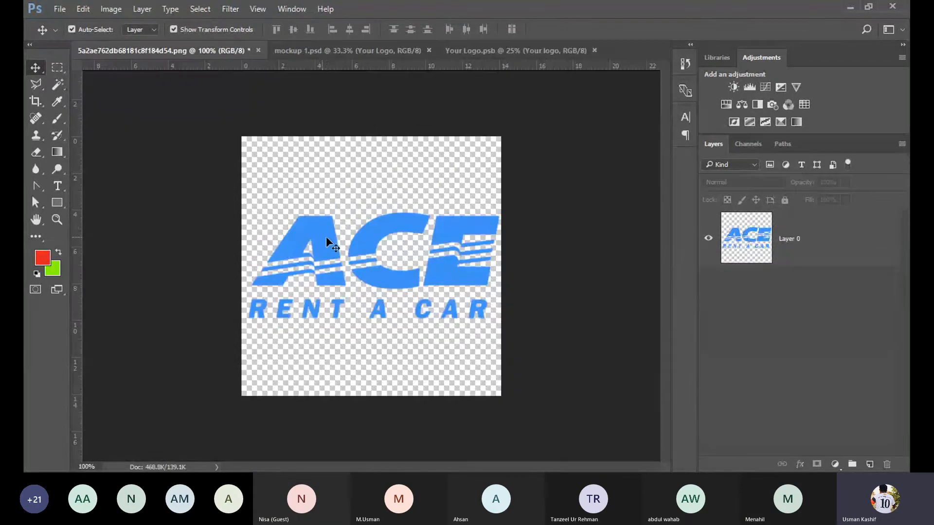
{"action": "left_click_drag", "start_coordinate": [372, 258], "coordinate": [349, 249]}
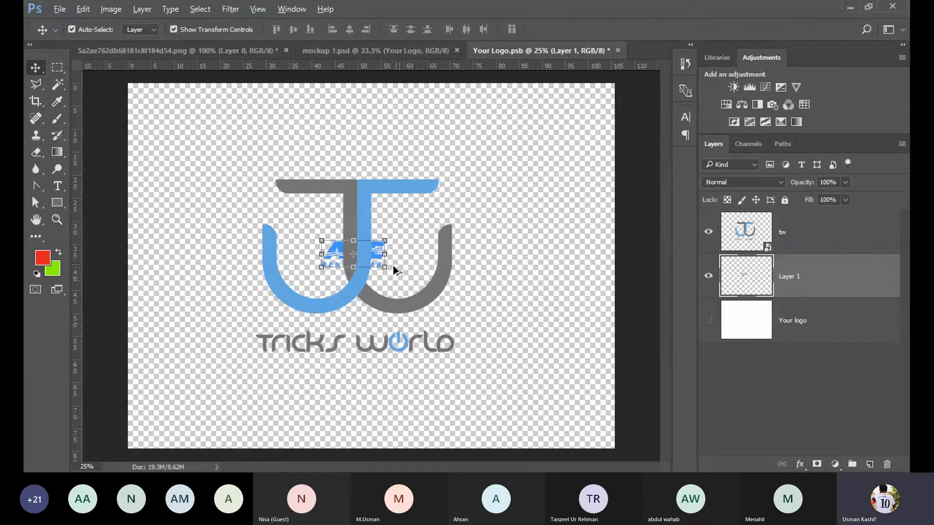
{"action": "left_click_drag", "start_coordinate": [385, 266], "coordinate": [497, 344]}
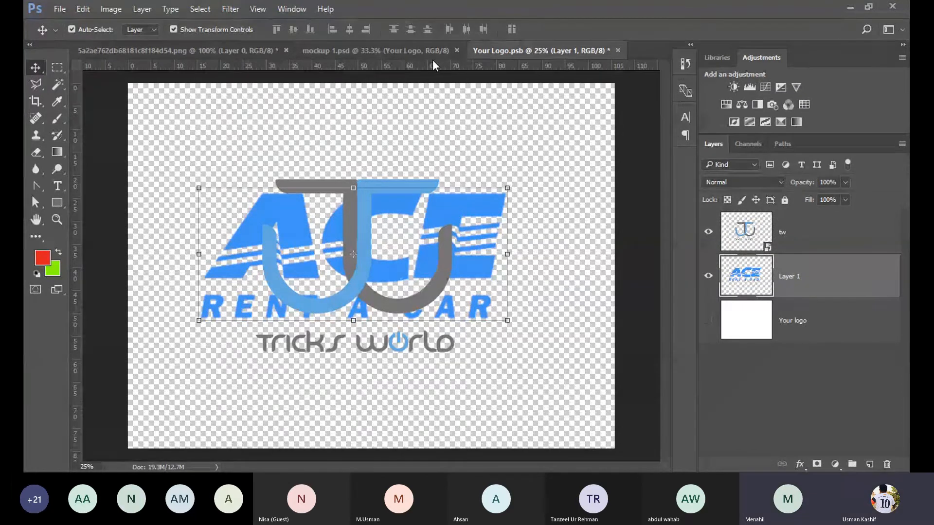
Save Your Logo.psb with the added ACE logo and check the result in mockup 1.psd
{"action": "left_click", "coordinate": [415, 55]}
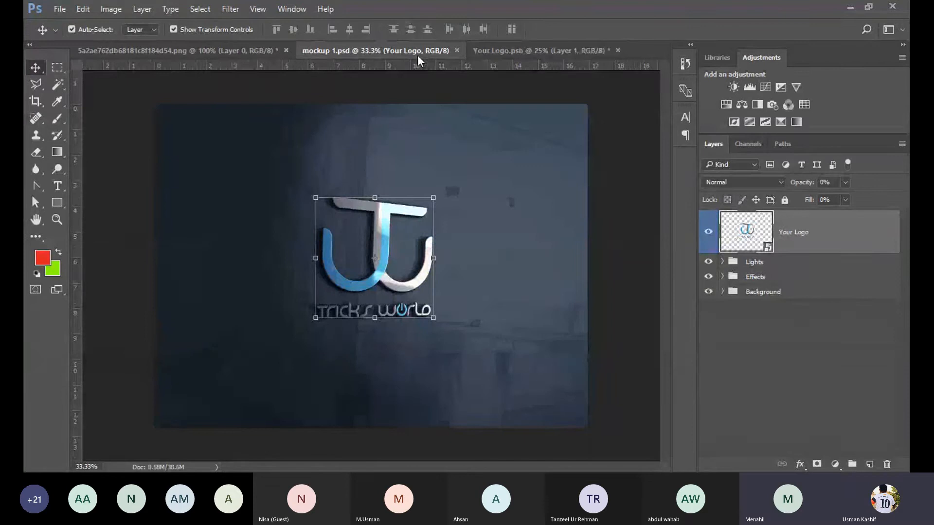
{"action": "left_click", "coordinate": [529, 50]}
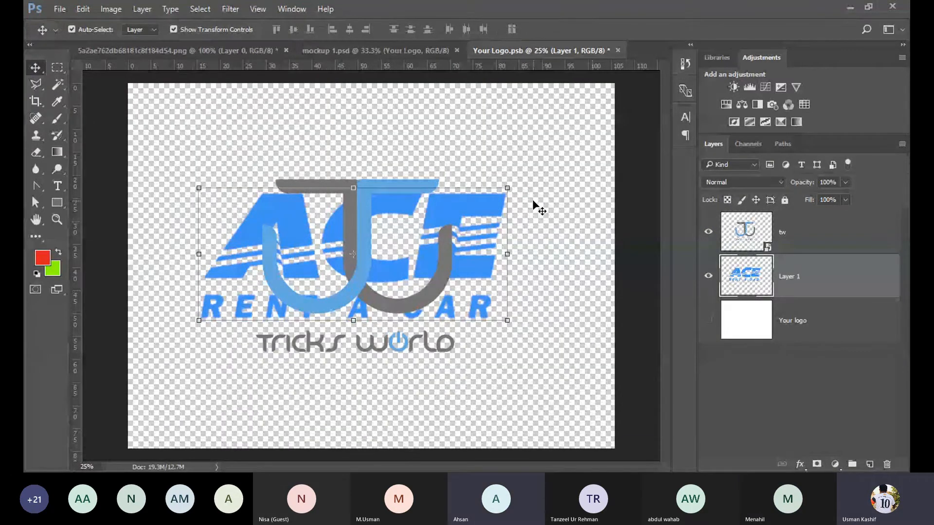
{"action": "key", "text": "ctrl"}
{"action": "key", "text": "ctrl+s"}
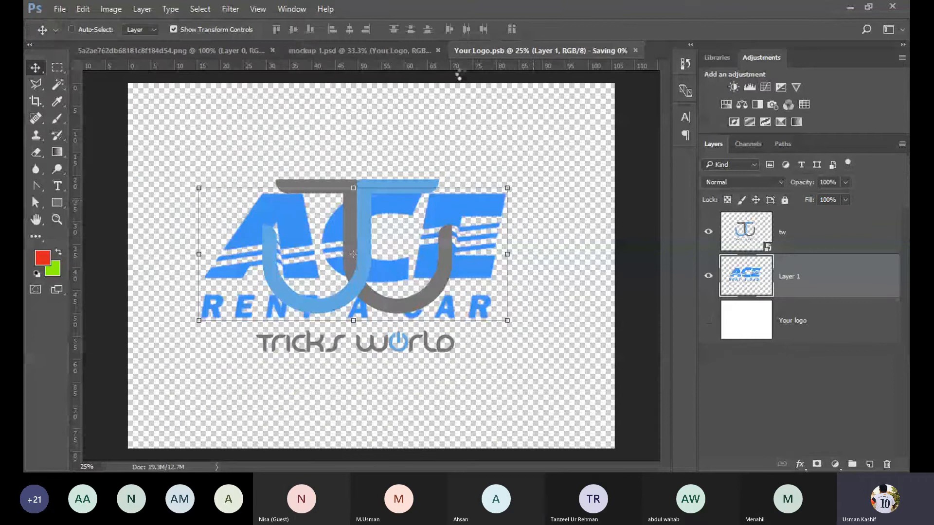
{"action": "left_click", "coordinate": [404, 52]}
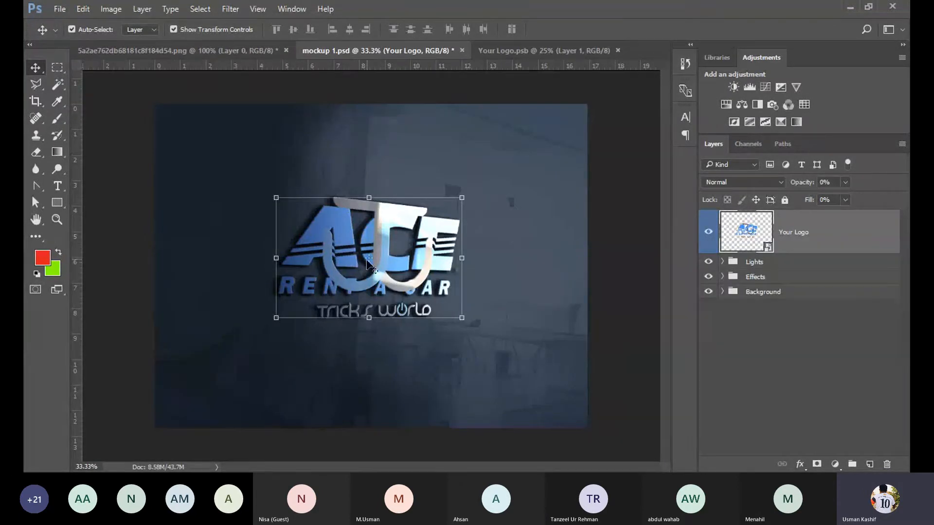
Delete the Tricks World logo layer "tw" from Your Logo.psb and save the file
{"action": "left_click", "coordinate": [521, 51]}
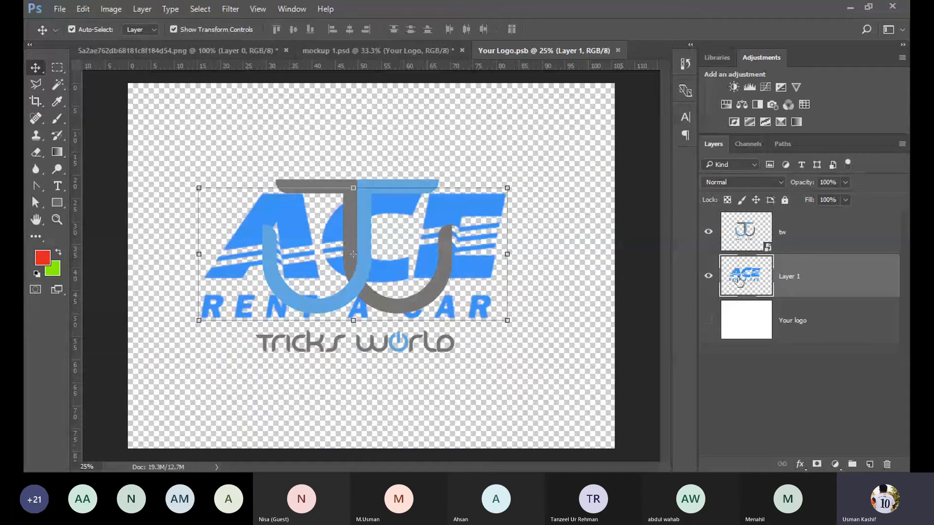
{"action": "left_click", "coordinate": [711, 235]}
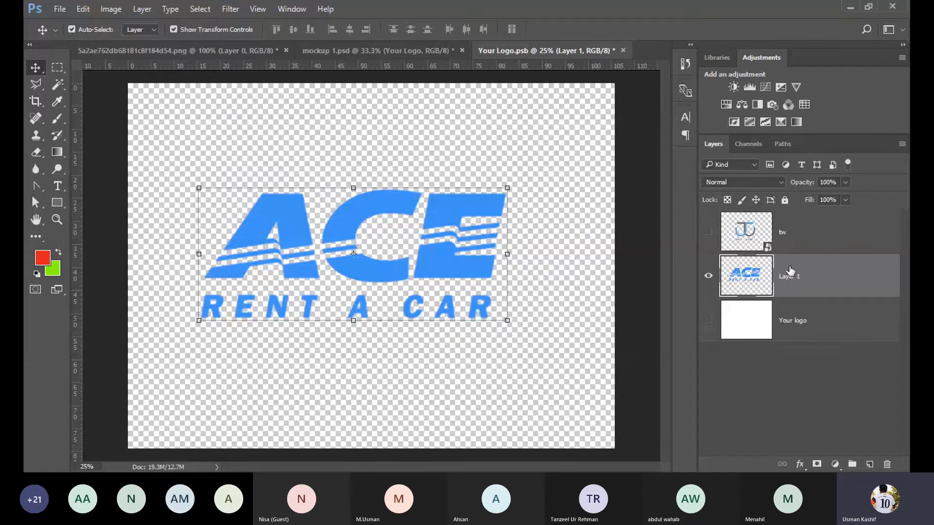
{"action": "left_click", "coordinate": [813, 250]}
{"action": "left_click_drag", "start_coordinate": [827, 232], "coordinate": [893, 467]}
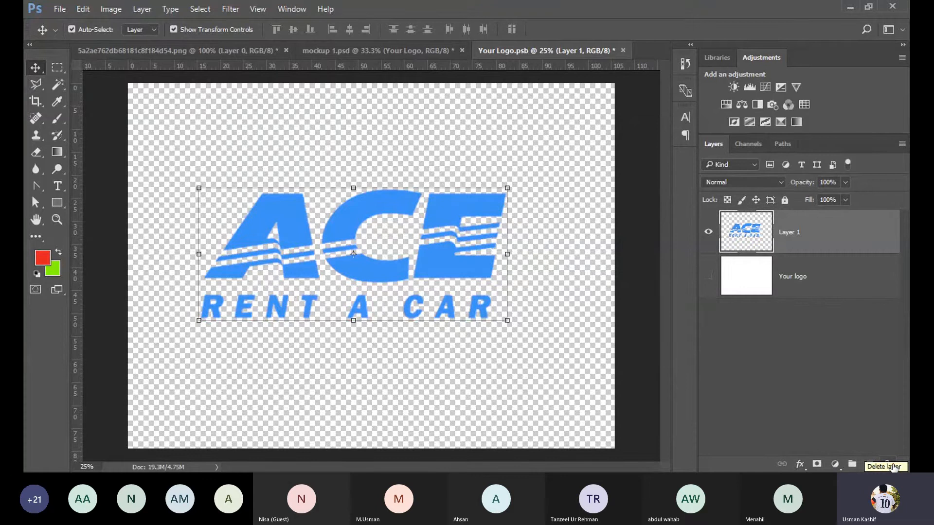
{"action": "key", "text": "ctrl+s"}
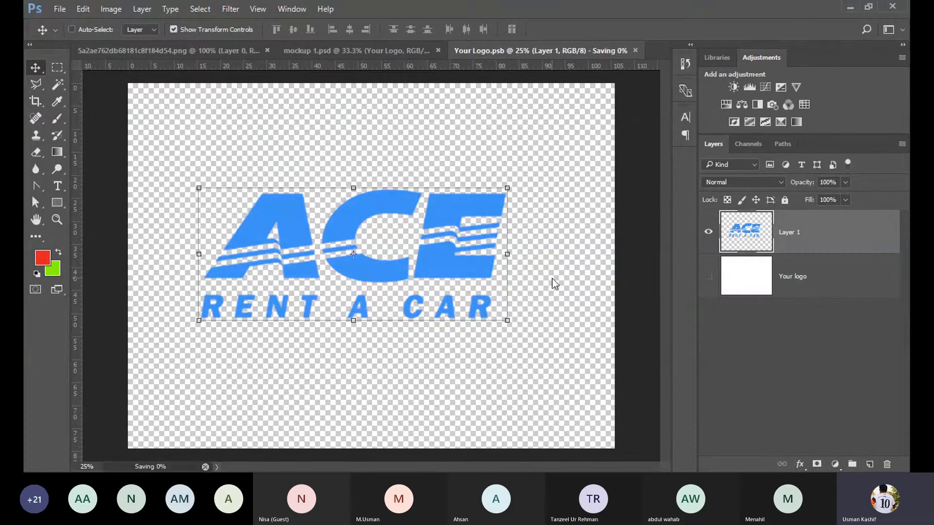
Check the ACE logo in mockup 1.psd, and open mockup 16.psd from the Mockups folder without creating a library
{"action": "left_click", "coordinate": [411, 51]}
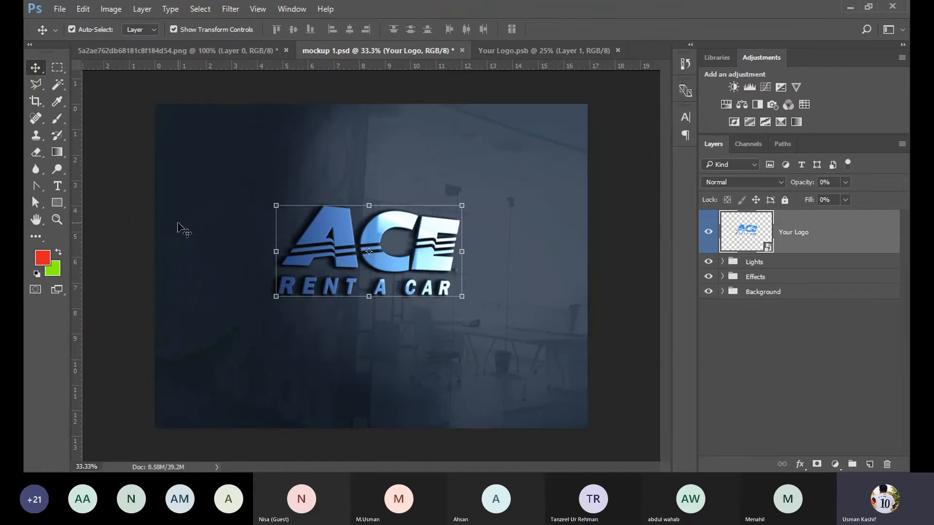
{"action": "left_click", "coordinate": [128, 225]}
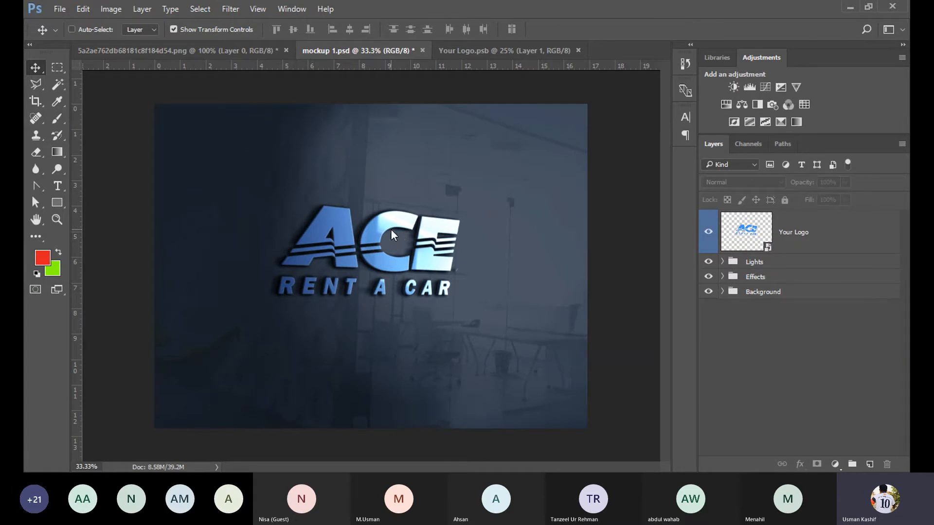
{"action": "key", "text": "ctrl+o"}
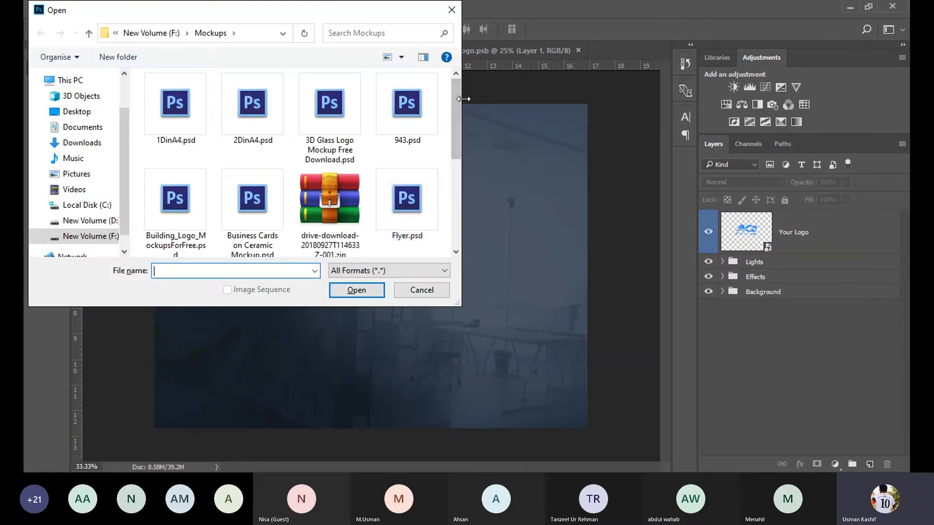
{"action": "left_click_drag", "start_coordinate": [458, 115], "coordinate": [454, 206]}
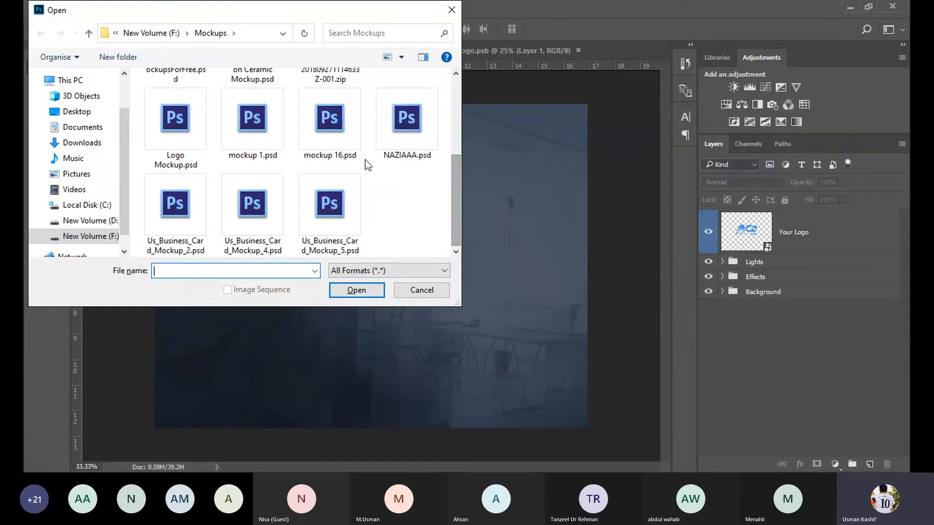
{"action": "double_click", "coordinate": [335, 138]}
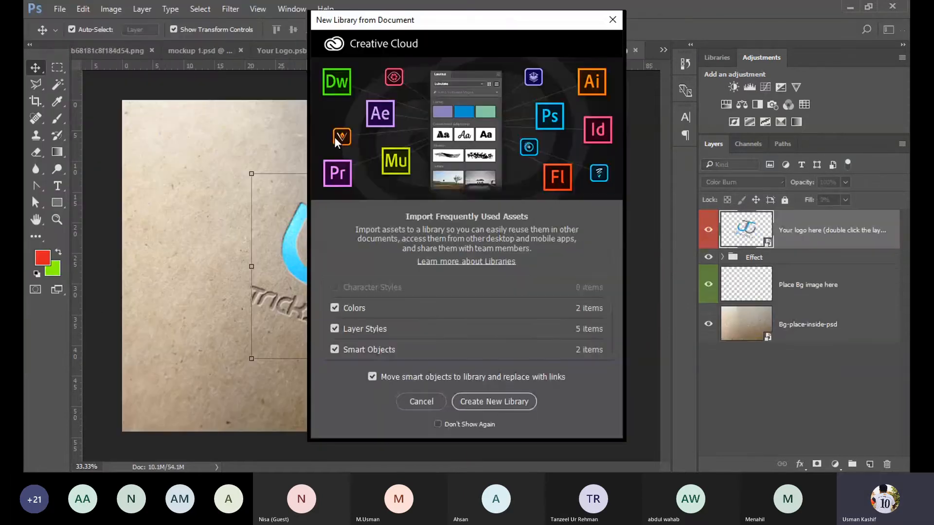
{"action": "left_click", "coordinate": [420, 401]}
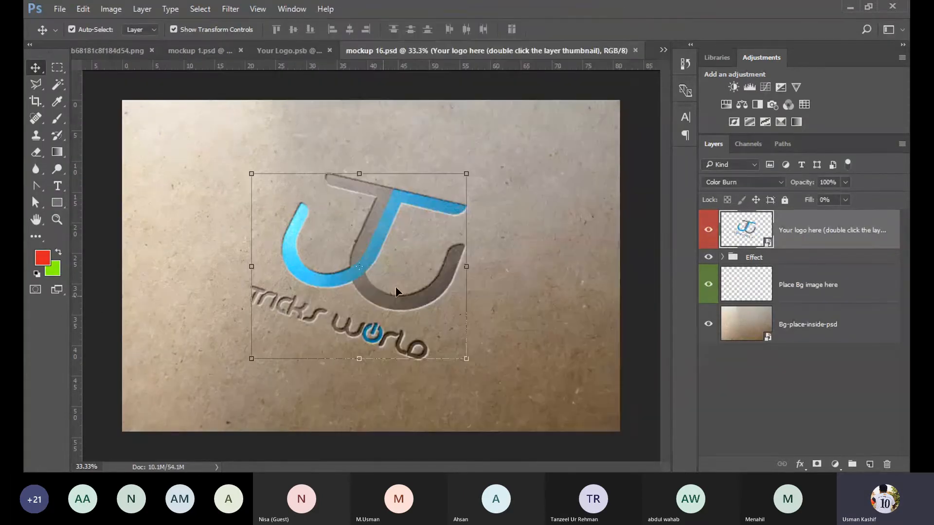
Close mockup 1.psd and its smart object document Your Logo.psb
{"action": "left_click", "coordinate": [287, 45]}
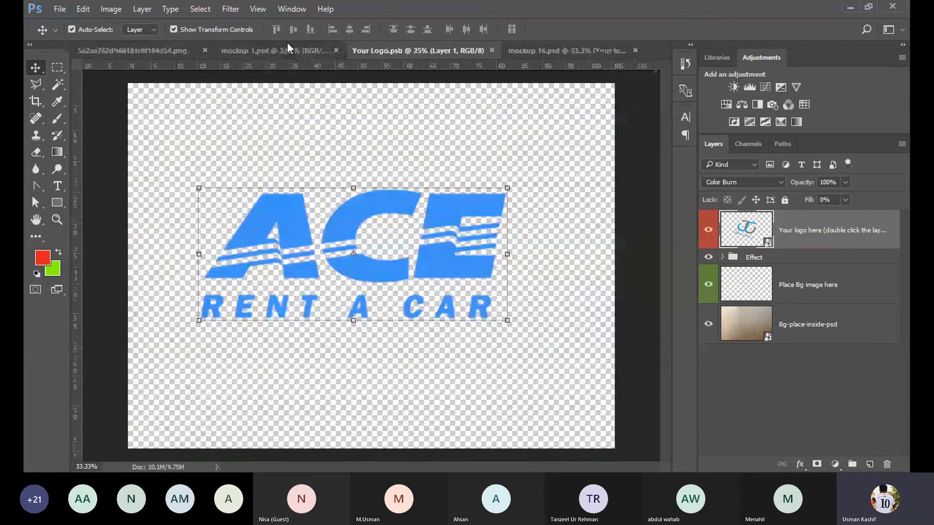
{"action": "left_click", "coordinate": [335, 51]}
{"action": "left_click", "coordinate": [413, 184]}
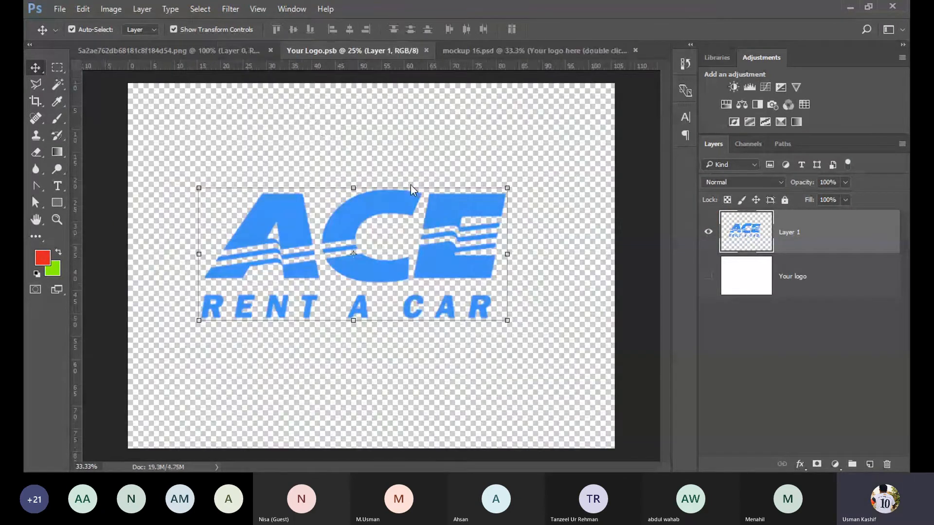
{"action": "left_click", "coordinate": [427, 50]}
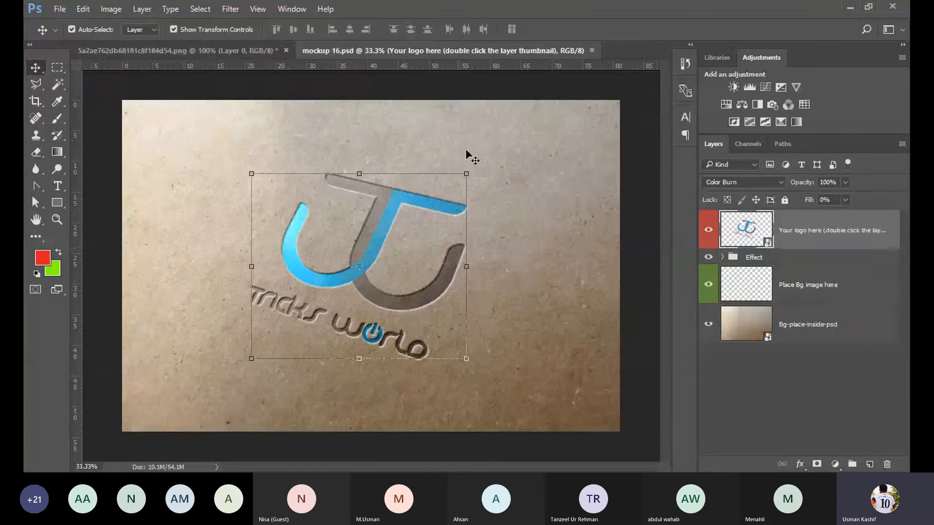
Open the contents of the "Your logo here" smart object in mockup 16.psd
{"action": "left_click", "coordinate": [244, 48]}
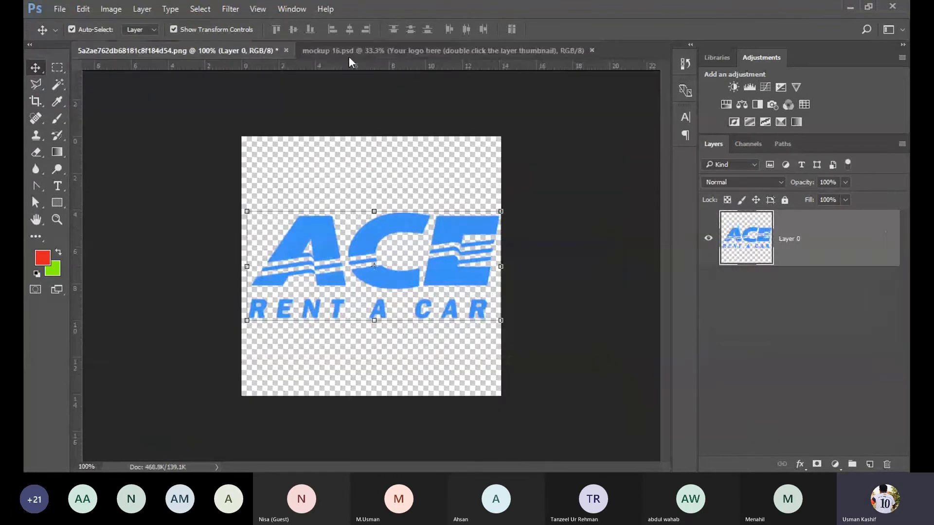
{"action": "left_click", "coordinate": [360, 49]}
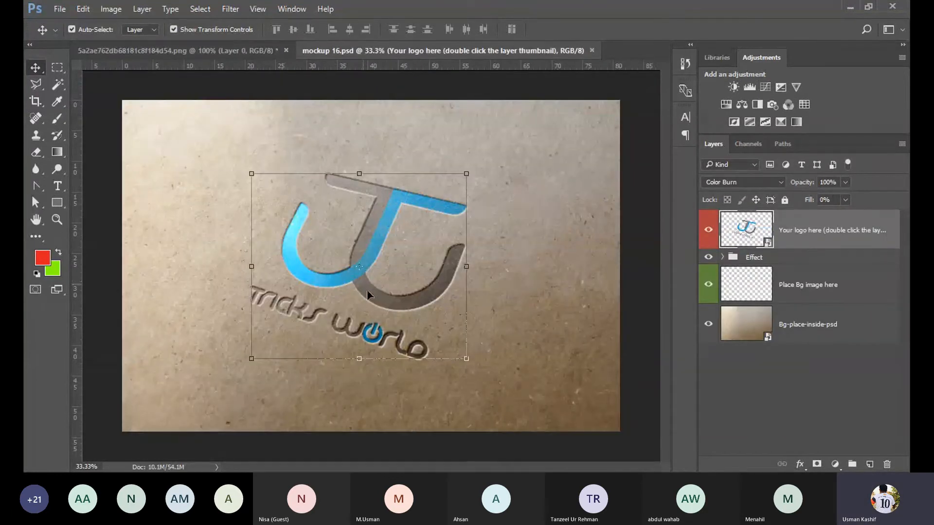
{"action": "double_click", "coordinate": [769, 246]}
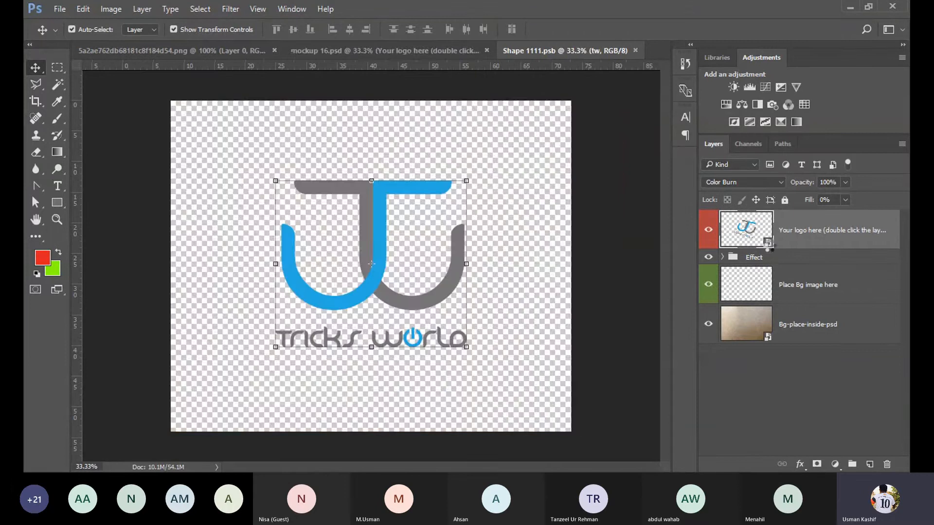
Copy the blue ACE logo into Shape 1111.psb, enlarge it to about two-thirds of the canvas width and centre it horizontally
{"action": "left_click", "coordinate": [209, 51]}
{"action": "left_click_drag", "start_coordinate": [370, 240], "coordinate": [357, 269]}
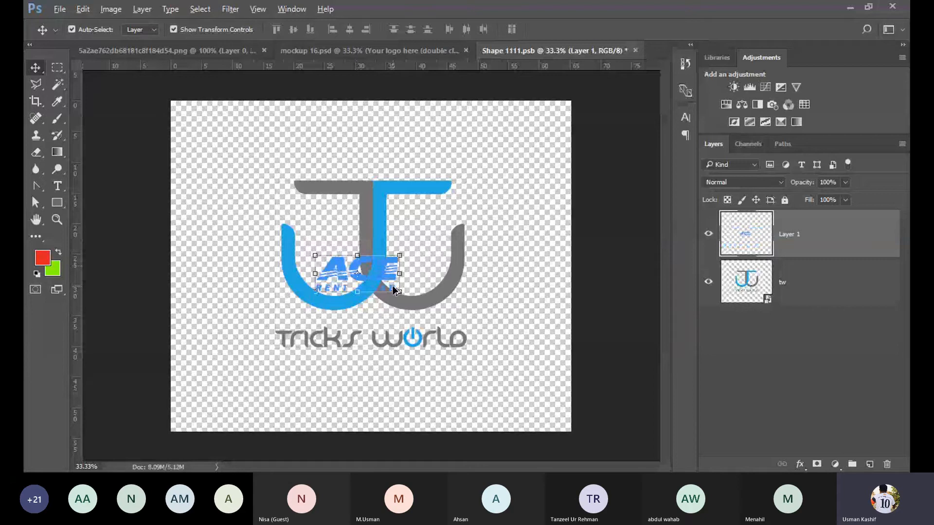
{"action": "left_click_drag", "start_coordinate": [400, 292], "coordinate": [493, 332]}
{"action": "left_click_drag", "start_coordinate": [442, 294], "coordinate": [456, 274]}
{"action": "key", "text": "Return"}
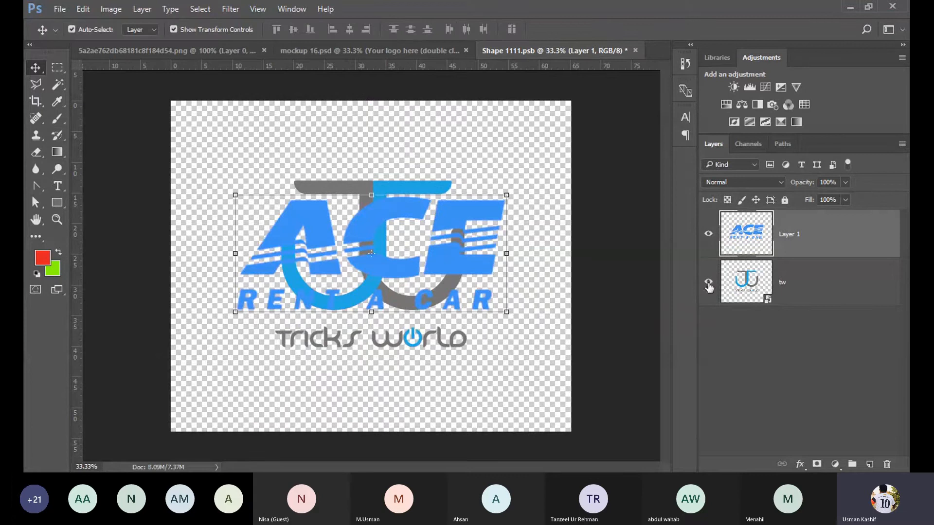
Hide the "tw" layer, save Shape 1111.psb, and check the result in mockup 16.psd with no layer selected
{"action": "left_click", "coordinate": [708, 282]}
{"action": "key", "text": "ctrl+s"}
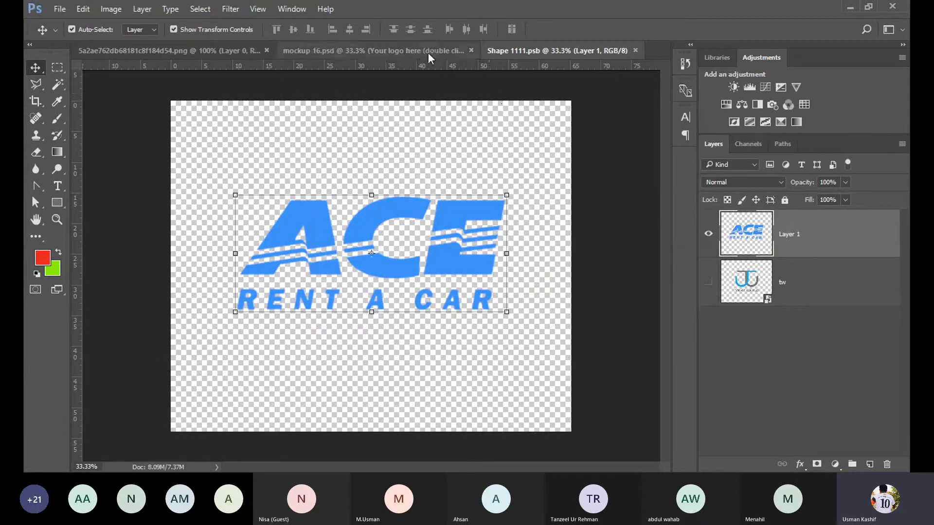
{"action": "left_click", "coordinate": [428, 53]}
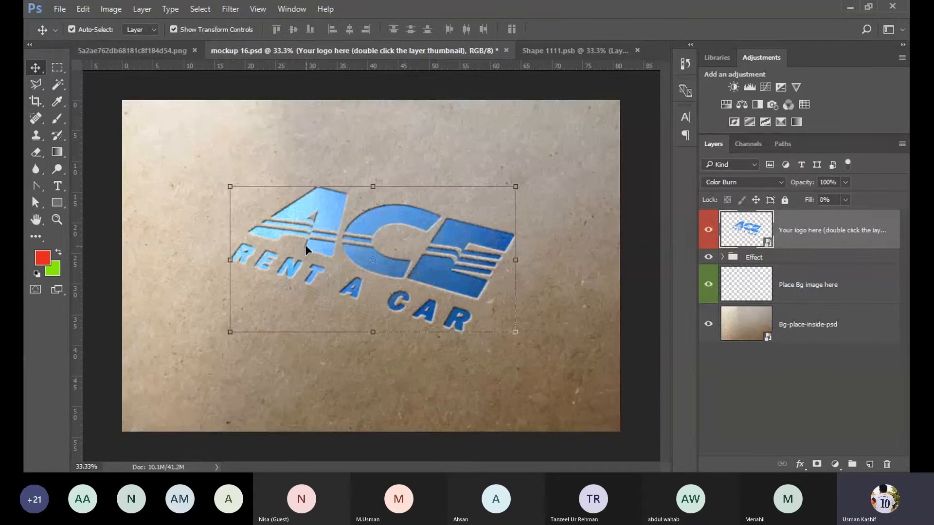
{"action": "left_click", "coordinate": [236, 354]}
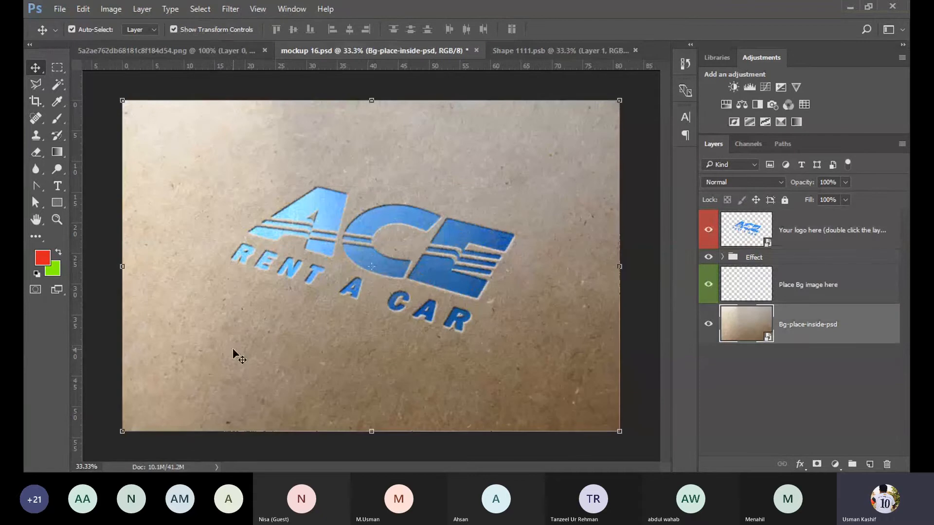
{"action": "left_click", "coordinate": [634, 305]}
{"action": "key", "text": "Escape"}
{"action": "left_click", "coordinate": [649, 310]}
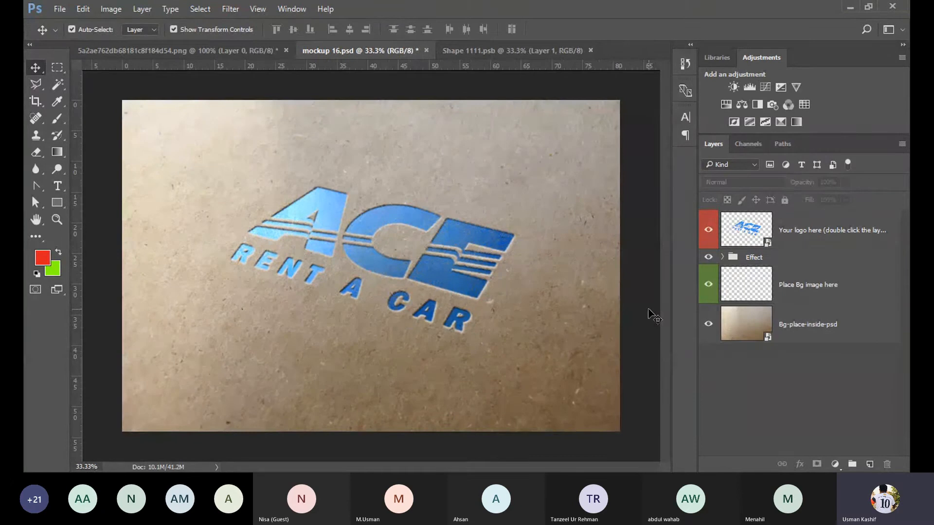
Close mockup 16.psd and its smart object document Shape 1111.psb
{"action": "left_click", "coordinate": [426, 51]}
{"action": "left_click", "coordinate": [416, 183]}
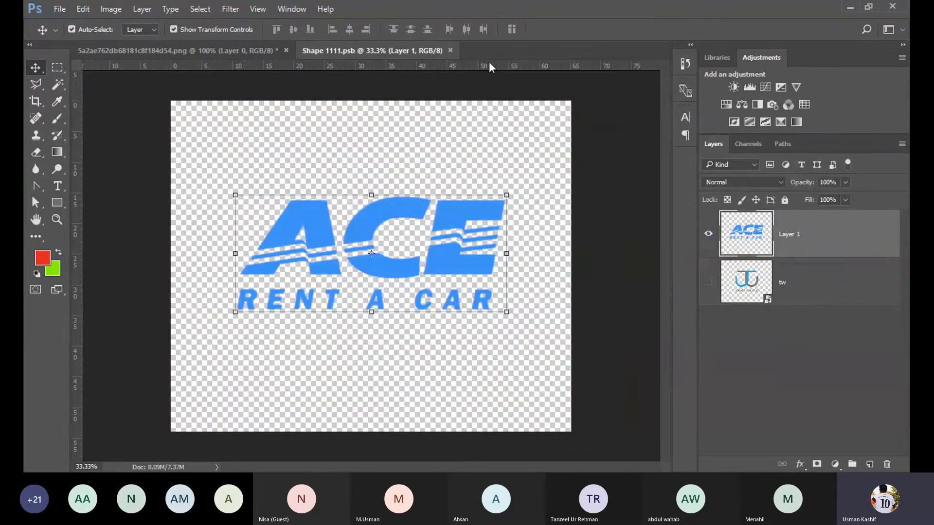
{"action": "left_click", "coordinate": [450, 50]}
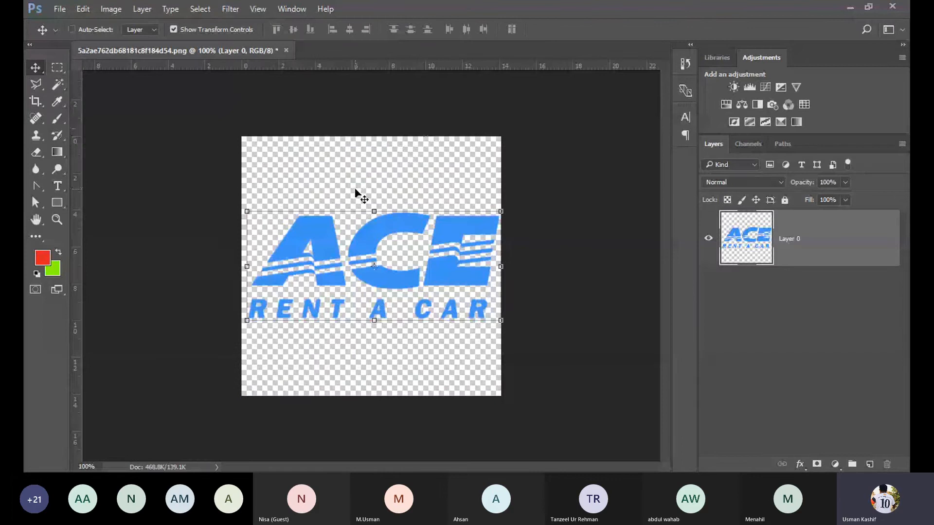
Open Logo Mockup.psd from the Mockups folder without creating a library from it
{"action": "key", "text": "ctrl+o"}
{"action": "scroll", "coordinate": [442, 122], "scroll_direction": "down", "scroll_amount": 5}
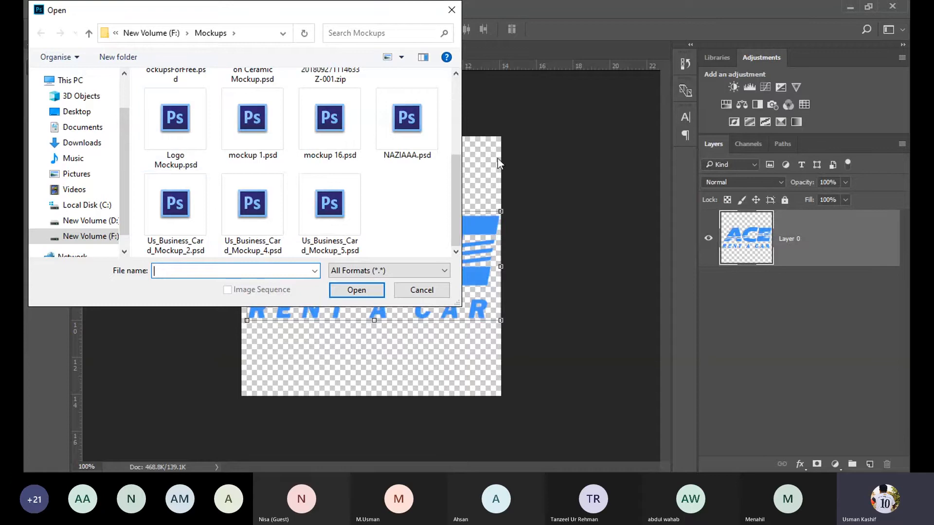
{"action": "left_click_drag", "start_coordinate": [451, 189], "coordinate": [455, 148]}
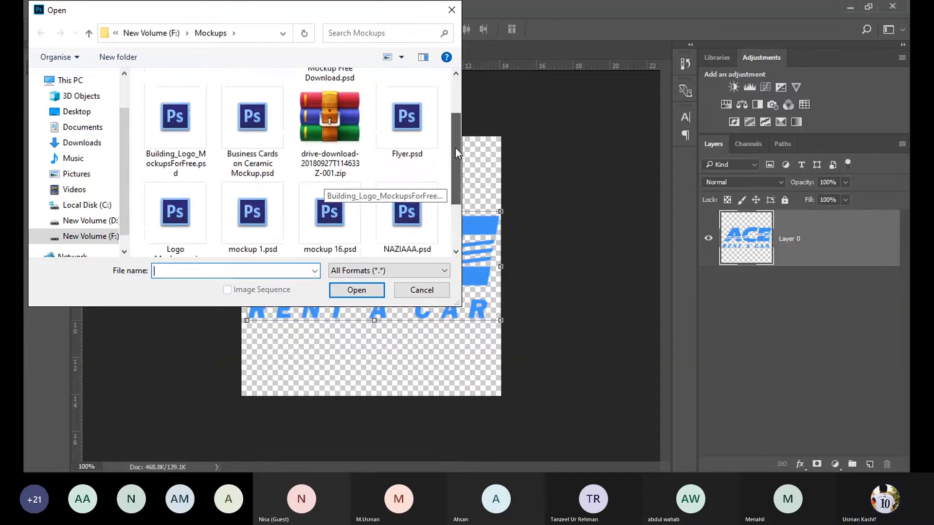
{"action": "left_click", "coordinate": [155, 204]}
{"action": "double_click", "coordinate": [154, 204]}
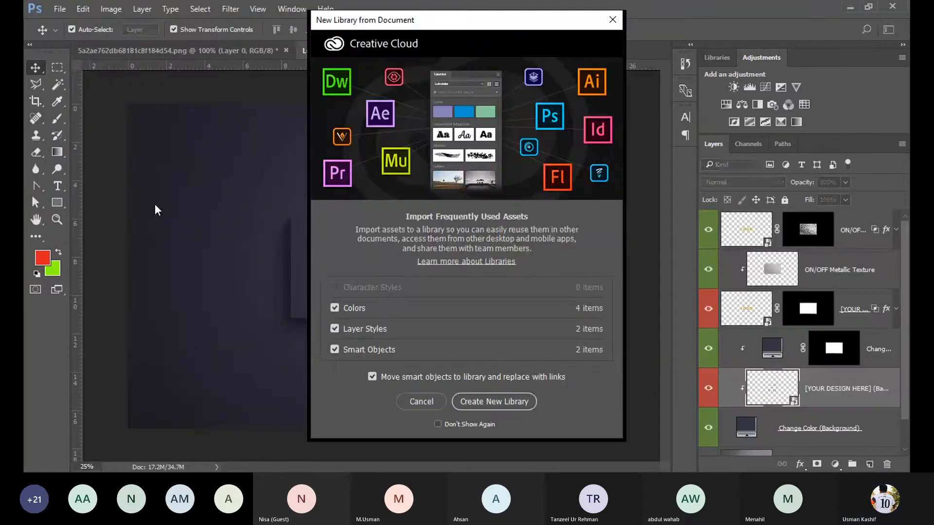
{"action": "left_click", "coordinate": [421, 402]}
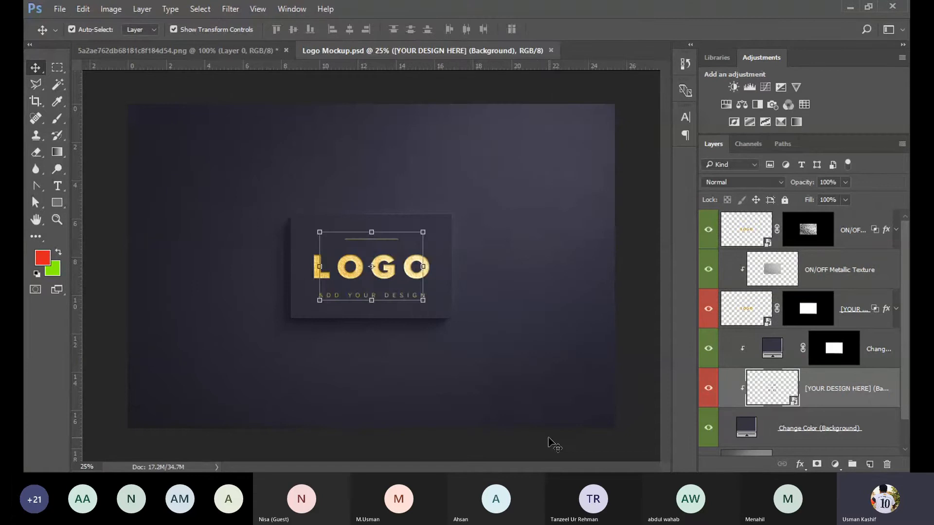
Open the topmost smart object's contents and copy in the ACE logo, centred and enlarged to about two-thirds of the canvas width
{"action": "double_click", "coordinate": [768, 244]}
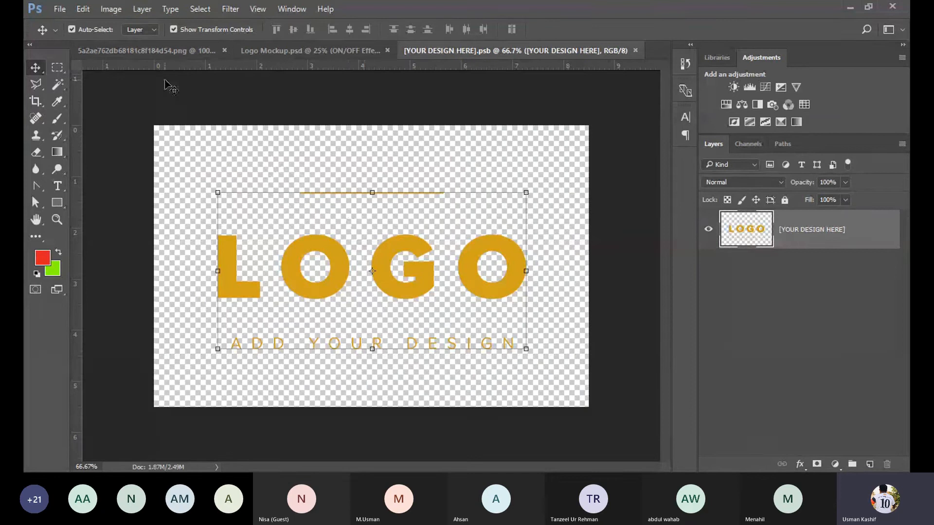
{"action": "left_click", "coordinate": [142, 49]}
{"action": "left_click_drag", "start_coordinate": [309, 244], "coordinate": [442, 147]}
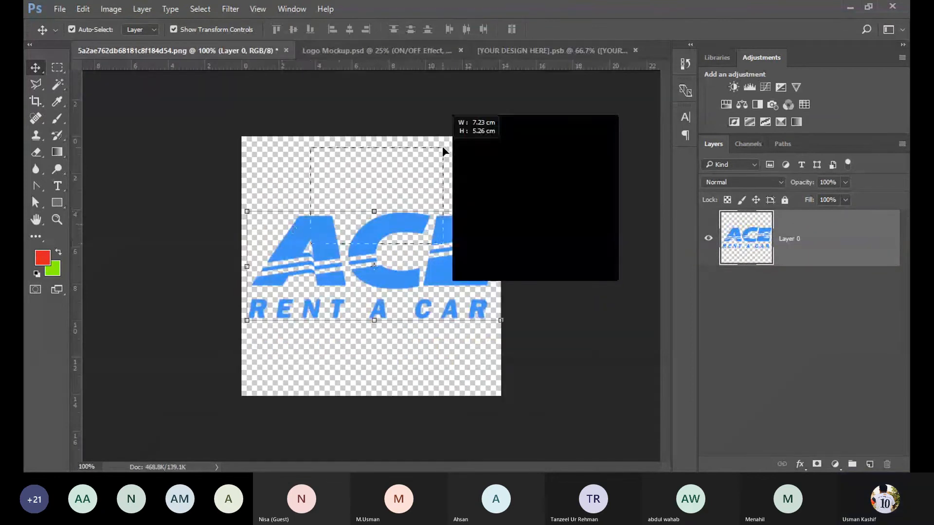
{"action": "left_click_drag", "start_coordinate": [394, 215], "coordinate": [354, 282]}
{"action": "left_click_drag", "start_coordinate": [382, 316], "coordinate": [412, 272]}
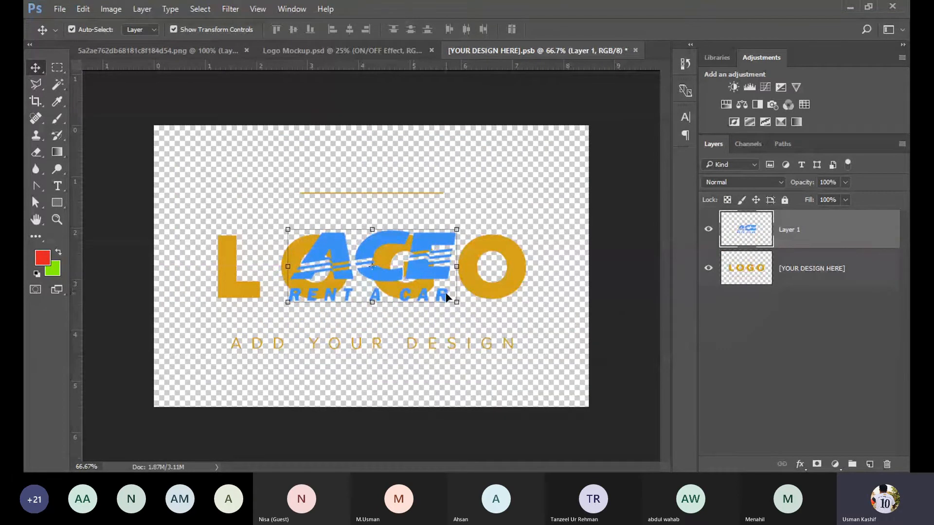
{"action": "left_click_drag", "start_coordinate": [452, 301], "coordinate": [520, 329]}
{"action": "key", "text": "Return"}
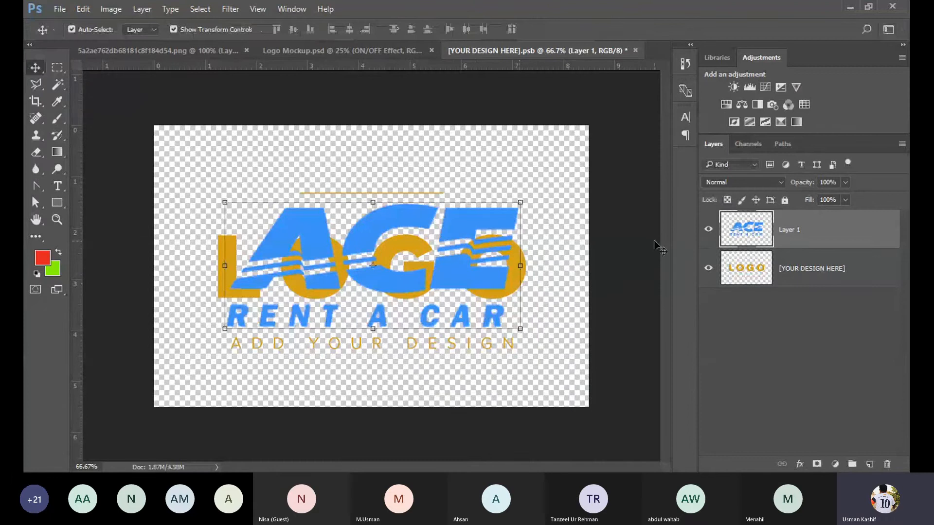
Hide the [YOUR DESIGN HERE] placeholder layer, save the smart object document, and check the result in Logo Mockup.psd
{"action": "left_click", "coordinate": [709, 269]}
{"action": "key", "text": "ctrl+s"}
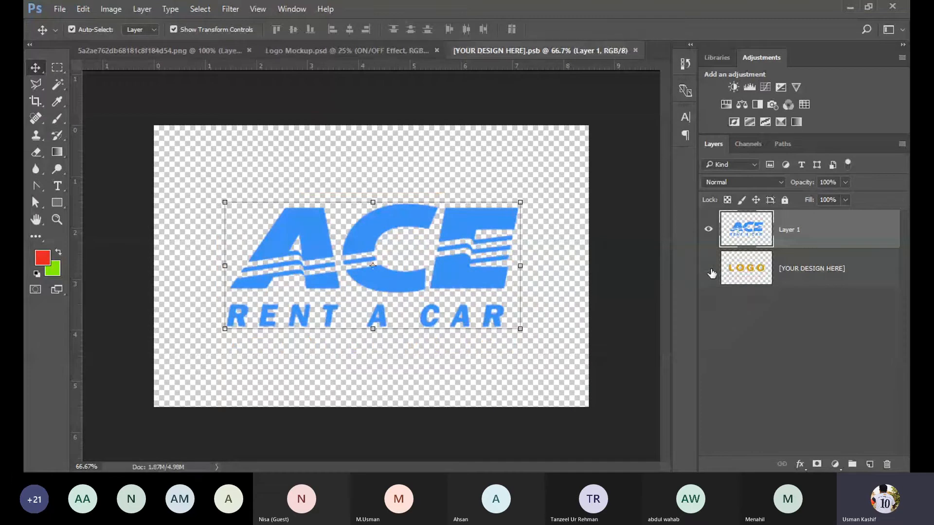
{"action": "left_click", "coordinate": [300, 50]}
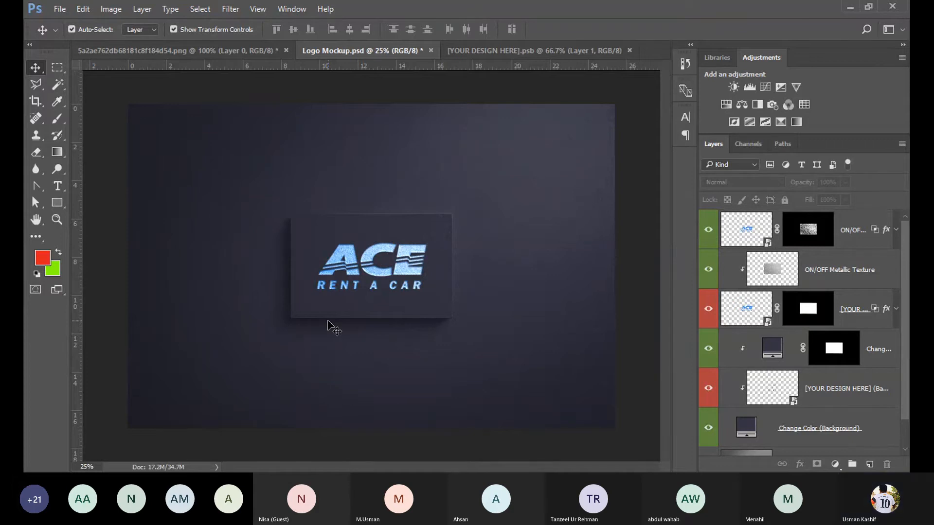
Close Logo Mockup.psd and its smart object document [YOUR DESIGN HERE].psb
{"action": "left_click", "coordinate": [431, 51]}
{"action": "left_click", "coordinate": [416, 180]}
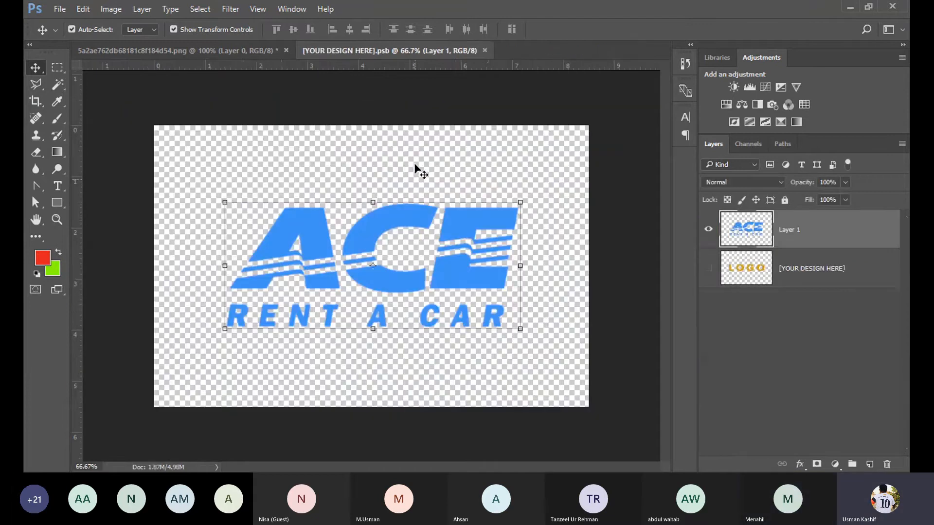
{"action": "left_click", "coordinate": [485, 51]}
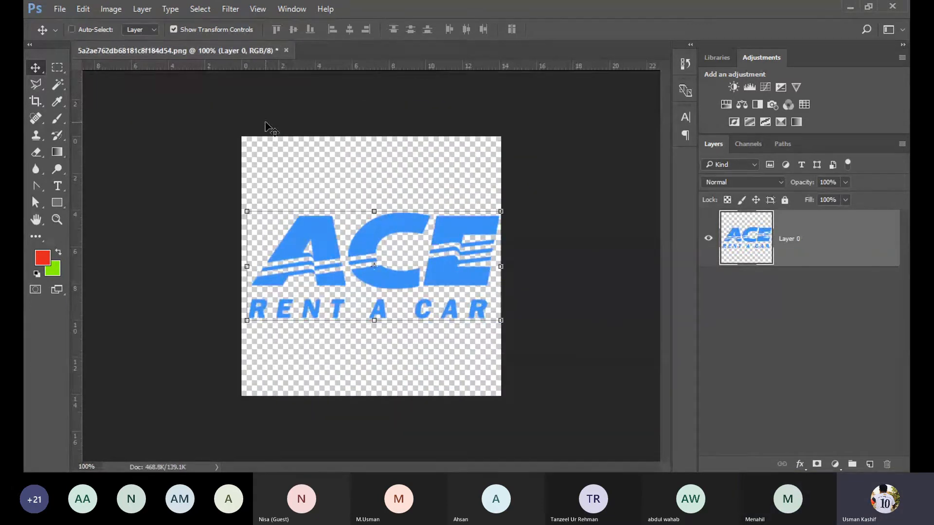
Browse the Desktop folder and open the image amazon-product-research-for-private-label.jpg
{"action": "key", "text": "ctrl+o"}
{"action": "left_click", "coordinate": [250, 203]}
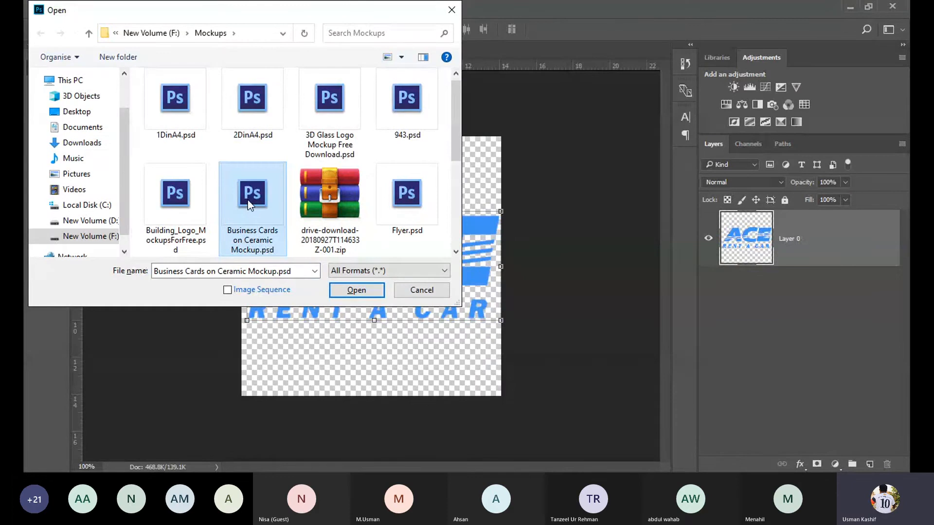
{"action": "left_click", "coordinate": [68, 114]}
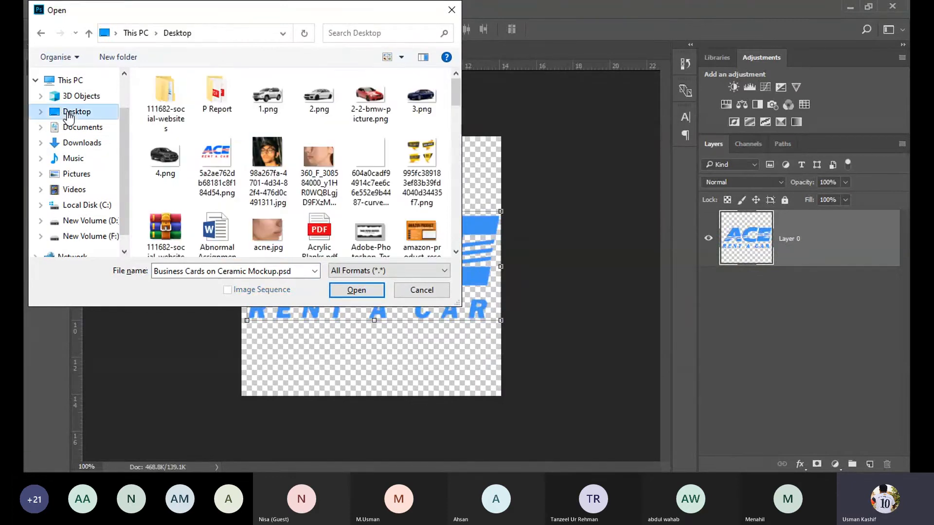
{"action": "left_click", "coordinate": [327, 167]}
{"action": "key", "text": "n"}
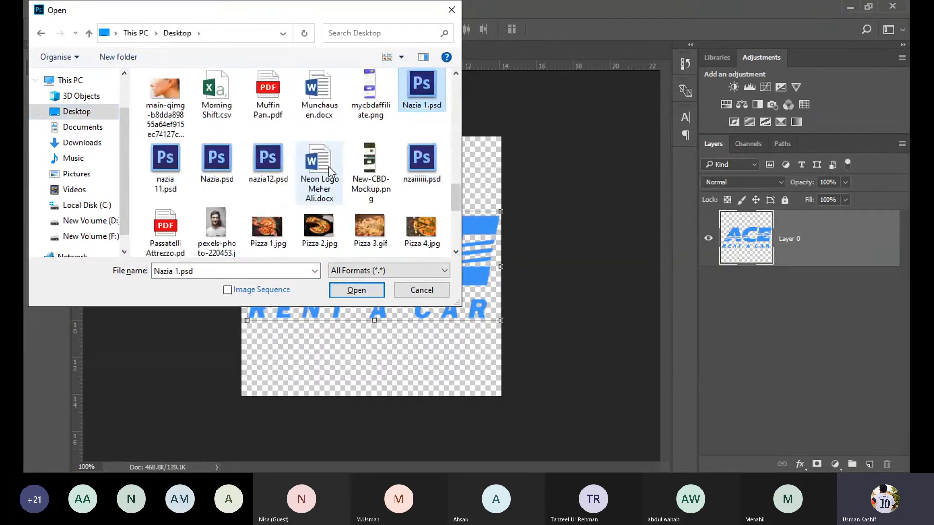
{"action": "key", "text": "n"}
{"action": "key", "text": "n"}
{"action": "key", "text": "n"}
{"action": "key", "text": "n"}
{"action": "key", "text": "n"}
{"action": "key", "text": "n"}
{"action": "key", "text": "n"}
{"action": "key", "text": "n"}
{"action": "key", "text": "n"}
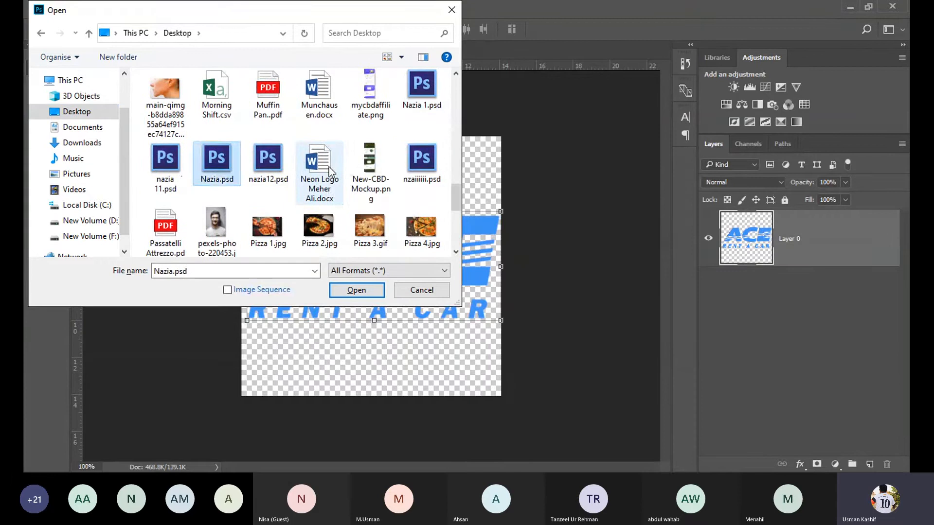
{"action": "left_click", "coordinate": [329, 167]}
{"action": "key", "text": "Down"}
{"action": "key", "text": "Down"}
{"action": "key", "text": "Down"}
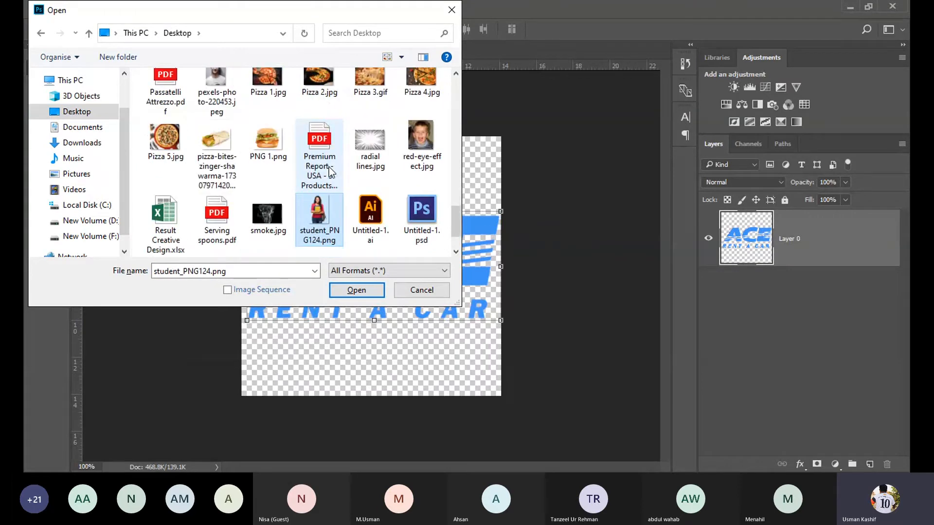
{"action": "key", "text": "Left"}
{"action": "key", "text": "Left"}
{"action": "key", "text": "Left"}
{"action": "key", "text": "Up"}
{"action": "key", "text": "Up"}
{"action": "key", "text": "Up"}
{"action": "key", "text": "Up"}
{"action": "key", "text": "Up"}
{"action": "key", "text": "Up"}
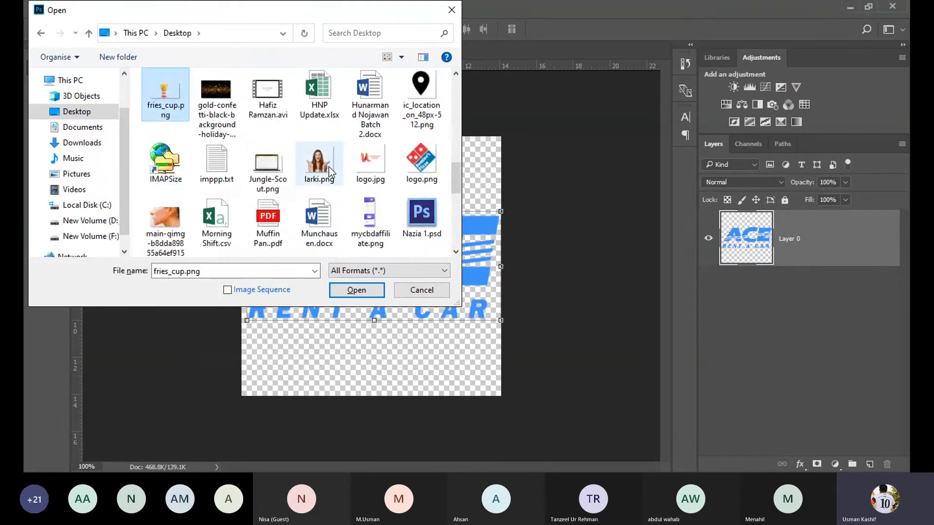
{"action": "key", "text": "Up"}
{"action": "key", "text": "Up"}
{"action": "key", "text": "Up"}
{"action": "key", "text": "Up"}
{"action": "key", "text": "Up"}
{"action": "key", "text": "Up"}
{"action": "key", "text": "Up"}
{"action": "key", "text": "Up"}
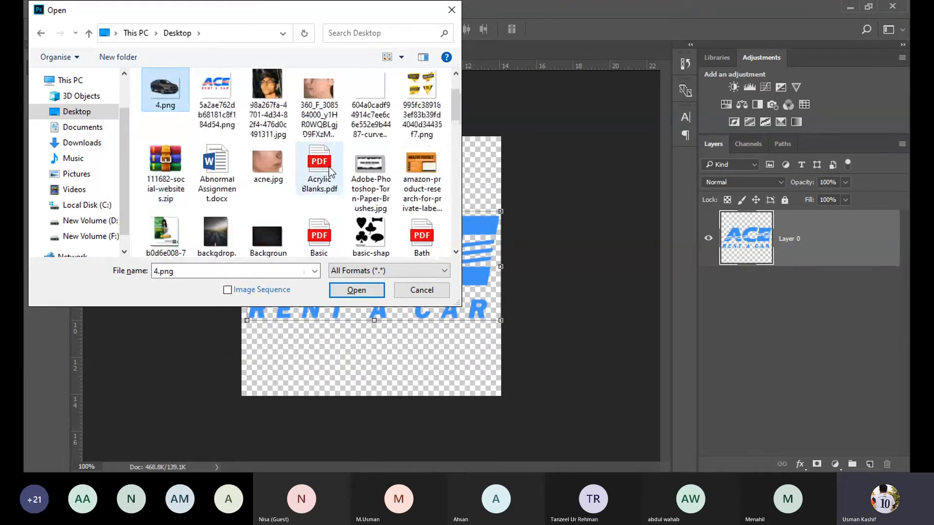
{"action": "key", "text": "Left"}
{"action": "key", "text": "Down"}
{"action": "key", "text": "Down"}
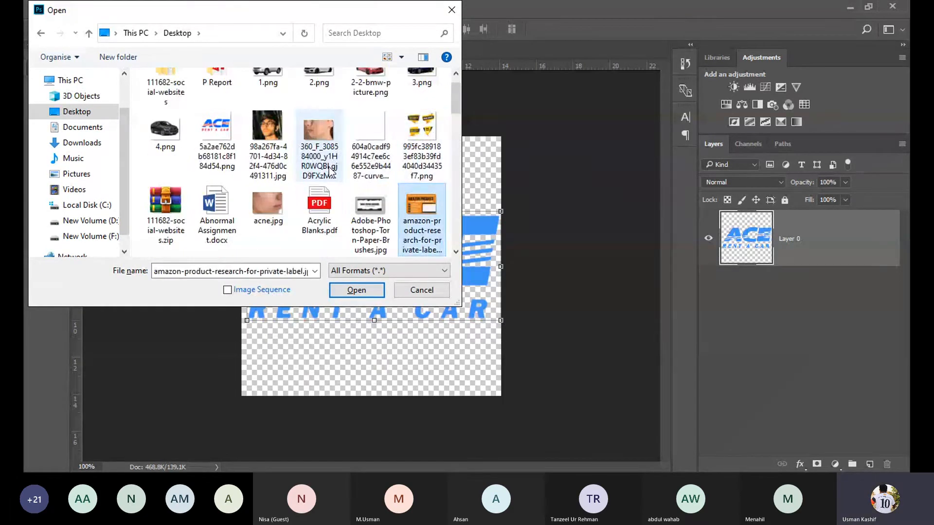
{"action": "key", "text": "Return"}
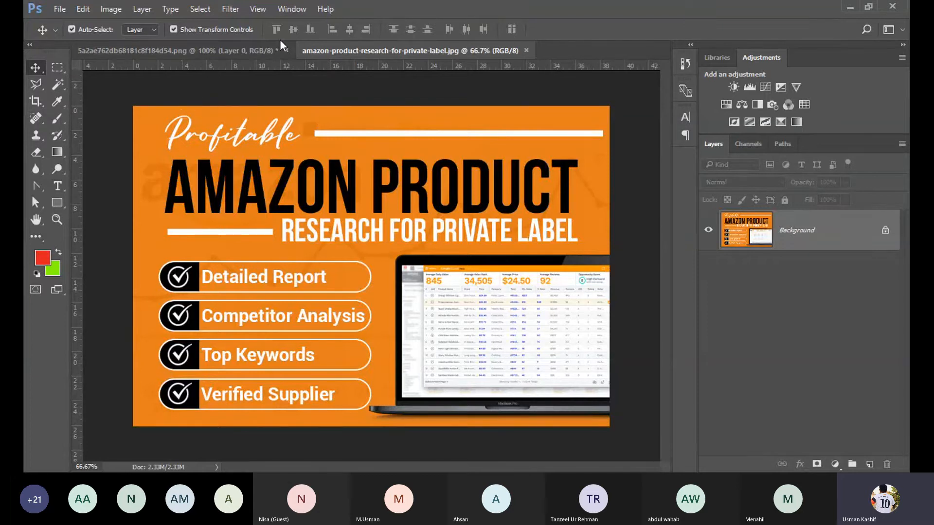
Close the ACE logo PNG document without saving its changes
{"action": "left_click", "coordinate": [253, 50]}
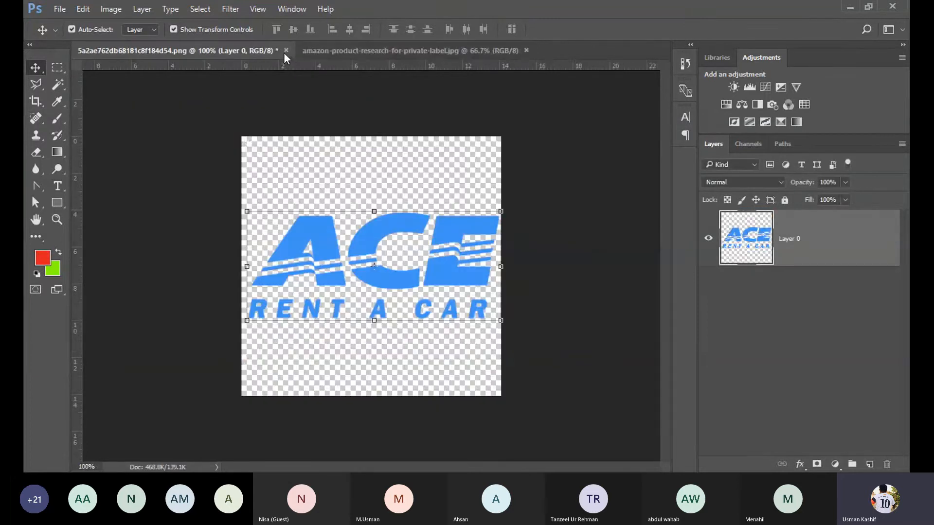
{"action": "left_click", "coordinate": [286, 50]}
{"action": "left_click", "coordinate": [415, 182]}
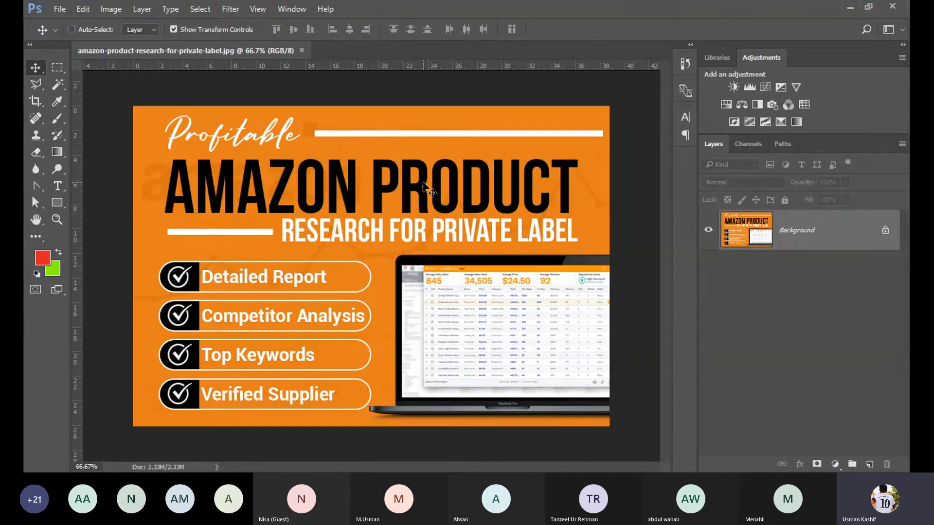
Open Business Cards on Ceramic Mockup.psd from the Mockups folder on drive F: without creating a library from it
{"action": "key", "text": "ctrl+o"}
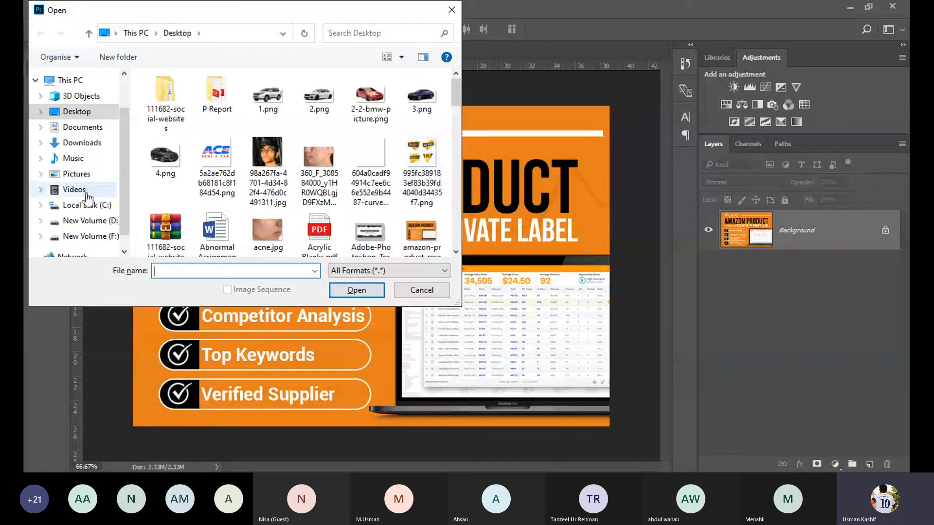
{"action": "left_click", "coordinate": [85, 222]}
{"action": "left_click", "coordinate": [187, 155]}
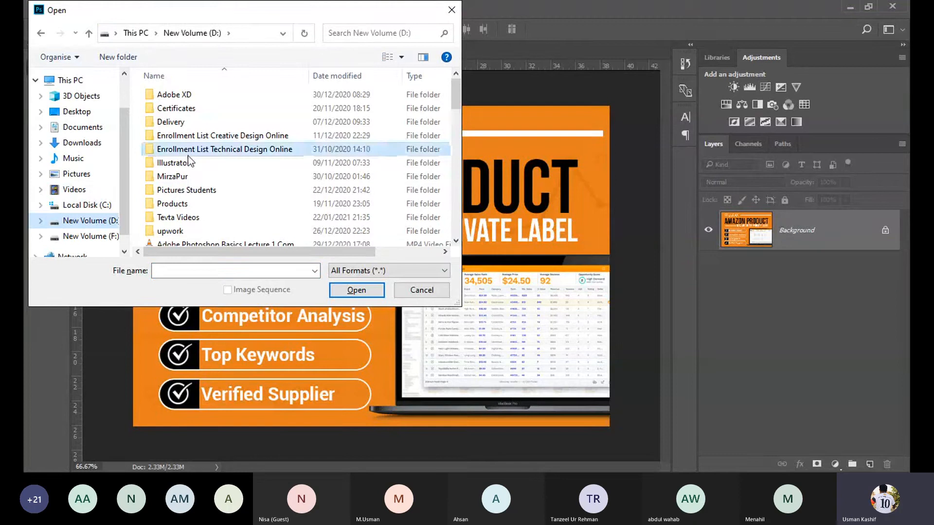
{"action": "scroll", "coordinate": [87, 214], "scroll_direction": "down", "scroll_amount": 1}
{"action": "left_click", "coordinate": [112, 215]}
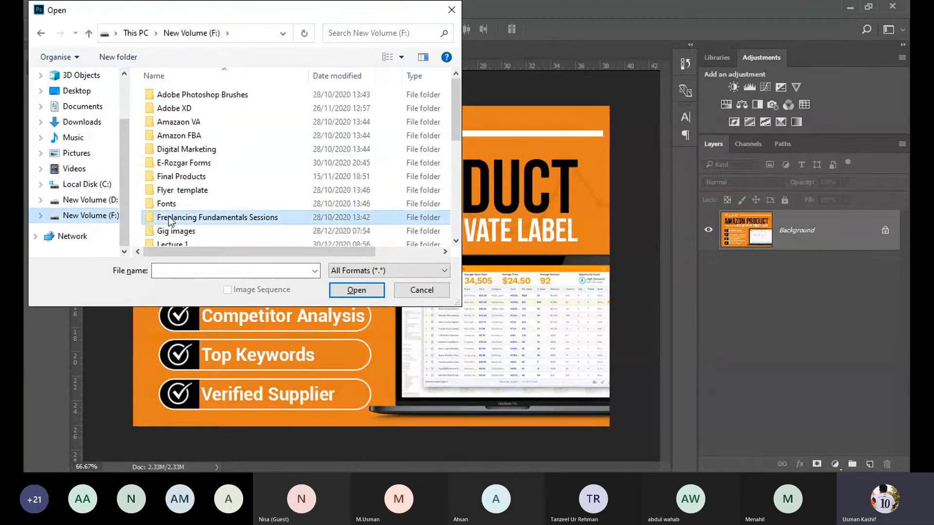
{"action": "scroll", "coordinate": [169, 219], "scroll_direction": "down", "scroll_amount": 3}
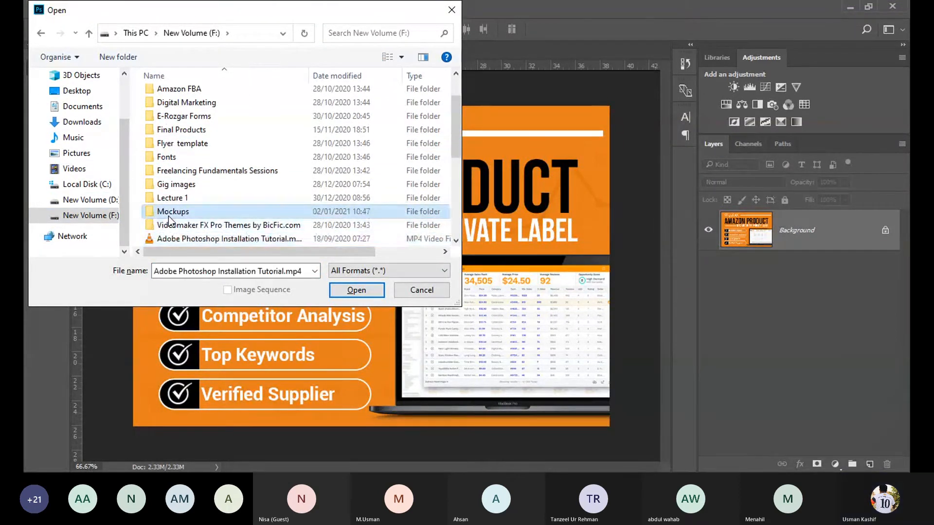
{"action": "double_click", "coordinate": [169, 216]}
{"action": "scroll", "coordinate": [168, 216], "scroll_direction": "down", "scroll_amount": 2}
{"action": "key", "text": "Down"}
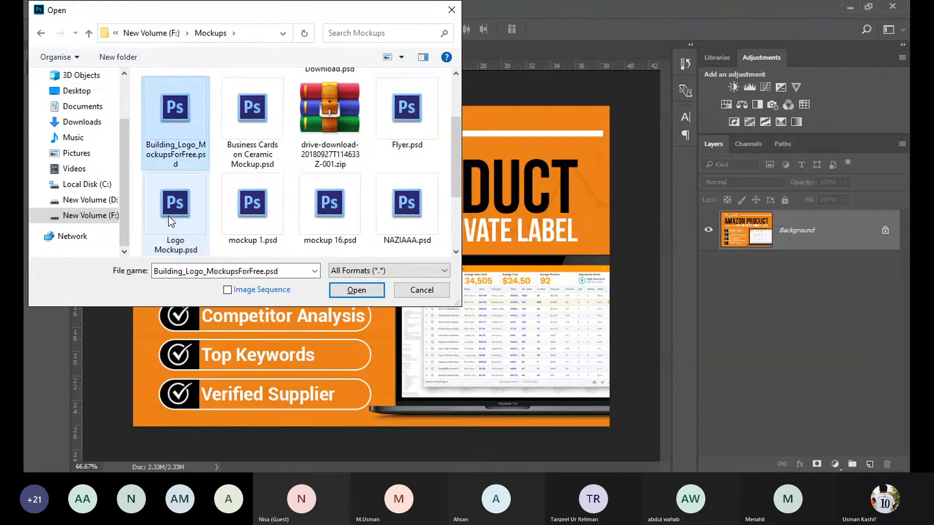
{"action": "key", "text": "Right"}
{"action": "key", "text": "Right"}
{"action": "key", "text": "Left"}
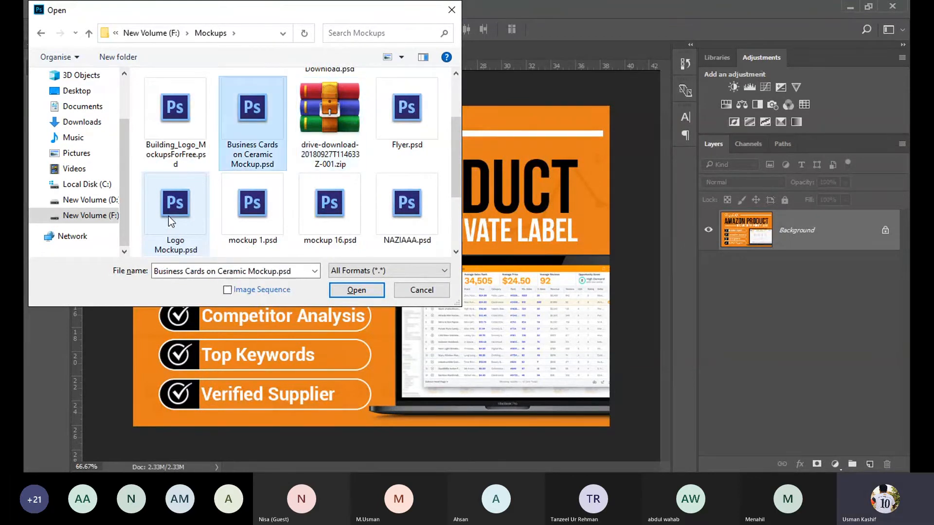
{"action": "key", "text": "Return"}
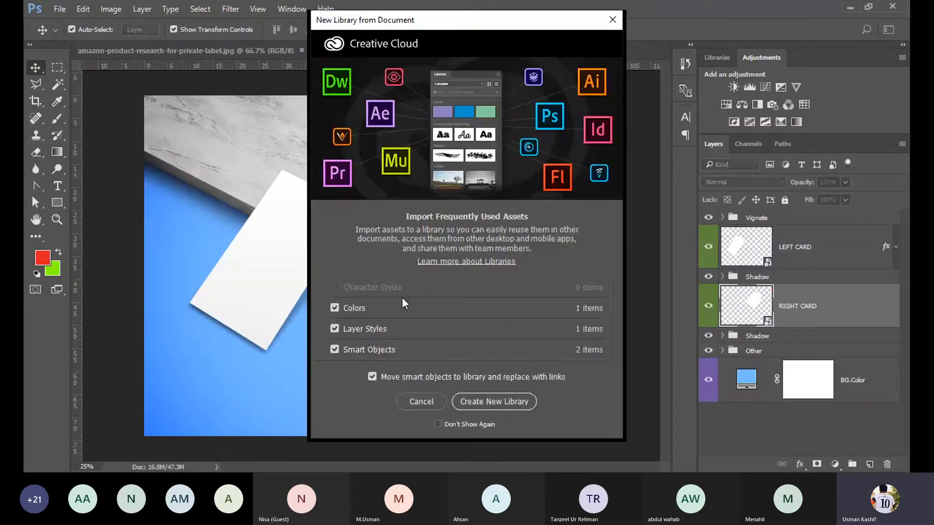
{"action": "left_click", "coordinate": [430, 406]}
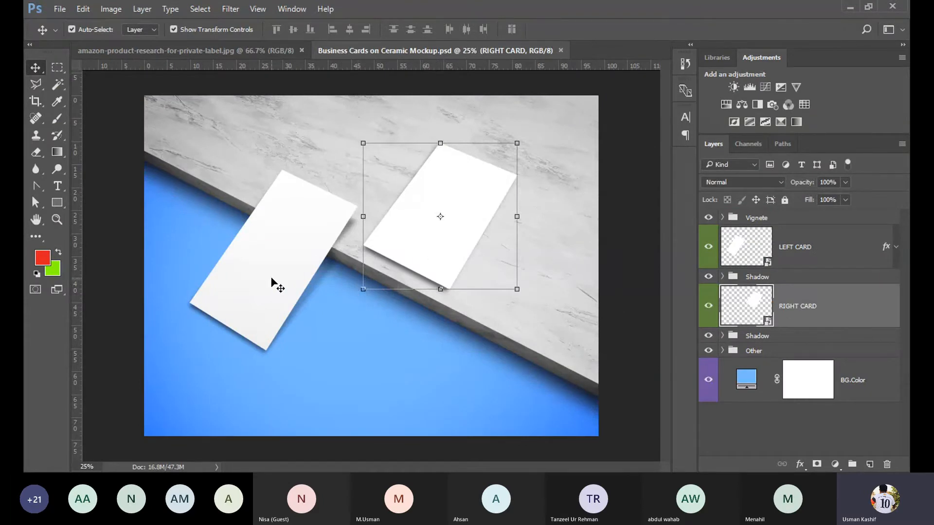
Open the LEFT CARD smart object's contents and copy in the Amazon product artwork, aligned to the canvas's upper-left corner
{"action": "left_click", "coordinate": [811, 257]}
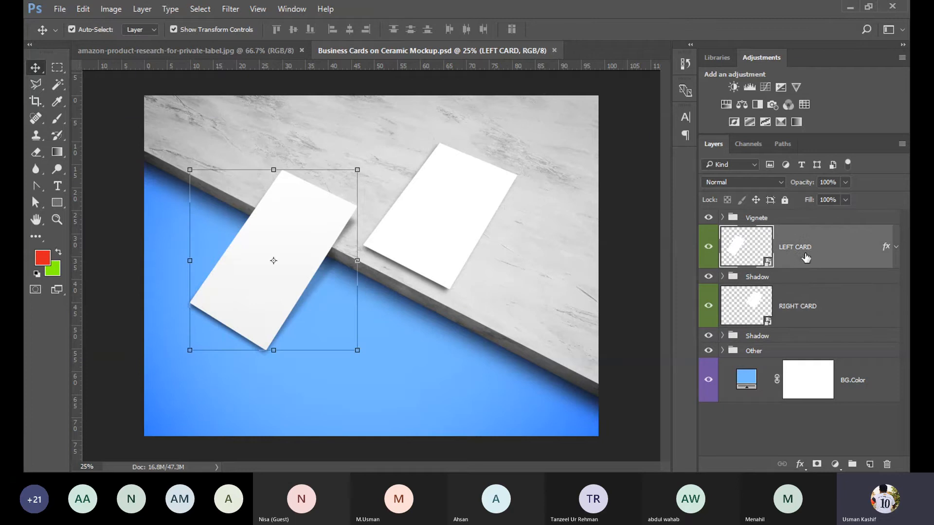
{"action": "double_click", "coordinate": [768, 264]}
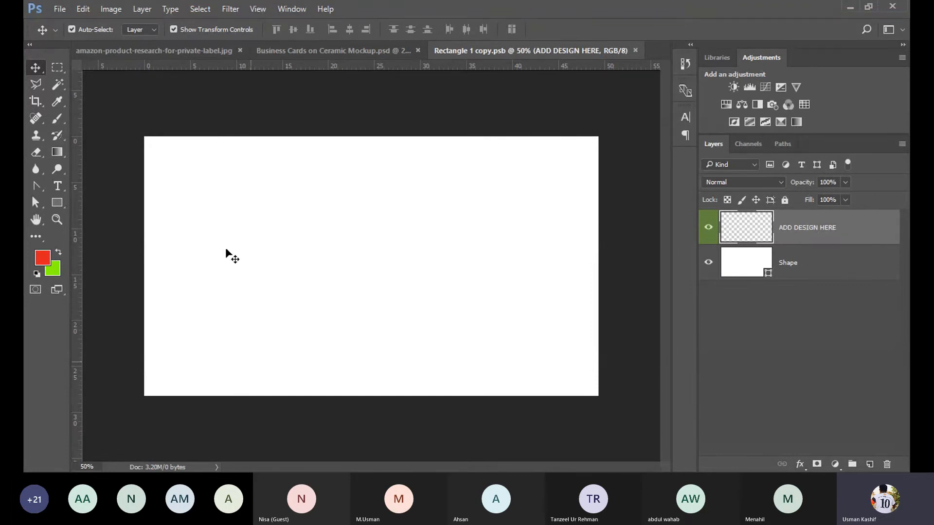
{"action": "left_click", "coordinate": [173, 51]}
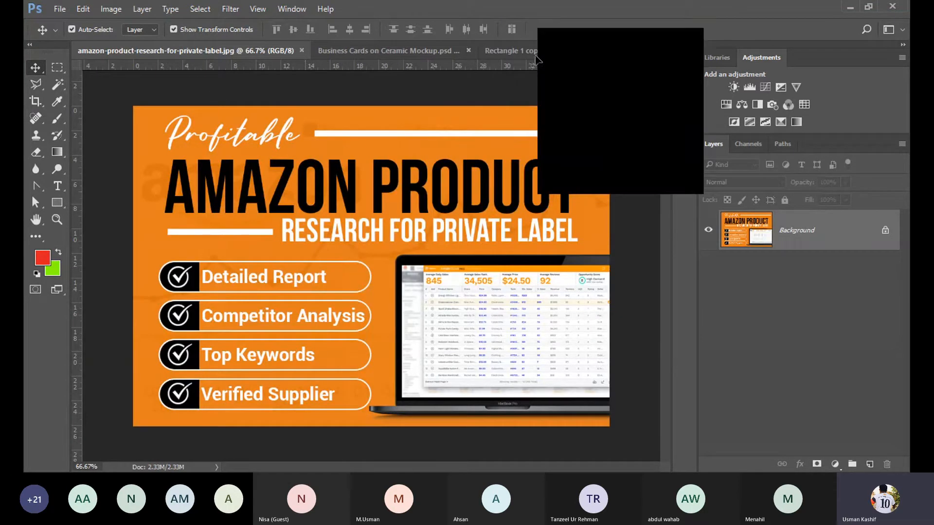
{"action": "left_click_drag", "start_coordinate": [543, 49], "coordinate": [273, 202]}
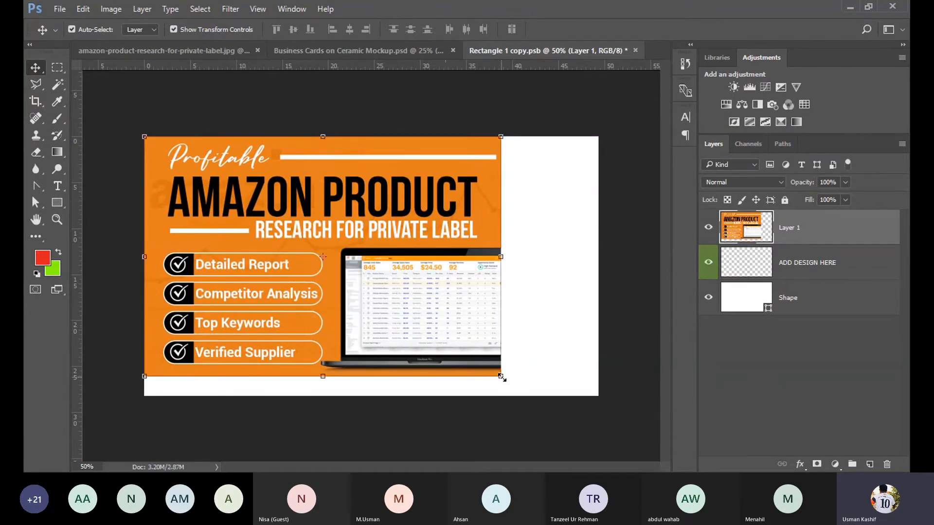
Enlarge the artwork to about 127% so it spans the card's full width and centre it vertically on the canvas
{"action": "left_click_drag", "start_coordinate": [501, 378], "coordinate": [651, 372]}
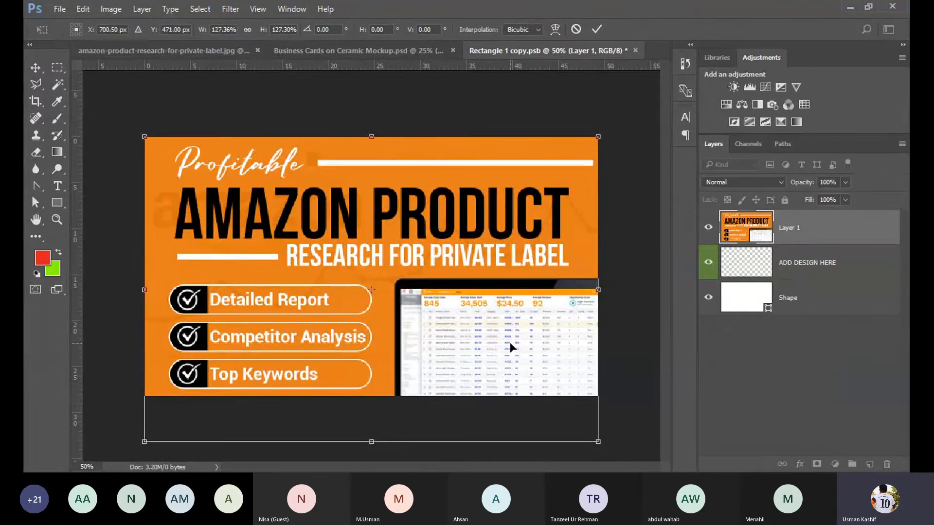
{"action": "left_click_drag", "start_coordinate": [509, 342], "coordinate": [509, 322]}
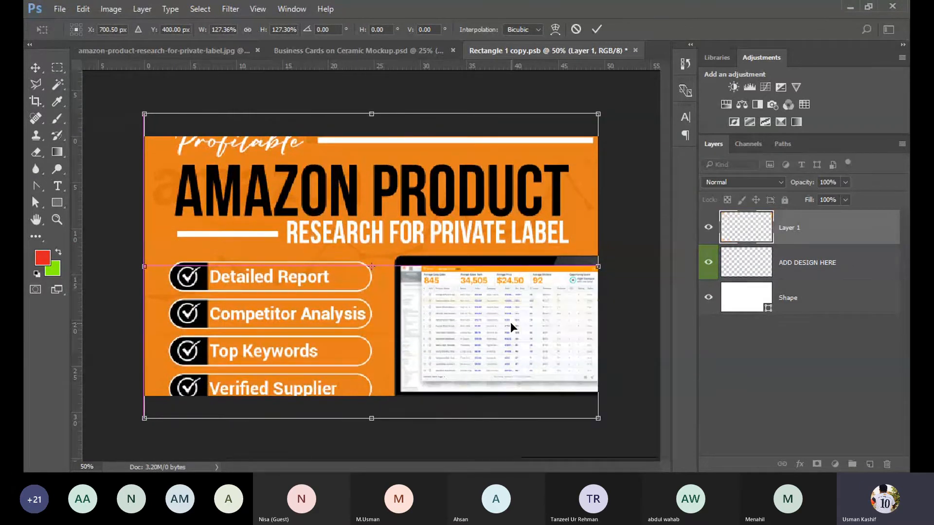
{"action": "key", "text": "Return"}
Save the left card's smart object document and check the result in Business Cards on Ceramic Mockup.psd
{"action": "key", "text": "ctrl+s"}
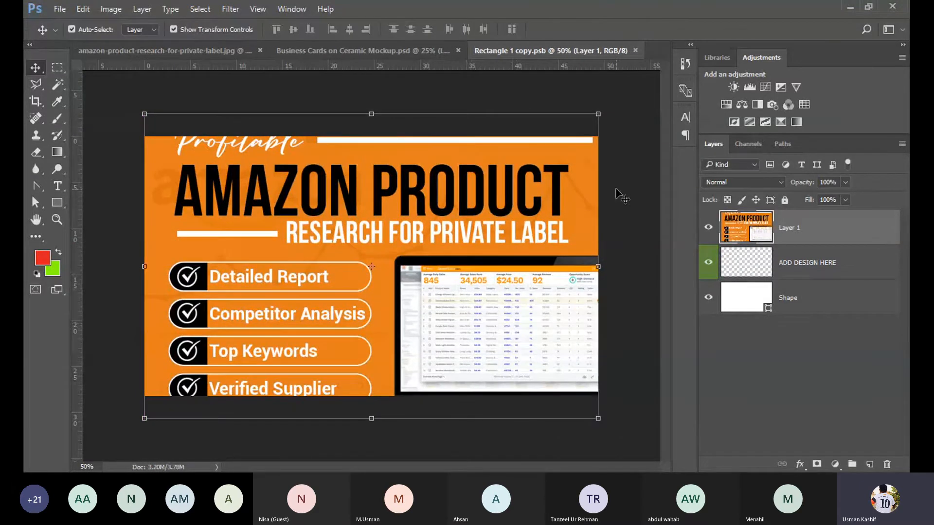
{"action": "left_click", "coordinate": [387, 52]}
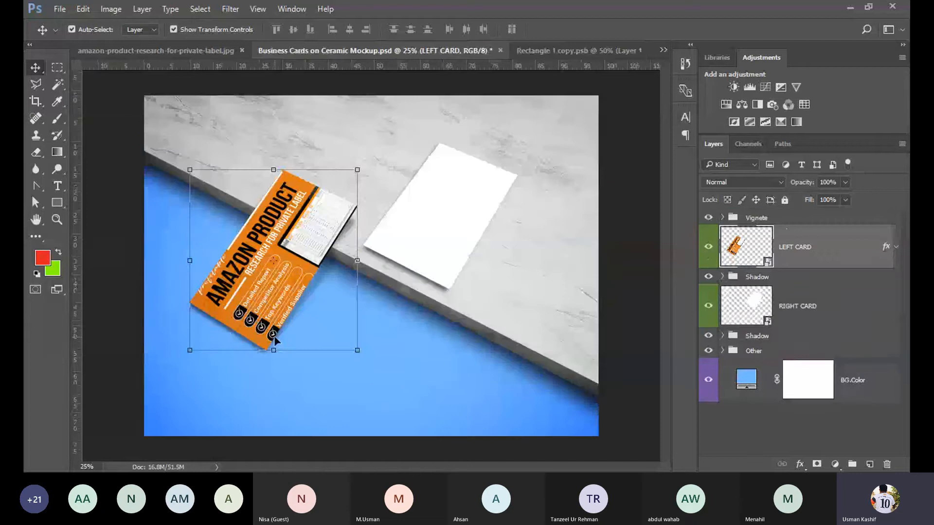
{"action": "left_click", "coordinate": [375, 386]}
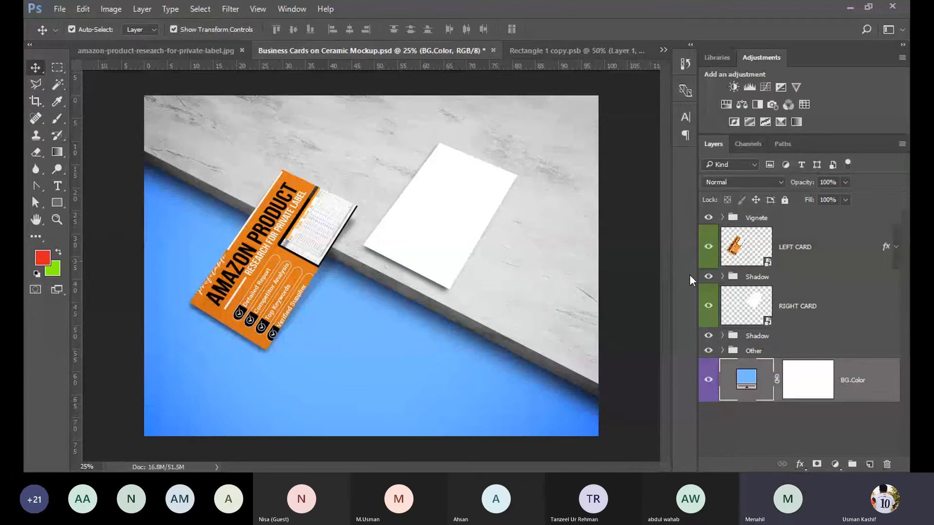
Open the RIGHT CARD smart object's contents and copy in the enlarged artwork from Rectangle 1 copy.psb, centred on the canvas
{"action": "left_click", "coordinate": [824, 292]}
{"action": "double_click", "coordinate": [768, 324]}
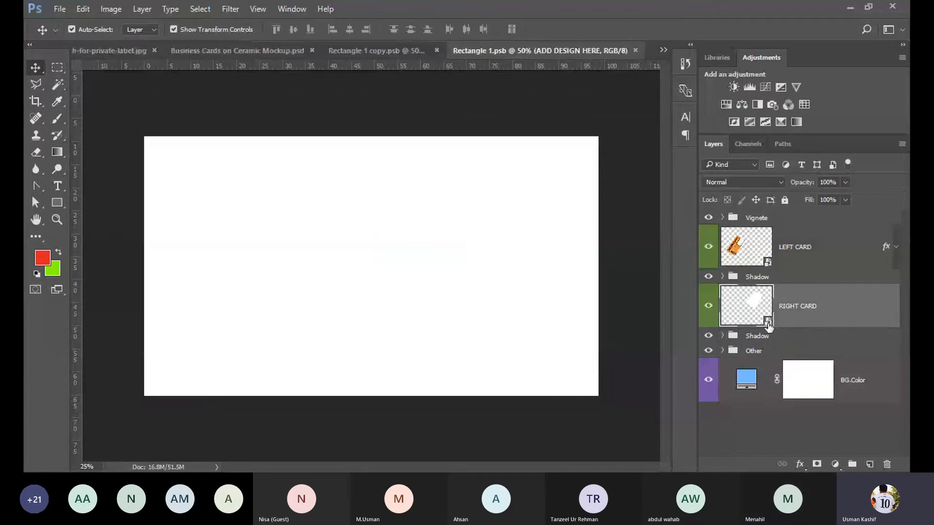
{"action": "key", "text": "ctrl+v"}
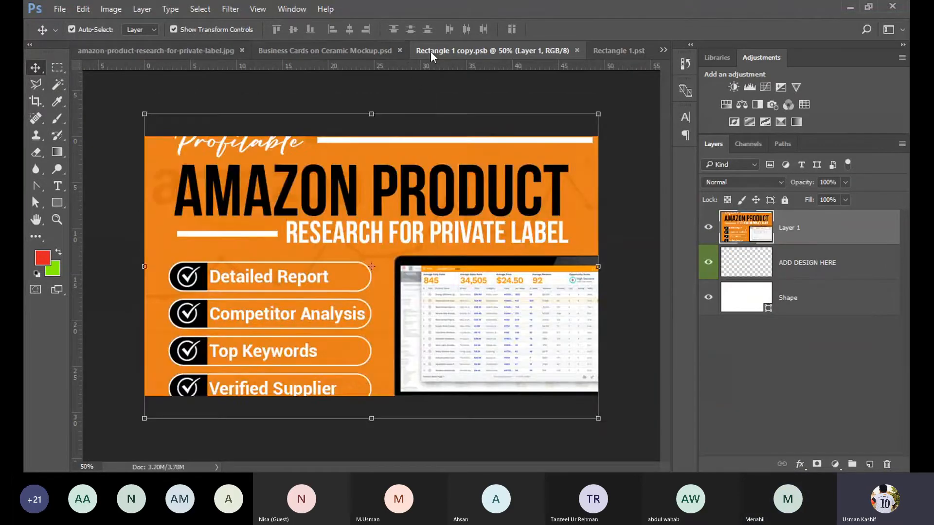
{"action": "left_click_drag", "start_coordinate": [491, 201], "coordinate": [453, 219]}
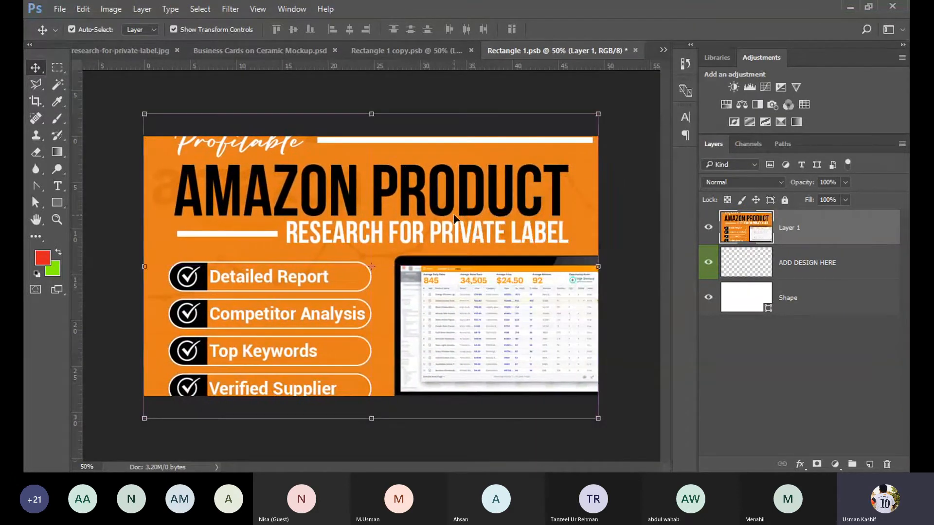
Save the right card's smart object document, and close both card documents to return to the mockup with nothing selected
{"action": "key", "text": "ctrl+s"}
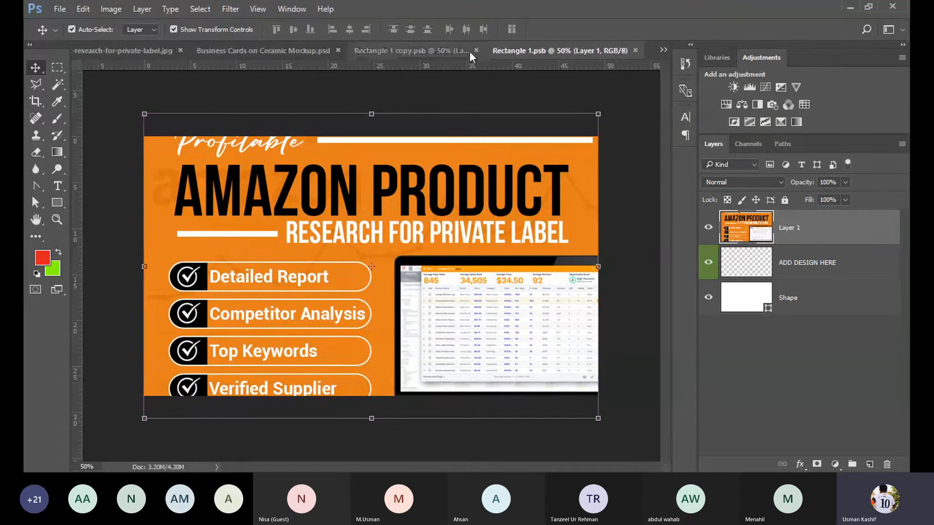
{"action": "left_click", "coordinate": [461, 50]}
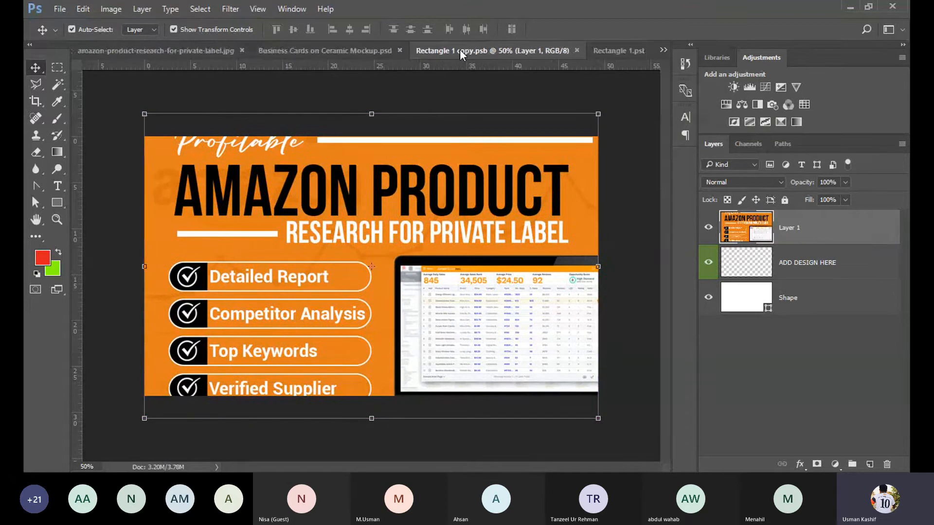
{"action": "left_click", "coordinate": [576, 50]}
{"action": "left_click", "coordinate": [635, 50]}
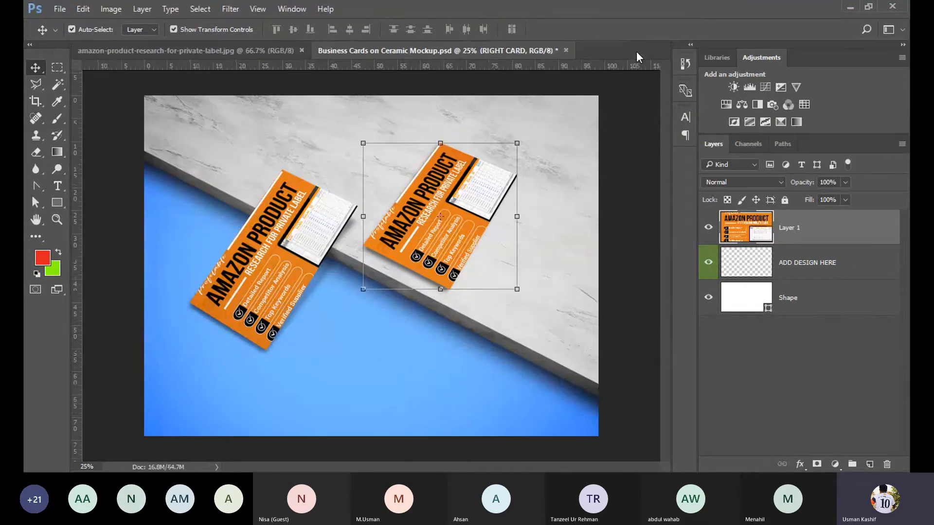
{"action": "left_click", "coordinate": [122, 346]}
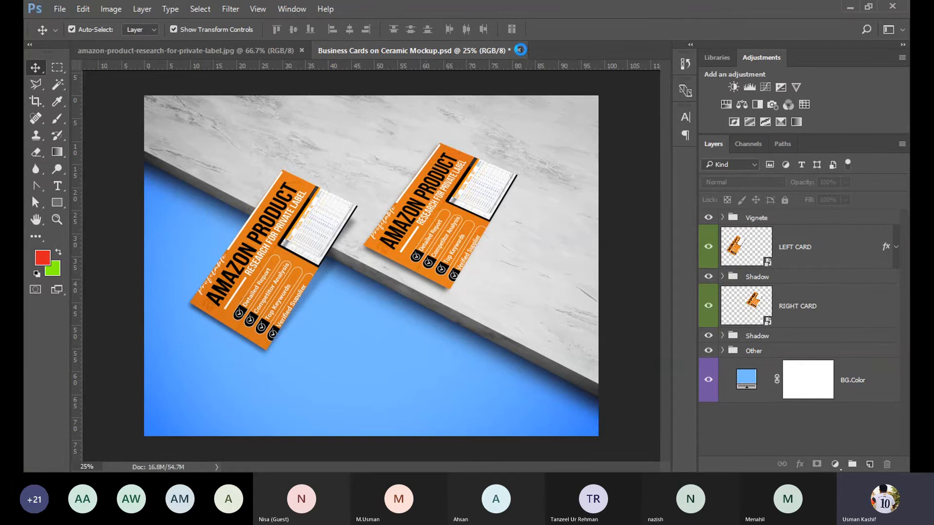
Close Business Cards on Ceramic Mockup.psd without saving and open Us_Business_Card_Mockup_4.psd from the Mockups folder
{"action": "left_click", "coordinate": [518, 50]}
{"action": "left_click", "coordinate": [415, 183]}
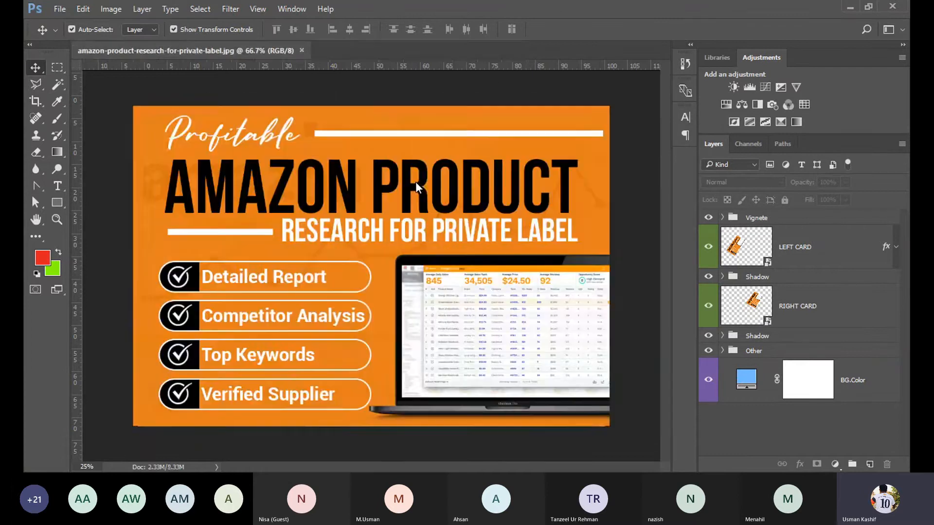
{"action": "key", "text": "ctrl+o"}
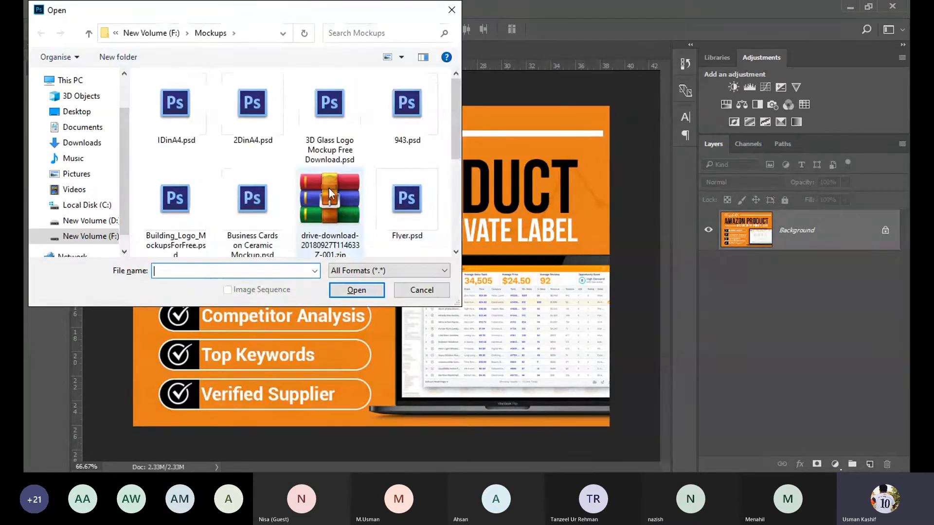
{"action": "left_click", "coordinate": [255, 208]}
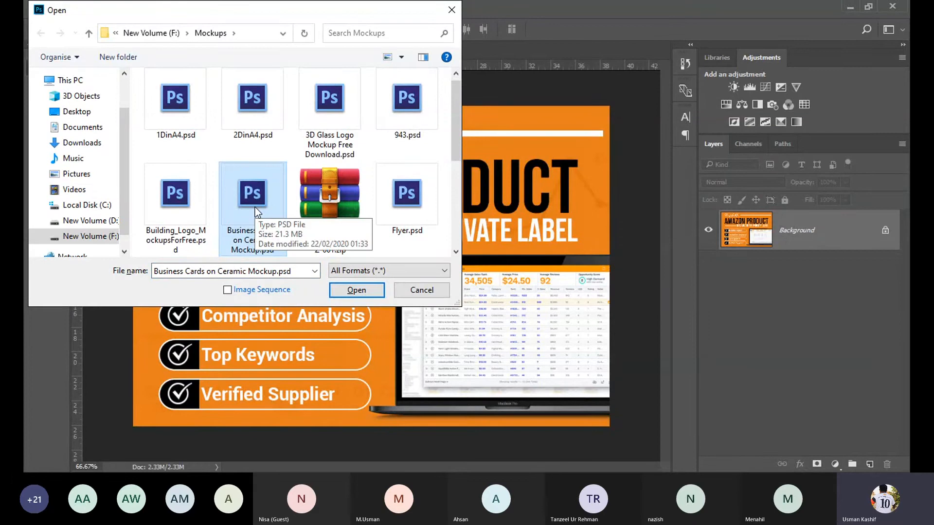
{"action": "key", "text": "Right"}
{"action": "key", "text": "Right"}
{"action": "key", "text": "Up"}
{"action": "key", "text": "Down"}
{"action": "key", "text": "Down"}
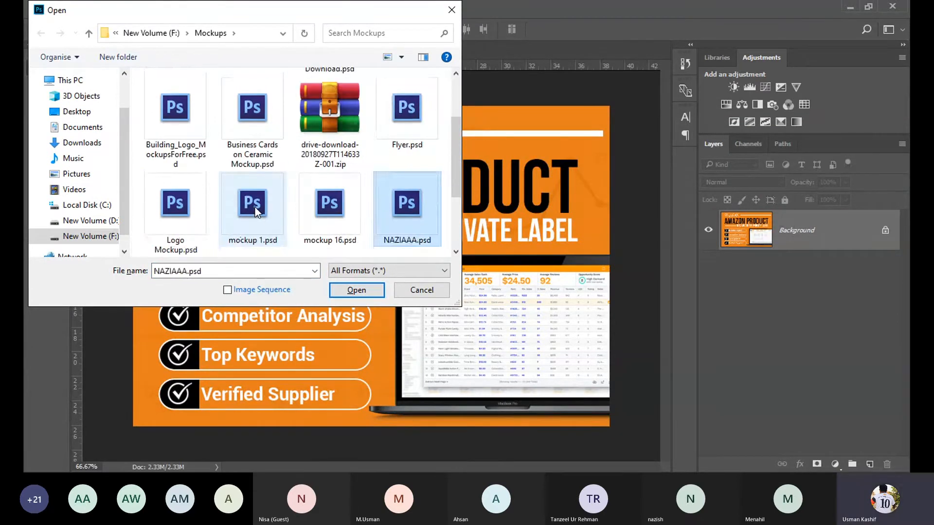
{"action": "key", "text": "Left"}
{"action": "key", "text": "Left"}
{"action": "key", "text": "Left"}
{"action": "key", "text": "Down"}
{"action": "key", "text": "Right"}
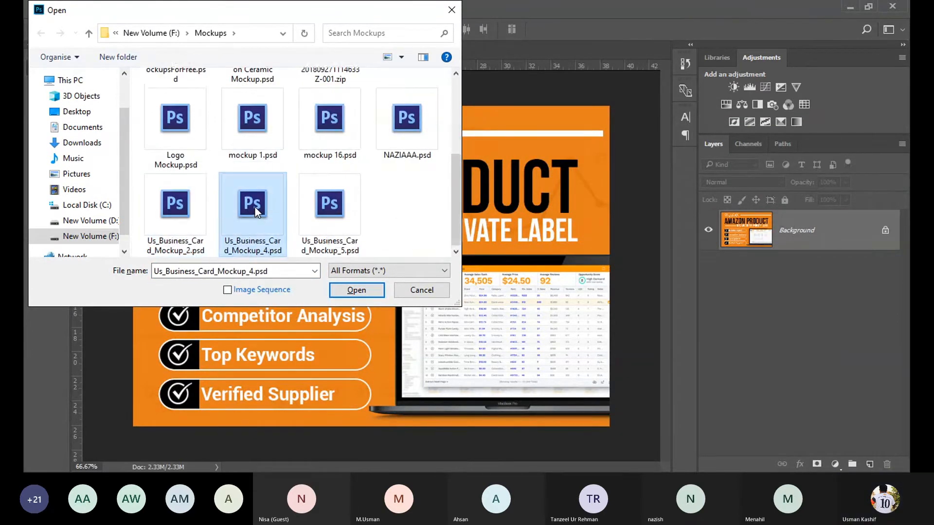
{"action": "key", "text": "Left"}
{"action": "key", "text": "Right"}
{"action": "key", "text": "Return"}
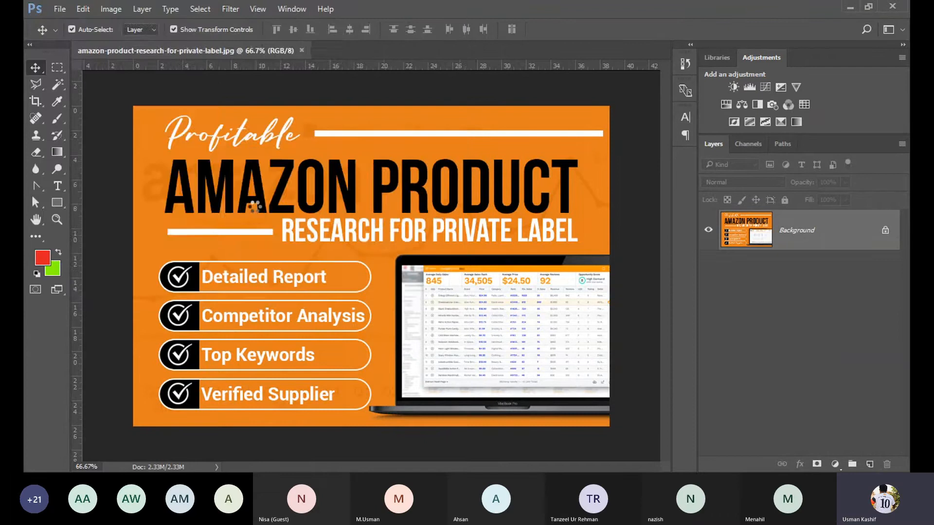
{"action": "left_click", "coordinate": [422, 402]}
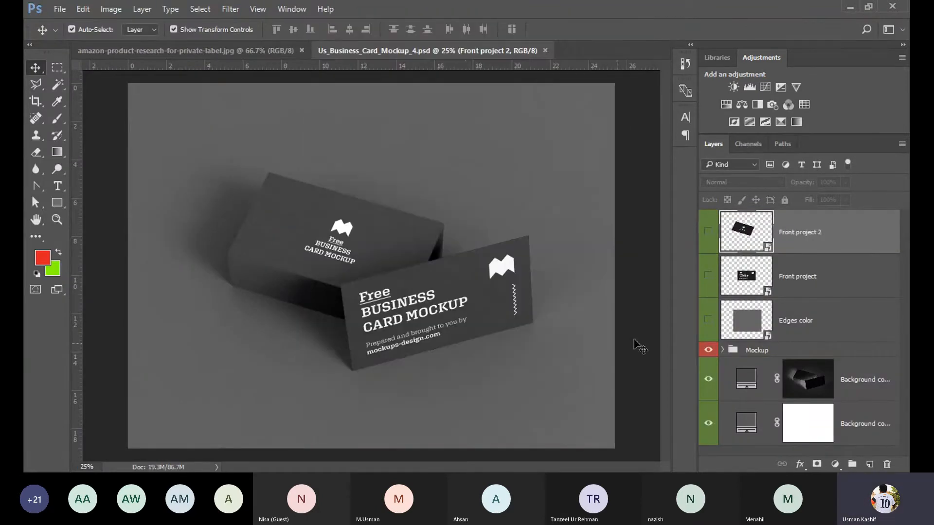
Copy the Amazon artwork over the card design in the Front project 2 smart object's contents and check the updated mockup
{"action": "double_click", "coordinate": [768, 249]}
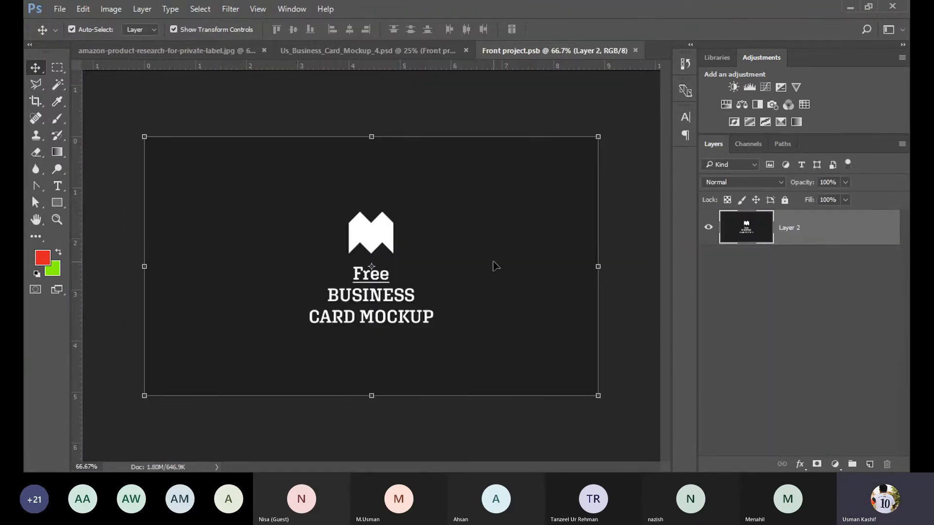
{"action": "left_click", "coordinate": [224, 51]}
{"action": "left_click_drag", "start_coordinate": [306, 227], "coordinate": [409, 240]}
{"action": "left_click_drag", "start_coordinate": [414, 301], "coordinate": [304, 275]}
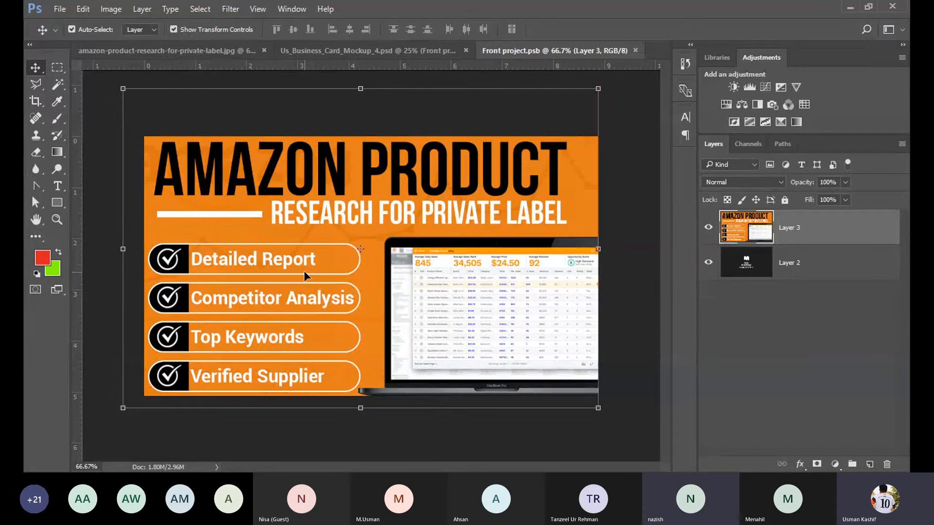
{"action": "left_click", "coordinate": [365, 51]}
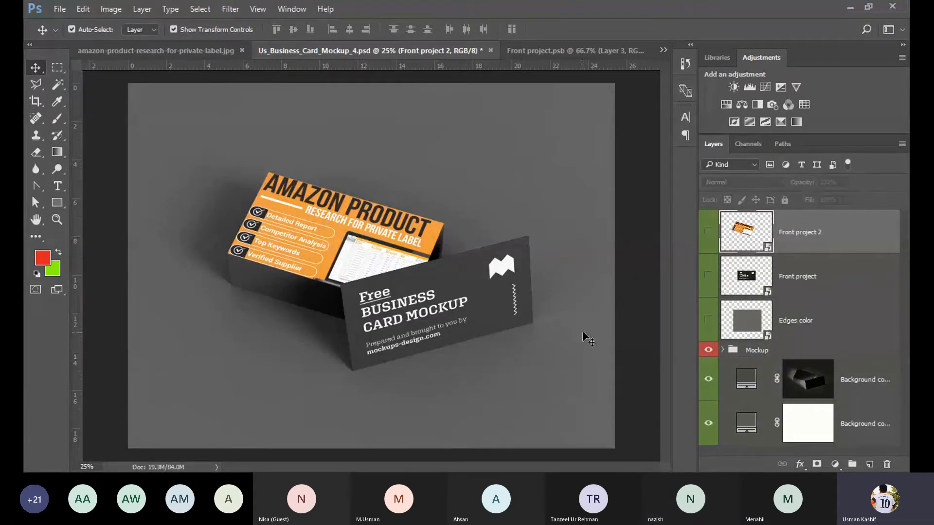
Open the Front project smart object's contents, cover the card design with the Amazon artwork and save the document
{"action": "double_click", "coordinate": [769, 292]}
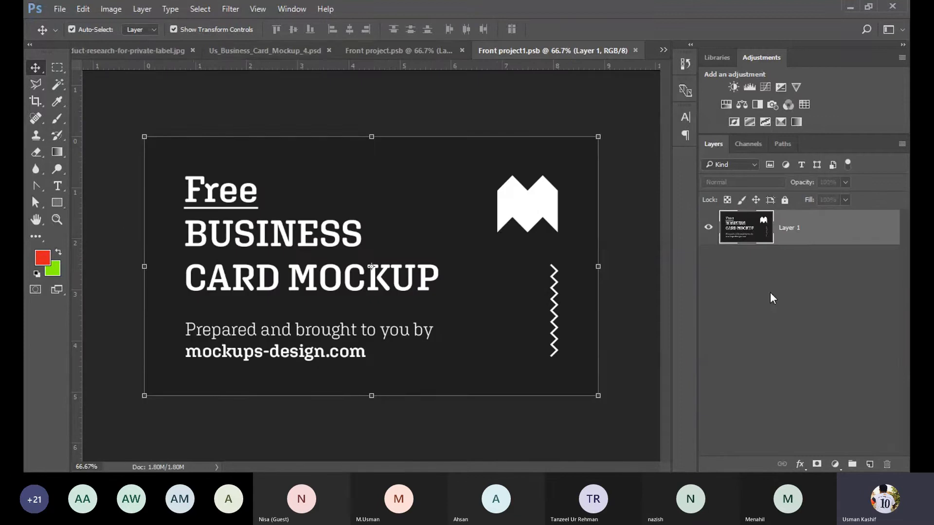
{"action": "left_click", "coordinate": [149, 50]}
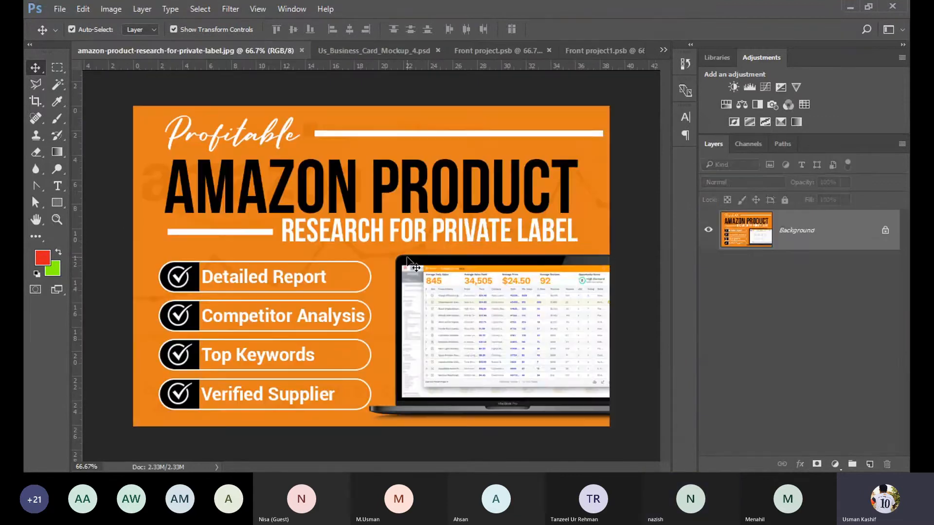
{"action": "left_click_drag", "start_coordinate": [554, 131], "coordinate": [405, 273]}
{"action": "key", "text": "ctrl+s"}
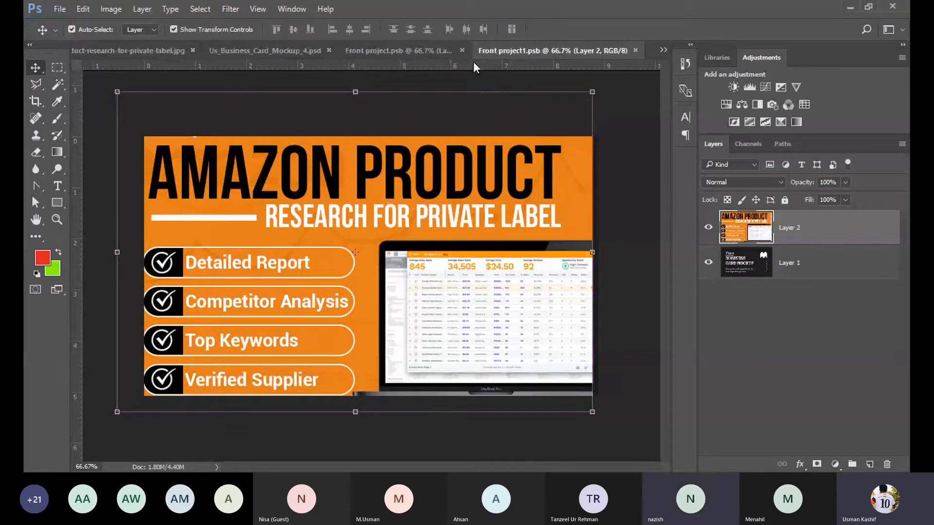
Close Front project.psb and Front project1.psb and return to the Us_Business_Card_Mockup_4.psd document
{"action": "left_click", "coordinate": [458, 51]}
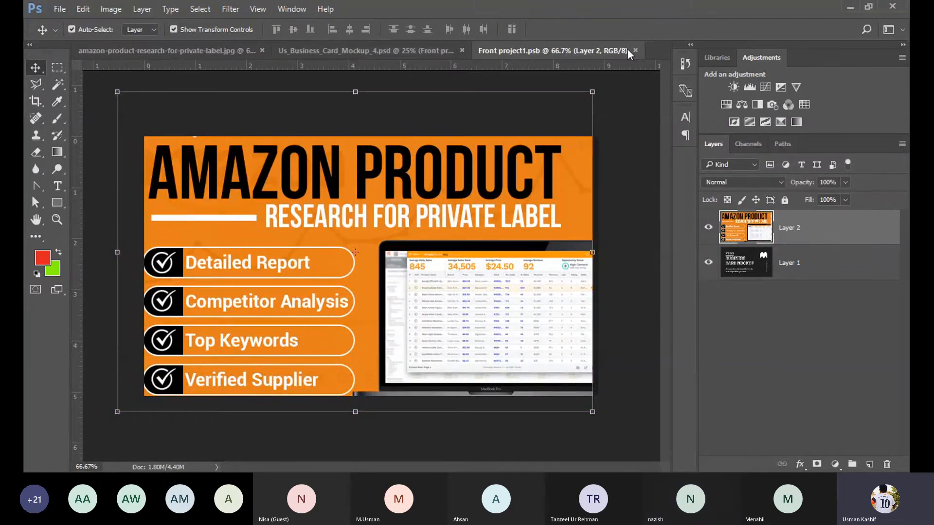
{"action": "left_click", "coordinate": [636, 51]}
{"action": "left_click", "coordinate": [444, 47]}
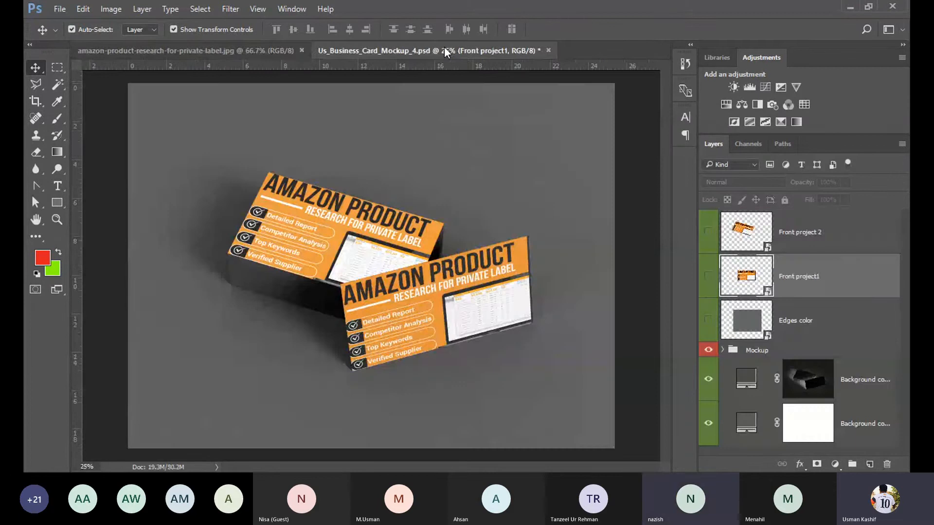
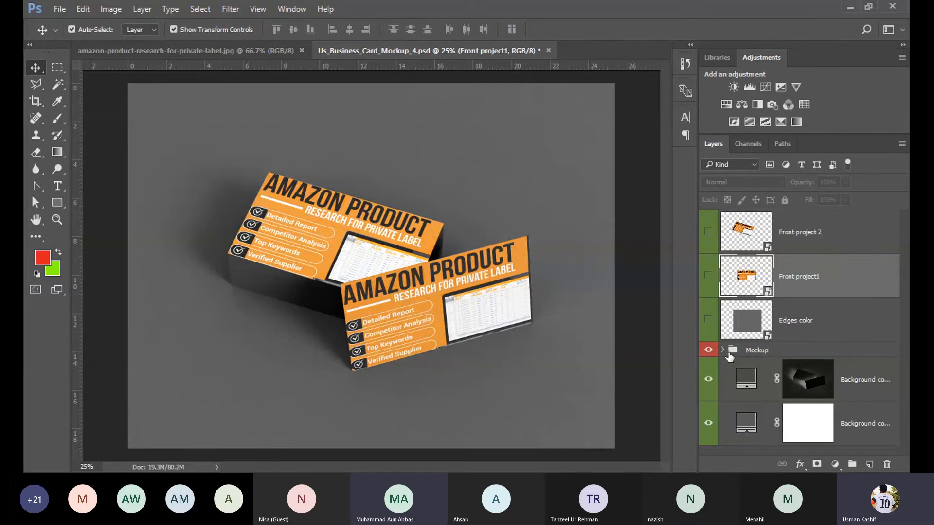
Expand the Mockup group and toggle the masked Background color copy layer's visibility to examine its shadow effect
{"action": "left_click", "coordinate": [728, 352]}
{"action": "left_click", "coordinate": [723, 350]}
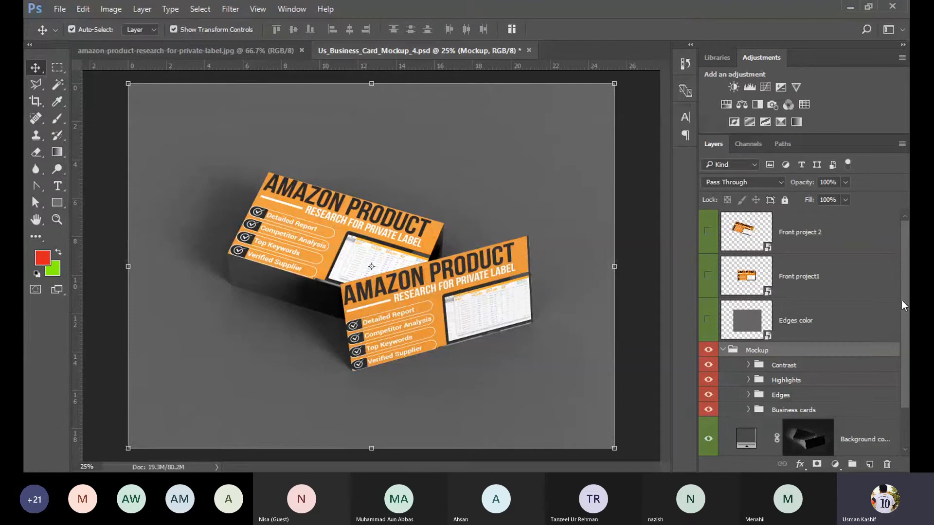
{"action": "scroll", "coordinate": [904, 342], "scroll_direction": "down", "scroll_amount": 1}
{"action": "left_click", "coordinate": [810, 401]}
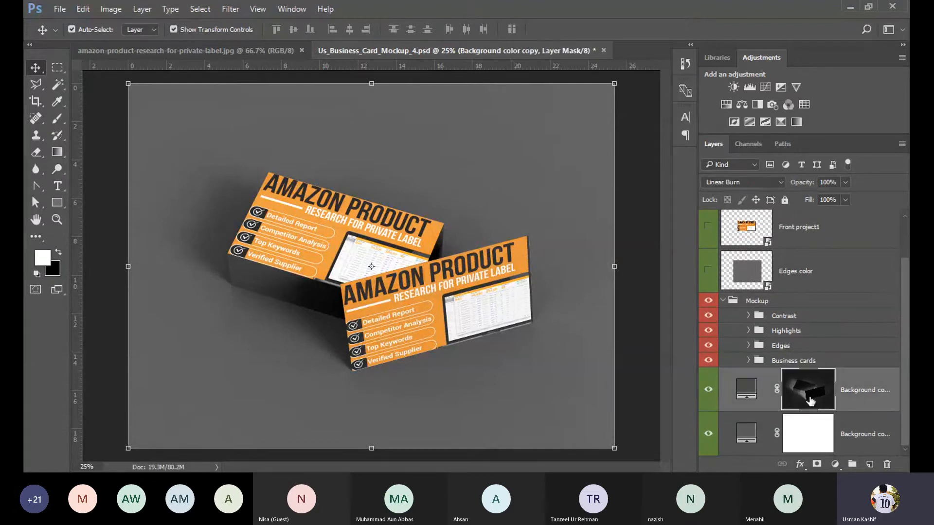
{"action": "left_click", "coordinate": [708, 393]}
{"action": "left_click", "coordinate": [708, 392]}
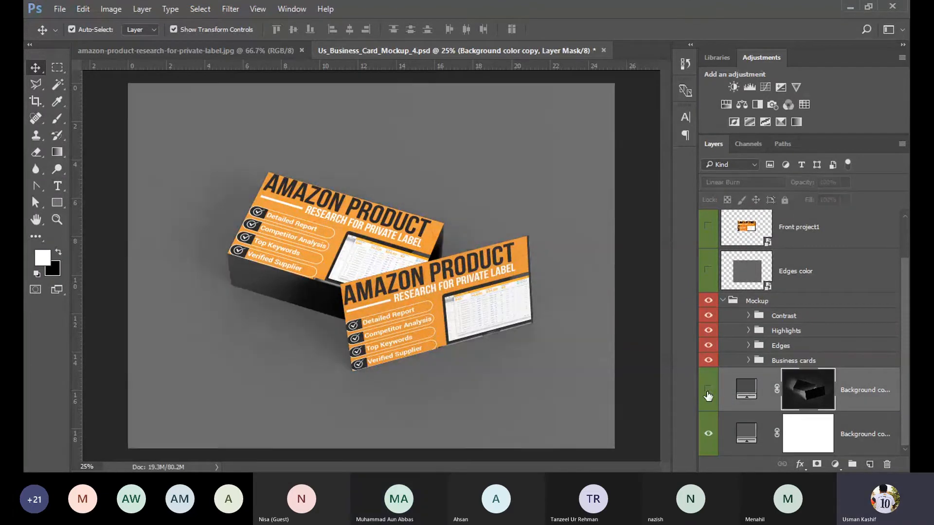
{"action": "left_click", "coordinate": [708, 394]}
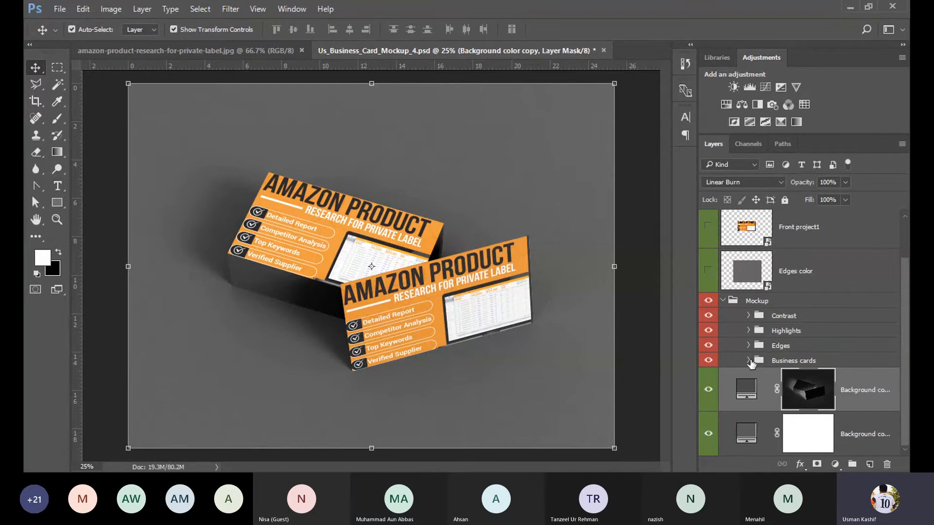
Expand the Business cards group and toggle its card shapes and clipped artwork to examine how each layer builds the cards
{"action": "left_click", "coordinate": [748, 361]}
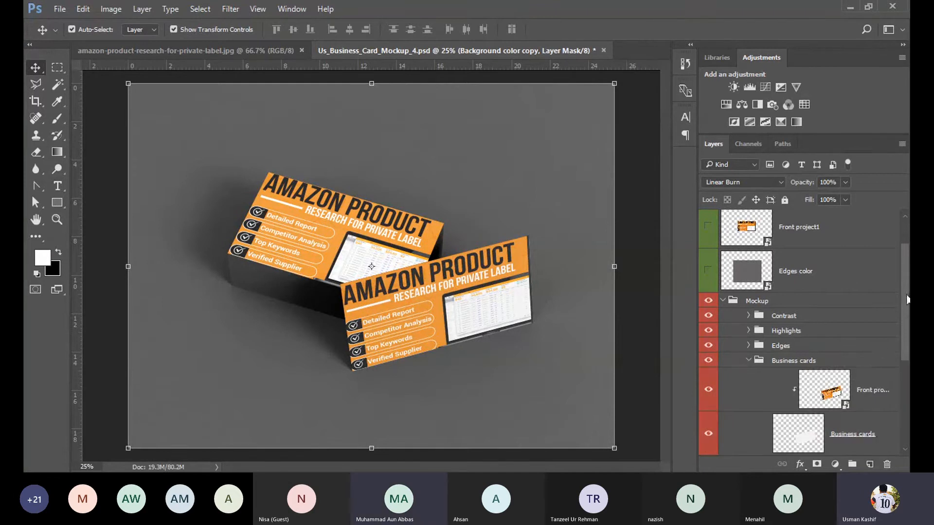
{"action": "left_click_drag", "start_coordinate": [907, 299], "coordinate": [903, 378]}
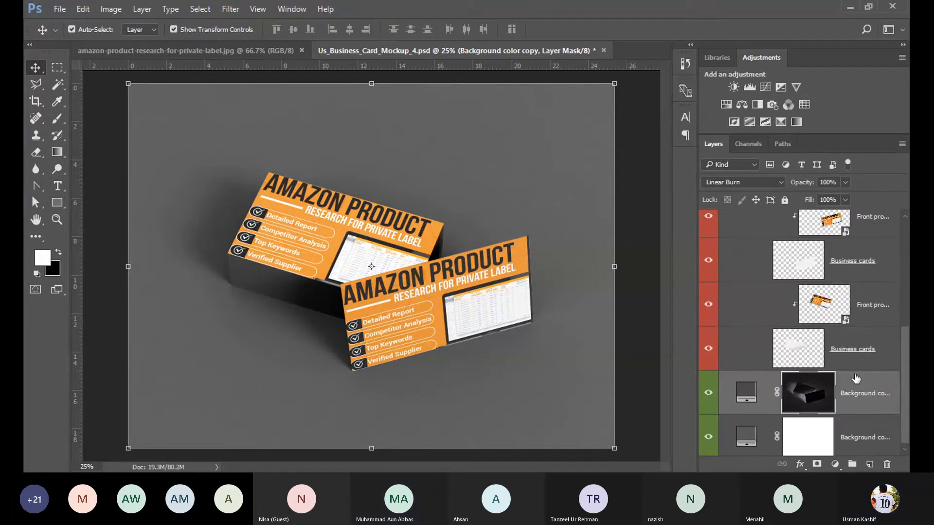
{"action": "left_click", "coordinate": [707, 349]}
{"action": "left_click", "coordinate": [707, 349]}
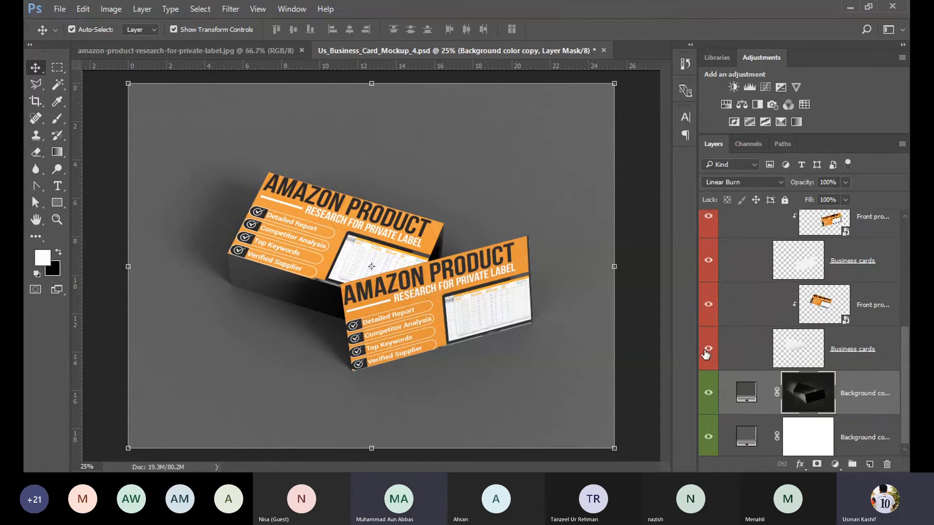
{"action": "left_click", "coordinate": [709, 306]}
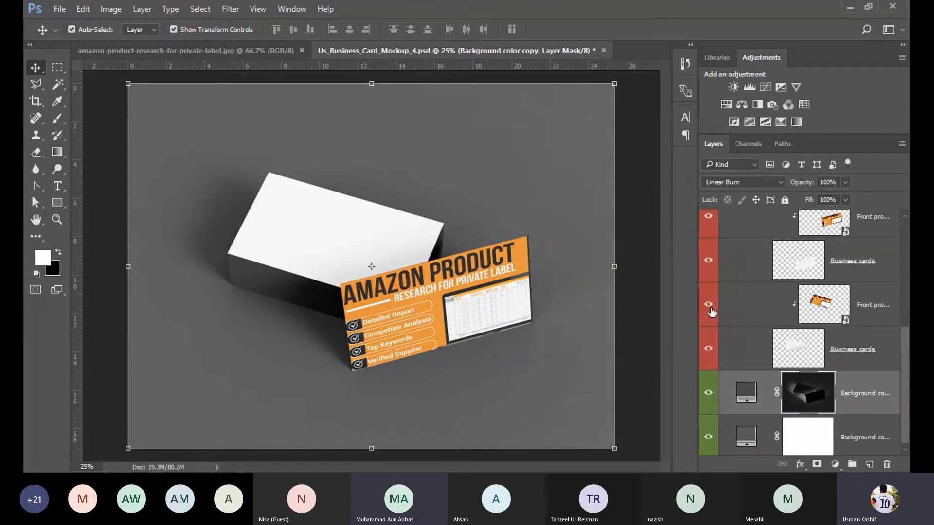
{"action": "left_click", "coordinate": [709, 307]}
{"action": "left_click", "coordinate": [709, 262]}
{"action": "left_click", "coordinate": [708, 262]}
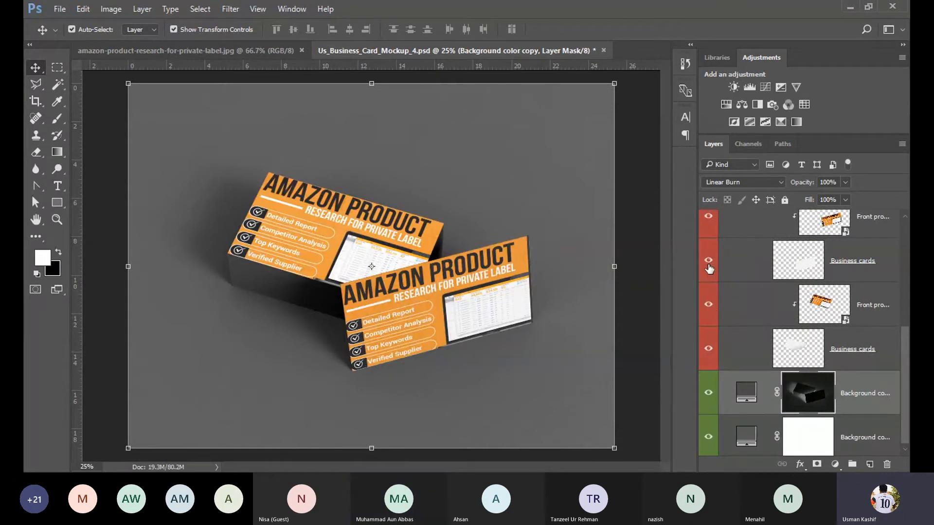
{"action": "left_click", "coordinate": [798, 358]}
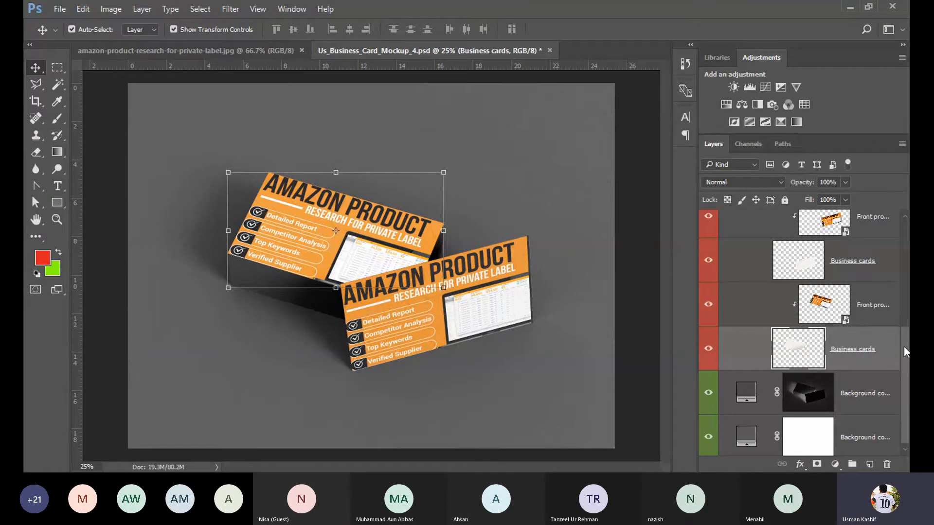
Expand the Edges group and toggle the Edges layer's visibility to examine its effect on the card sides
{"action": "left_click_drag", "start_coordinate": [903, 346], "coordinate": [904, 286]}
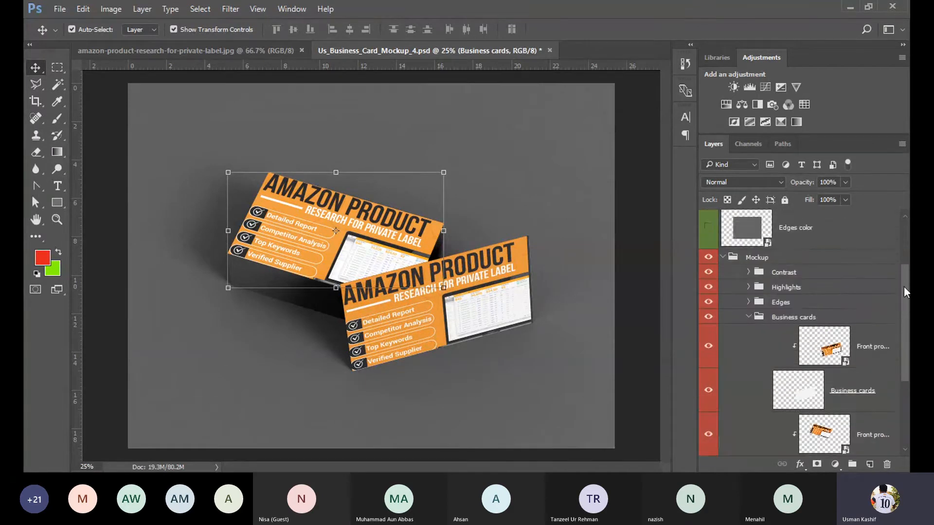
{"action": "left_click", "coordinate": [748, 304]}
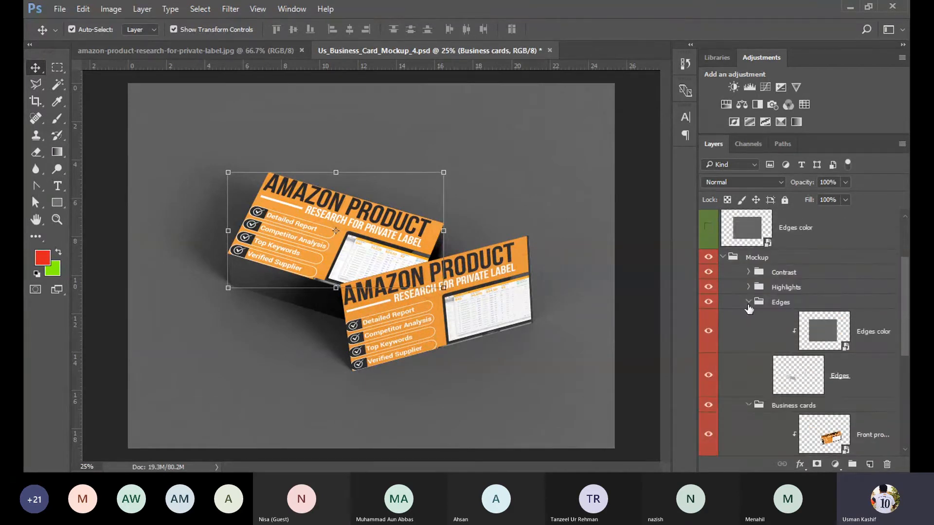
{"action": "left_click", "coordinate": [708, 378]}
{"action": "left_click", "coordinate": [708, 377]}
{"action": "left_click", "coordinate": [708, 377]}
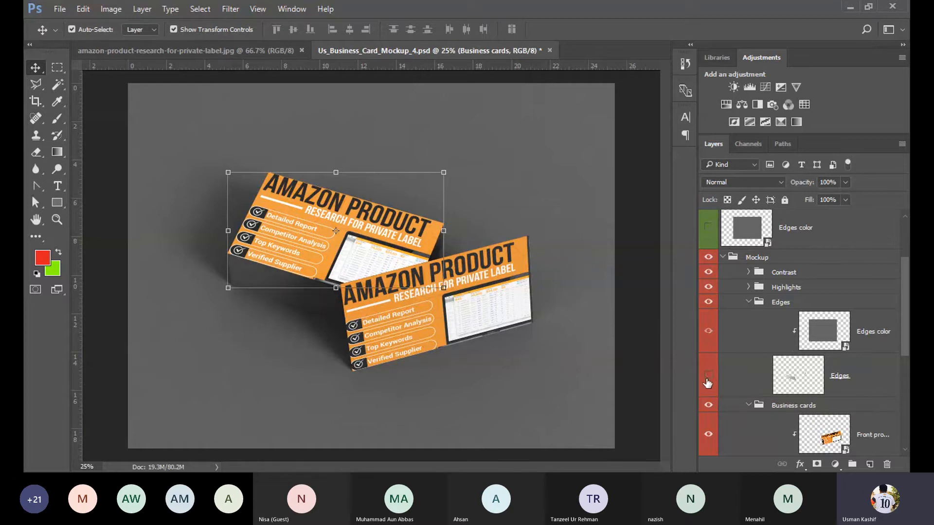
{"action": "left_click", "coordinate": [708, 377]}
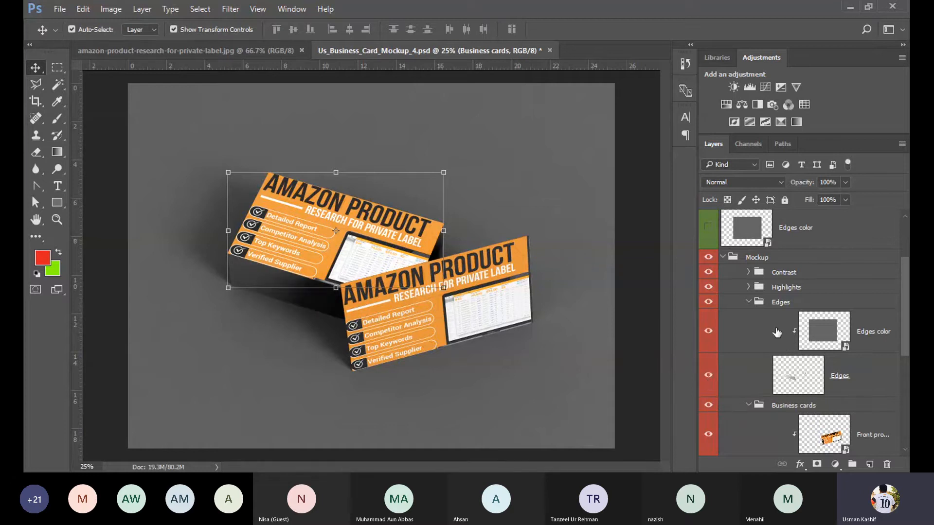
Expand the Highlights group and toggle the Highlights layer's visibility to examine its lighting effect
{"action": "left_click", "coordinate": [748, 287]}
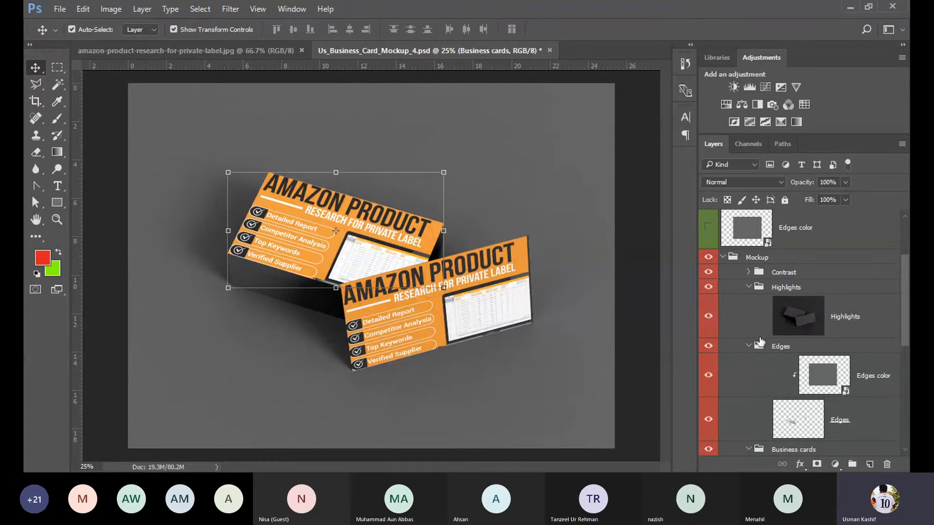
{"action": "left_click", "coordinate": [787, 334]}
{"action": "left_click", "coordinate": [708, 326]}
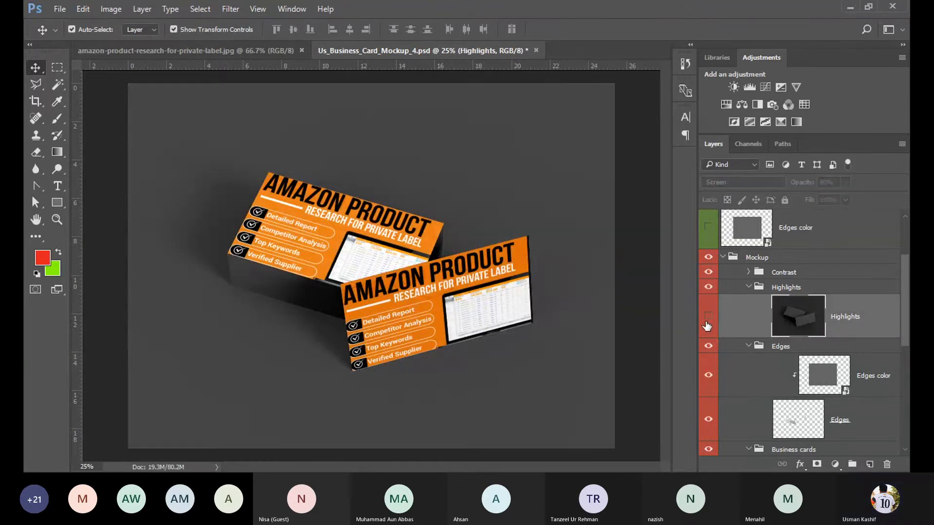
{"action": "left_click", "coordinate": [708, 325]}
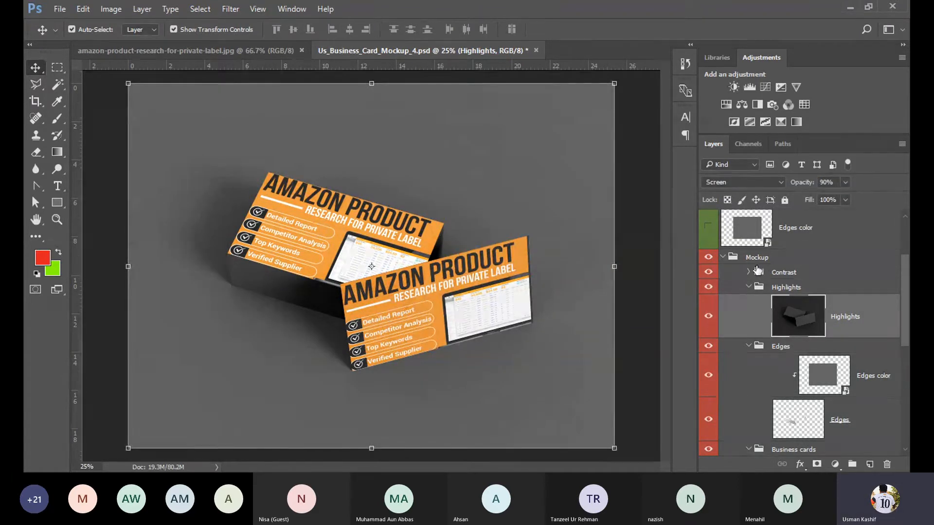
Toggle the Contrast group's Curves adjustment and both Background color layers to examine their effects, then select the upper background layer's mask
{"action": "left_click", "coordinate": [754, 272]}
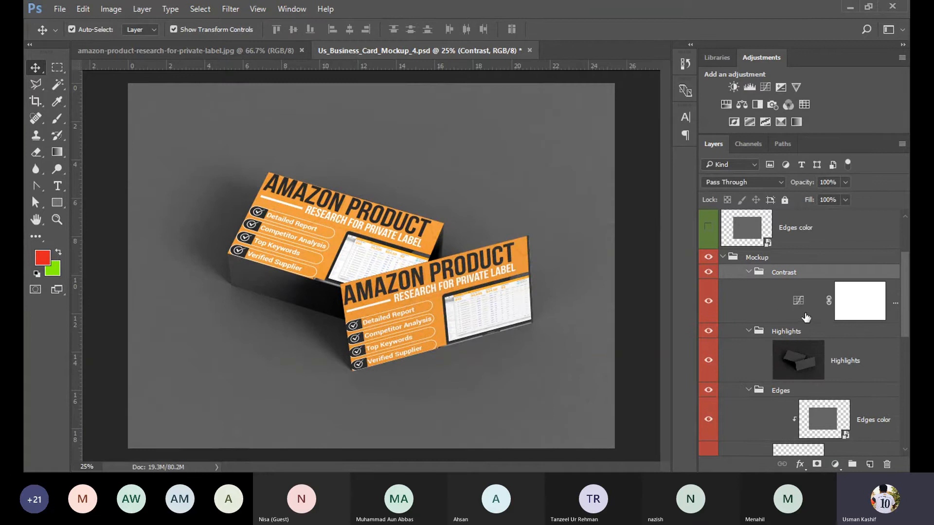
{"action": "left_click", "coordinate": [708, 302]}
{"action": "left_click_drag", "start_coordinate": [908, 291], "coordinate": [909, 410]}
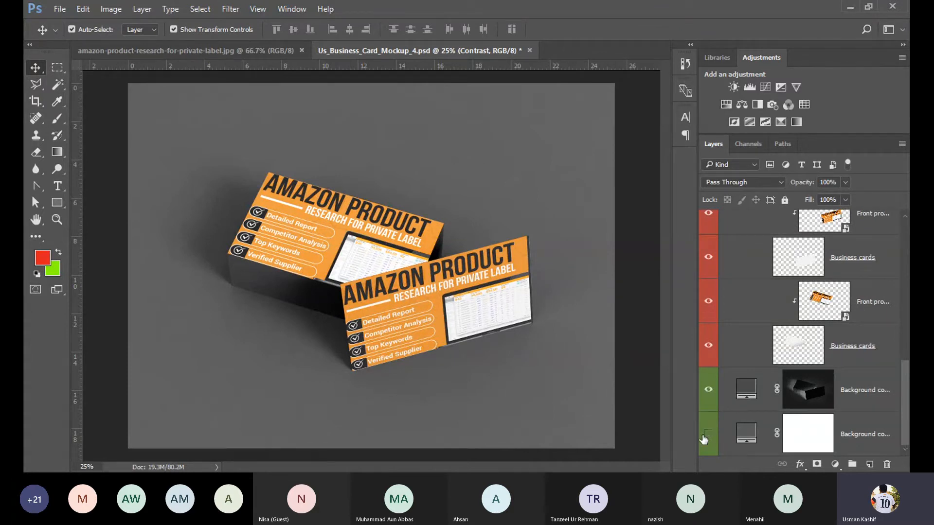
{"action": "left_click", "coordinate": [708, 434]}
{"action": "left_click", "coordinate": [708, 434]}
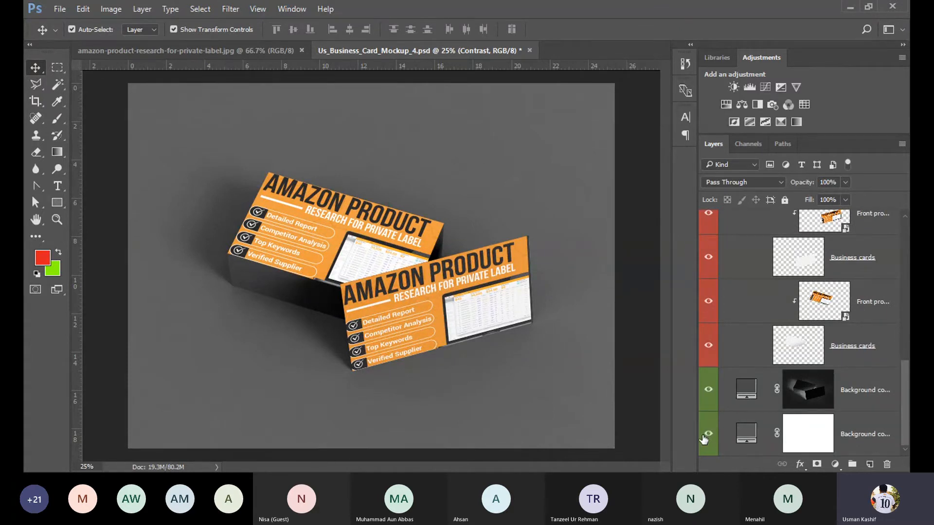
{"action": "left_click", "coordinate": [708, 390]}
{"action": "left_click", "coordinate": [708, 389]}
{"action": "left_click", "coordinate": [806, 392]}
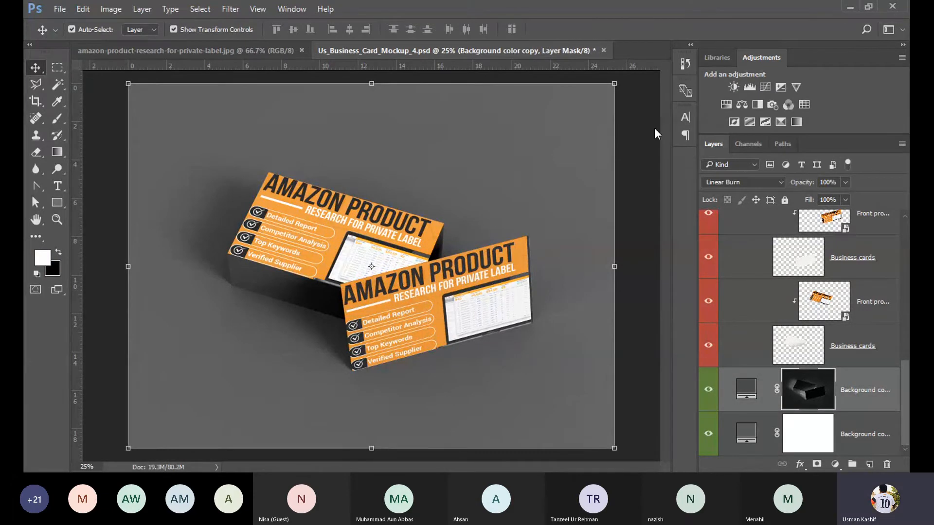
Close the Us_Business_Card_Mockup_4.psd document without saving its changes
{"action": "left_click", "coordinate": [604, 50]}
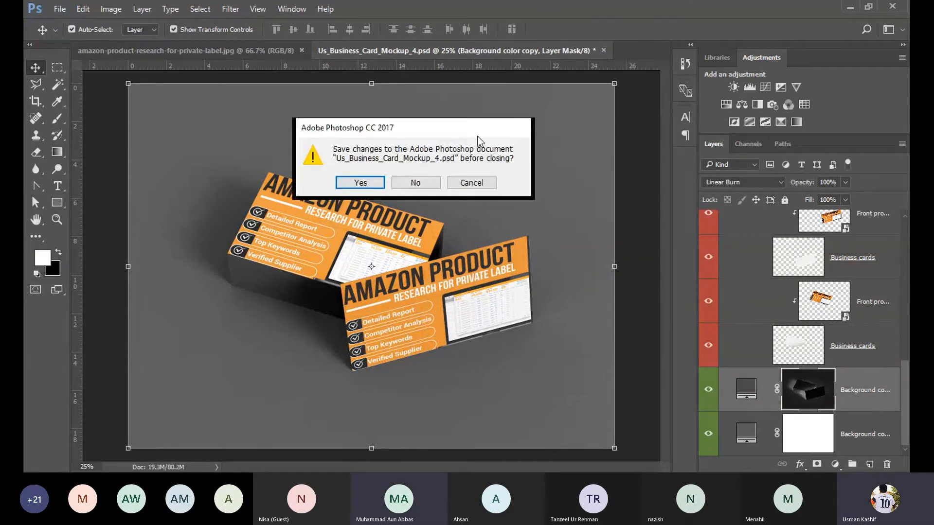
{"action": "left_click", "coordinate": [423, 182]}
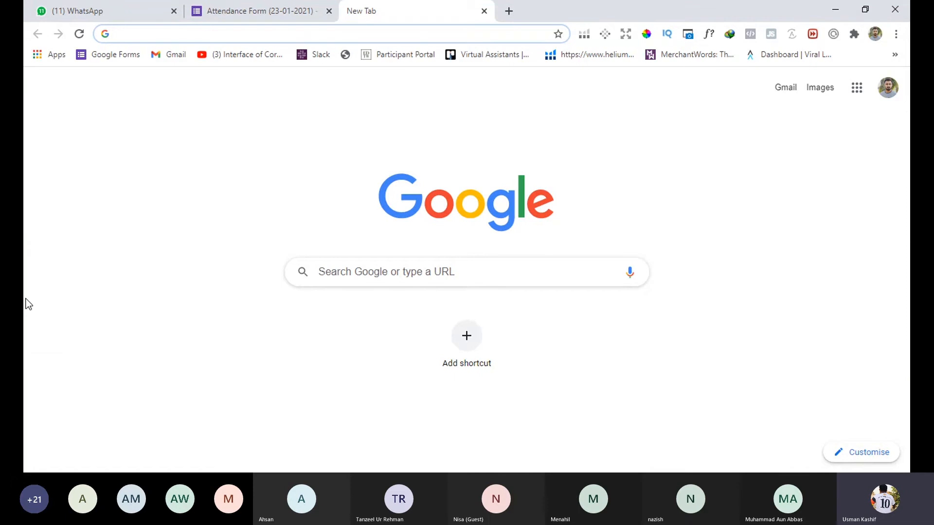
Switch to Chrome and search Google for "business card mockup psd free download"
{"action": "type", "text": "business"}
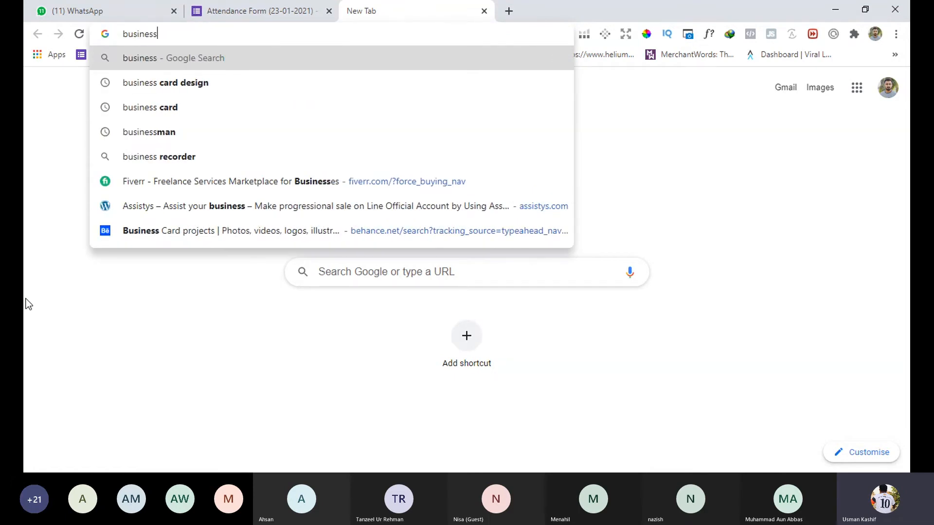
{"action": "type", "text": " card mockup"}
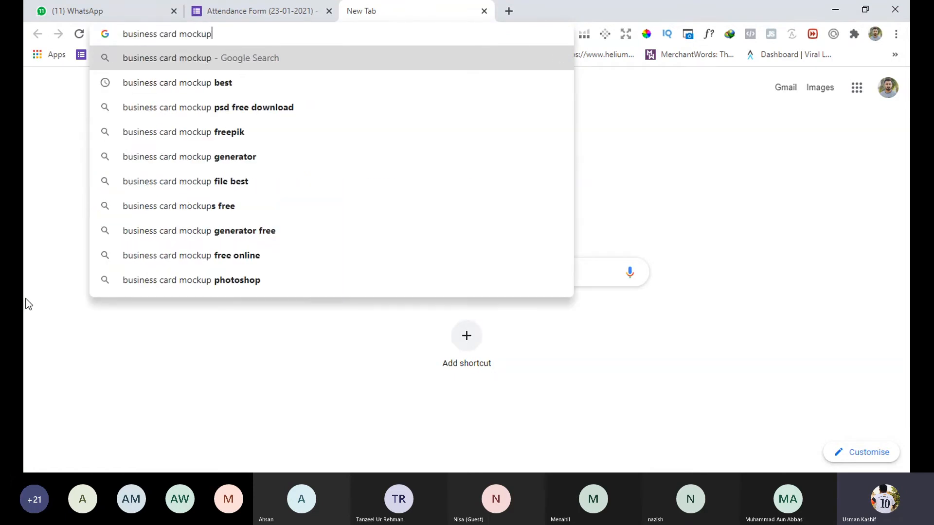
{"action": "key", "text": "Down"}
{"action": "key", "text": "Down"}
{"action": "key", "text": "Return"}
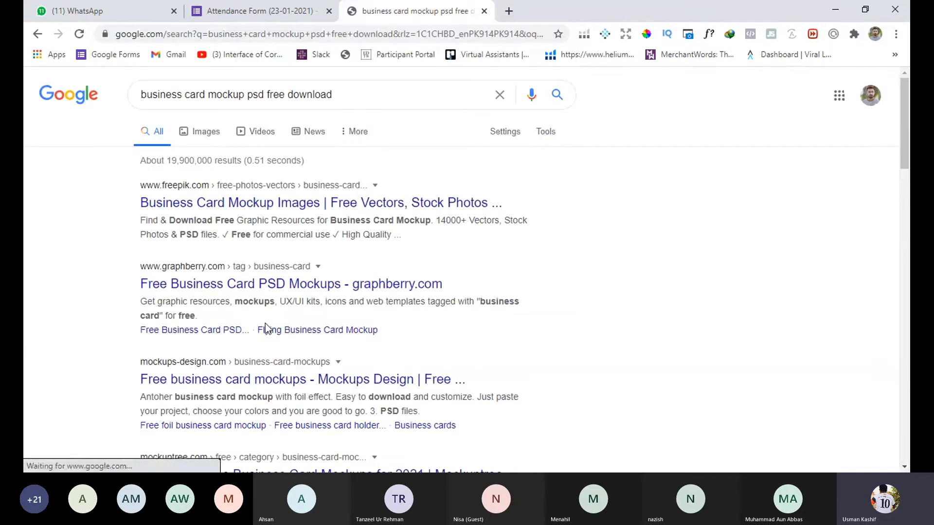
Open the mockups-design.com, mockuptree.com and graphberry.com search results in separate background tabs
{"action": "scroll", "coordinate": [266, 328], "scroll_direction": "down", "scroll_amount": 3}
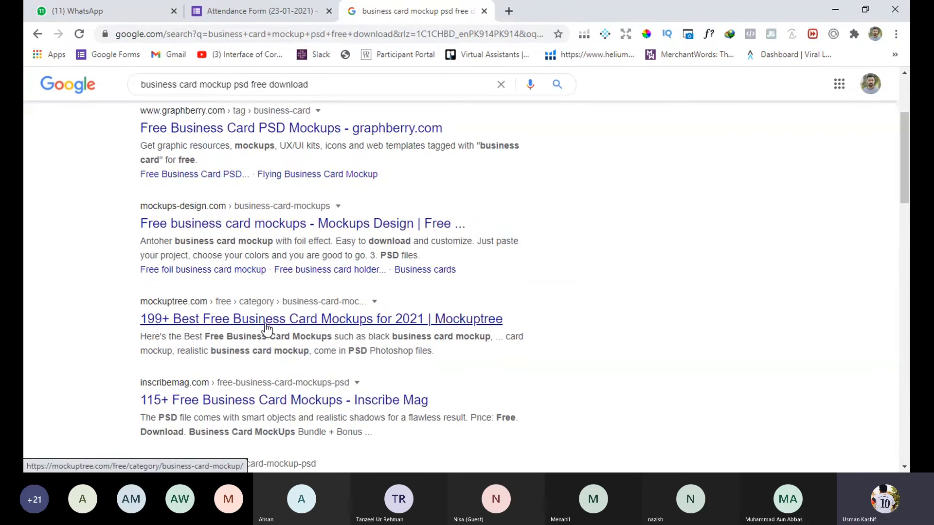
{"action": "scroll", "coordinate": [267, 329], "scroll_direction": "up", "scroll_amount": 1}
{"action": "middle_click", "coordinate": [200, 249]}
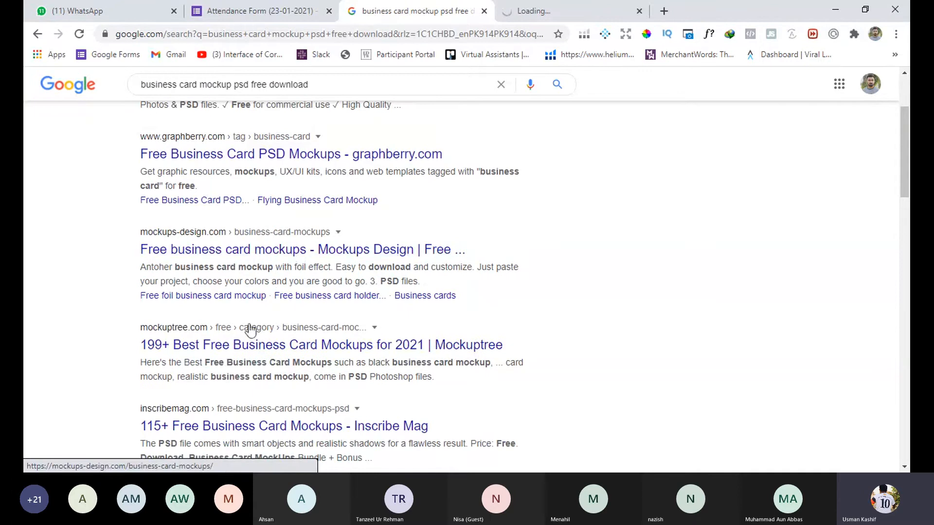
{"action": "middle_click", "coordinate": [307, 343]}
{"action": "scroll", "coordinate": [235, 337], "scroll_direction": "up", "scroll_amount": 1}
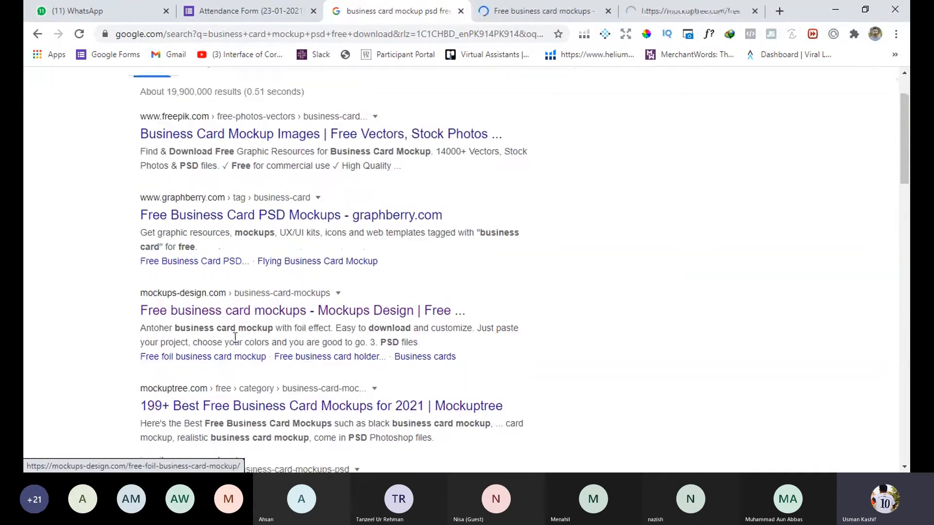
{"action": "middle_click", "coordinate": [265, 233]}
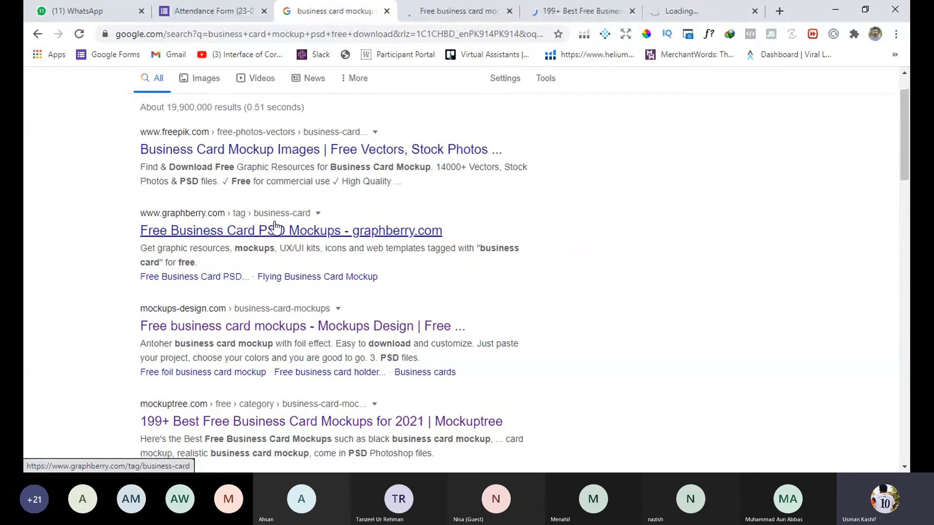
Look through the business card mockup web results, switch to the image results and browse the available designs
{"action": "scroll", "coordinate": [272, 228], "scroll_direction": "down", "scroll_amount": 5}
{"action": "scroll", "coordinate": [276, 227], "scroll_direction": "down", "scroll_amount": 5}
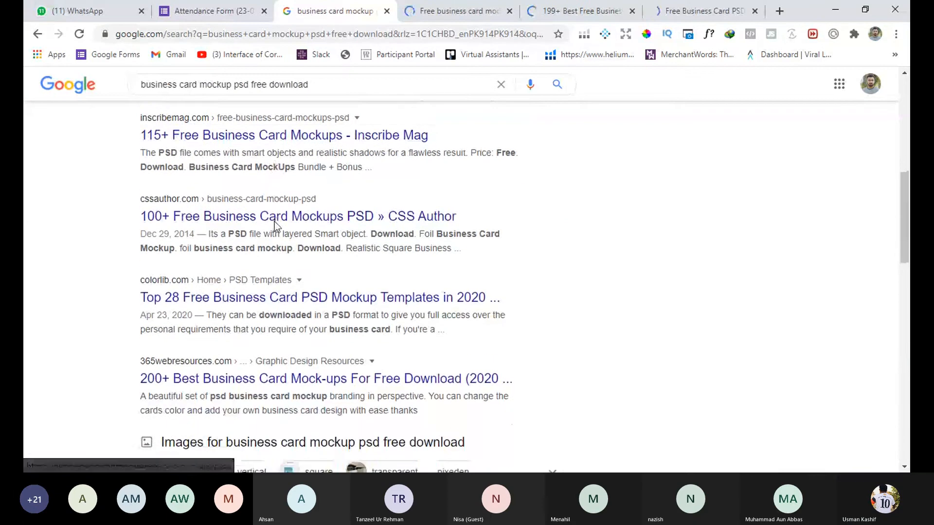
{"action": "scroll", "coordinate": [276, 227], "scroll_direction": "down", "scroll_amount": 4}
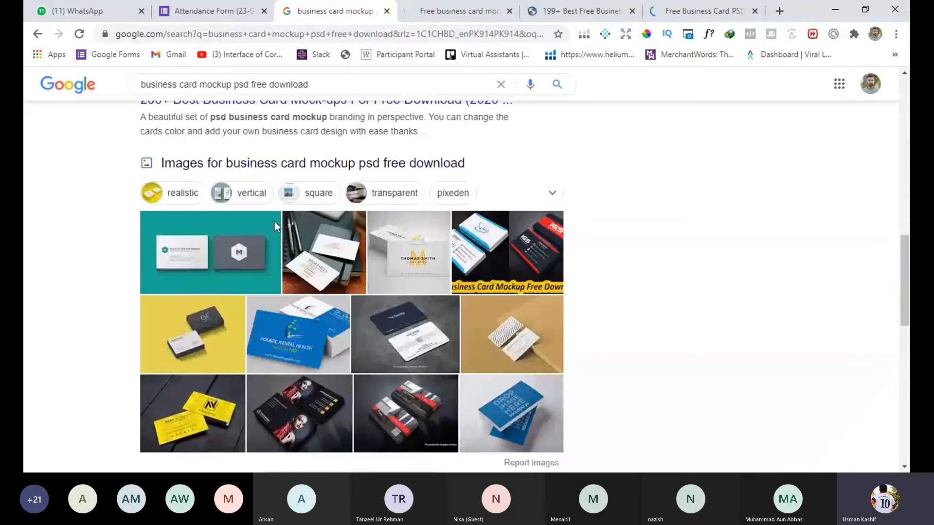
{"action": "scroll", "coordinate": [395, 257], "scroll_direction": "up", "scroll_amount": 15}
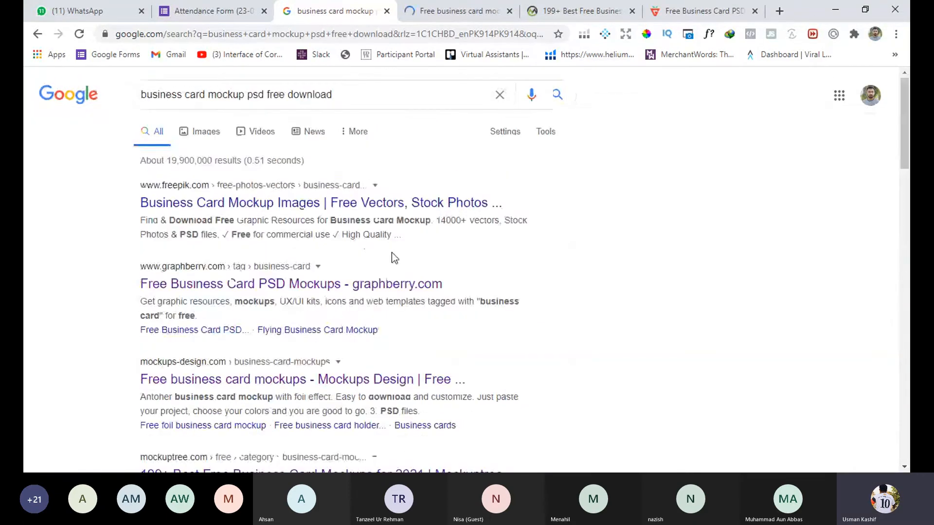
{"action": "left_click", "coordinate": [201, 130]}
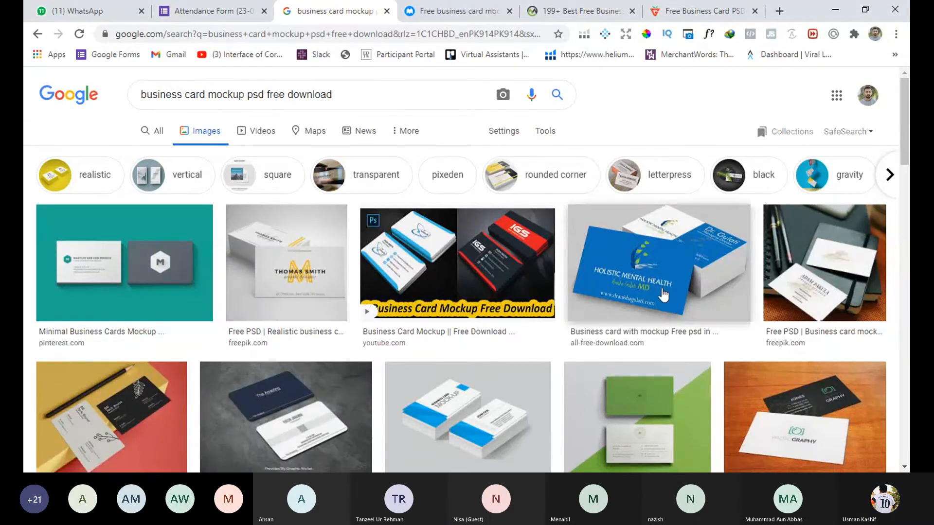
{"action": "mouse_move", "coordinate": [908, 111]}
{"action": "left_mouse_down"}
{"action": "mouse_move", "coordinate": [908, 144]}
{"action": "mouse_move", "coordinate": [909, 128]}
{"action": "left_mouse_up"}
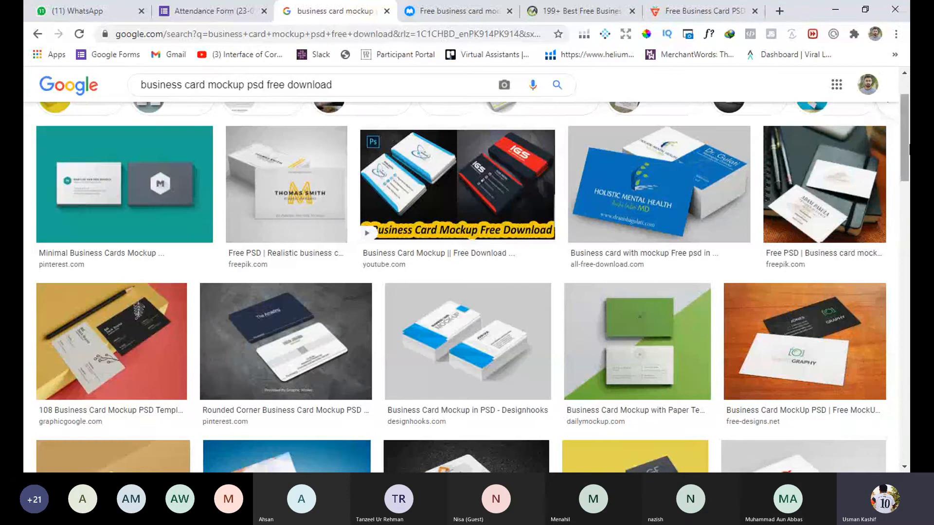
{"action": "scroll", "coordinate": [894, 210], "scroll_direction": "down", "scroll_amount": 7}
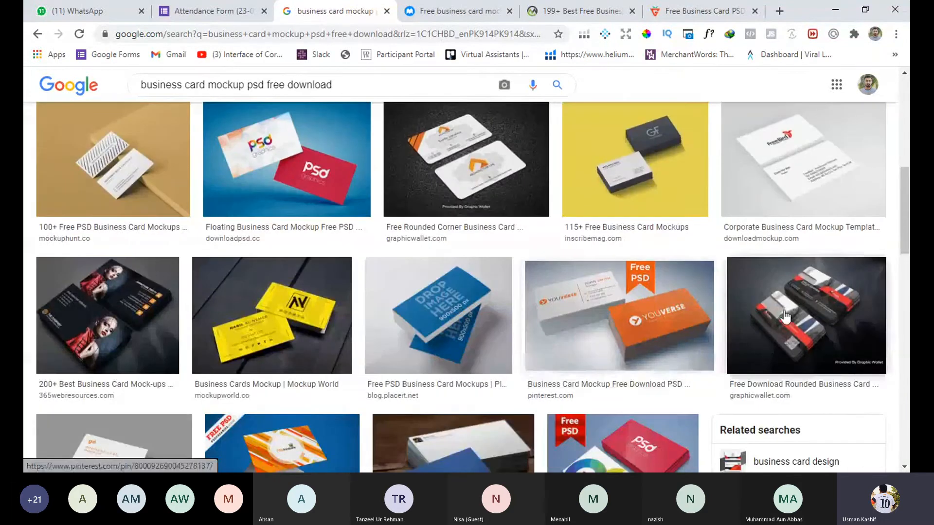
Preview the Mockup Hunt, fanned card stack, USB card and Colorlib binder-clip mockups among the image results and related images
{"action": "left_click", "coordinate": [168, 207]}
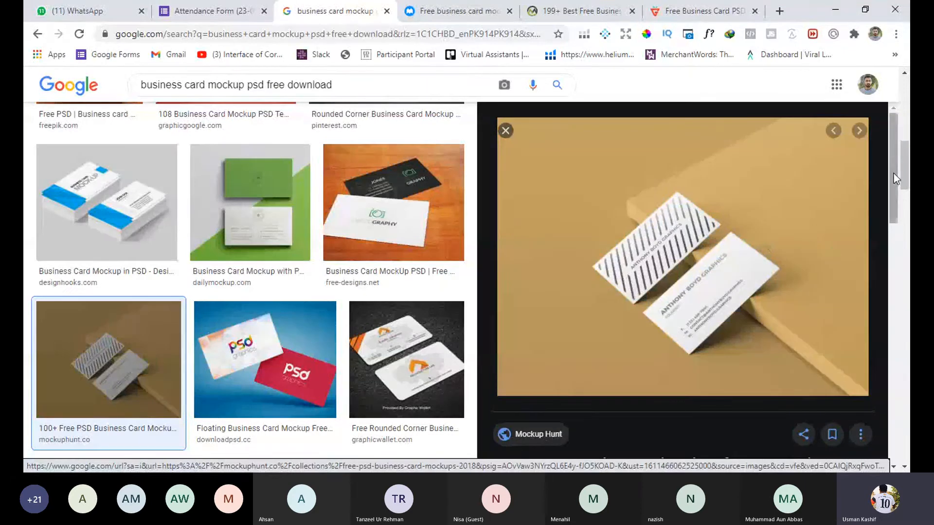
{"action": "left_click_drag", "start_coordinate": [894, 173], "coordinate": [893, 284]}
{"action": "left_click", "coordinate": [681, 243]}
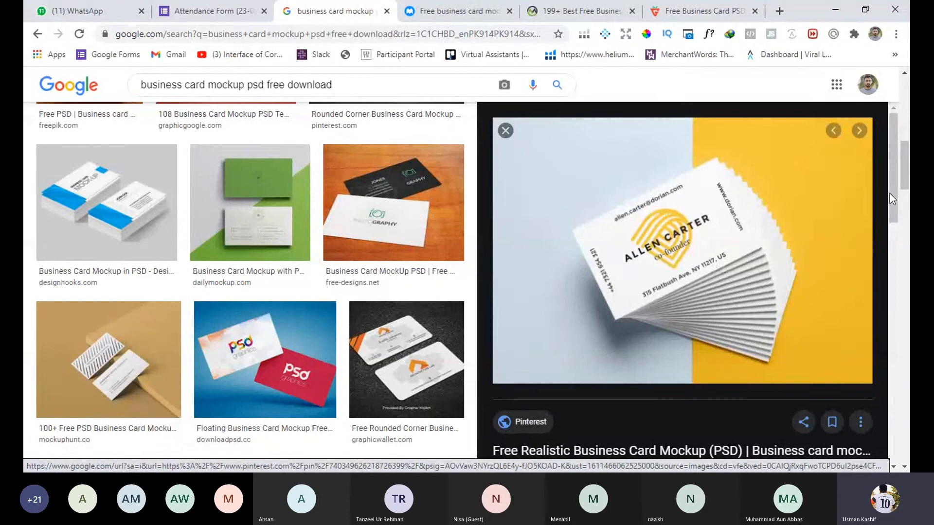
{"action": "left_click_drag", "start_coordinate": [891, 194], "coordinate": [865, 310]}
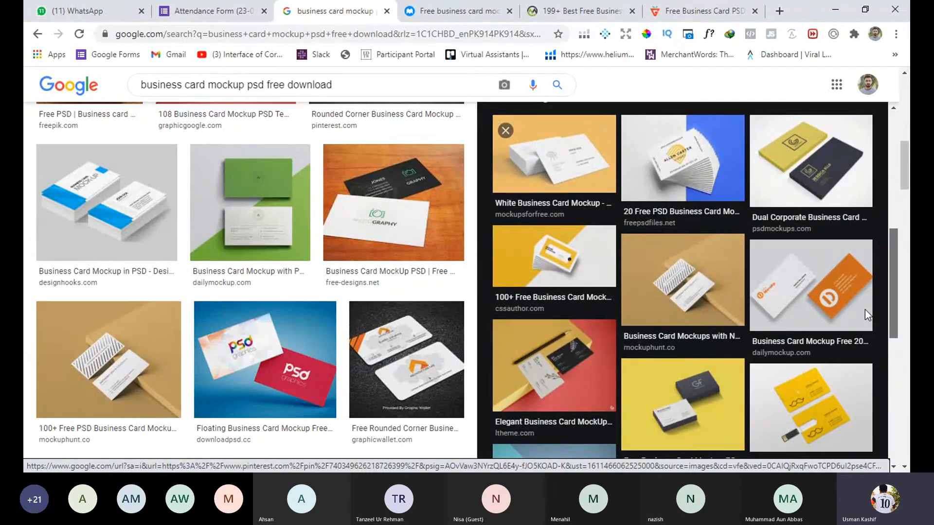
{"action": "left_click", "coordinate": [804, 389]}
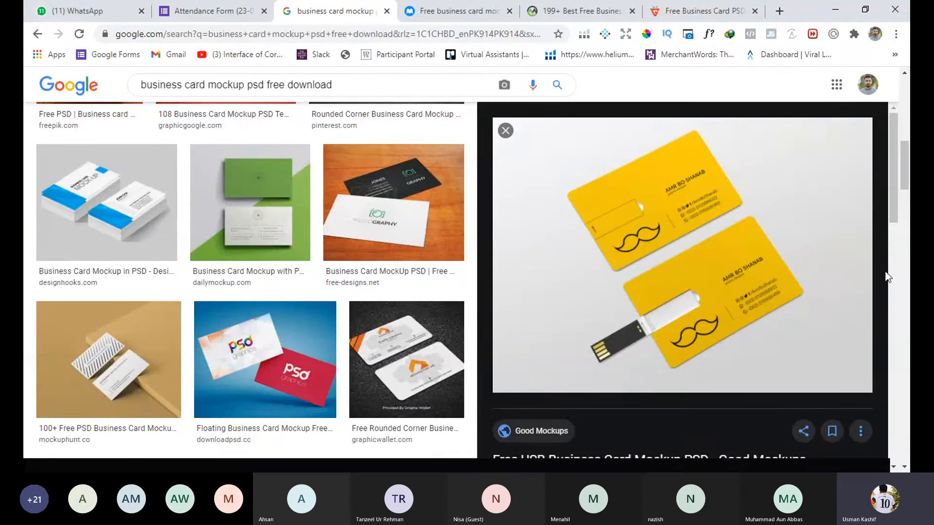
{"action": "left_click_drag", "start_coordinate": [898, 199], "coordinate": [897, 319]}
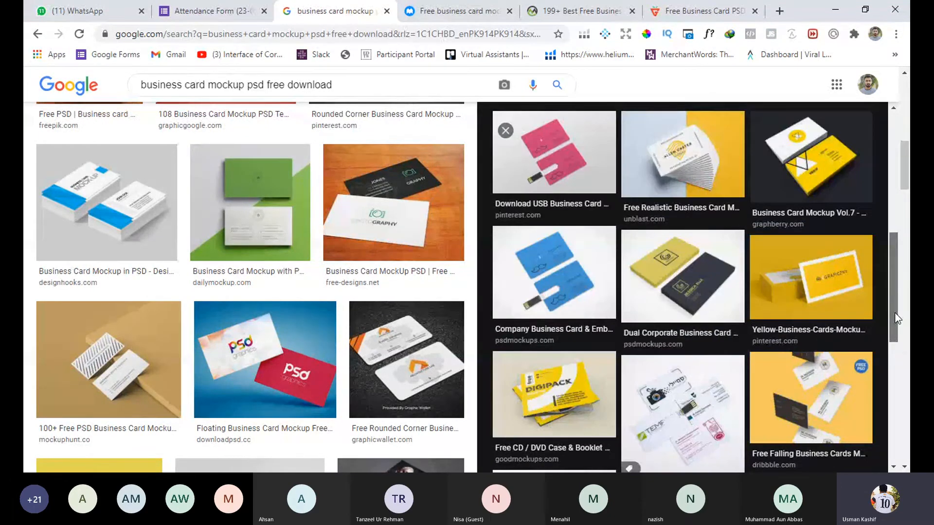
{"action": "left_click_drag", "start_coordinate": [897, 319], "coordinate": [903, 376]}
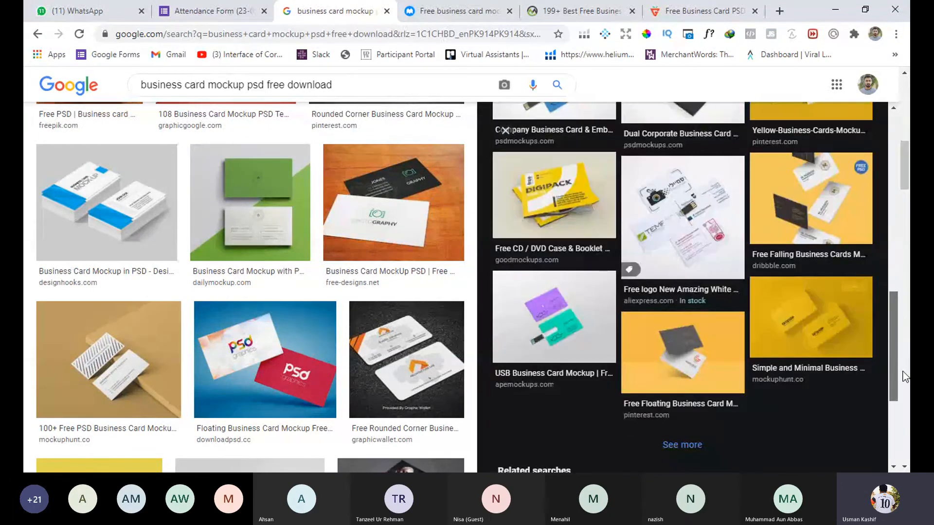
{"action": "left_click_drag", "start_coordinate": [903, 164], "coordinate": [905, 501]}
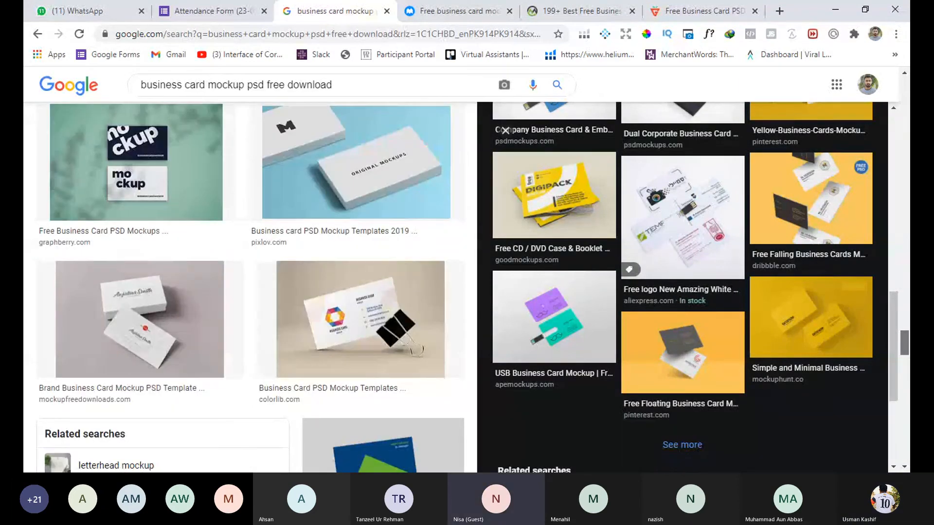
{"action": "left_click", "coordinate": [388, 307]}
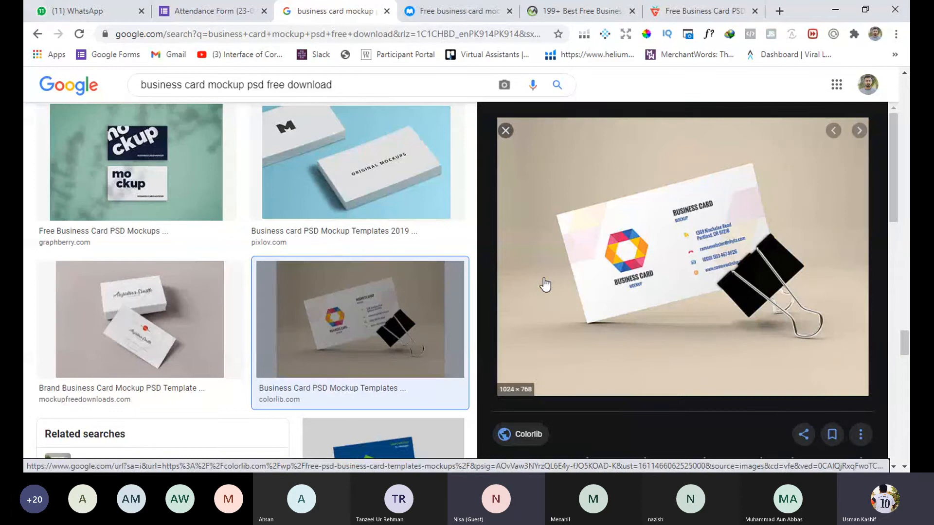
{"action": "left_click", "coordinate": [129, 32]}
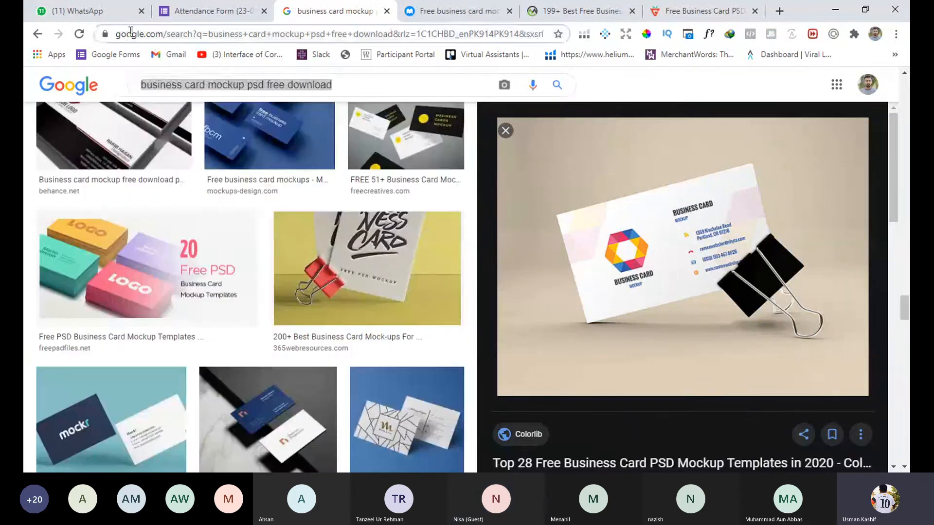
{"action": "type", "text": "fl"}
{"action": "key", "text": "Escape"}
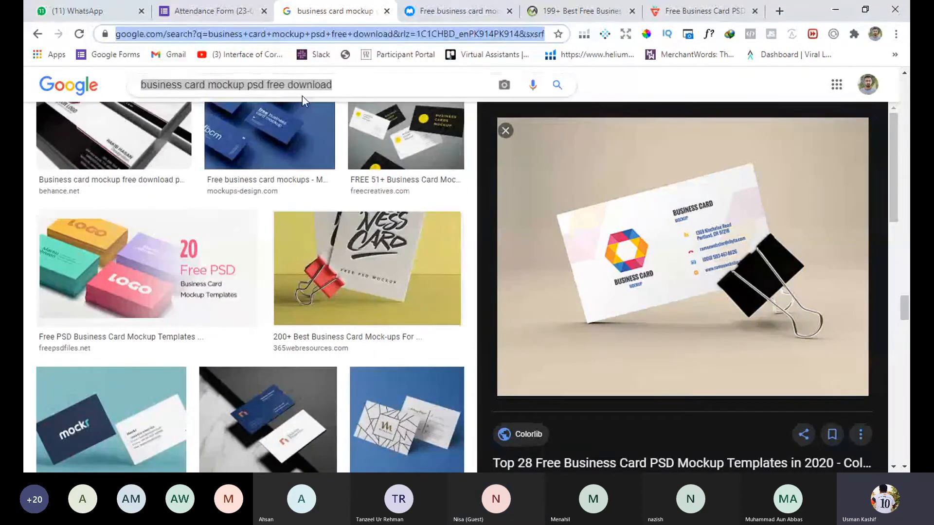
Replace the image search query with "flyers mockups" and run the search
{"action": "left_click", "coordinate": [349, 94]}
{"action": "triple_click", "coordinate": [350, 93]}
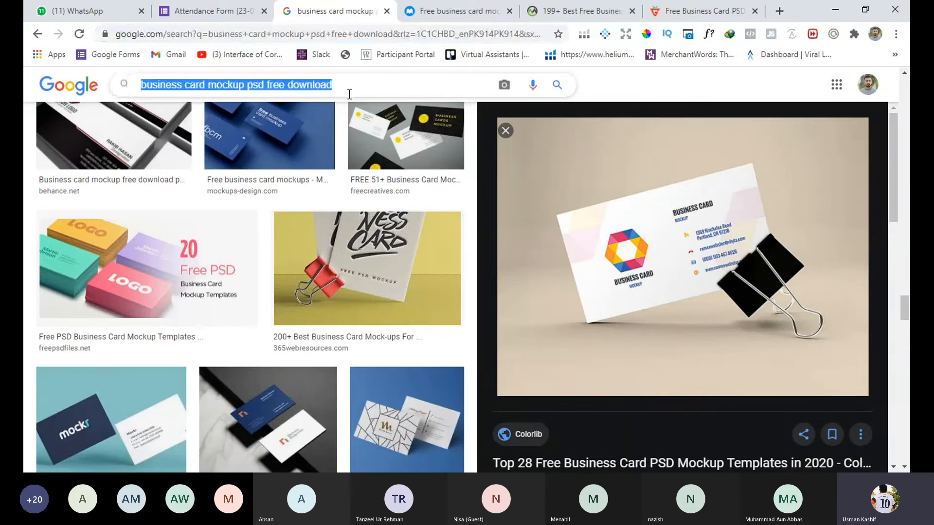
{"action": "key", "text": "BackSpace"}
{"action": "type", "text": "flyers"}
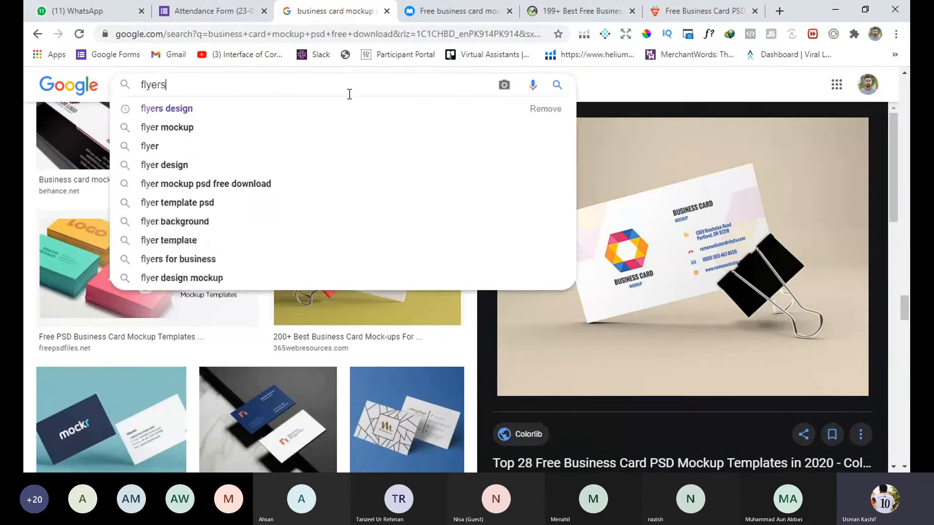
{"action": "type", "text": " mockups"}
{"action": "key", "text": "Return"}
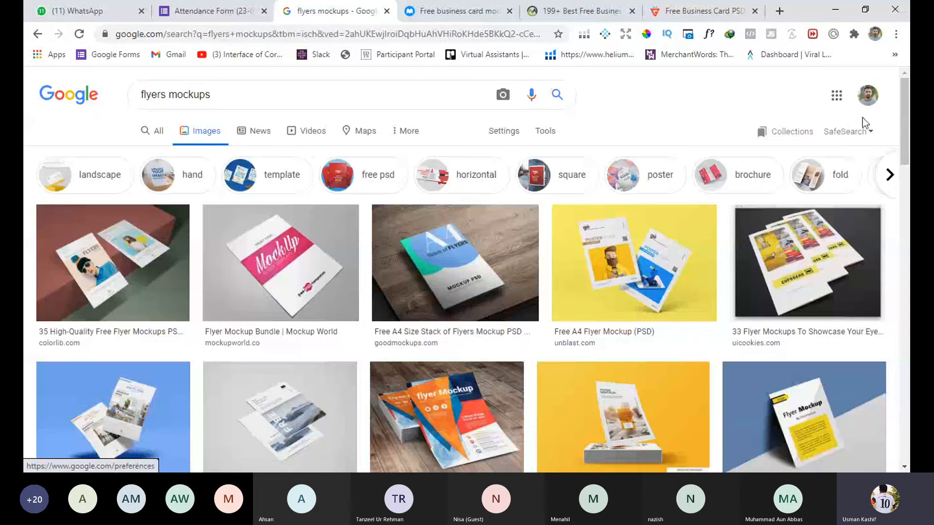
Browse the flyer mockup images and preview SpyreStudios' "Collection of 30 Free Flyer Mockup Designs"
{"action": "left_click_drag", "start_coordinate": [905, 121], "coordinate": [908, 159]}
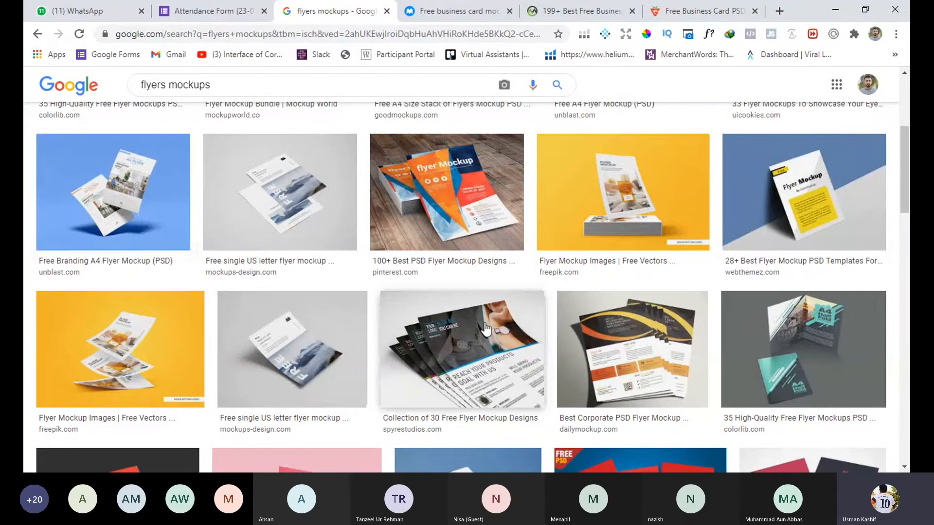
{"action": "left_click_drag", "start_coordinate": [906, 155], "coordinate": [909, 171]}
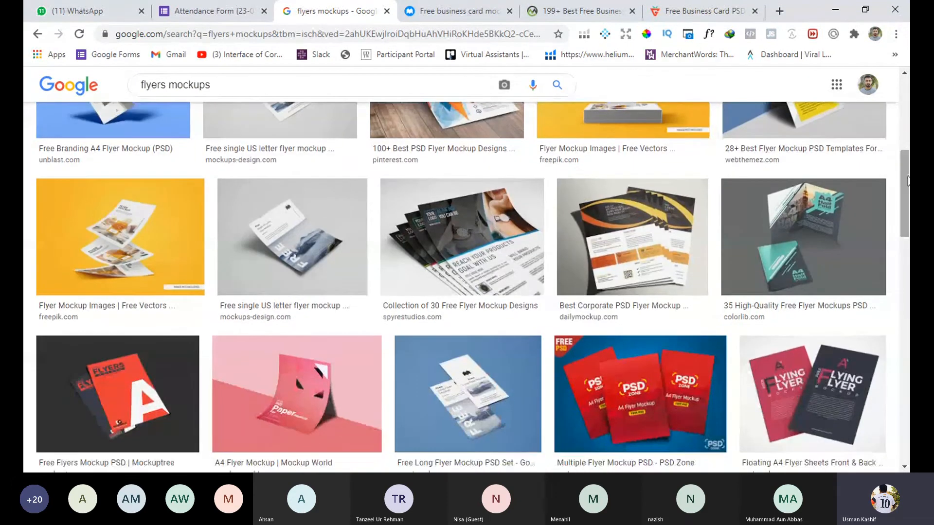
{"action": "left_click", "coordinate": [467, 265]}
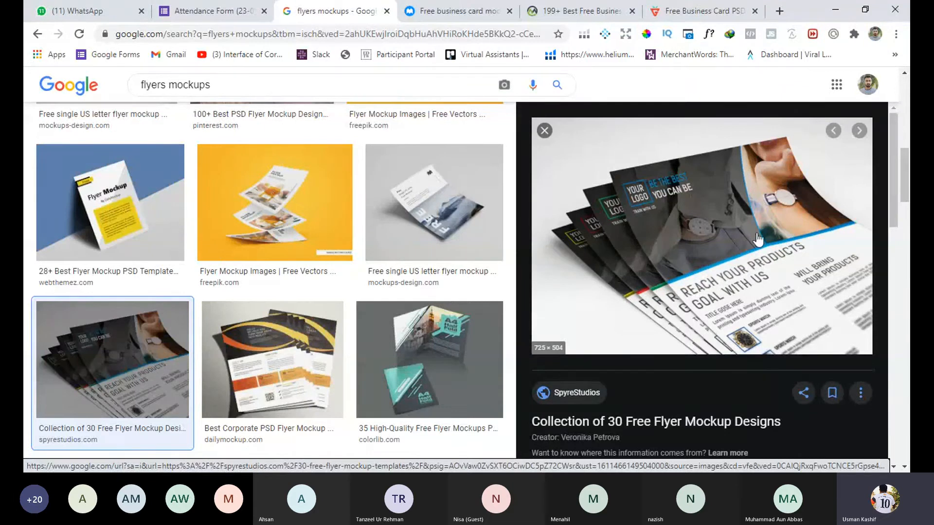
Browse the related flyer images and preview Pinterest's "Free Single US Letter Flyer Mockup"
{"action": "left_click_drag", "start_coordinate": [896, 171], "coordinate": [884, 264]}
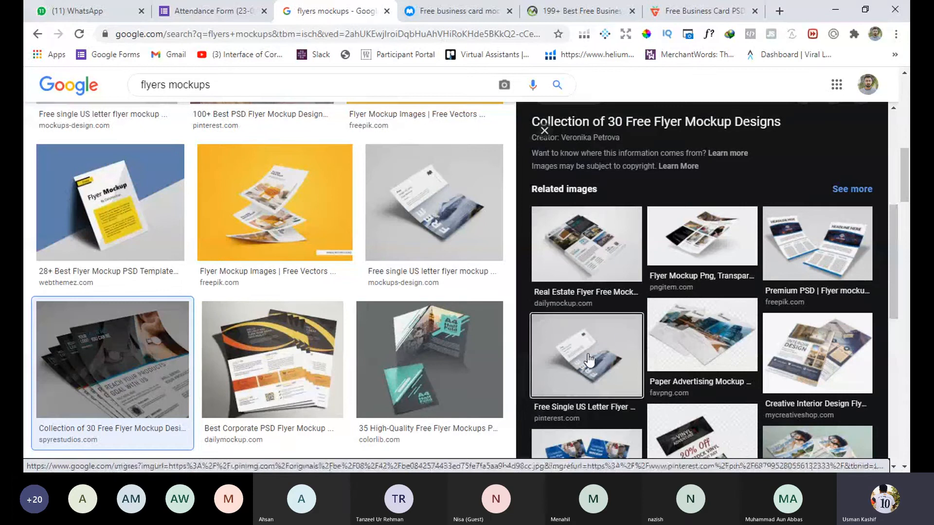
{"action": "left_click", "coordinate": [603, 322]}
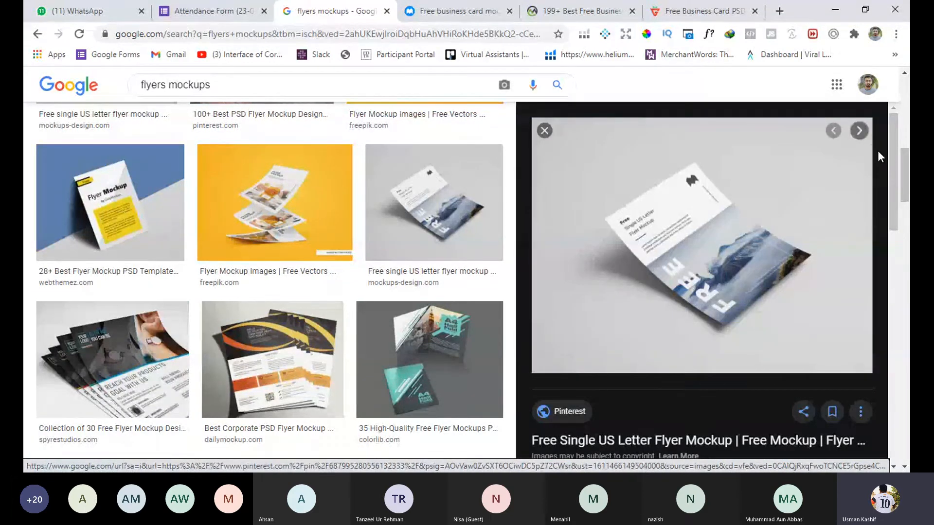
Replace the image search query with "trifold broucher mockups" and run the search
{"action": "scroll", "coordinate": [215, 93], "scroll_direction": "up", "scroll_amount": 10}
{"action": "left_click_drag", "start_coordinate": [215, 93], "coordinate": [129, 88]}
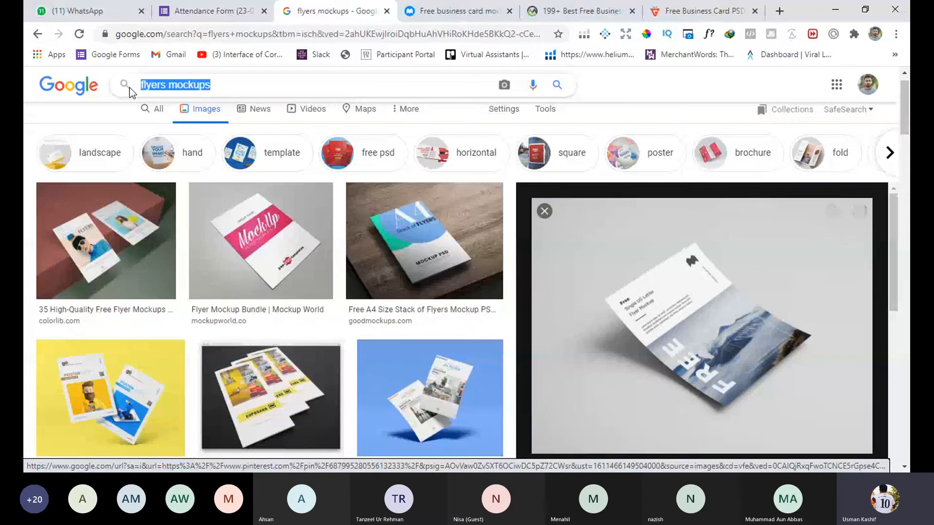
{"action": "key", "text": "BackSpace"}
{"action": "type", "text": "trifold c"}
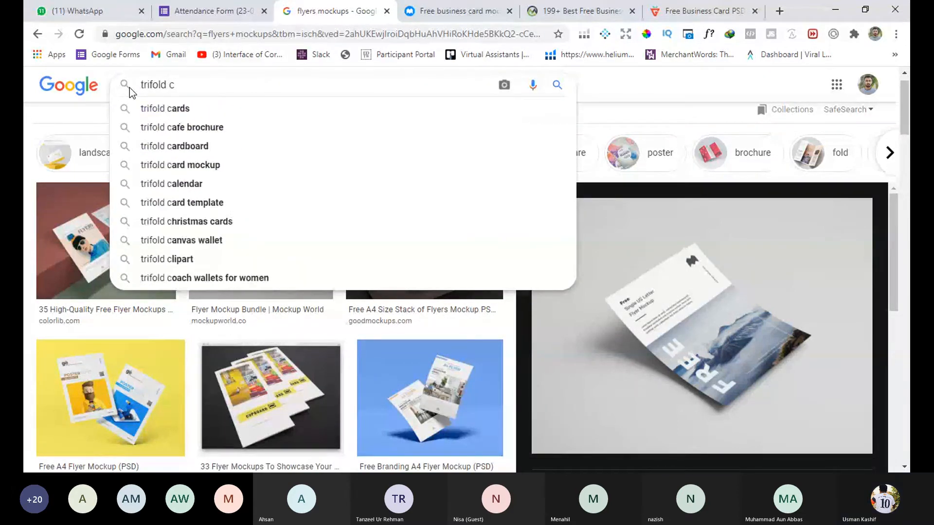
{"action": "type", "text": "l"}
{"action": "key", "text": "BackSpace"}
{"action": "key", "text": "BackSpace"}
{"action": "type", "text": "brou"}
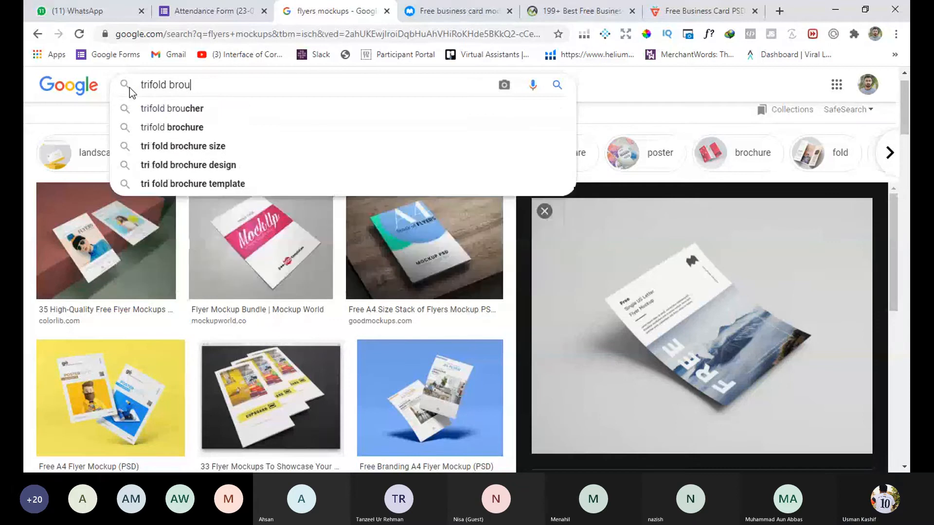
{"action": "type", "text": "cher mockups"}
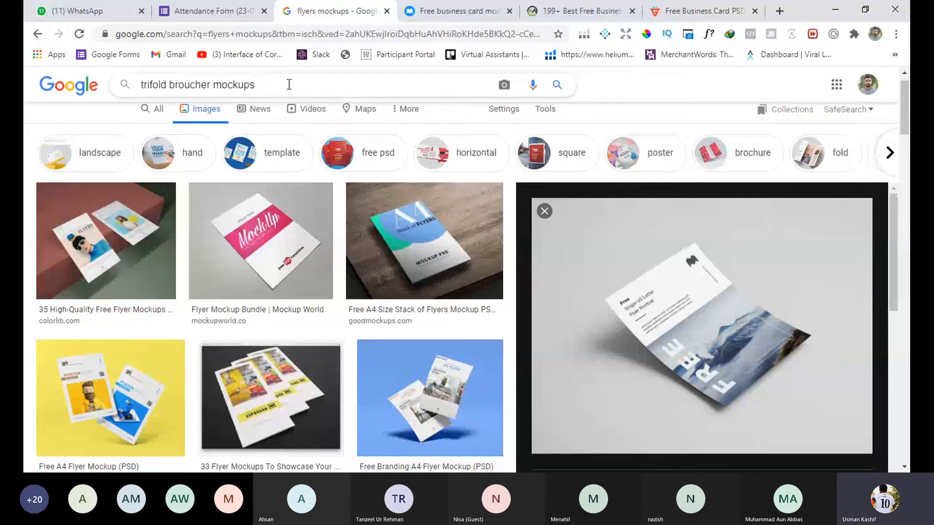
{"action": "left_click", "coordinate": [125, 82]}
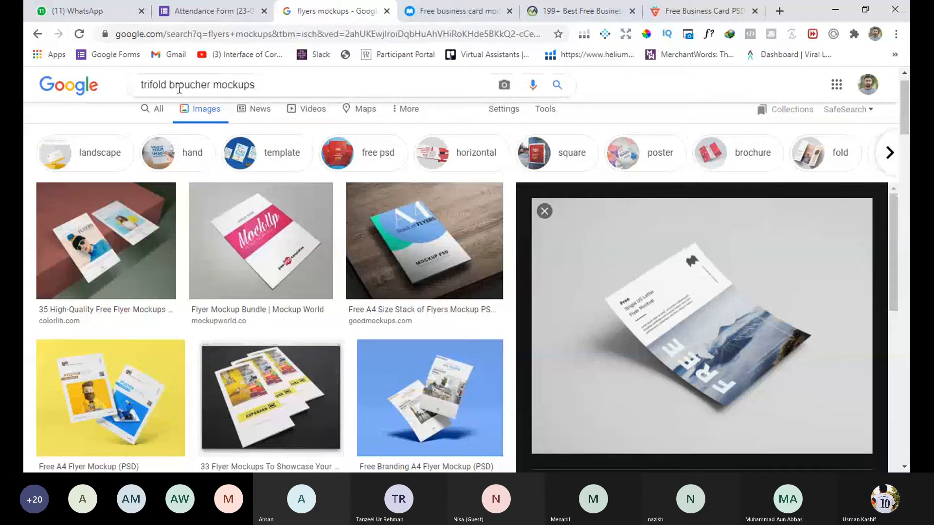
{"action": "left_click", "coordinate": [559, 88]}
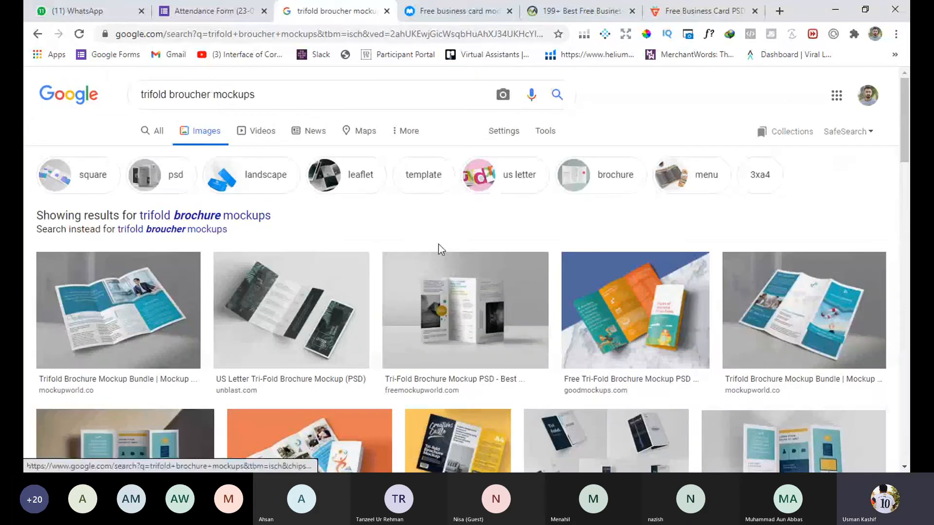
Browse the trifold brochure images and preview Freepik's "Creative trifold brochure mockup"
{"action": "scroll", "coordinate": [908, 154], "scroll_direction": "down", "scroll_amount": 3}
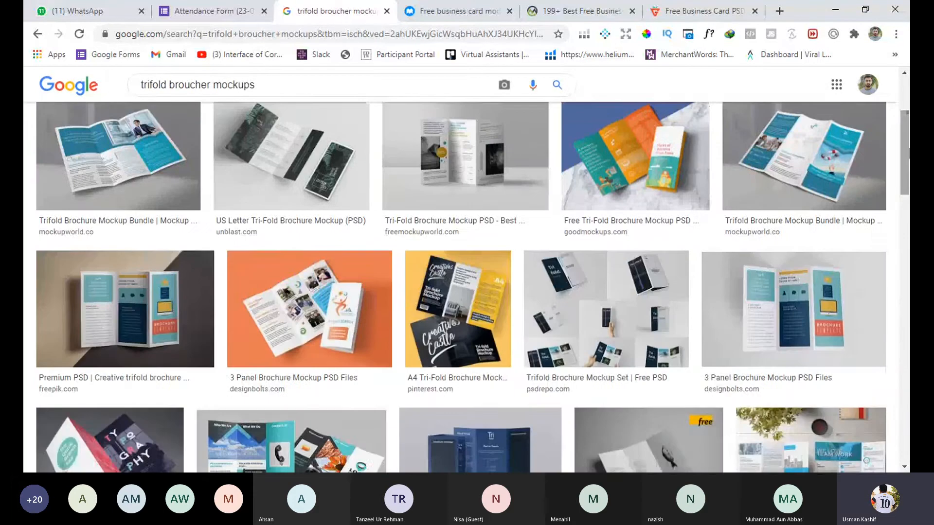
{"action": "left_click", "coordinate": [151, 323]}
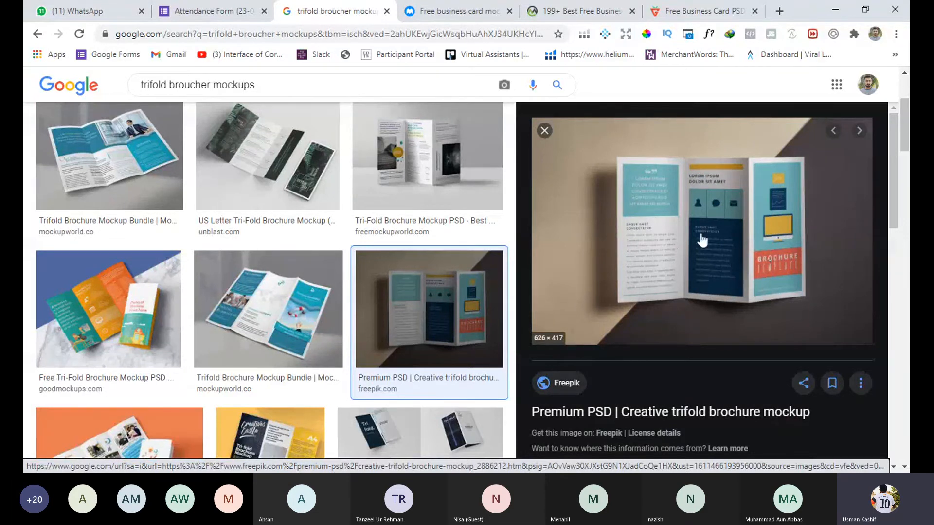
Replace the image search query with the suggested "packaging mockups" and run the search
{"action": "left_click_drag", "start_coordinate": [904, 145], "coordinate": [900, 118]}
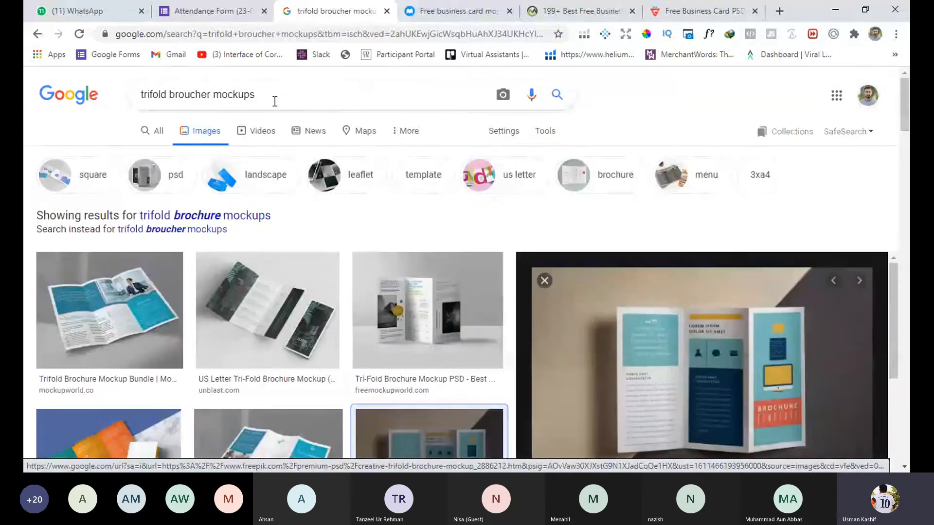
{"action": "left_click_drag", "start_coordinate": [282, 97], "coordinate": [112, 124]}
{"action": "type", "text": "pack"}
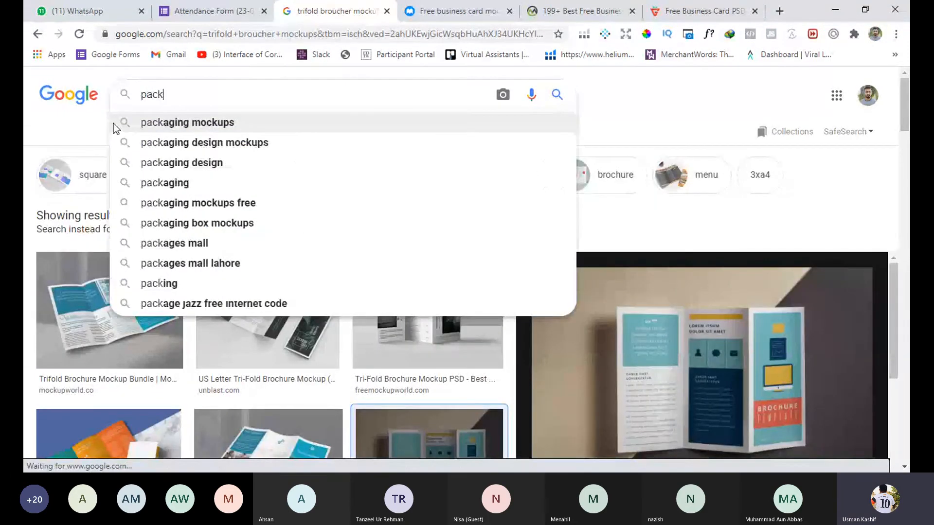
{"action": "key", "text": "Down"}
{"action": "key", "text": "Down"}
{"action": "key", "text": "Up"}
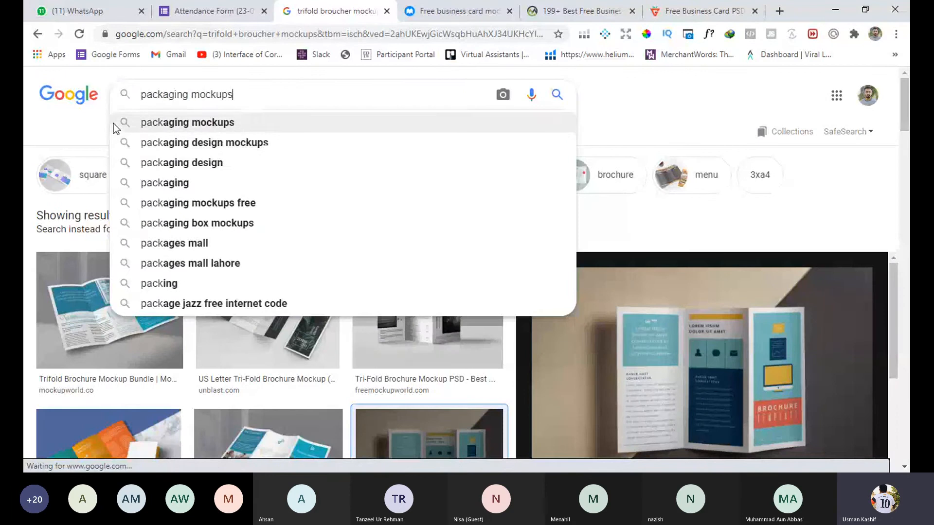
{"action": "key", "text": "Return"}
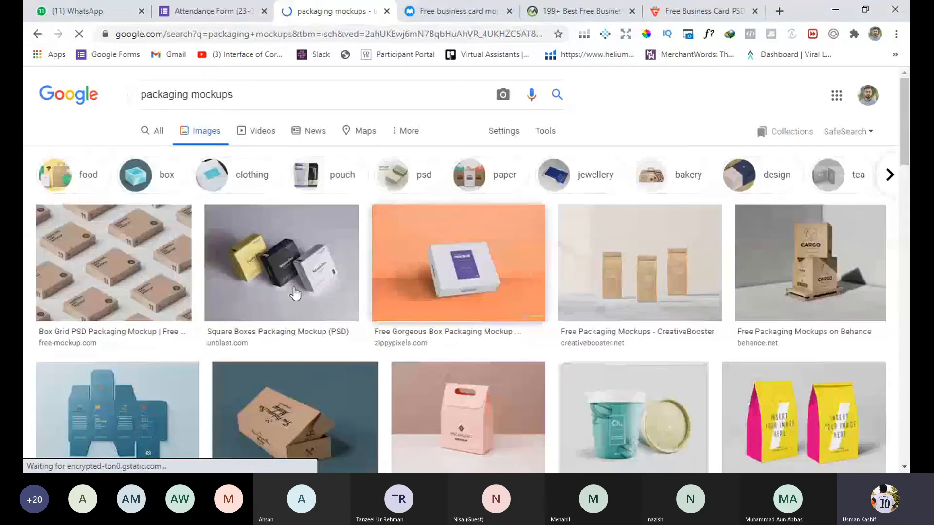
Browse the packaging images and preview the ZippyPixels box, uiCookies cup, Daily Mockup bag and Graphic Cloud coffee pouch mockups
{"action": "scroll", "coordinate": [438, 248], "scroll_direction": "down", "scroll_amount": 3}
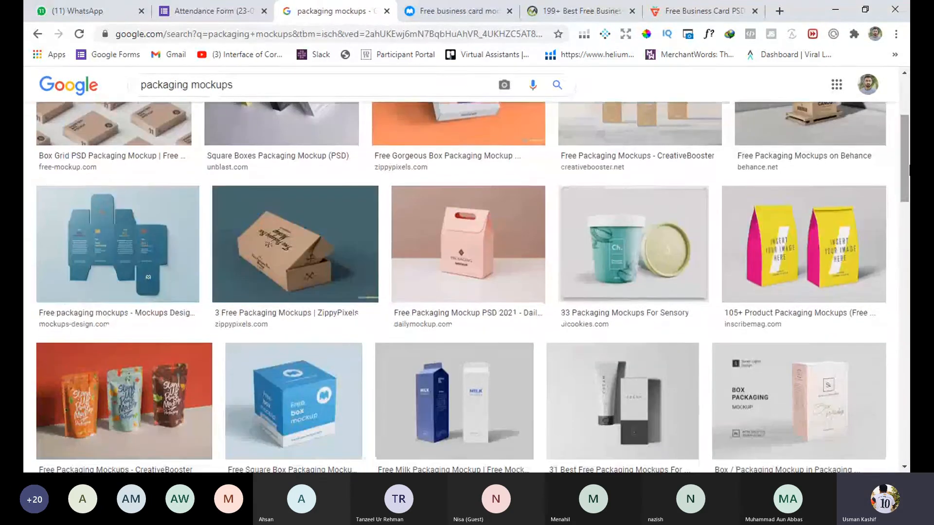
{"action": "left_click", "coordinate": [265, 245]}
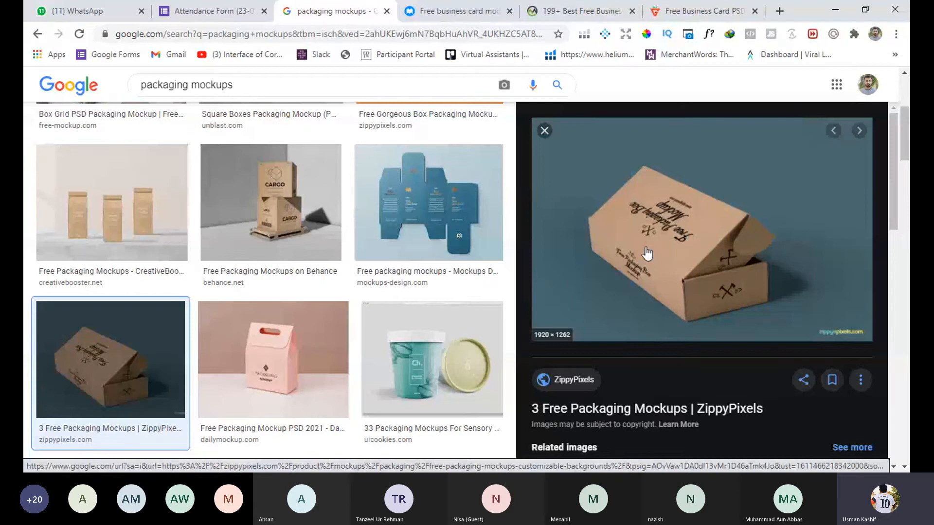
{"action": "left_click", "coordinate": [424, 368]}
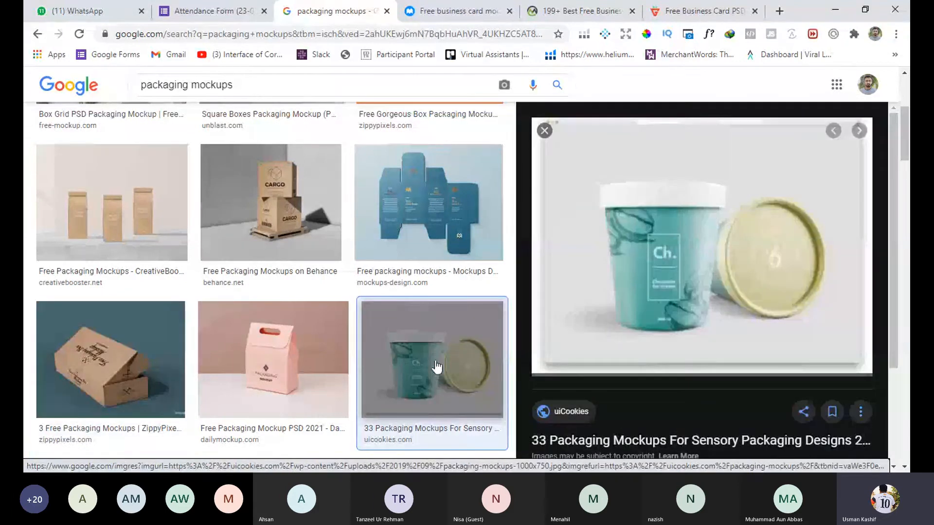
{"action": "left_click", "coordinate": [249, 364]}
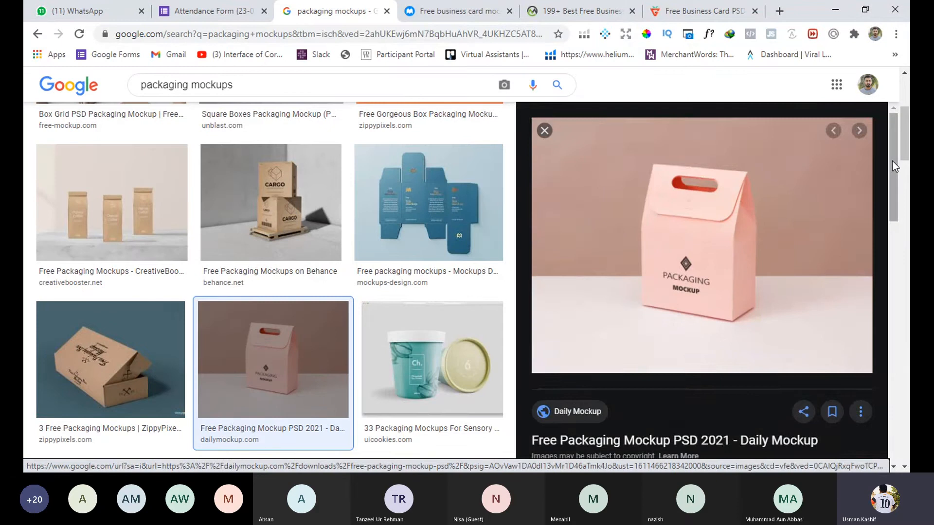
{"action": "left_click_drag", "start_coordinate": [892, 161], "coordinate": [886, 241]}
{"action": "left_click_drag", "start_coordinate": [904, 141], "coordinate": [907, 258]}
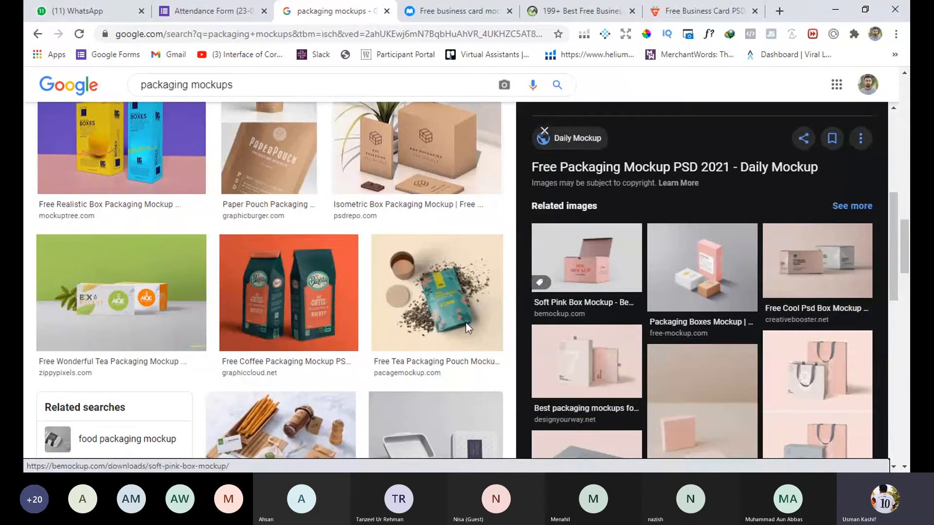
{"action": "left_click", "coordinate": [318, 337]}
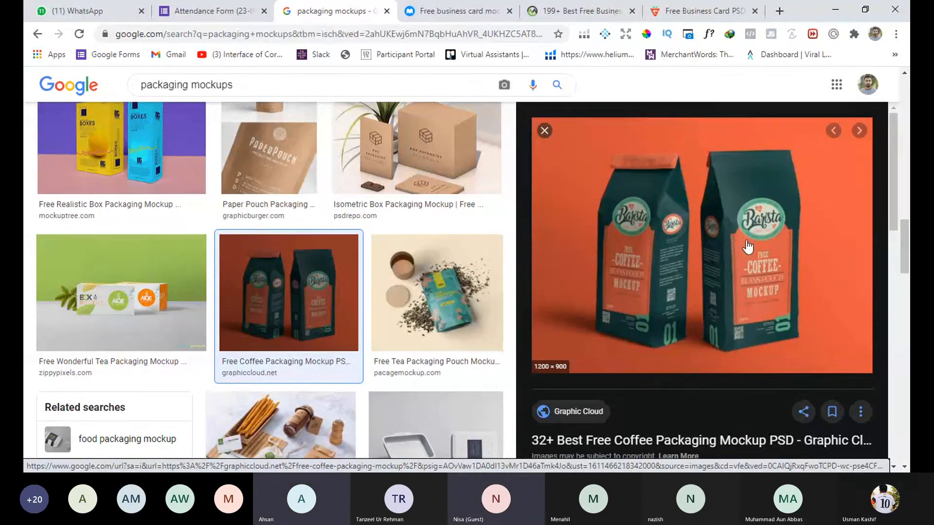
Replace the image search query with "resume mokcups" and run the search
{"action": "left_click_drag", "start_coordinate": [905, 246], "coordinate": [905, 114]}
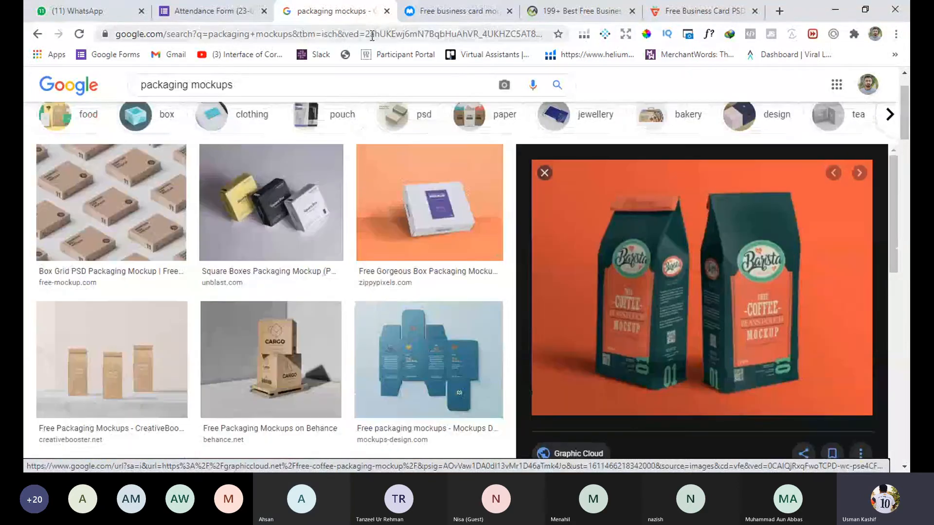
{"action": "scroll", "coordinate": [206, 125], "scroll_direction": "up", "scroll_amount": 2}
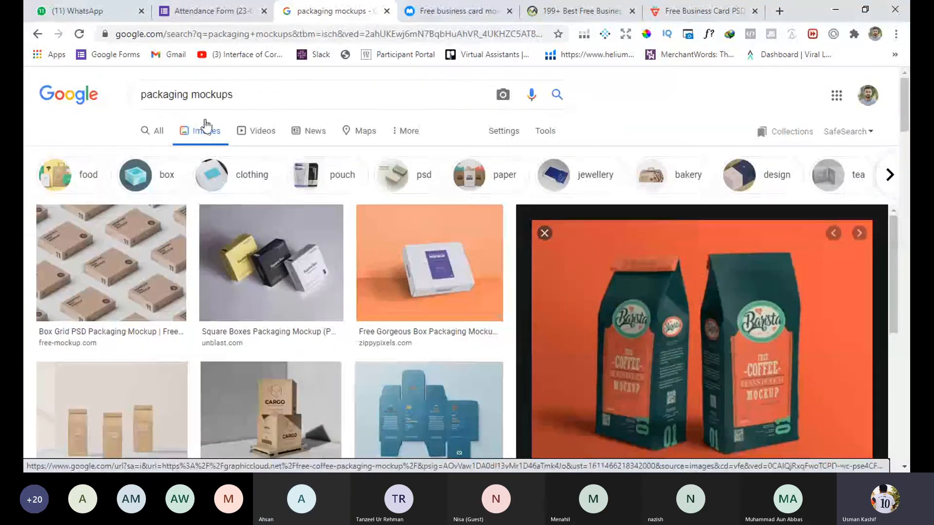
{"action": "left_click_drag", "start_coordinate": [247, 95], "coordinate": [96, 86]}
{"action": "type", "text": "resum"}
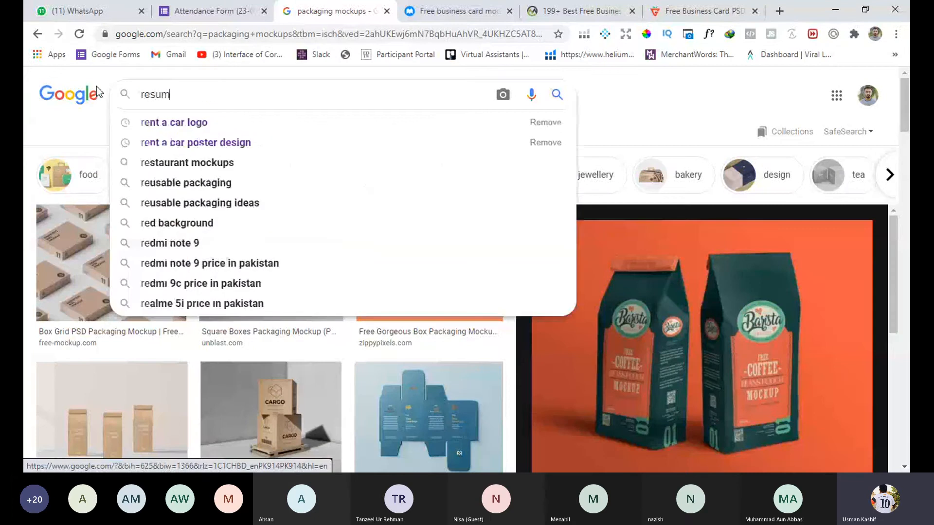
{"action": "type", "text": "e mokcups"}
{"action": "key", "text": "Return"}
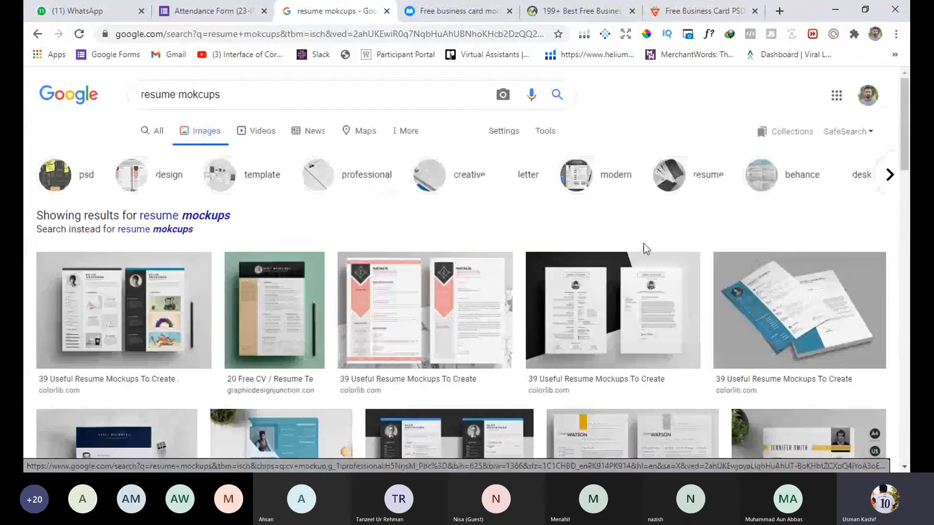
Browse the resume mockup images, preview the CreativeBooster and Templatefor designs, and look through the latter's related images
{"action": "scroll", "coordinate": [837, 205], "scroll_direction": "down", "scroll_amount": 4}
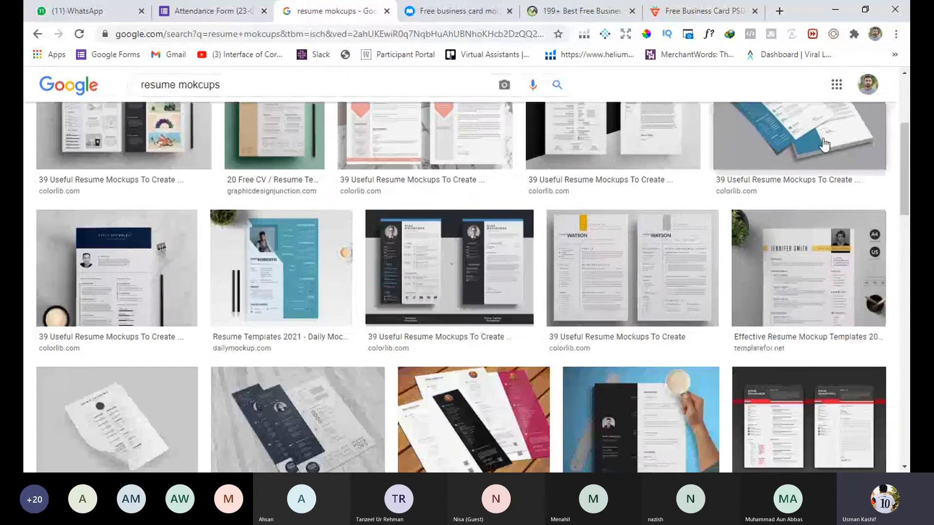
{"action": "scroll", "coordinate": [827, 260], "scroll_direction": "down", "scroll_amount": 6}
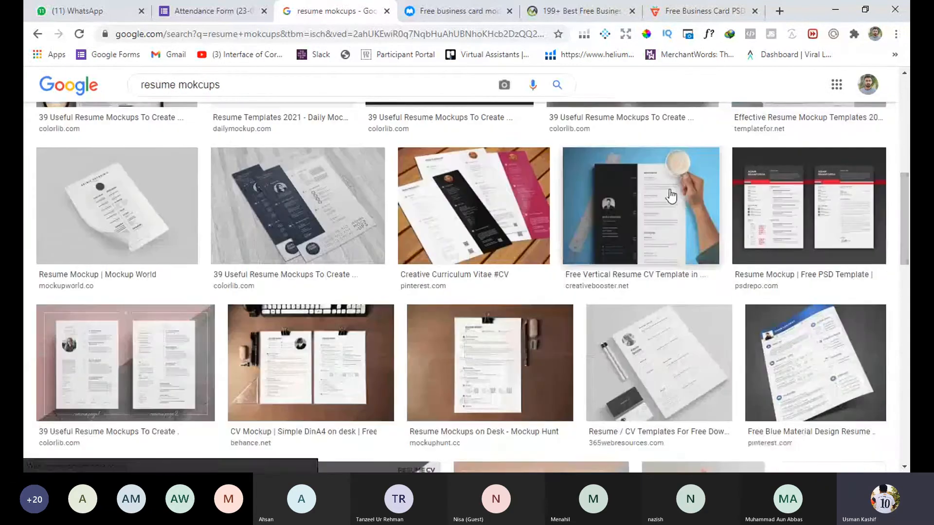
{"action": "left_click", "coordinate": [663, 191]}
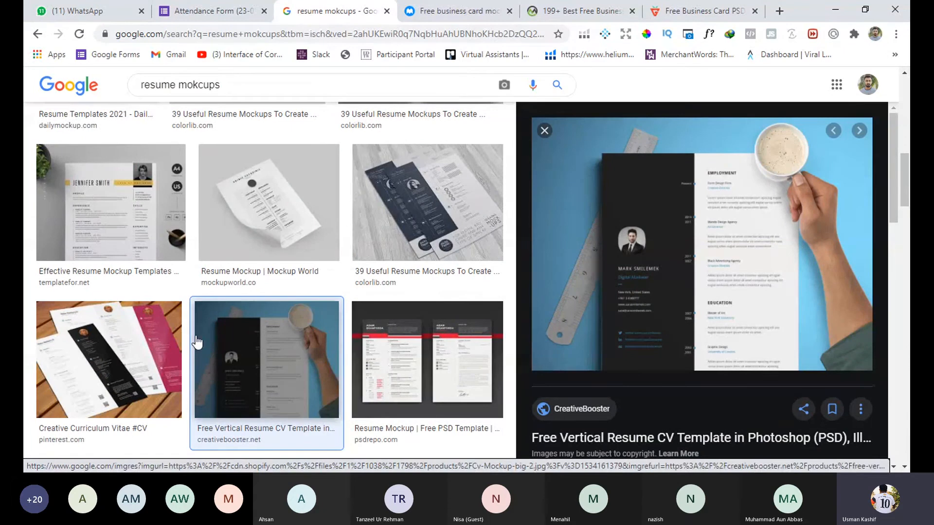
{"action": "left_click", "coordinate": [122, 246]}
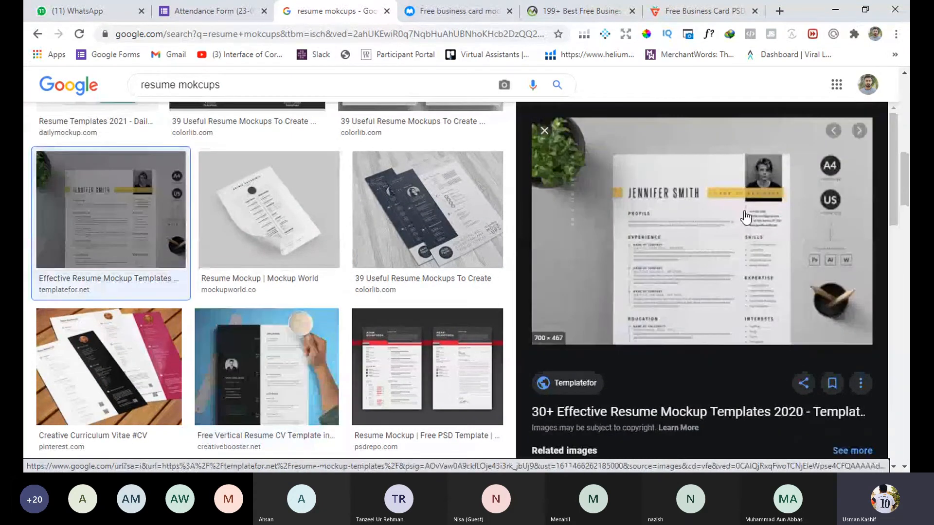
{"action": "scroll", "coordinate": [905, 195], "scroll_direction": "down", "scroll_amount": 8}
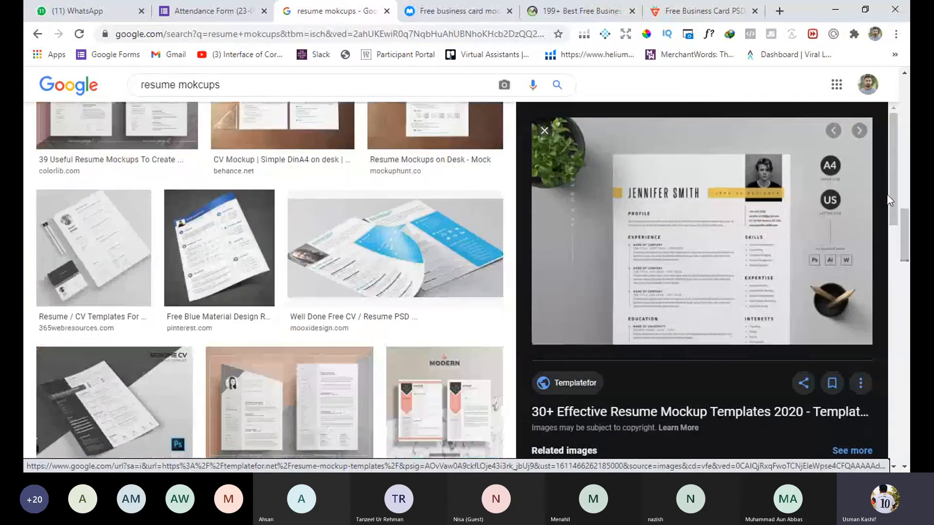
{"action": "scroll", "coordinate": [883, 243], "scroll_direction": "down", "scroll_amount": 8}
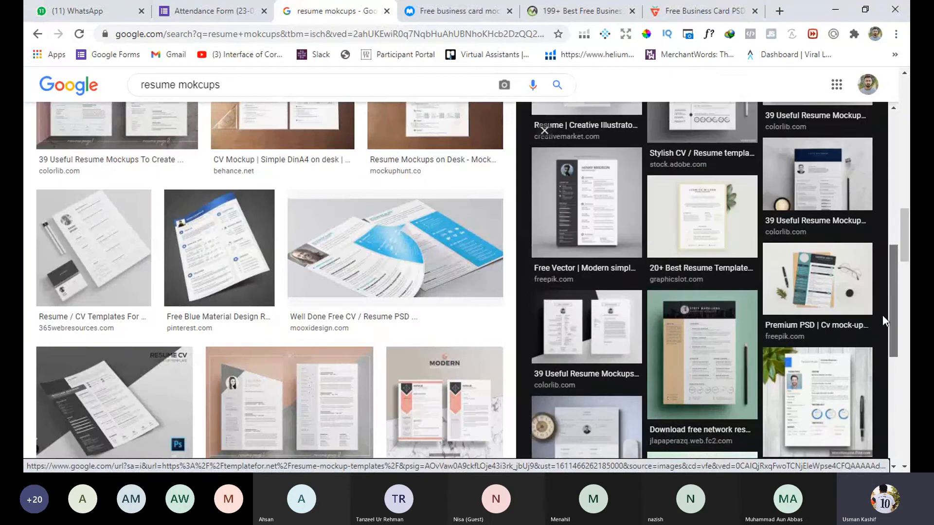
Replace the image search query with "standby banner" and run the search
{"action": "left_click_drag", "start_coordinate": [904, 243], "coordinate": [904, 104]}
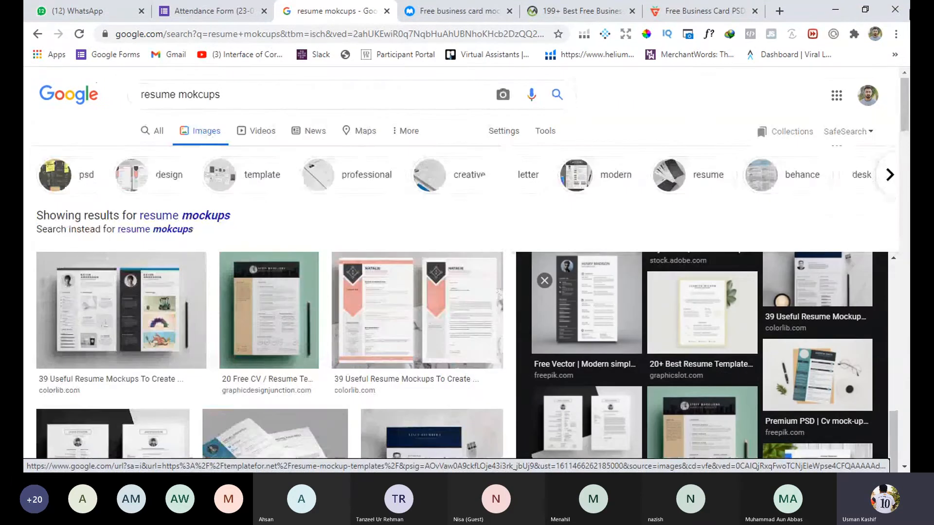
{"action": "left_click_drag", "start_coordinate": [254, 97], "coordinate": [82, 103]}
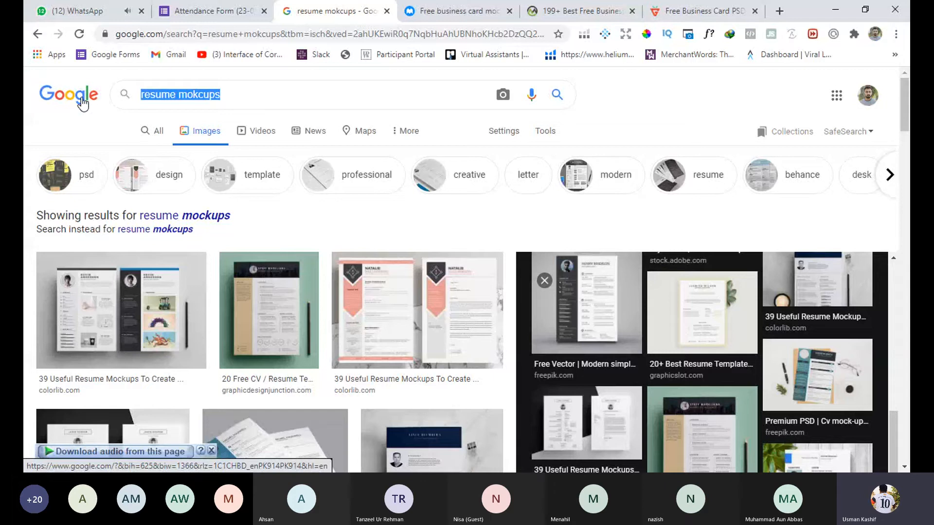
{"action": "type", "text": "holdinng banner"}
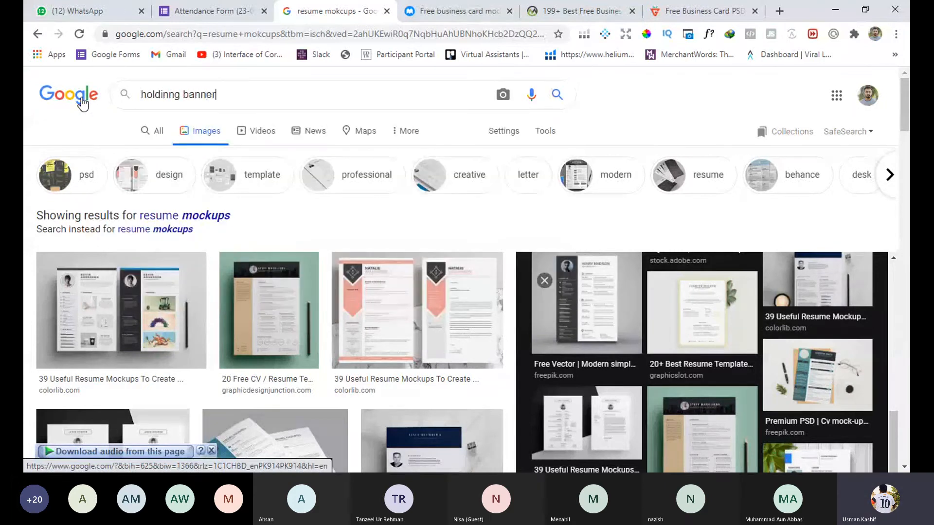
{"action": "key", "text": "ctrl+a"}
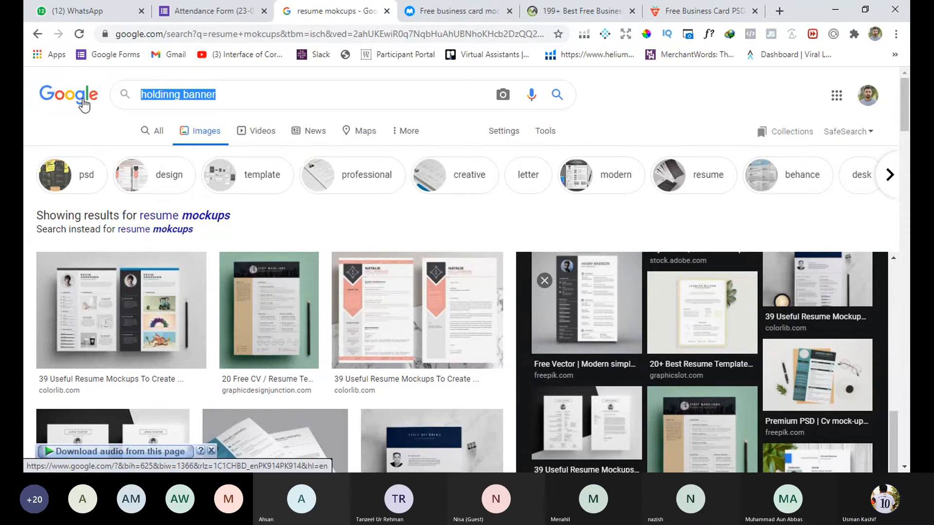
{"action": "type", "text": "standby"}
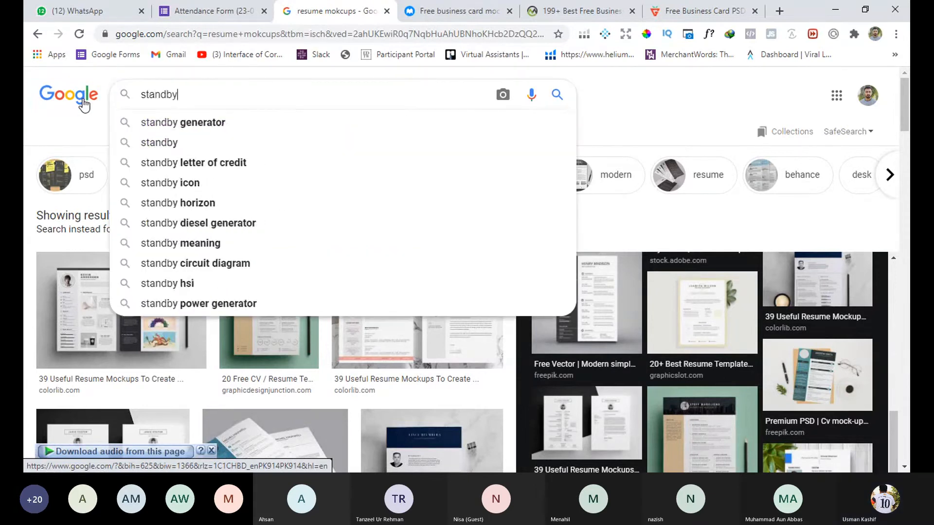
{"action": "type", "text": " ho"}
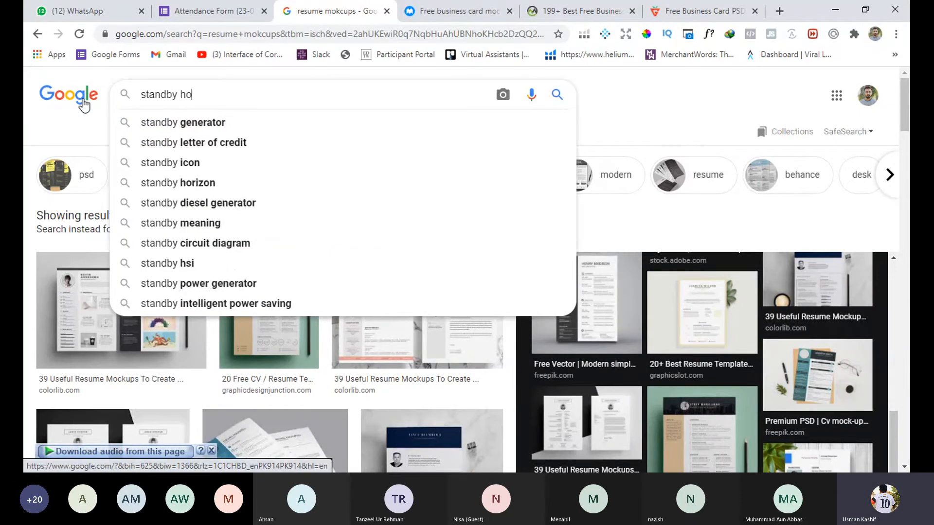
{"action": "key", "text": "BackSpace"}
{"action": "key", "text": "BackSpace"}
{"action": "type", "text": "ba"}
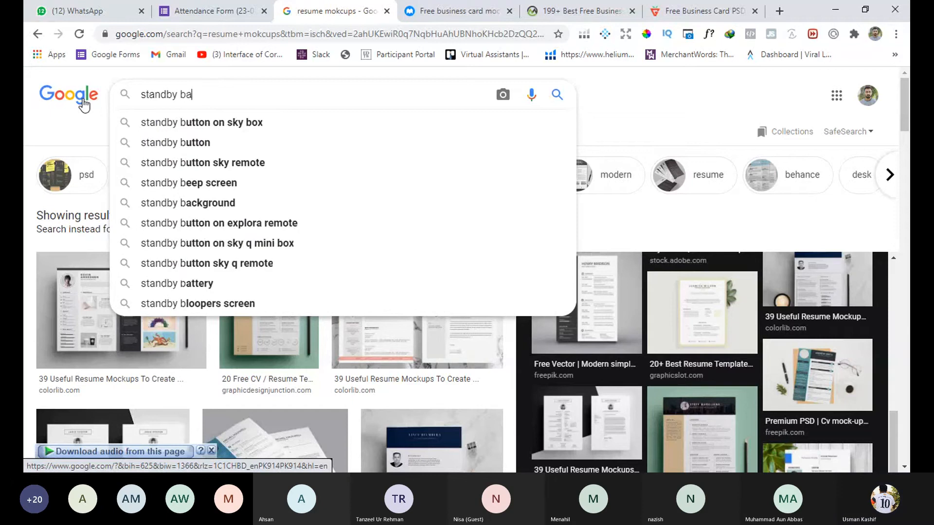
{"action": "type", "text": "nner"}
{"action": "key", "text": "Return"}
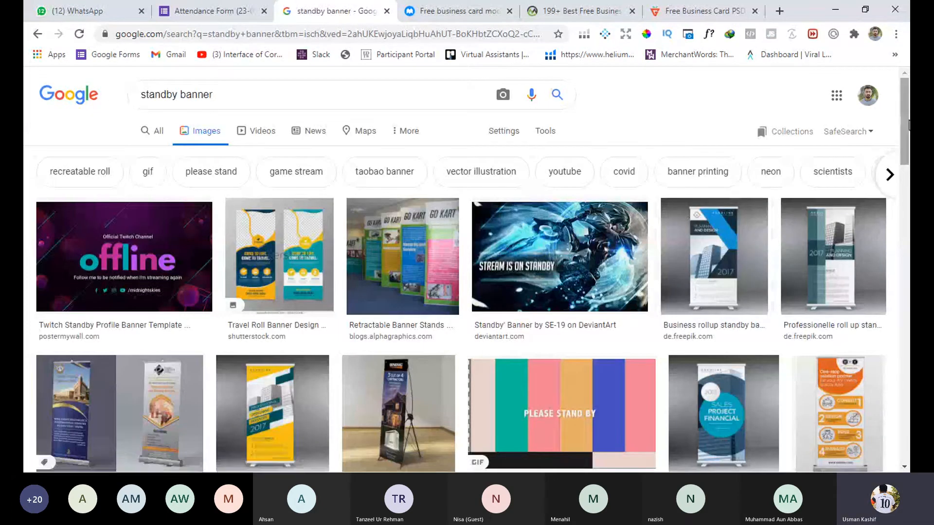
Browse the standby banner images and preview the Minuteman Press collapsible banner stand and the Fiverr roll up banner
{"action": "scroll", "coordinate": [908, 126], "scroll_direction": "down", "scroll_amount": 3}
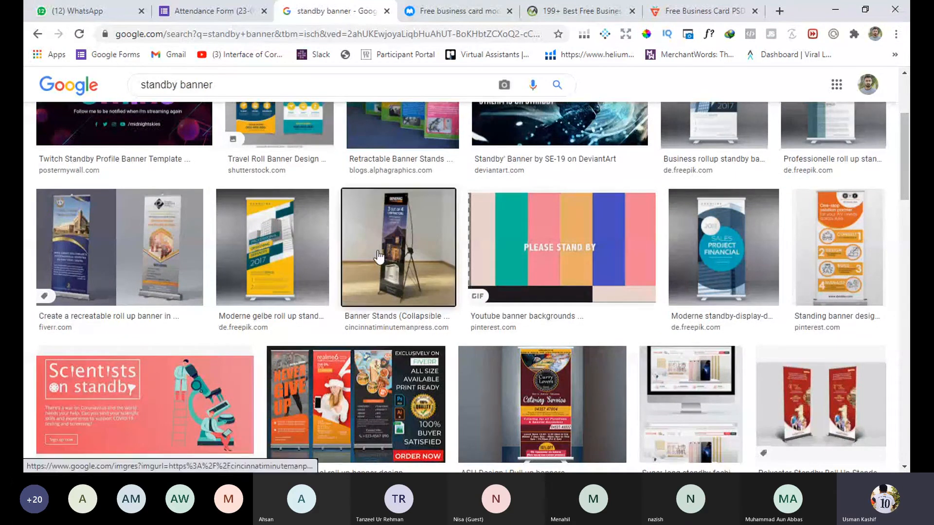
{"action": "left_click", "coordinate": [432, 226]}
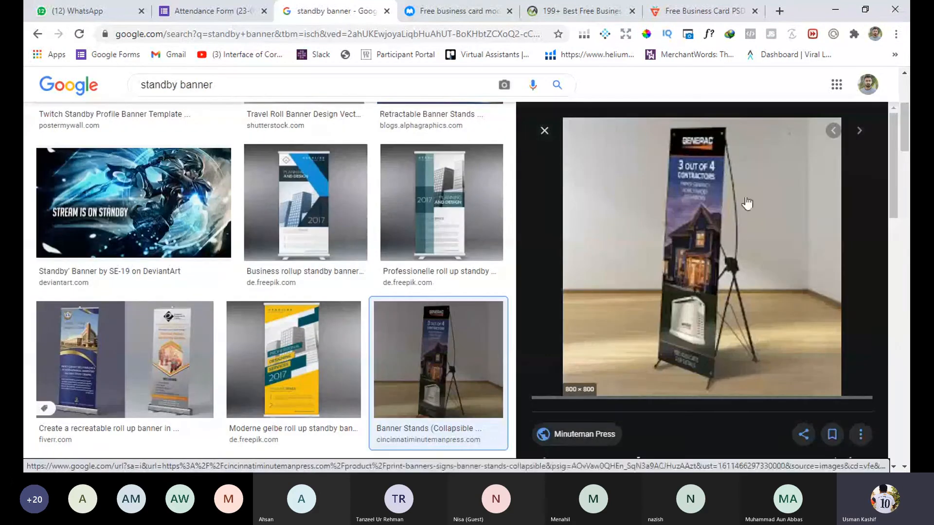
{"action": "left_click", "coordinate": [146, 355]}
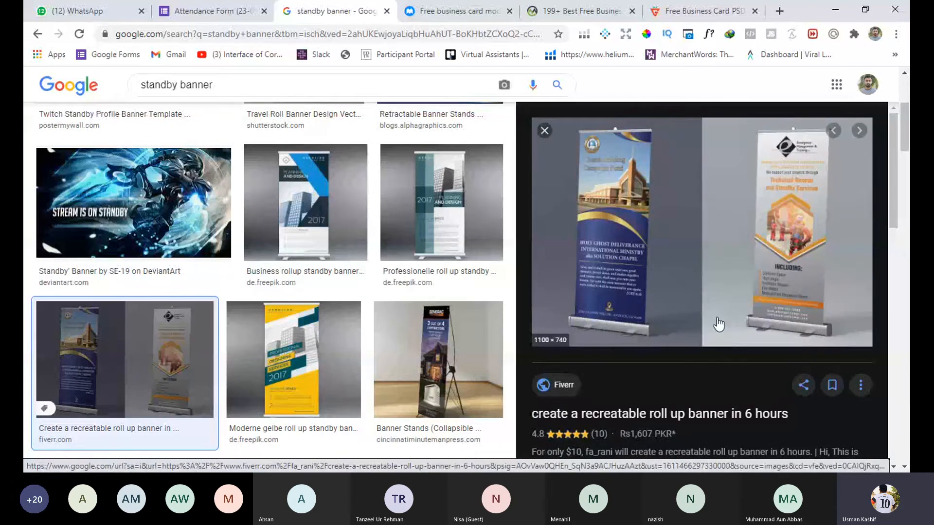
Replace the image search query with the suggested "rollup banner mockup free download" and run the search
{"action": "scroll", "coordinate": [881, 197], "scroll_direction": "up", "scroll_amount": 2}
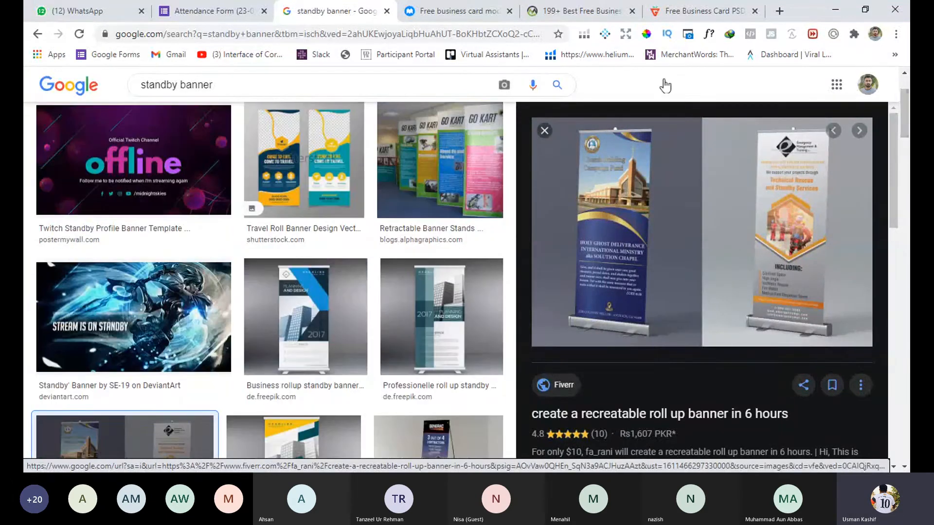
{"action": "left_click", "coordinate": [129, 85]}
{"action": "type", "text": "ro"}
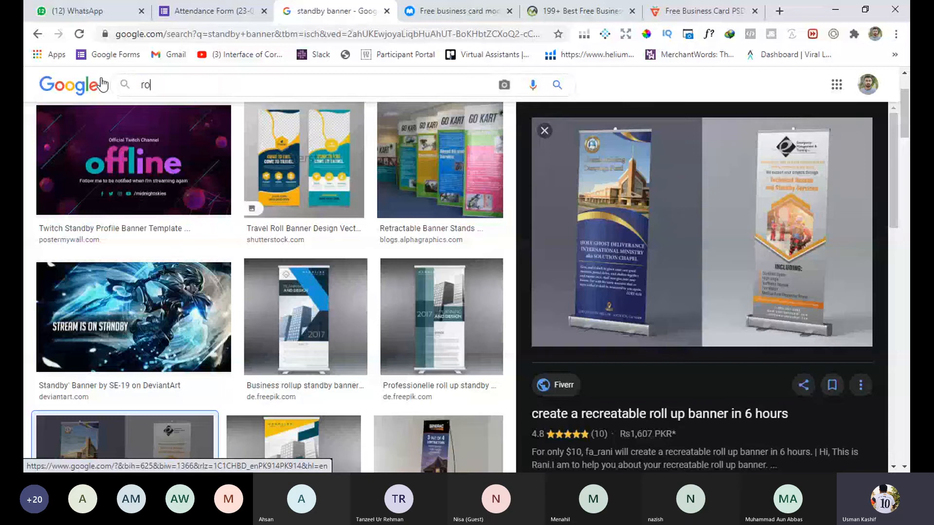
{"action": "type", "text": "llup banner"}
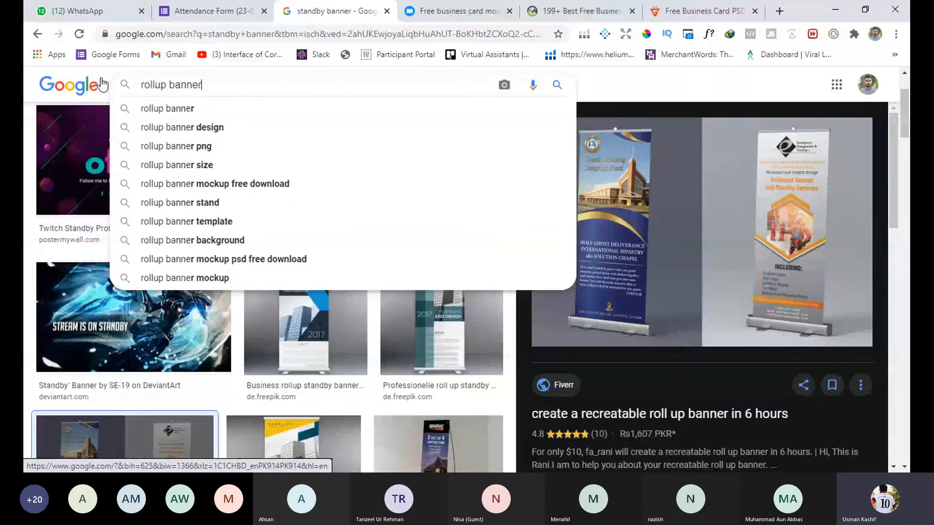
{"action": "type", "text": " mo"}
{"action": "key", "text": "Down"}
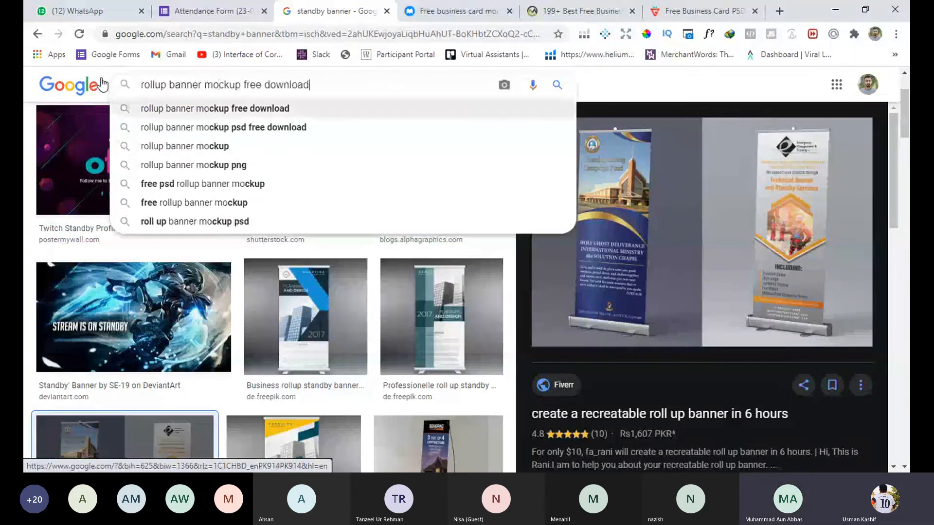
{"action": "key", "text": "Return"}
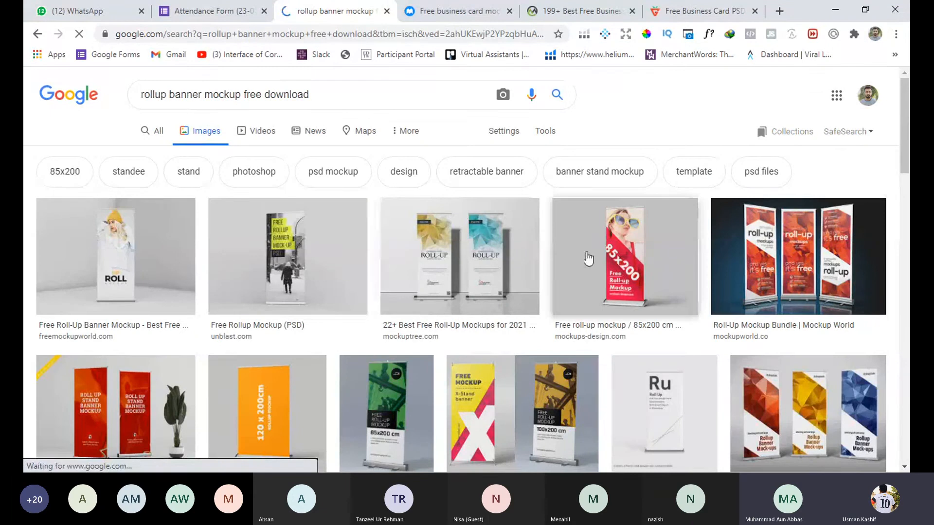
Browse the roll-up banner mockups, preview the Download PSD and Mockuptree designs, and look through the latter's related images
{"action": "scroll", "coordinate": [908, 139], "scroll_direction": "down", "scroll_amount": 1}
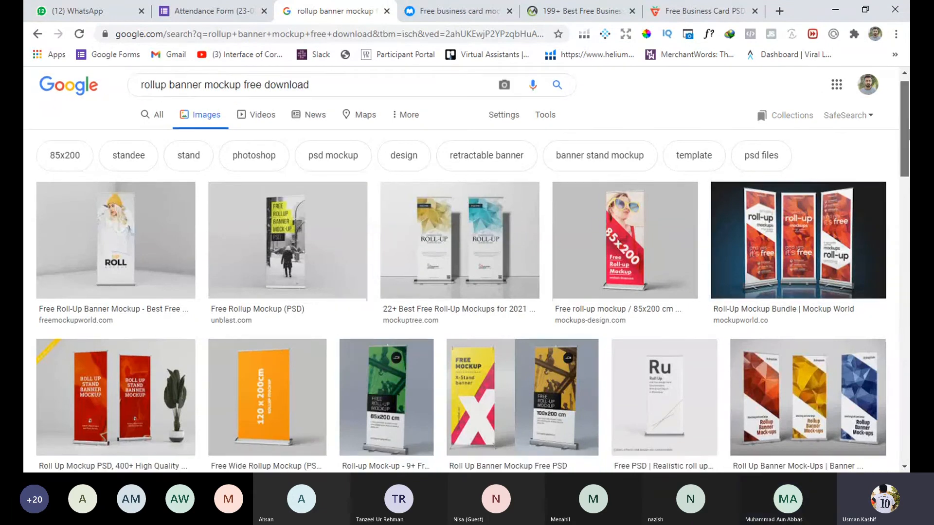
{"action": "scroll", "coordinate": [898, 194], "scroll_direction": "down", "scroll_amount": 5}
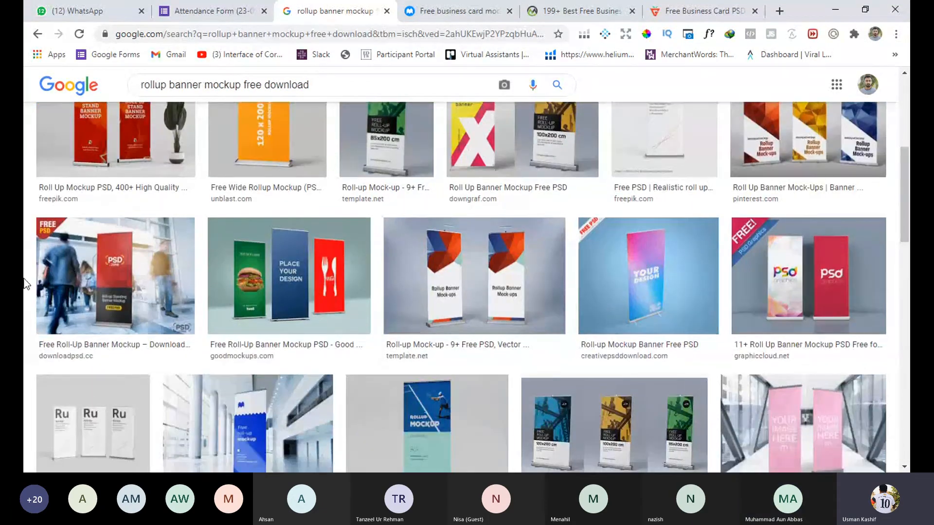
{"action": "left_click", "coordinate": [160, 286]}
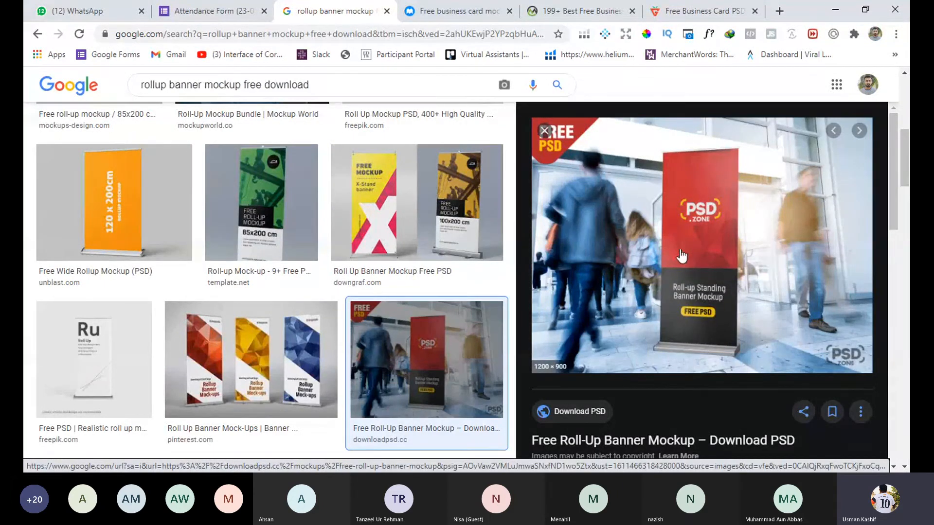
{"action": "scroll", "coordinate": [778, 233], "scroll_direction": "down", "scroll_amount": 7}
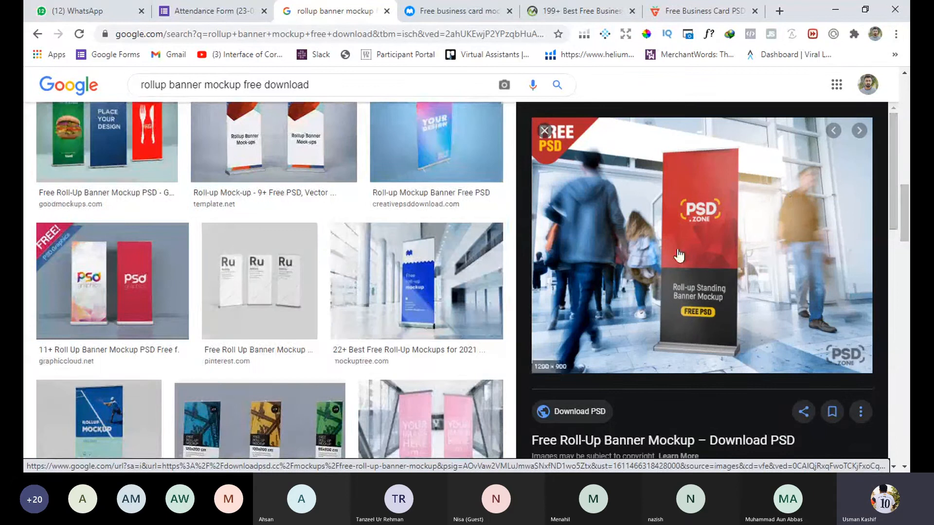
{"action": "left_click", "coordinate": [429, 309]}
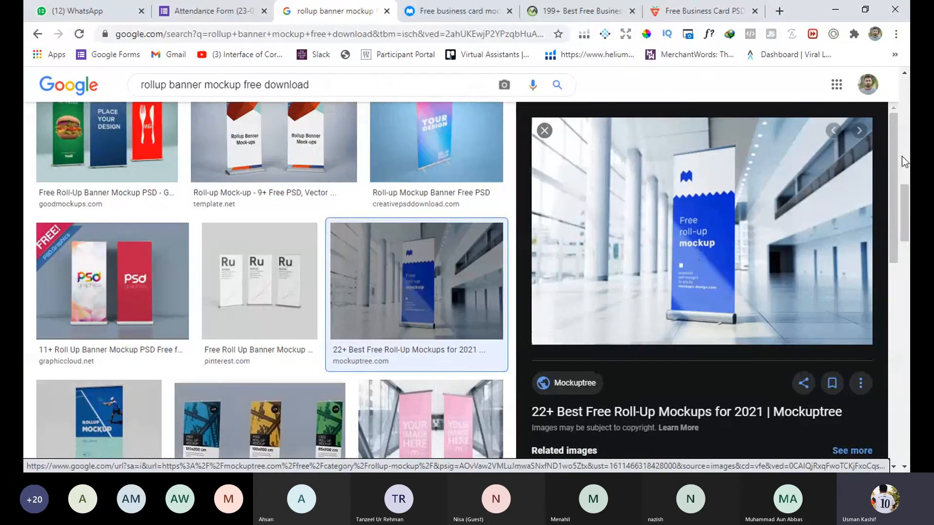
{"action": "left_click_drag", "start_coordinate": [889, 151], "coordinate": [894, 290]}
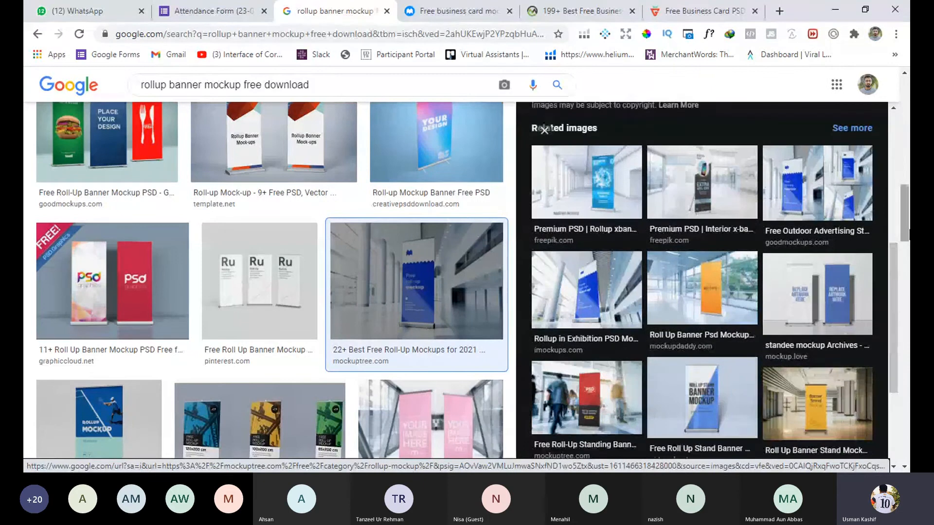
Replace the image search query with "billboard mokcup", run the search and browse the billboard mockup images
{"action": "left_click_drag", "start_coordinate": [905, 214], "coordinate": [906, 105]}
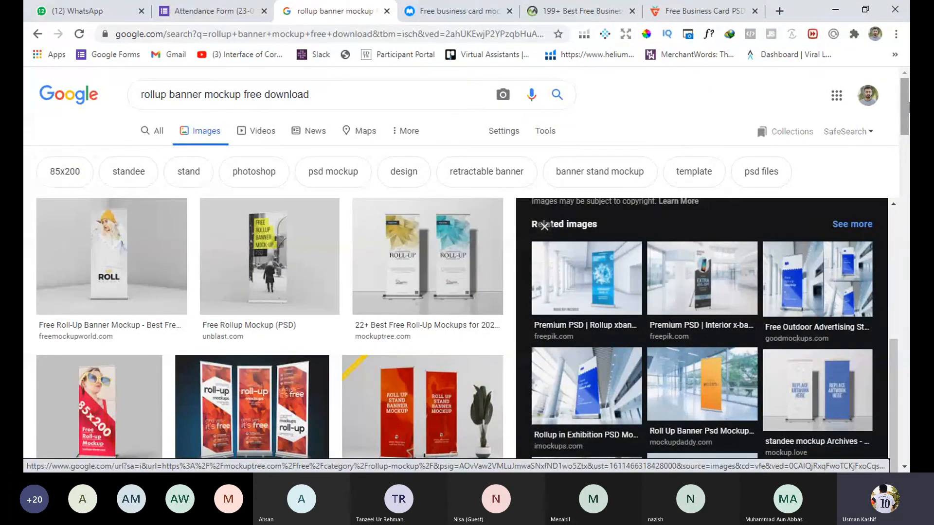
{"action": "left_click_drag", "start_coordinate": [378, 96], "coordinate": [104, 95]}
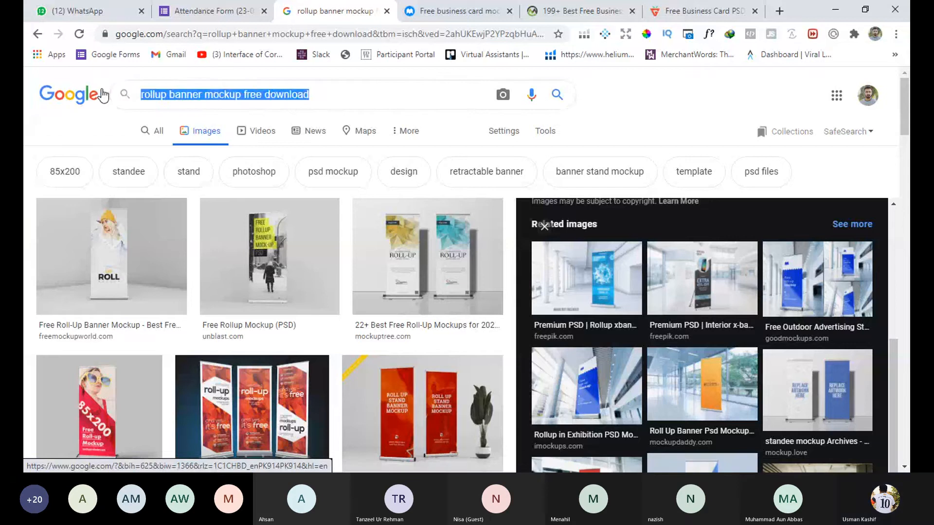
{"action": "type", "text": "billboard mokc"}
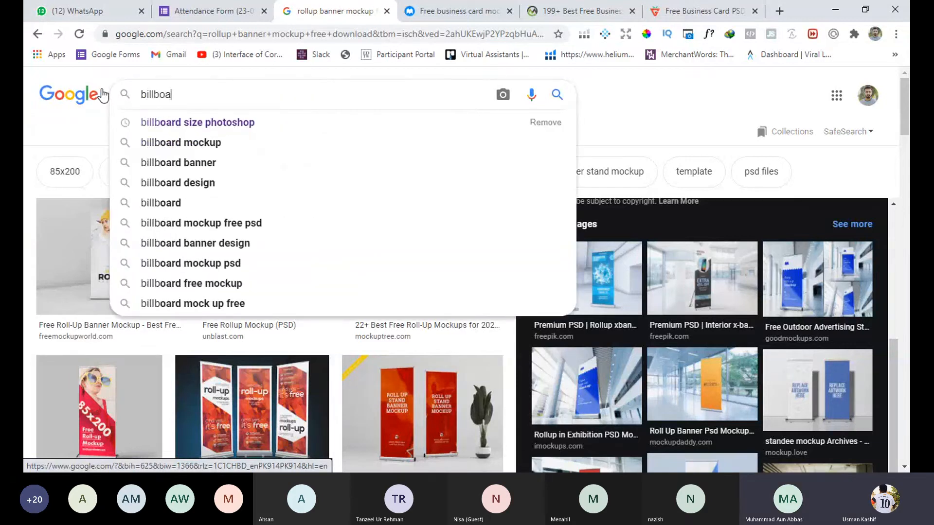
{"action": "type", "text": "up"}
{"action": "key", "text": "Return"}
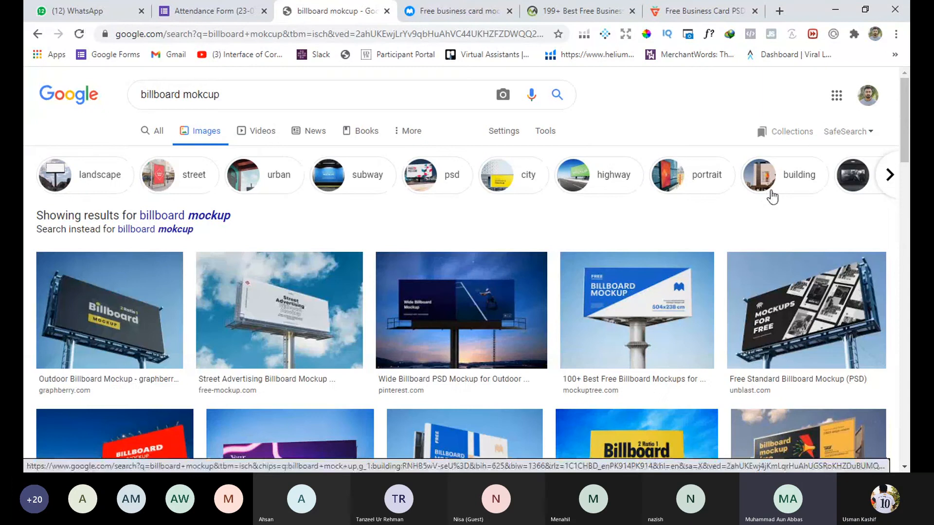
{"action": "scroll", "coordinate": [907, 163], "scroll_direction": "down", "scroll_amount": 2}
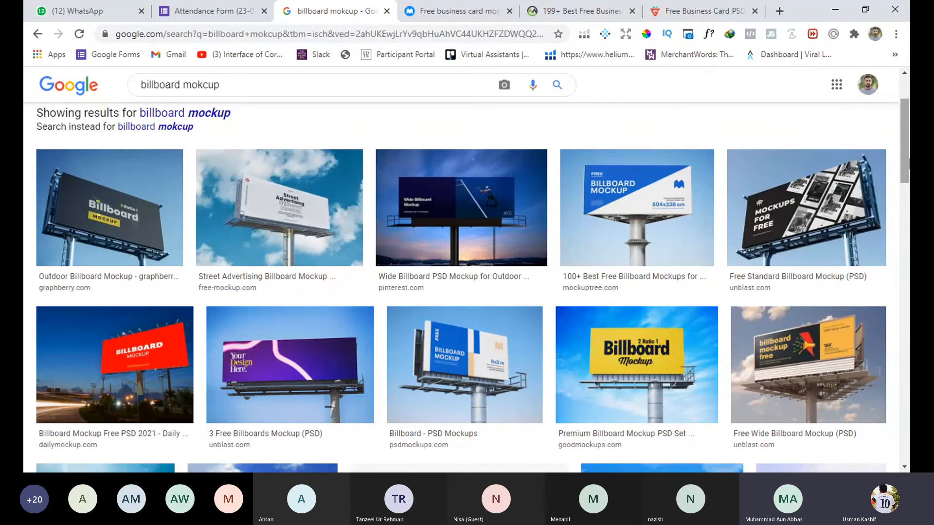
{"action": "scroll", "coordinate": [458, 243], "scroll_direction": "down", "scroll_amount": 7}
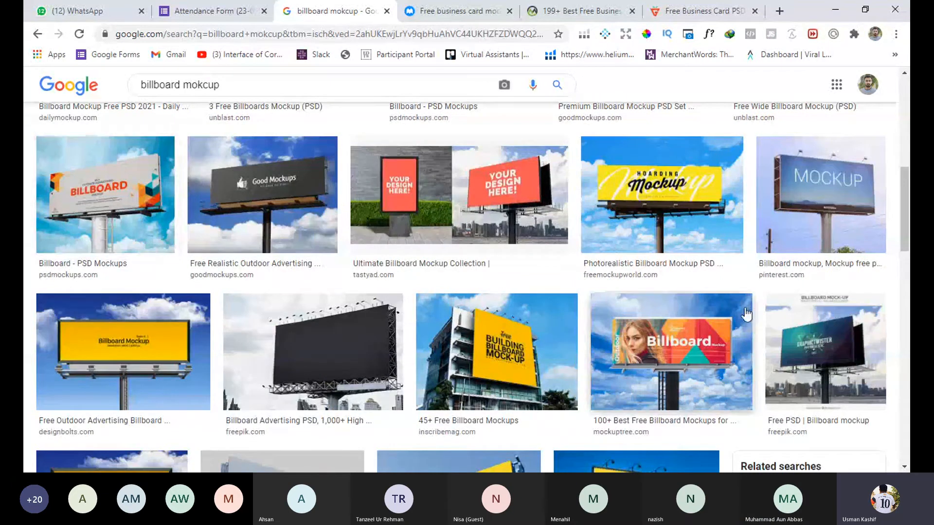
Replace the image search query with "t.shirt mockups" and run the search
{"action": "left_click_drag", "start_coordinate": [907, 221], "coordinate": [907, 129]}
{"action": "left_click", "coordinate": [264, 99]}
{"action": "key", "text": "ctrl+a"}
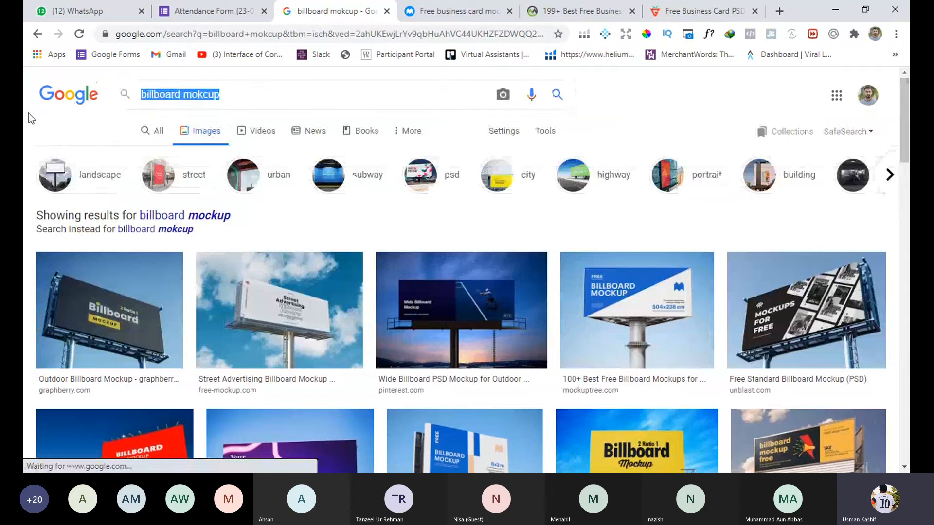
{"action": "type", "text": "tls"}
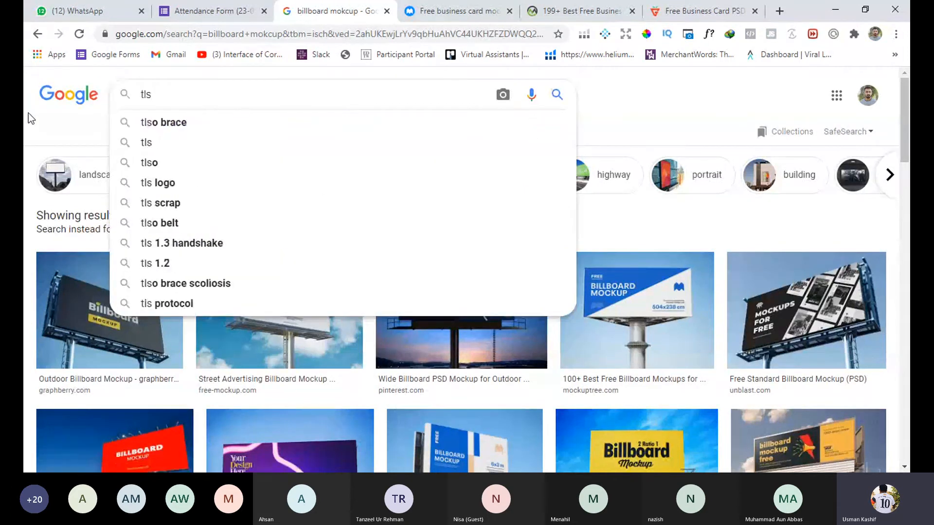
{"action": "key", "text": "BackSpace"}
{"action": "key", "text": "BackSpace"}
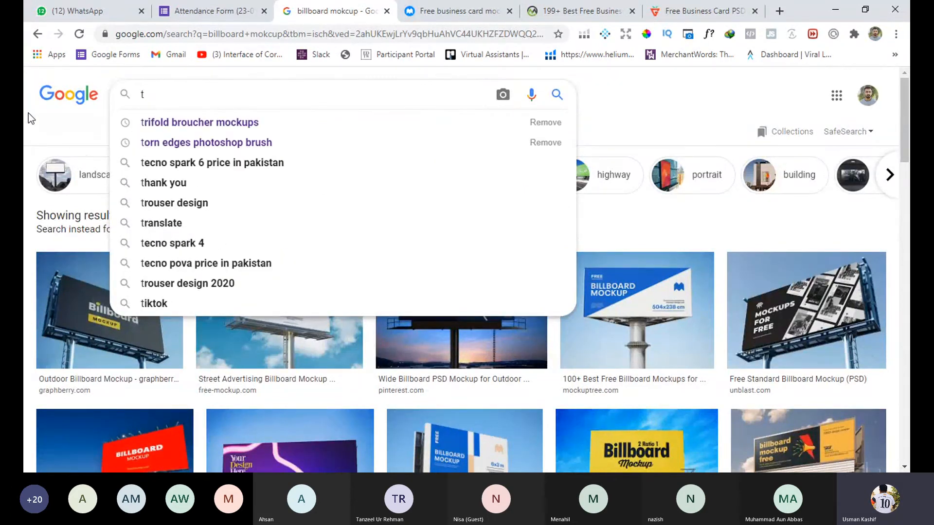
{"action": "type", "text": ".shirt mockups"}
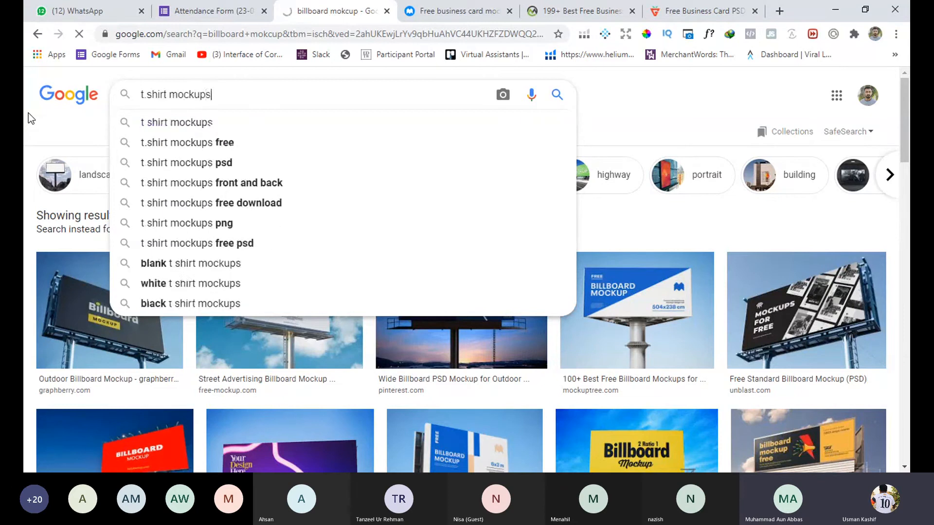
{"action": "key", "text": "Return"}
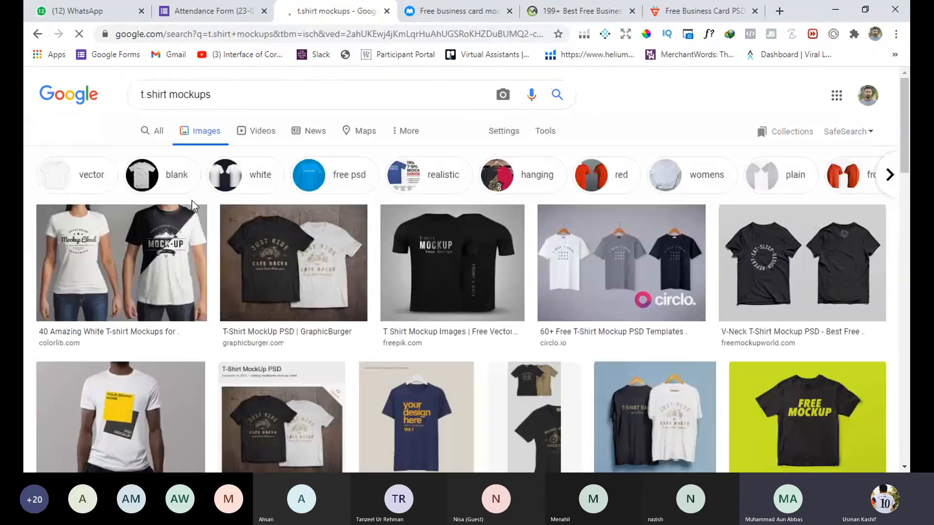
Preview the GraphicBurger, Circlo and YouTube T-shirt mockups and look through the related images of the latter two
{"action": "left_click", "coordinate": [314, 255]}
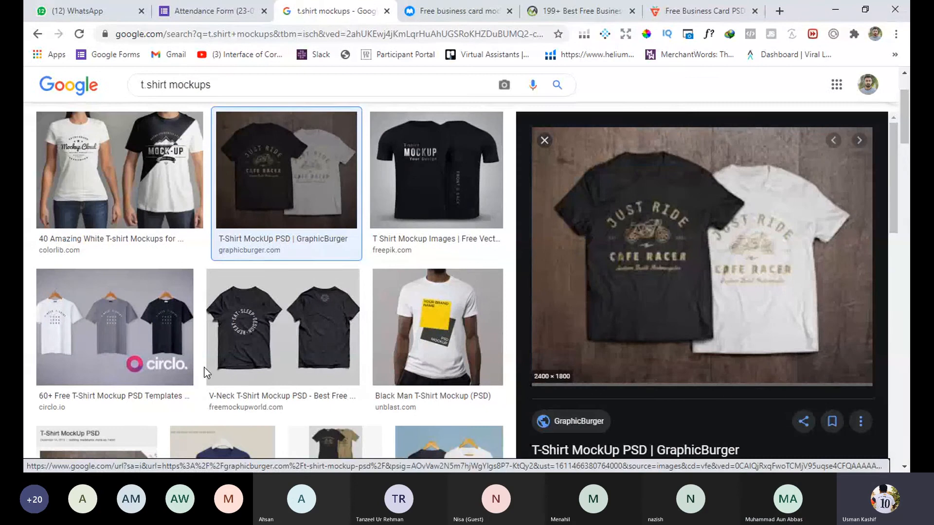
{"action": "left_click", "coordinate": [191, 365]}
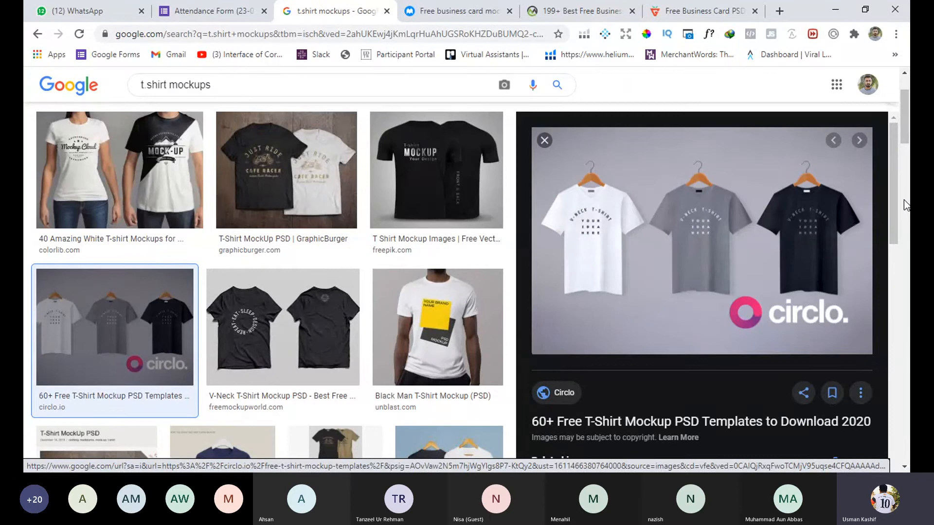
{"action": "scroll", "coordinate": [751, 197], "scroll_direction": "down", "scroll_amount": 6}
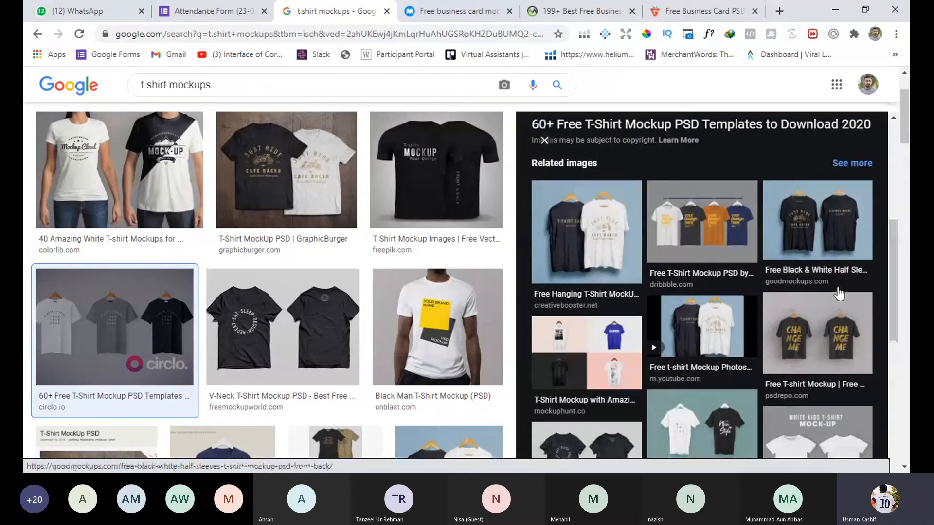
{"action": "left_click", "coordinate": [696, 323]}
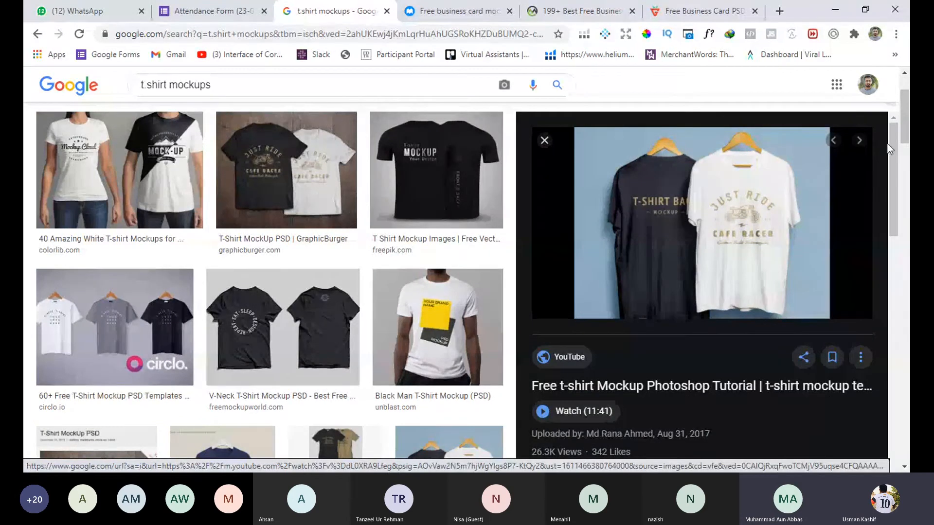
{"action": "scroll", "coordinate": [887, 194], "scroll_direction": "down", "scroll_amount": 5}
{"action": "left_click_drag", "start_coordinate": [899, 267], "coordinate": [901, 331]}
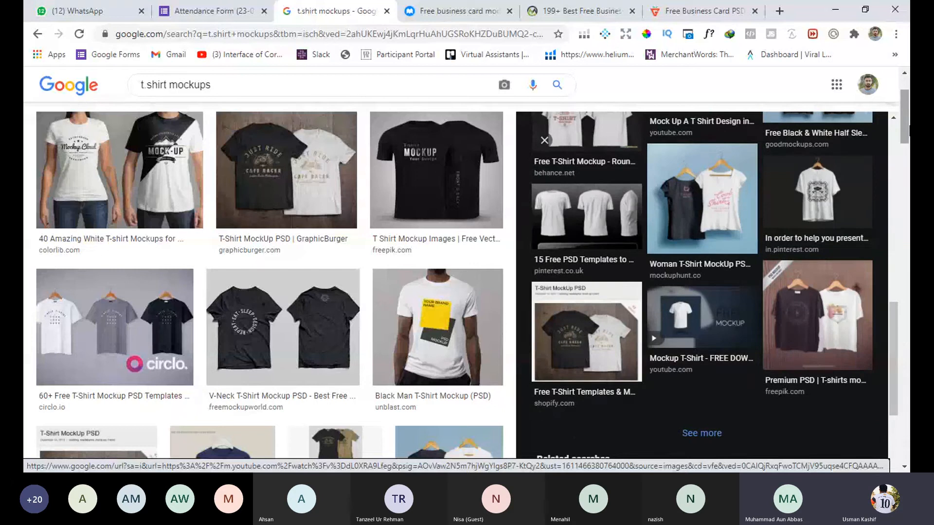
{"action": "left_click_drag", "start_coordinate": [907, 144], "coordinate": [908, 125]}
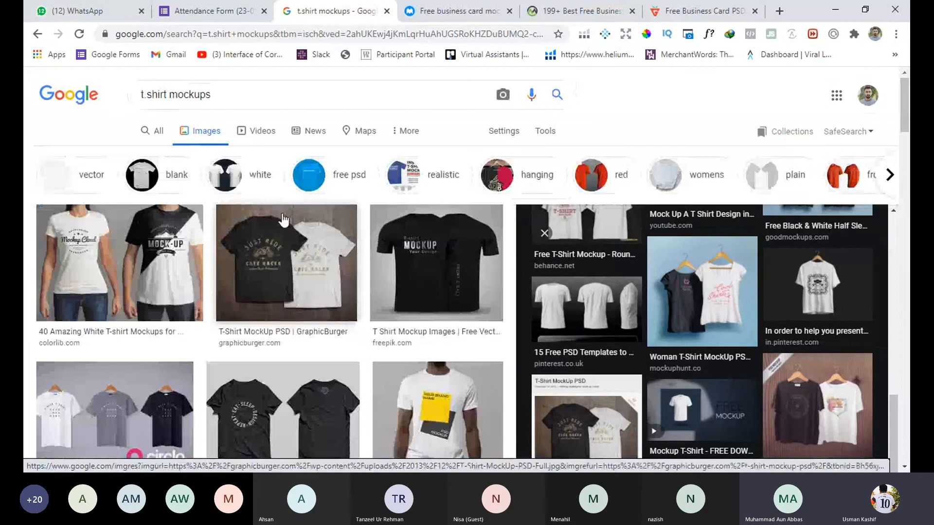
Preview Colorlib's white T-shirt mockup and Pinterest's "Your Design Goes Here" T-shirt mockup among the image results
{"action": "left_click", "coordinate": [129, 244]}
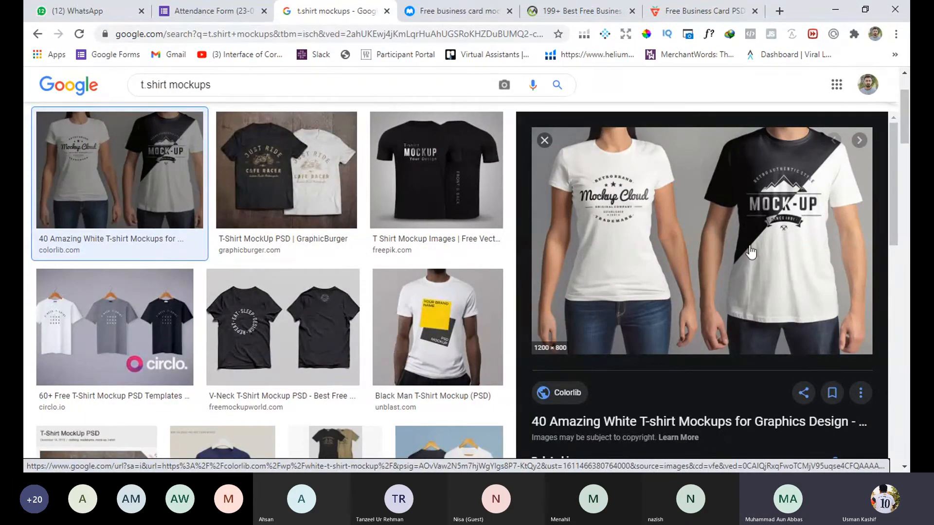
{"action": "left_click_drag", "start_coordinate": [907, 141], "coordinate": [908, 294]}
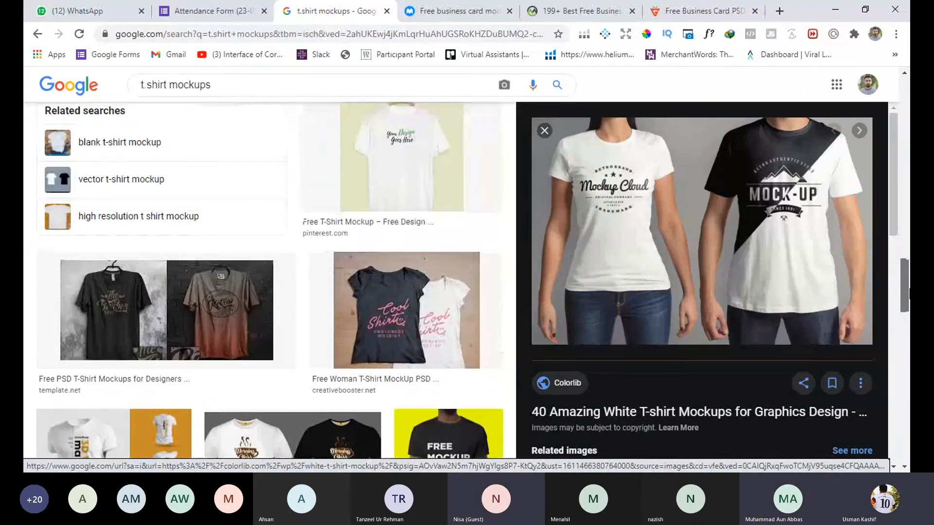
{"action": "left_click", "coordinate": [398, 182]}
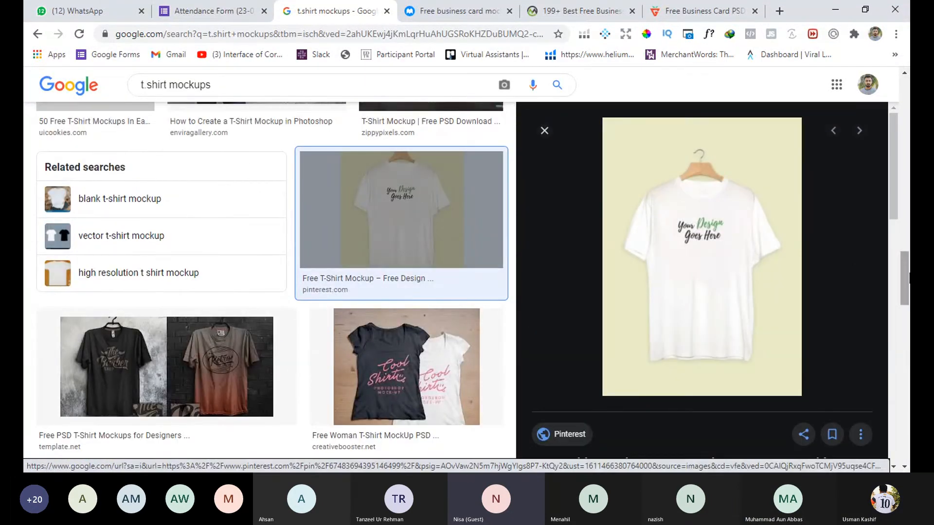
{"action": "scroll", "coordinate": [341, 244], "scroll_direction": "up", "scroll_amount": 15}
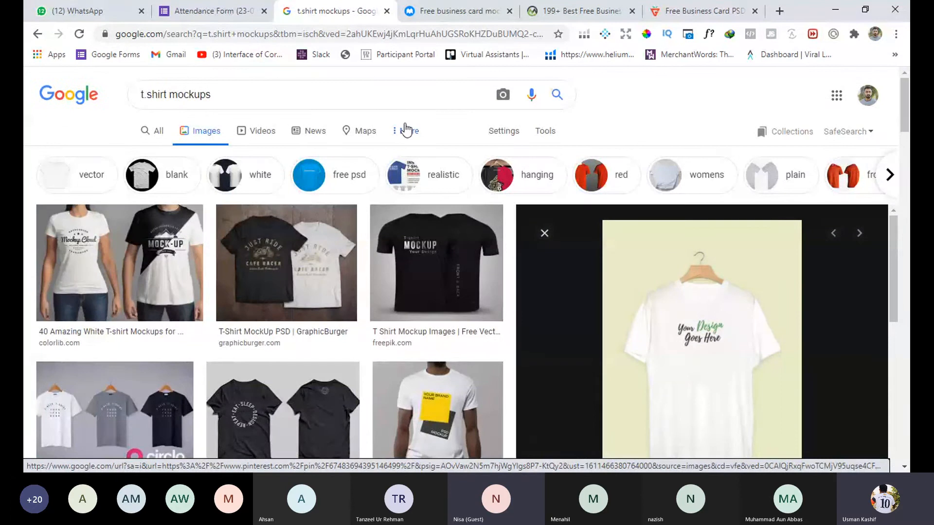
Preview Colorlib's yellow T-shirt mockup and look through its related images and related searches
{"action": "left_click_drag", "start_coordinate": [232, 100], "coordinate": [110, 100]}
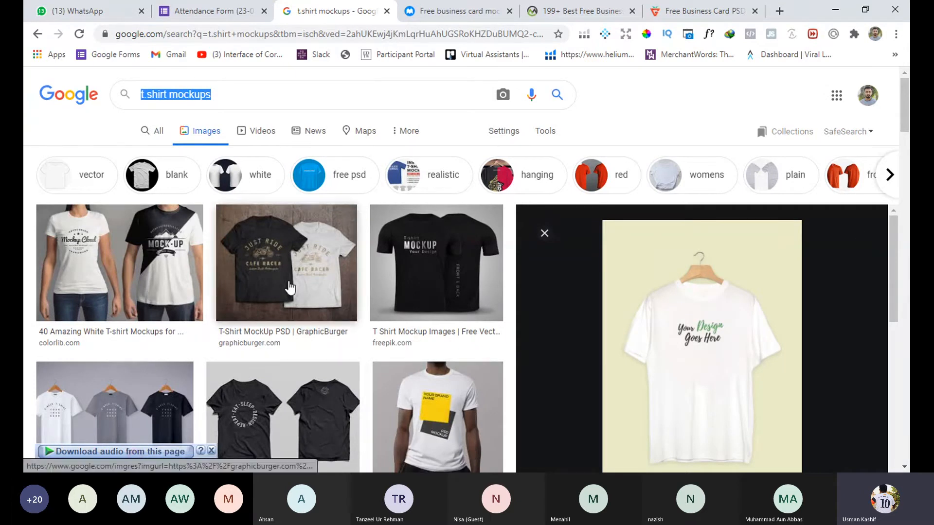
{"action": "left_click_drag", "start_coordinate": [908, 126], "coordinate": [909, 195]}
{"action": "left_click", "coordinate": [455, 243]}
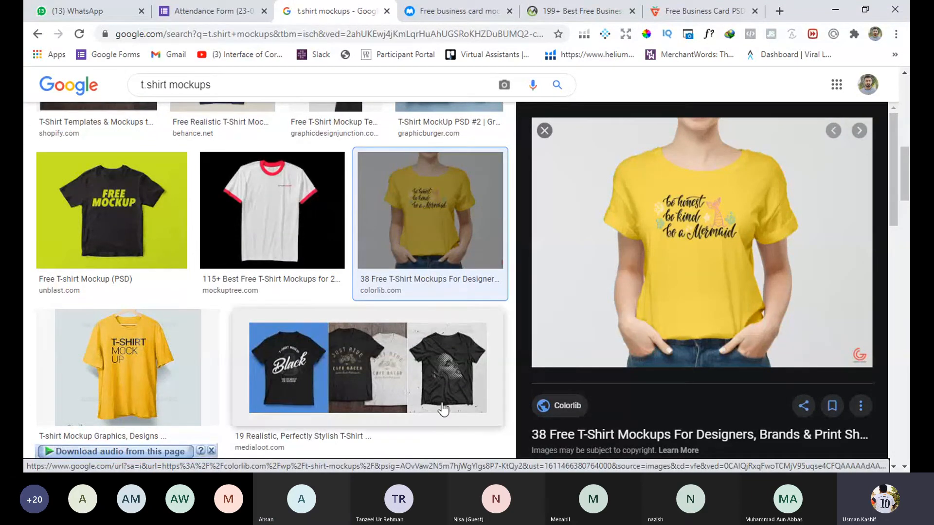
{"action": "left_click", "coordinate": [431, 486]}
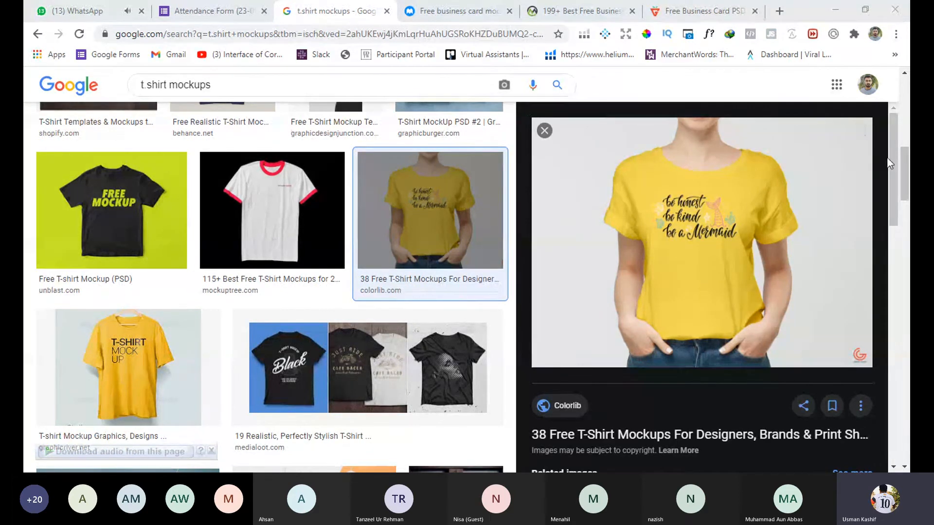
{"action": "left_click_drag", "start_coordinate": [891, 161], "coordinate": [908, 395]}
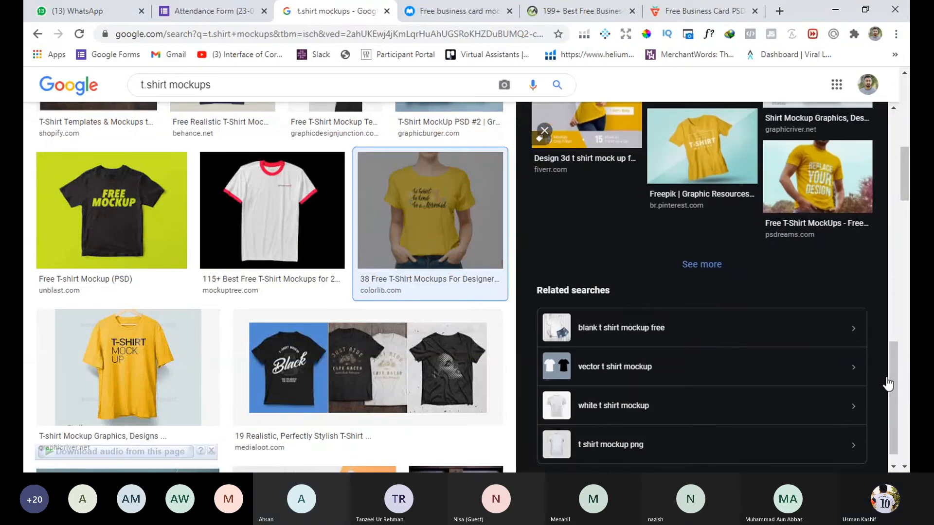
{"action": "scroll", "coordinate": [892, 320], "scroll_direction": "up", "scroll_amount": 1}
{"action": "left_click_drag", "start_coordinate": [892, 320], "coordinate": [908, 87]}
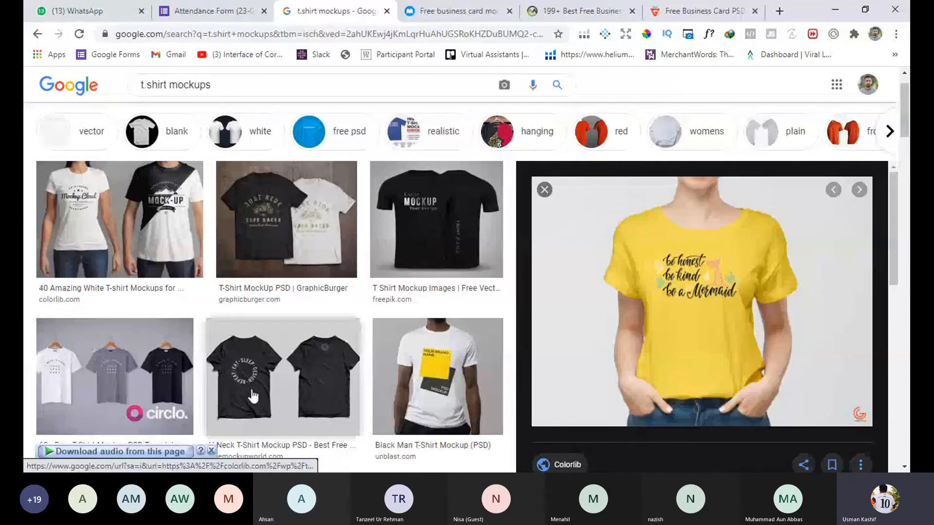
Replace the image search query with "logo presentation" and run the search
{"action": "scroll", "coordinate": [78, 89], "scroll_direction": "up", "scroll_amount": 1}
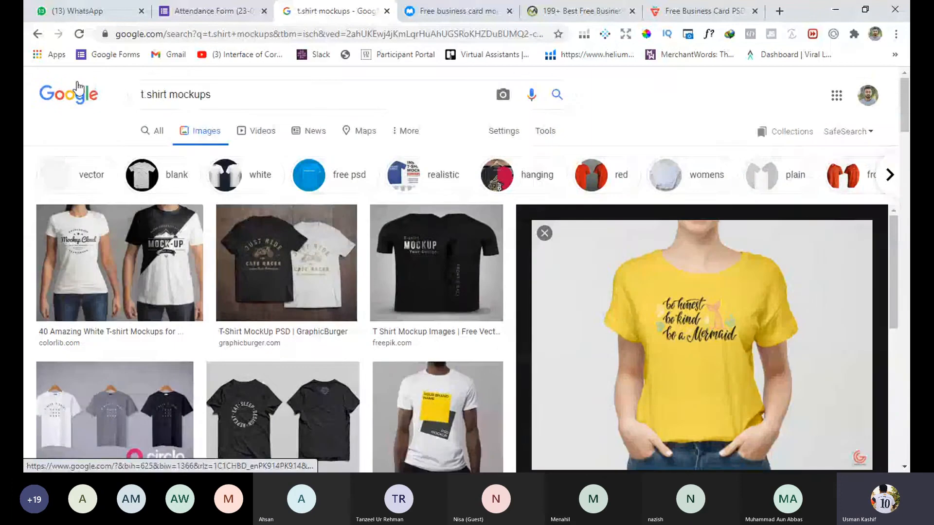
{"action": "scroll", "coordinate": [78, 89], "scroll_direction": "down", "scroll_amount": 1}
{"action": "triple_click", "coordinate": [194, 84]}
{"action": "type", "text": "lo"}
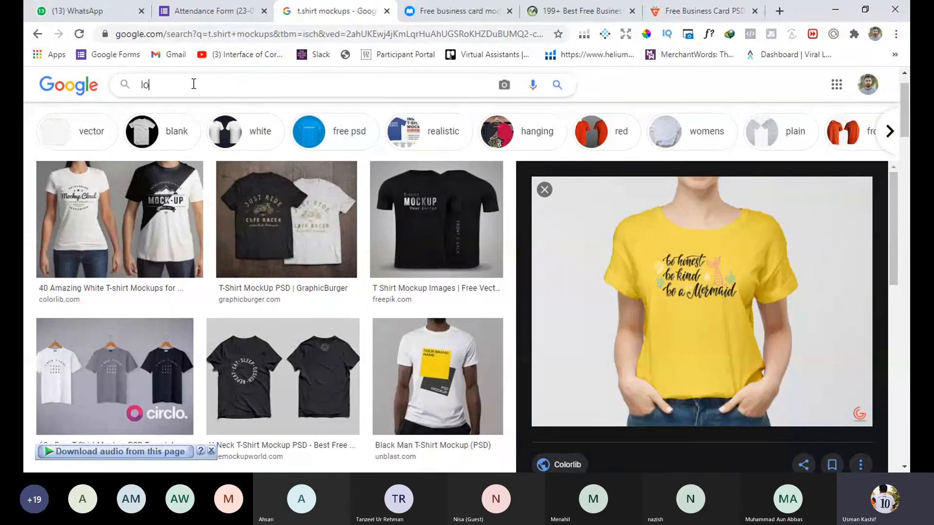
{"action": "type", "text": "go presentation"}
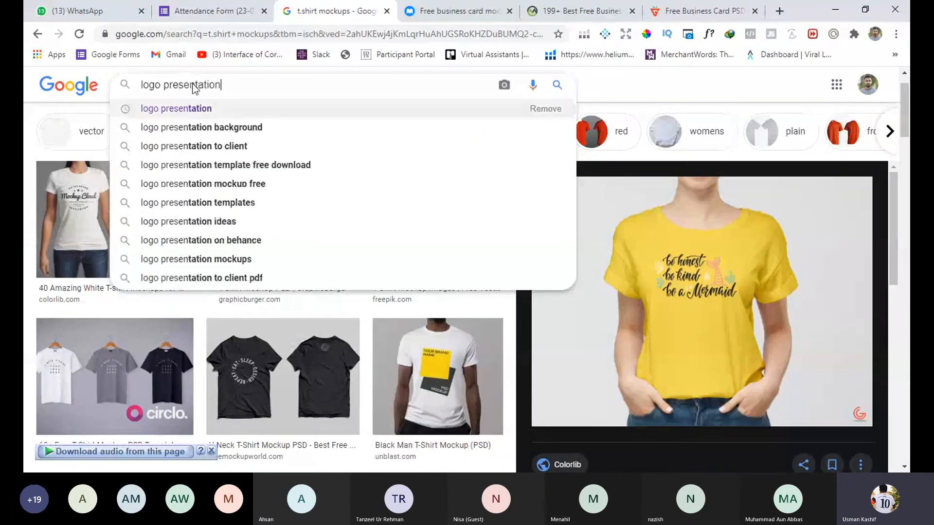
{"action": "key", "text": "Return"}
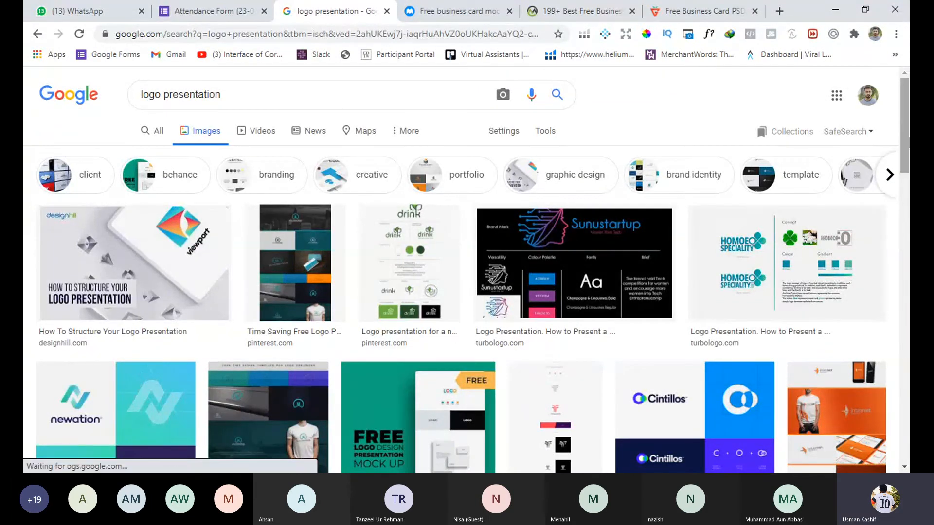
Preview Pinterest's Time Saving Free Logo Presentation, browse its related images and more results, and select the downloadmockup.com logo presentation template
{"action": "mouse_move", "coordinate": [909, 139]}
{"action": "left_mouse_down"}
{"action": "mouse_move", "coordinate": [909, 231]}
{"action": "mouse_move", "coordinate": [908, 140]}
{"action": "left_mouse_up"}
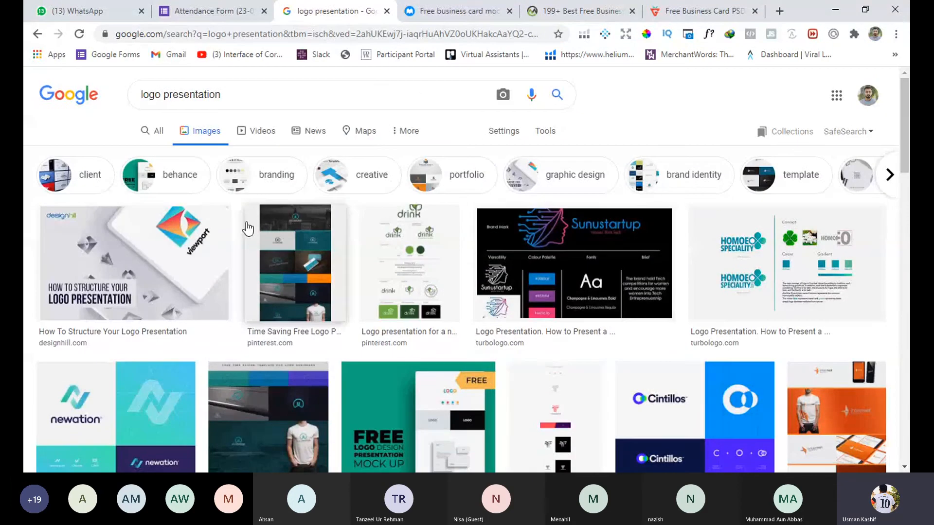
{"action": "left_click", "coordinate": [282, 252]}
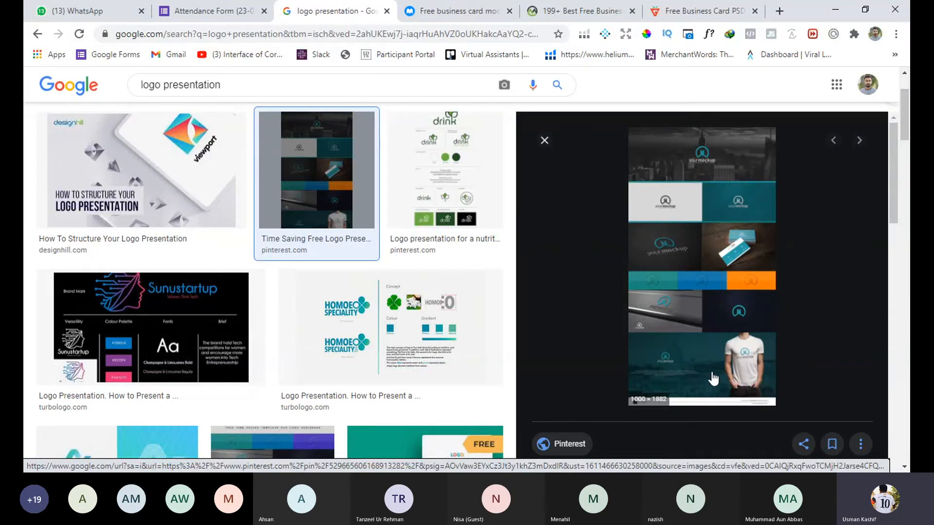
{"action": "left_click_drag", "start_coordinate": [896, 165], "coordinate": [907, 399]}
{"action": "left_click_drag", "start_coordinate": [908, 138], "coordinate": [909, 367]}
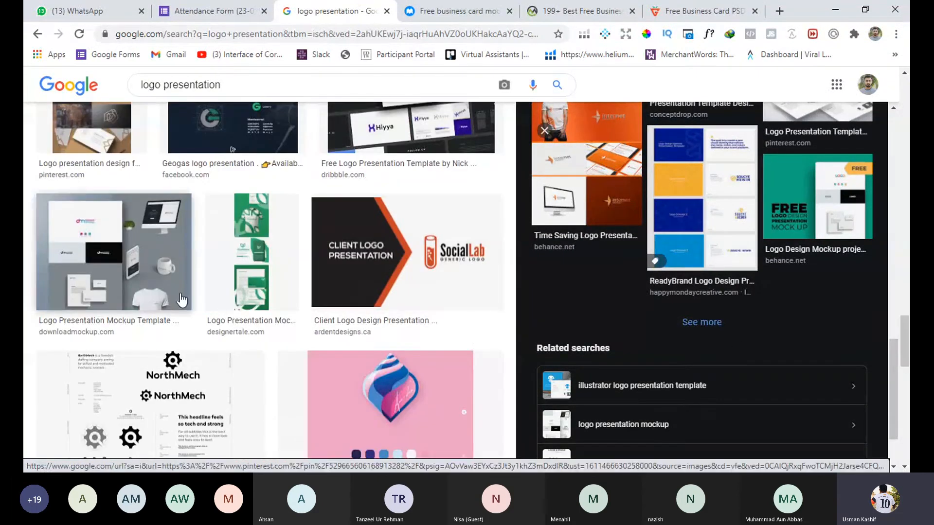
{"action": "left_click", "coordinate": [156, 252]}
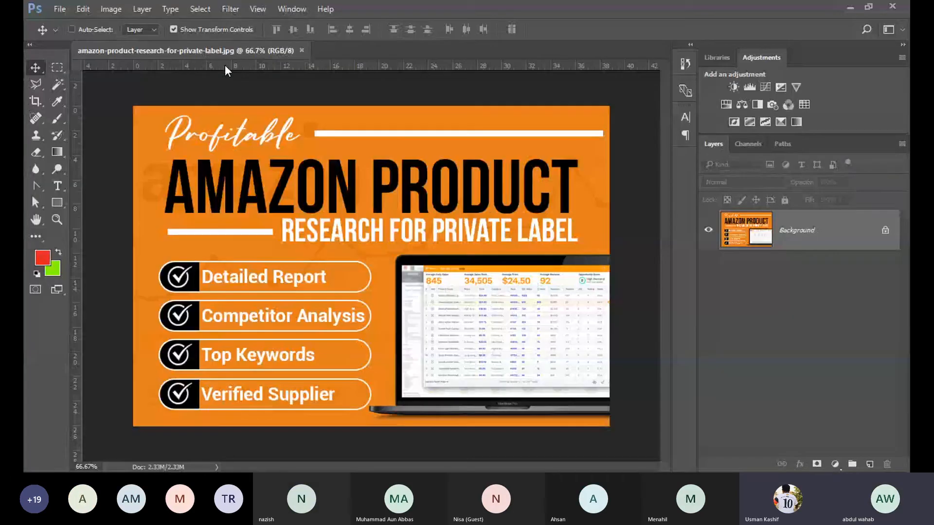
In Photoshop, open 943.psd from the Mockups folder and decline creating a new library from it
{"action": "key", "text": "ctrl+o"}
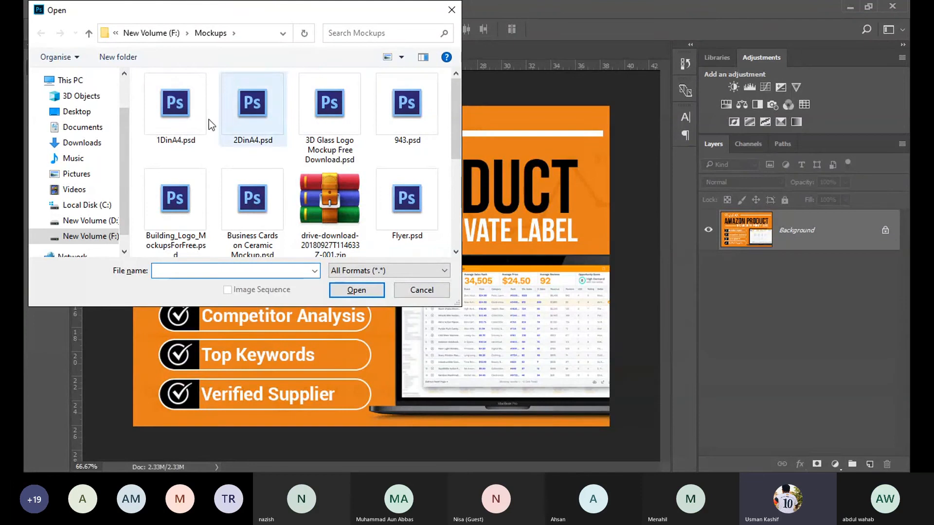
{"action": "double_click", "coordinate": [427, 116]}
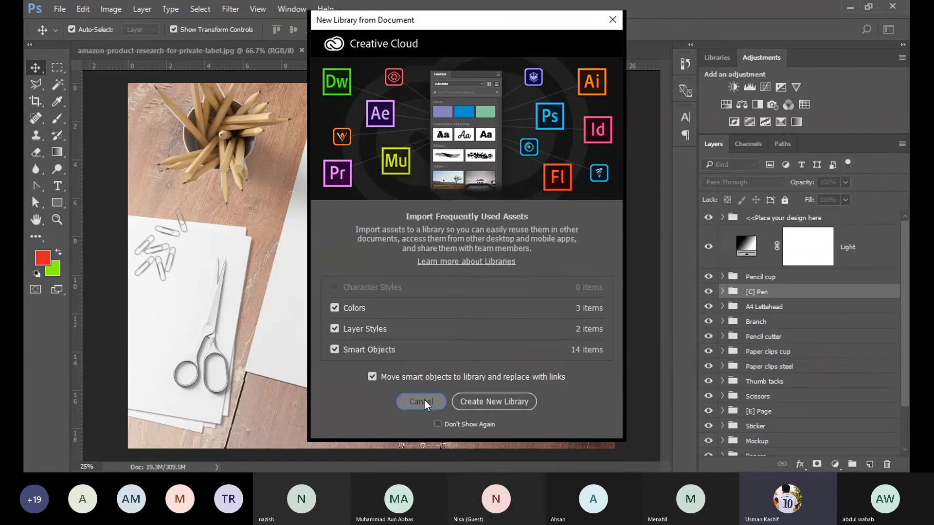
{"action": "left_click", "coordinate": [421, 402]}
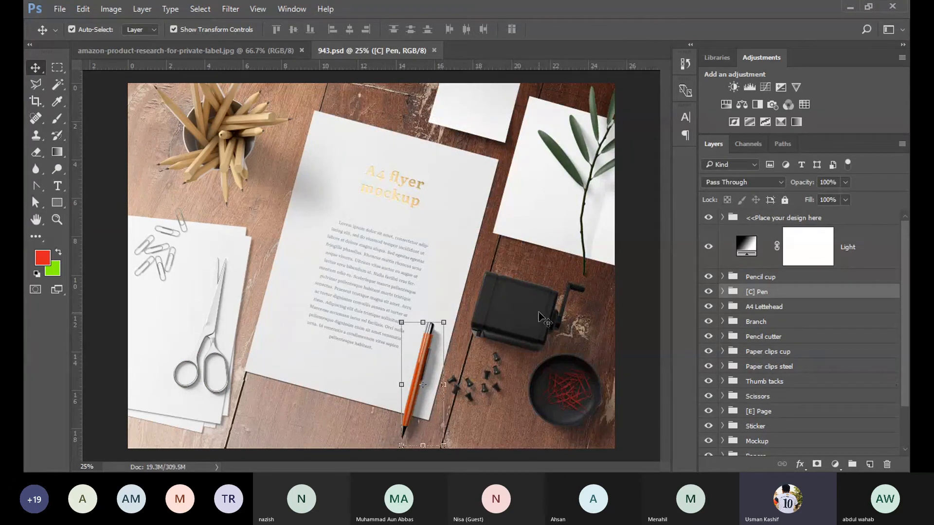
Open the flyer mockup's A4 Letterhead smart object to show its contents, and return to the 943.psd document
{"action": "left_click", "coordinate": [372, 263]}
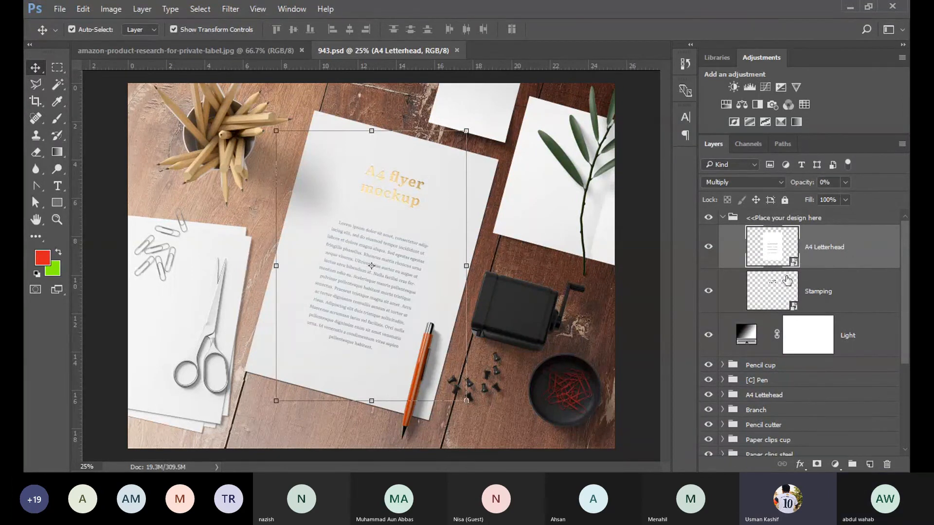
{"action": "left_click", "coordinate": [709, 293]}
{"action": "double_click", "coordinate": [794, 265]}
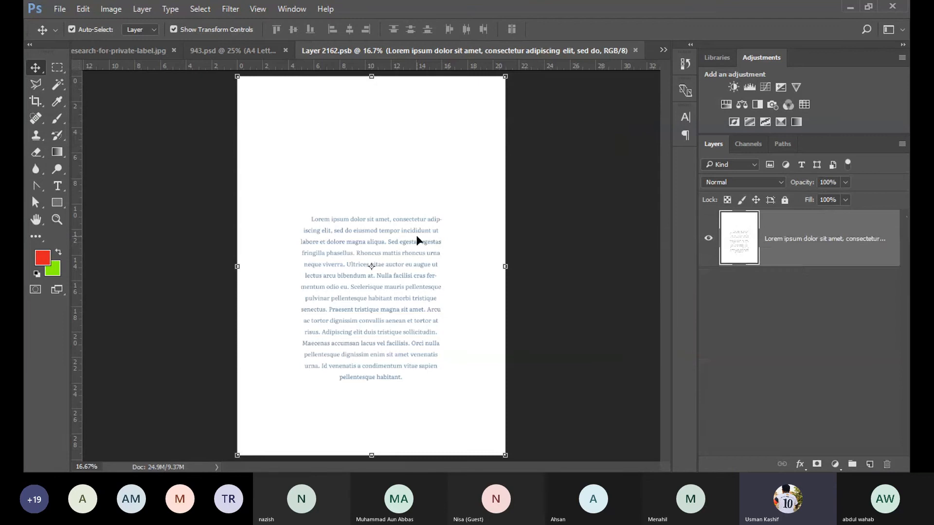
{"action": "mouse_move", "coordinate": [376, 185]}
{"action": "left_mouse_down"}
{"action": "mouse_move", "coordinate": [364, 210]}
{"action": "mouse_move", "coordinate": [362, 195]}
{"action": "left_mouse_up"}
{"action": "left_click", "coordinate": [229, 48]}
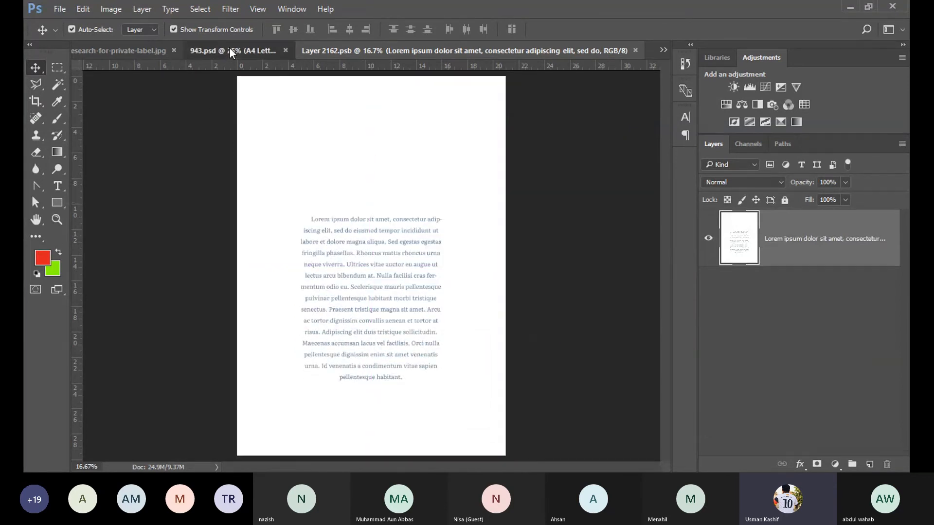
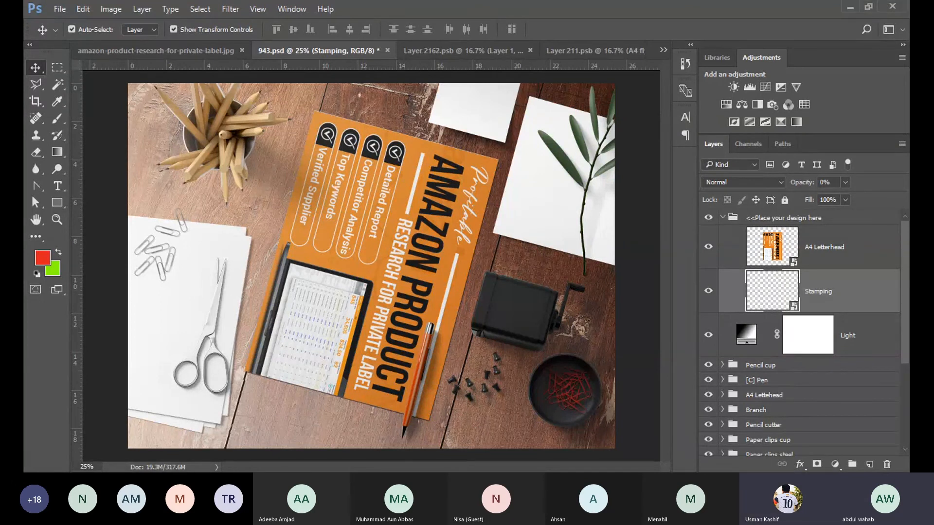
Create a new blank portrait document with the preset settings
{"action": "key", "text": "ctrl"}
{"action": "key", "text": "ctrl+n"}
{"action": "key", "text": "Return"}
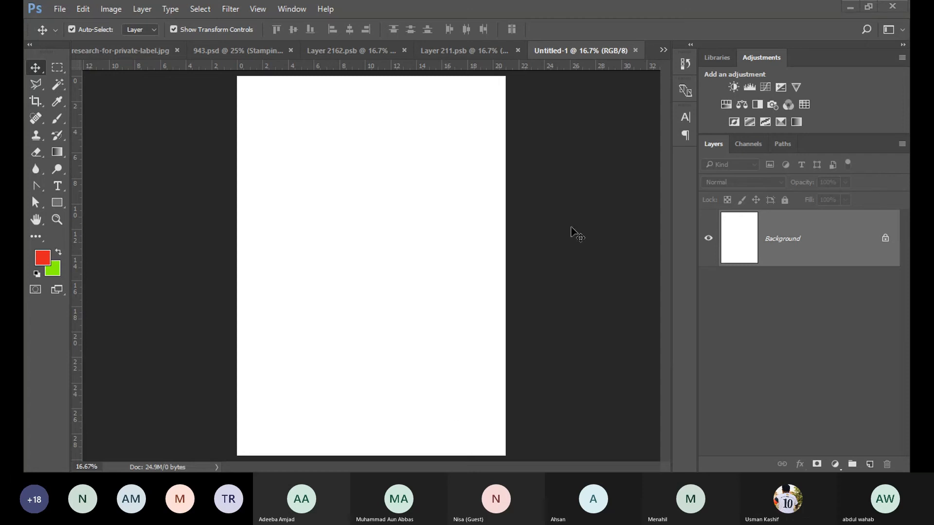
Activate the Type tool and set its text colour to dark grey #292929
{"action": "left_click", "coordinate": [57, 186]}
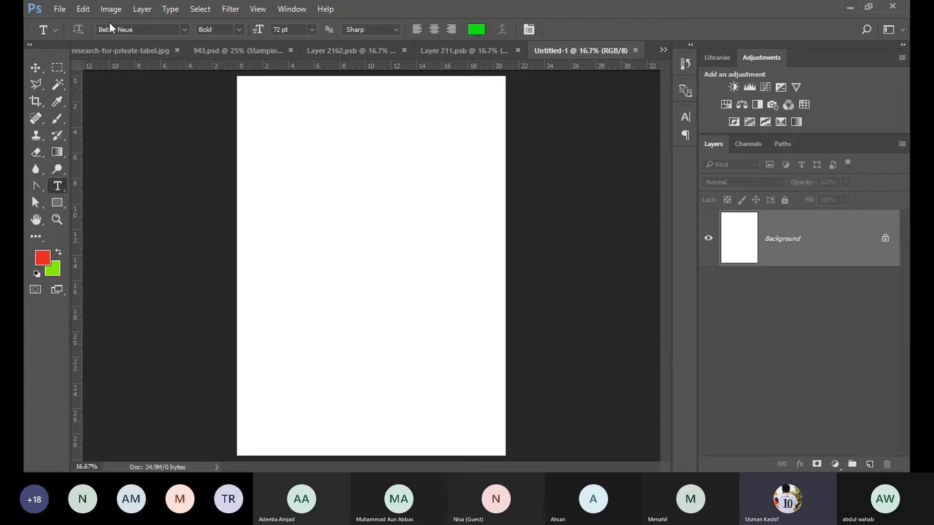
{"action": "left_click", "coordinate": [475, 31]}
{"action": "type", "text": "1c1c1c"}
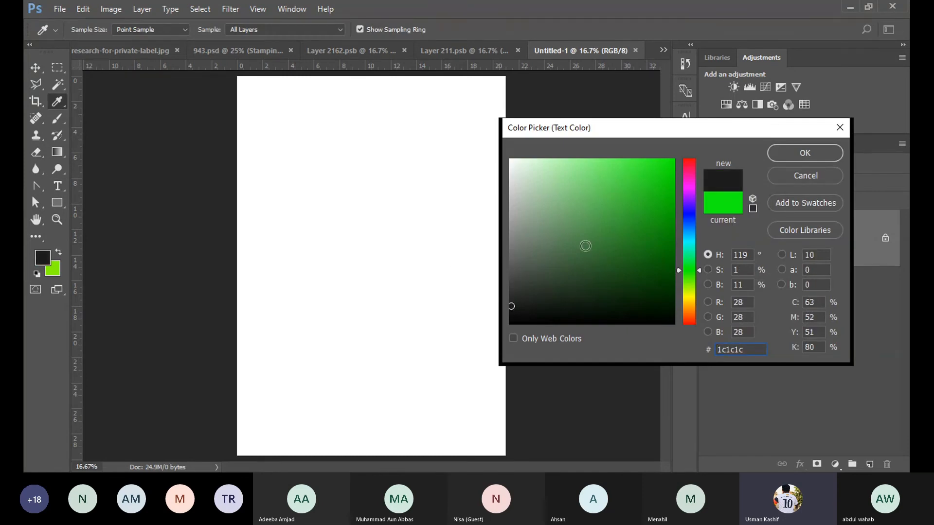
{"action": "left_click", "coordinate": [510, 298]}
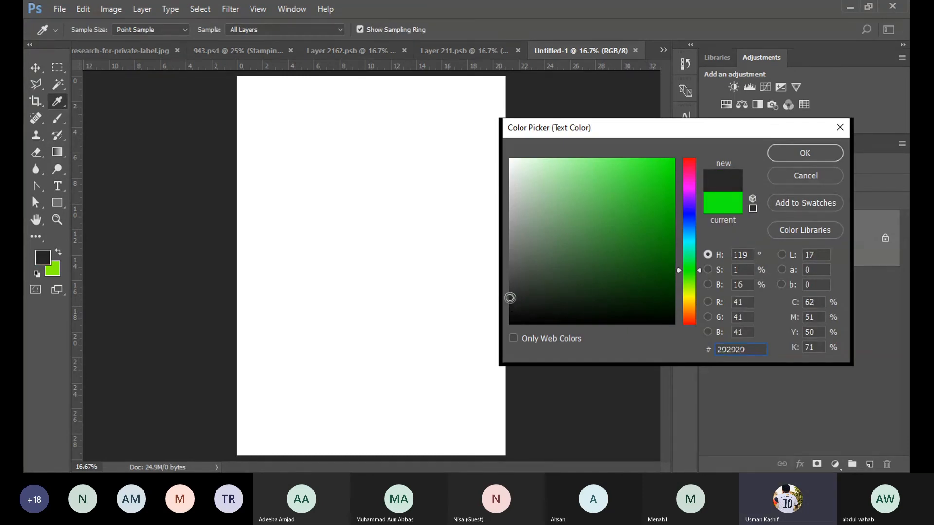
{"action": "left_click", "coordinate": [797, 153]}
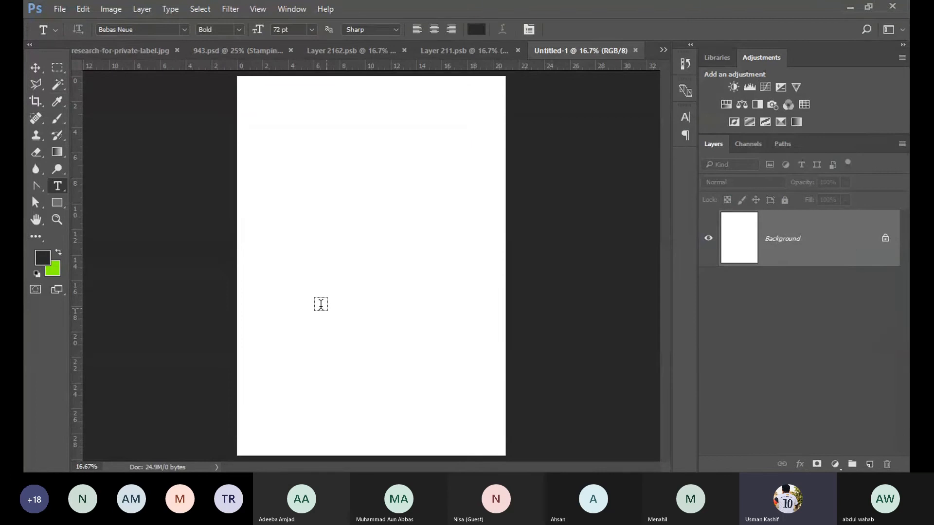
Add the two-line text "STAY POSITIVE" and "STAY HEALTHY" in the middle of the blank page
{"action": "left_click", "coordinate": [300, 294]}
{"action": "type", "text": "STAY "}
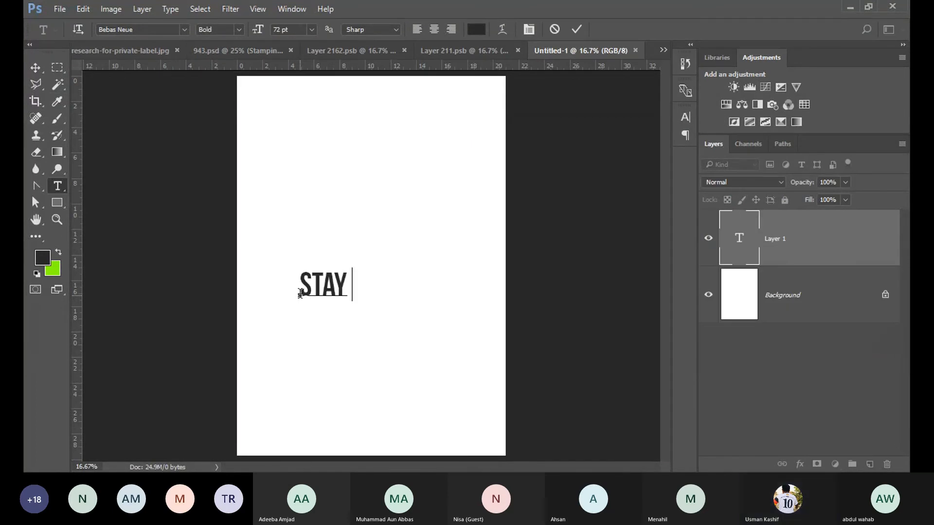
{"action": "type", "text": "POSITI"}
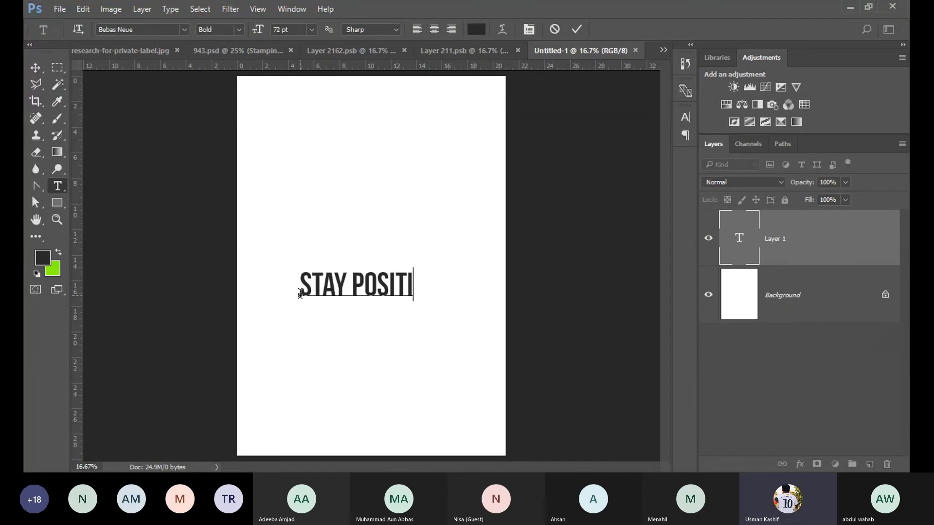
{"action": "type", "text": "VE"}
{"action": "key", "text": "Return"}
{"action": "type", "text": "STAY "}
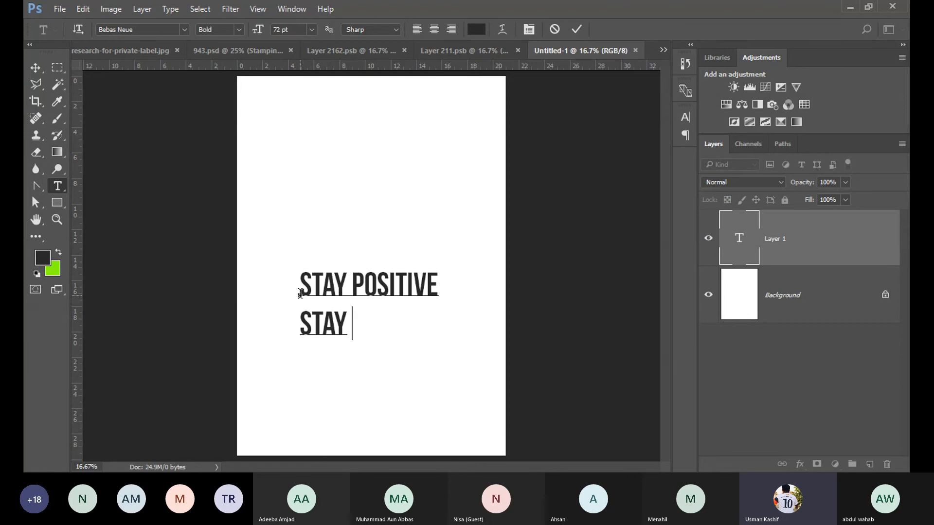
{"action": "type", "text": "HEAL"}
{"action": "key", "text": "BackSpace"}
{"action": "type", "text": "ALT"}
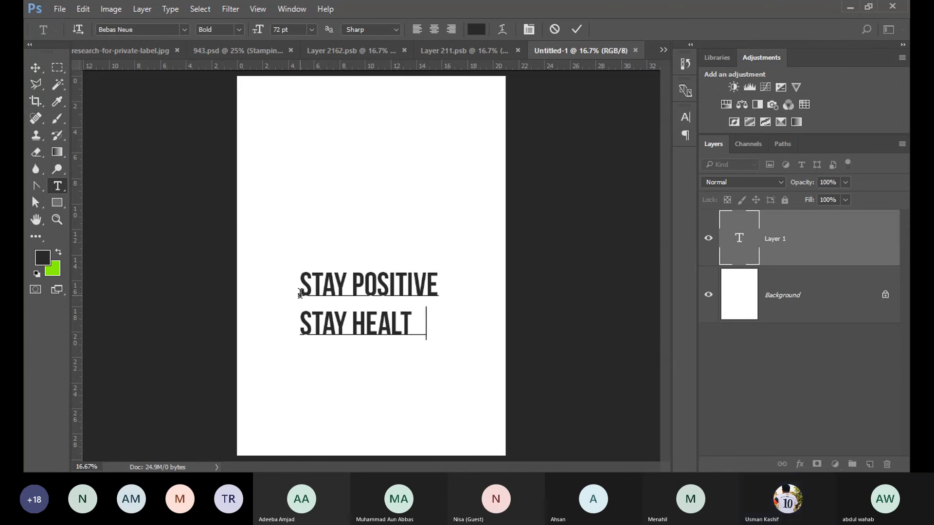
{"action": "key", "text": "BackSpace"}
{"action": "type", "text": "HY"}
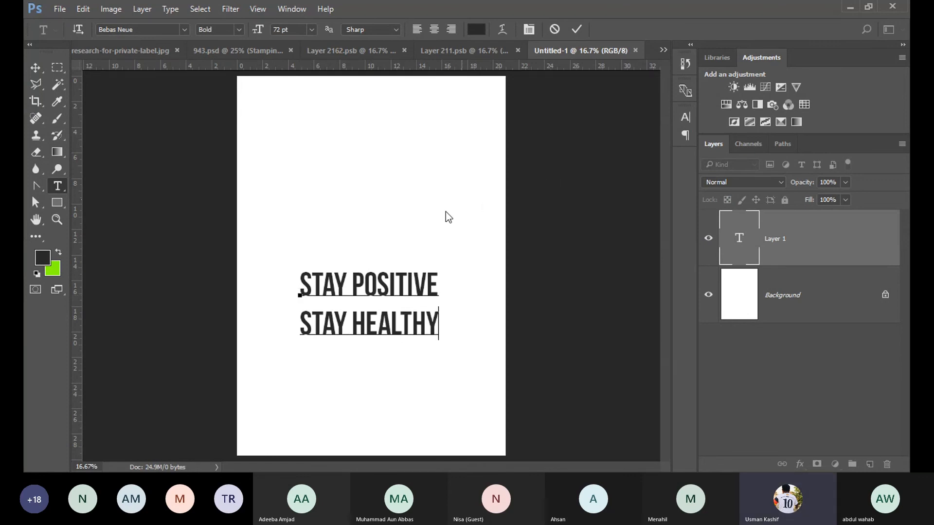
Change the font of the whole two-line text to Mountain Bridge
{"action": "key", "text": "ctrl+a"}
{"action": "left_click", "coordinate": [156, 32]}
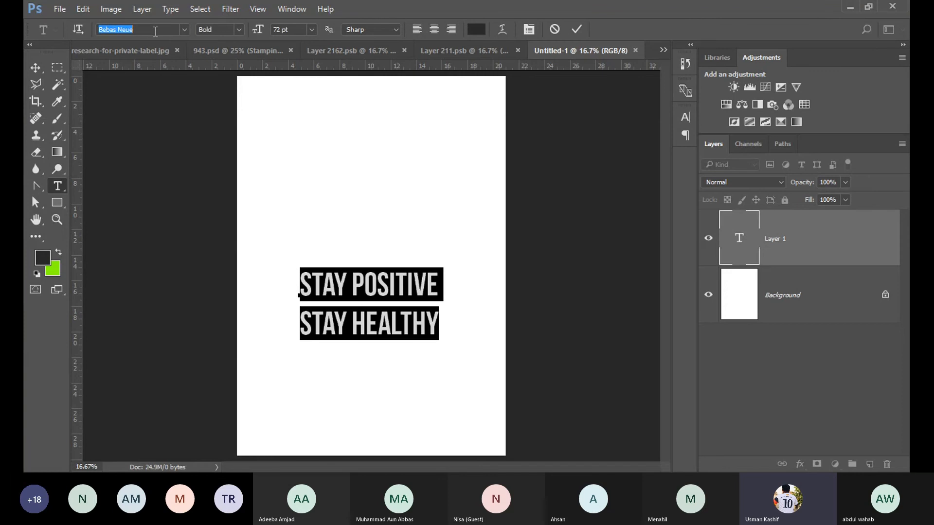
{"action": "key", "text": "Down"}
{"action": "key", "text": "Down"}
{"action": "key", "text": "Down"}
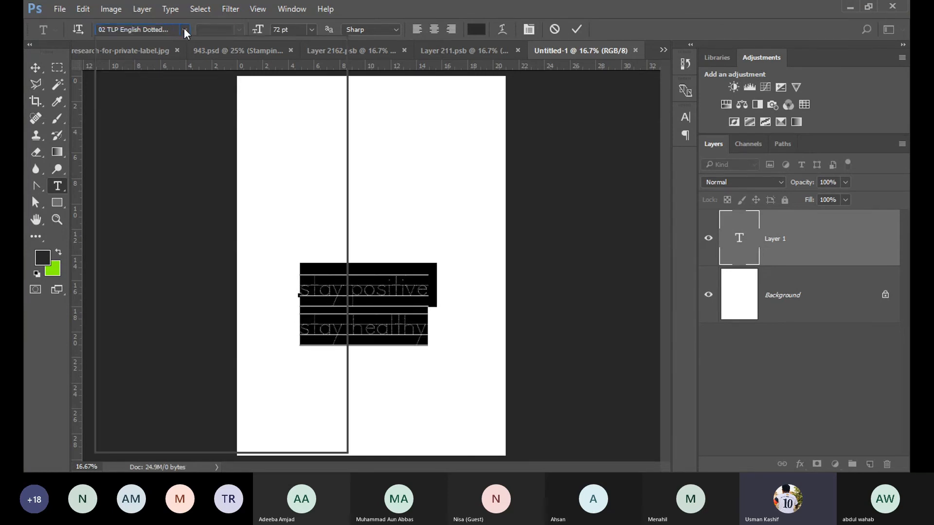
{"action": "left_click", "coordinate": [184, 30]}
{"action": "left_click_drag", "start_coordinate": [348, 92], "coordinate": [351, 198]}
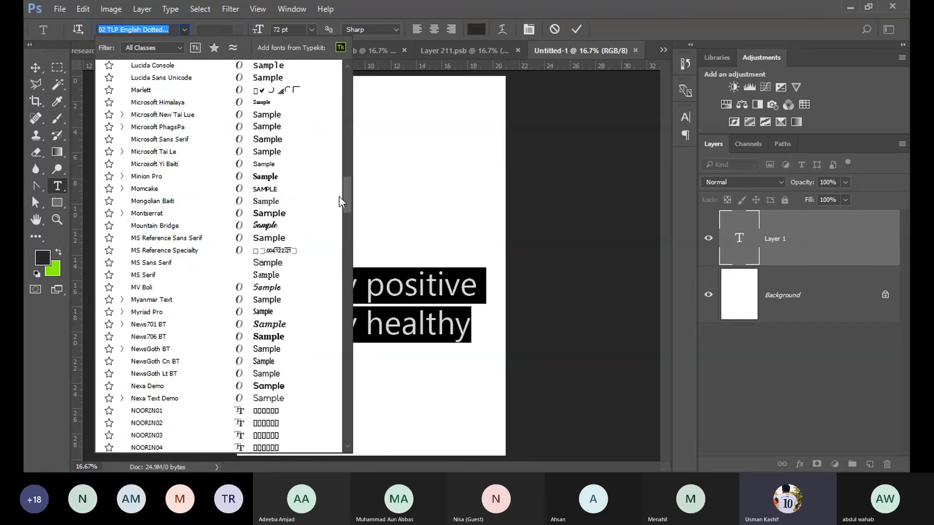
{"action": "left_click", "coordinate": [272, 226]}
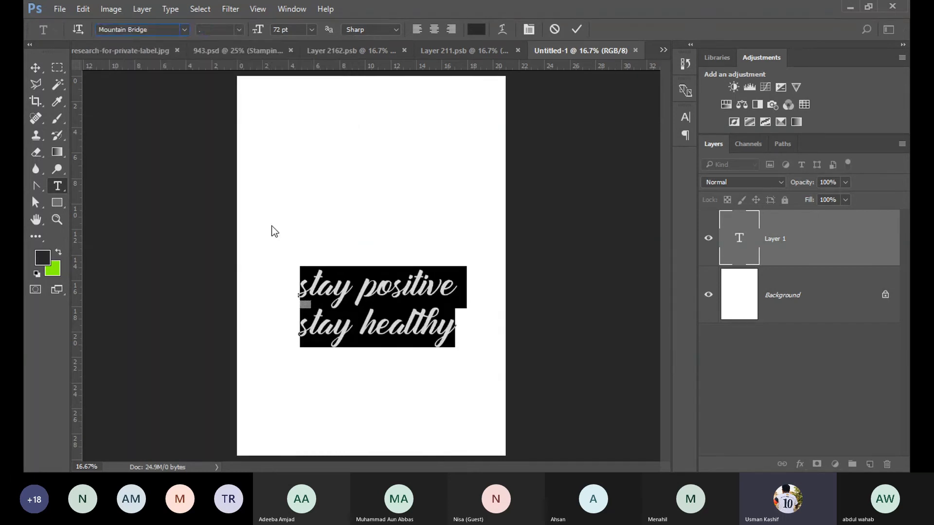
Capitalize both words of the first text line so it reads "Stay Positive"
{"action": "left_click", "coordinate": [310, 286]}
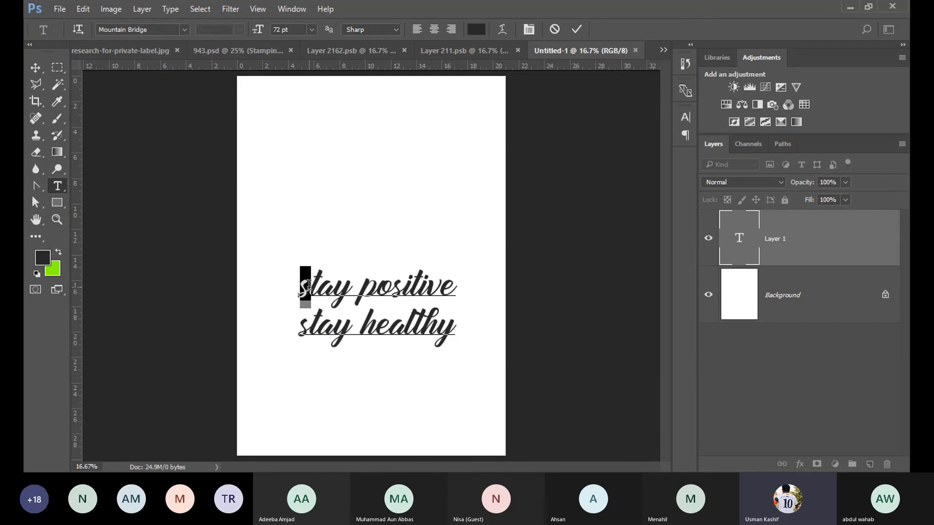
{"action": "type", "text": "S"}
{"action": "key", "text": "Right"}
{"action": "key", "text": "Right"}
{"action": "key", "text": "Right"}
{"action": "key", "text": "Right"}
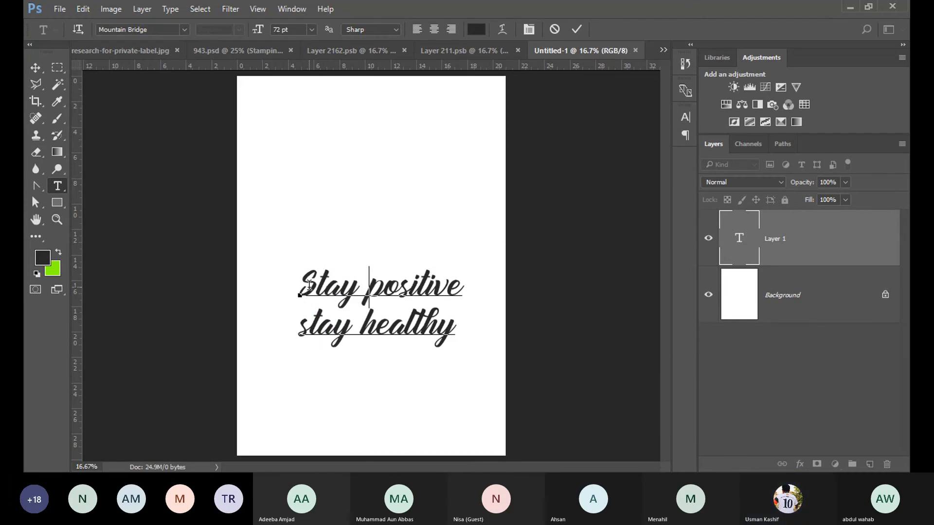
{"action": "key", "text": "shift+Right"}
{"action": "key", "text": "Right"}
{"action": "key", "text": "shift+Left"}
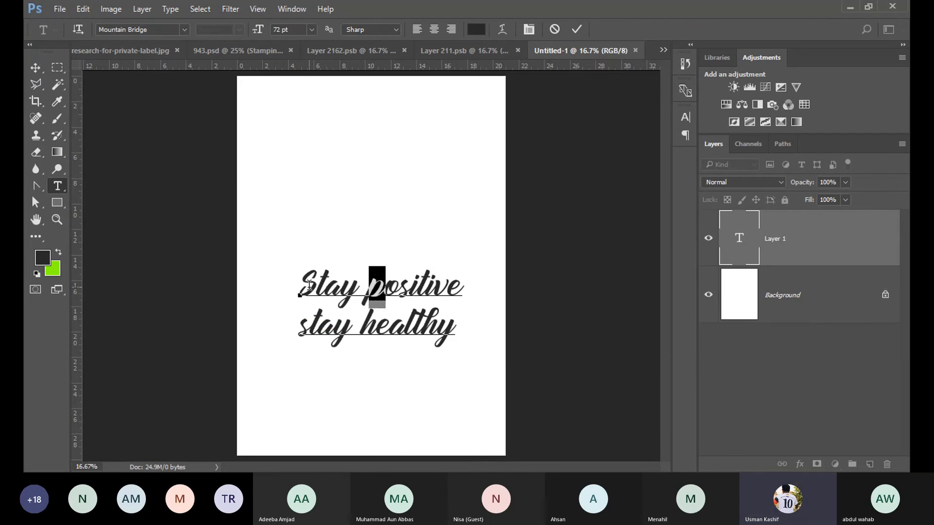
{"action": "key", "text": "shift+Left"}
{"action": "type", "text": "P"}
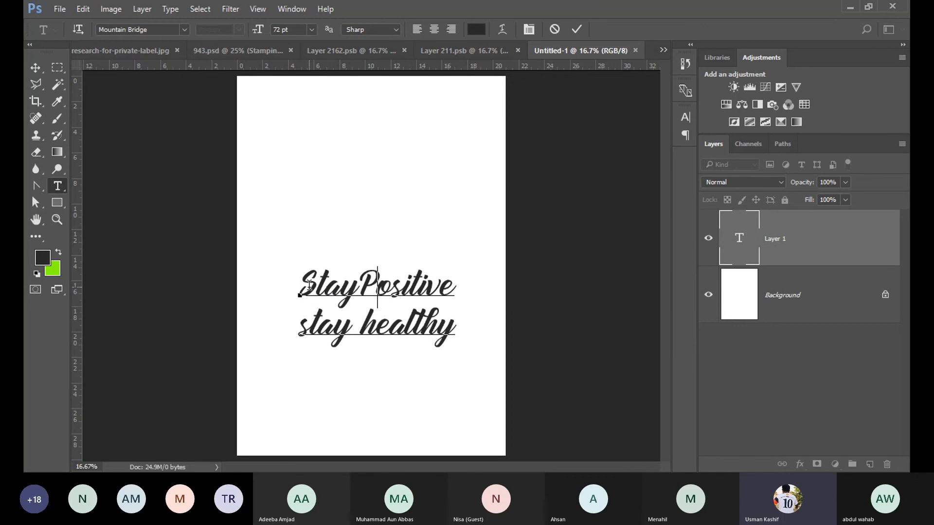
{"action": "key", "text": "Left"}
Capitalize both words of the second text line so it reads "Stay Healthy"
{"action": "key", "text": "Down"}
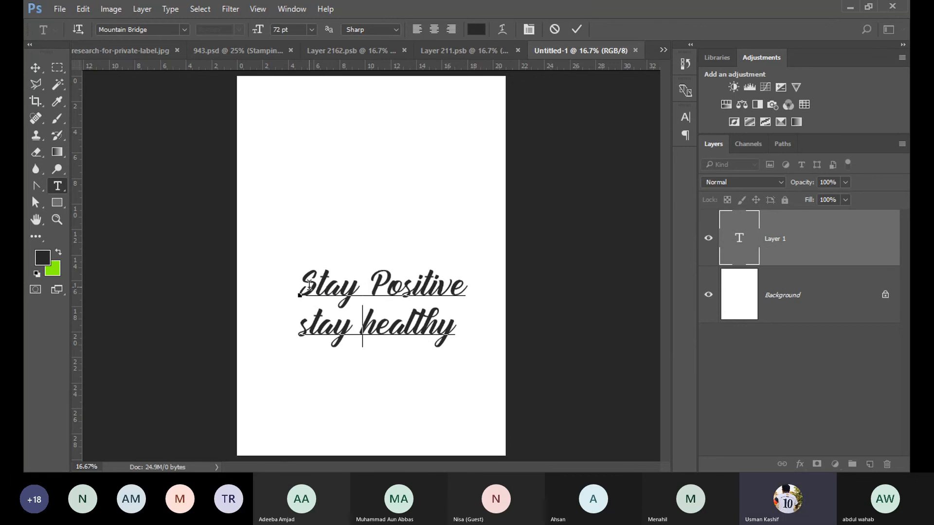
{"action": "key", "text": "shift+Right"}
{"action": "type", "text": "H"}
{"action": "key", "text": "Left"}
{"action": "key", "text": "Left"}
{"action": "key", "text": "Left"}
{"action": "key", "text": "Left"}
{"action": "key", "text": "Left"}
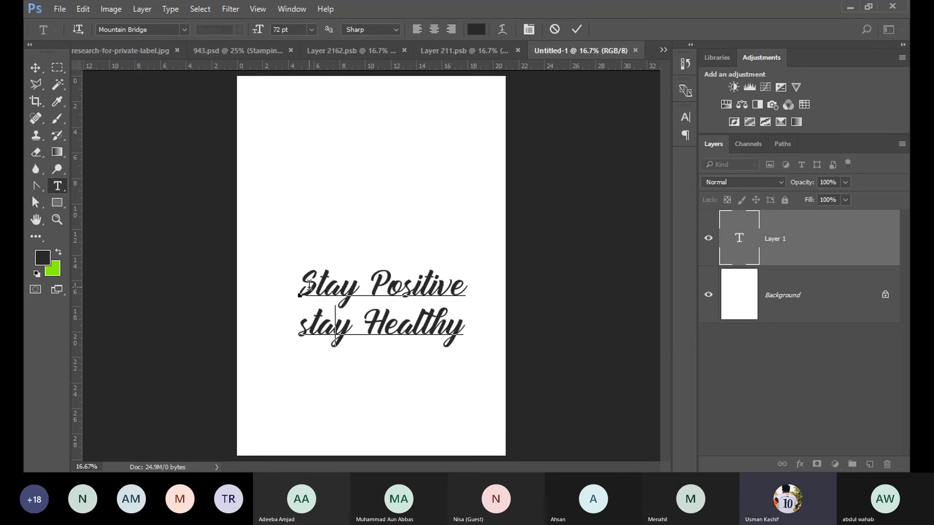
{"action": "key", "text": "BackSpace"}
{"action": "type", "text": "S"}
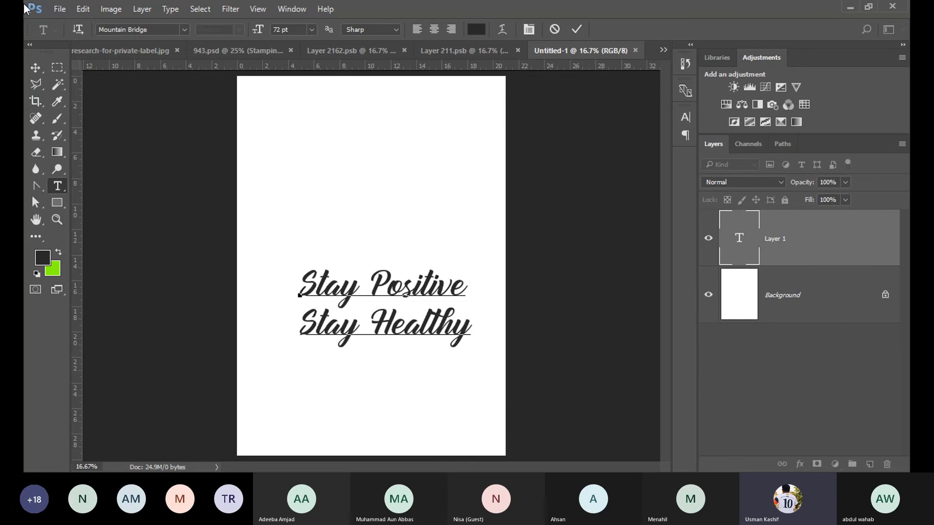
Skew the text vertically by about -8.78° so it slants upward, and move it to the page's centre
{"action": "left_click", "coordinate": [40, 70]}
{"action": "key", "text": "ctrl"}
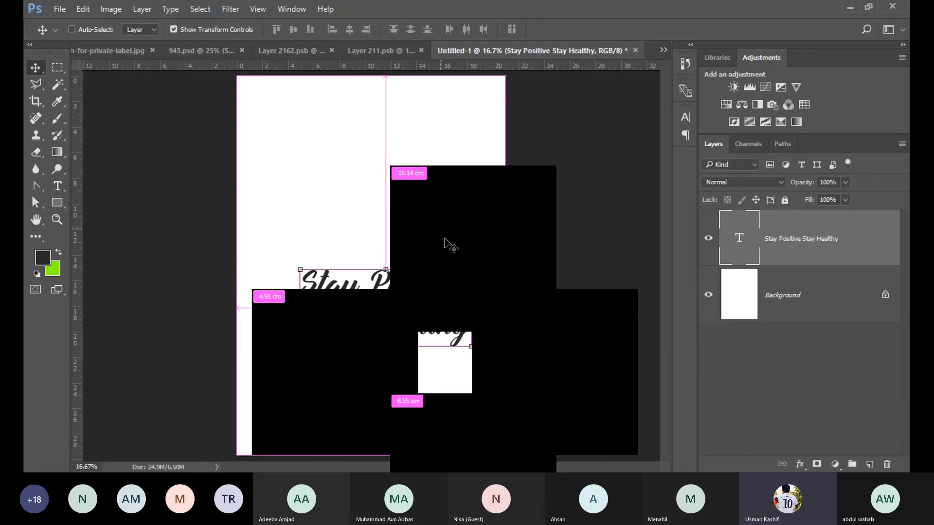
{"action": "key", "text": "ctrl+t"}
{"action": "left_click_drag", "start_coordinate": [475, 274], "coordinate": [477, 242]}
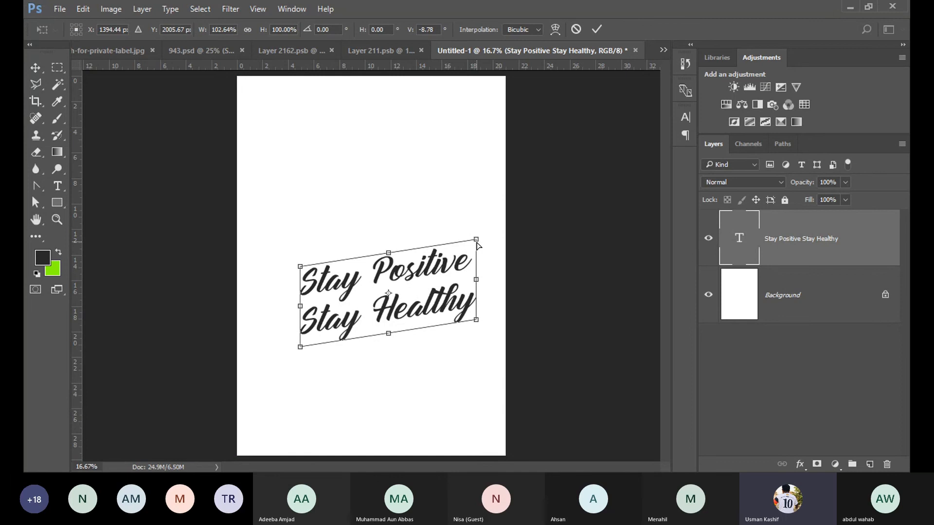
{"action": "key", "text": "Return"}
{"action": "left_click_drag", "start_coordinate": [416, 314], "coordinate": [396, 286]}
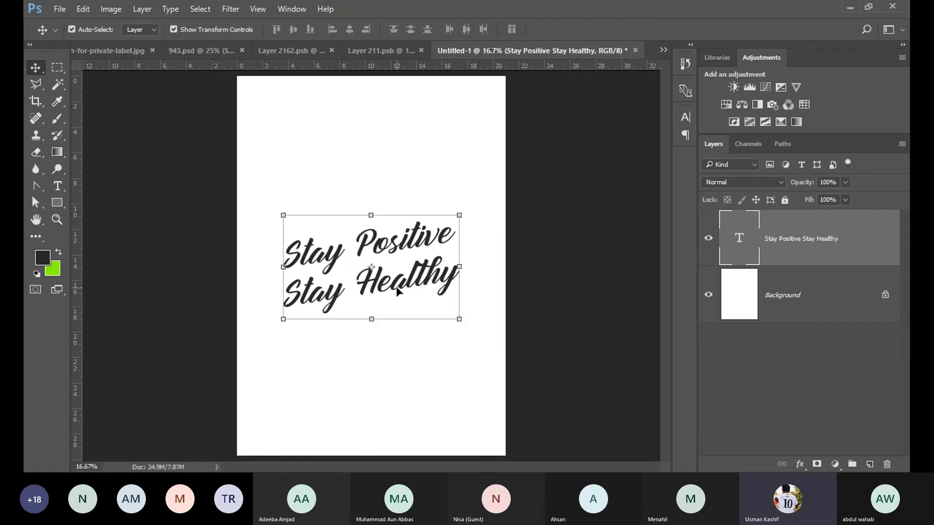
Close the Amazon product image, 943.psd, Layer 2162.psb and Layer 211.psb, keeping the text document open
{"action": "left_click", "coordinate": [124, 49]}
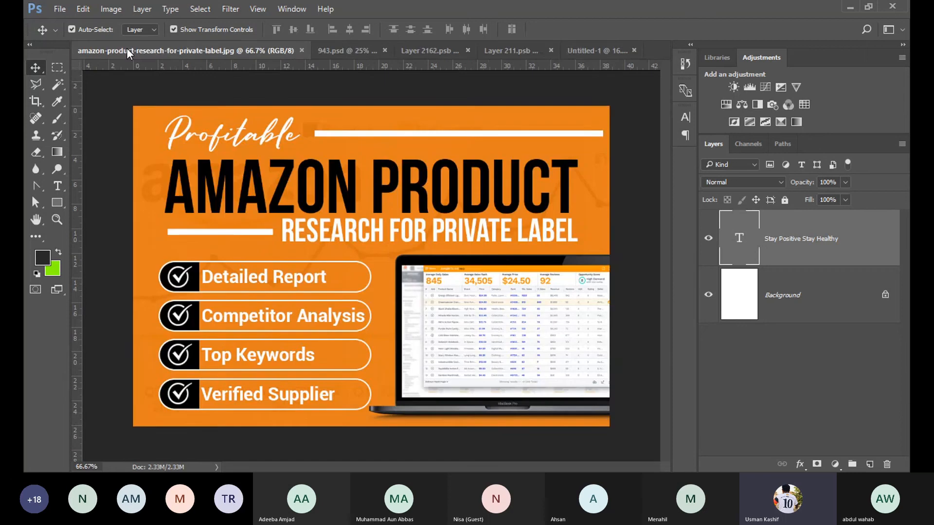
{"action": "left_click", "coordinate": [301, 51]}
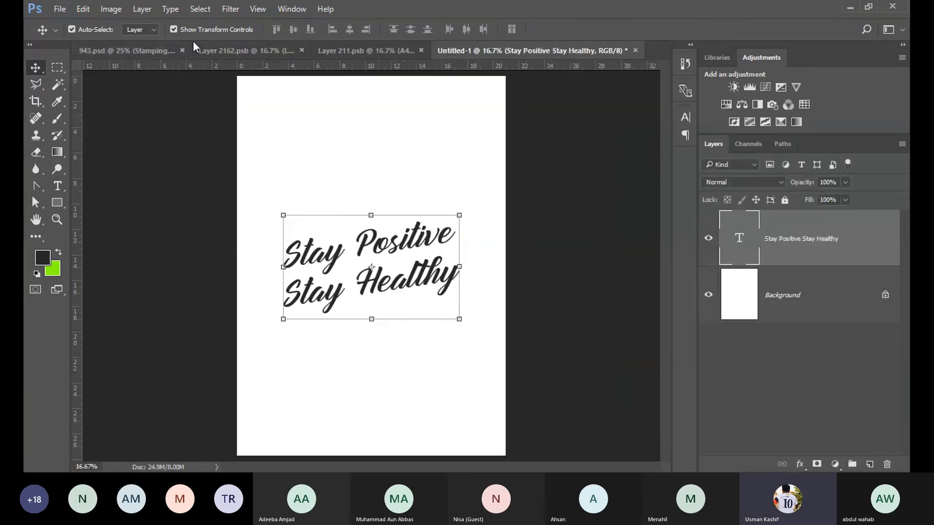
{"action": "left_click", "coordinate": [155, 52]}
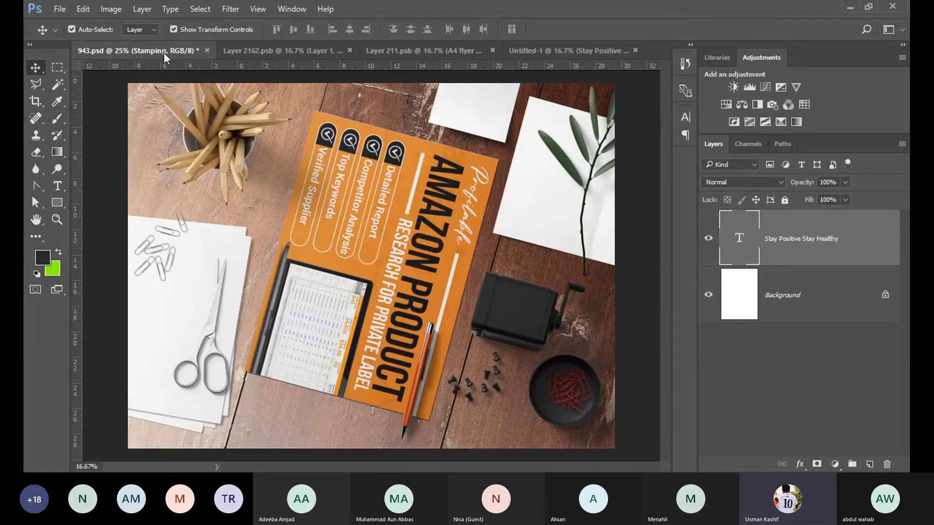
{"action": "left_click", "coordinate": [208, 51]}
{"action": "left_click", "coordinate": [413, 182]}
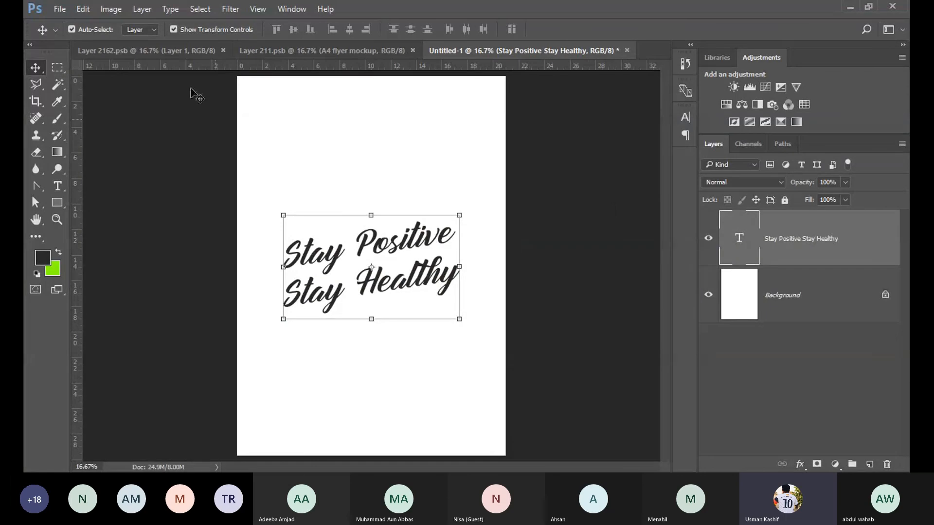
{"action": "left_click", "coordinate": [207, 50]}
{"action": "left_click", "coordinate": [223, 50]}
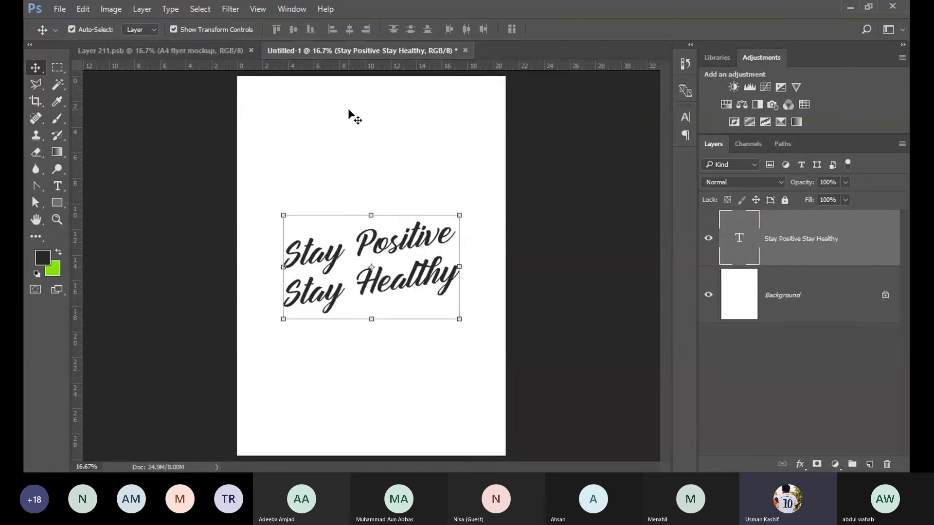
{"action": "left_click", "coordinate": [191, 50]}
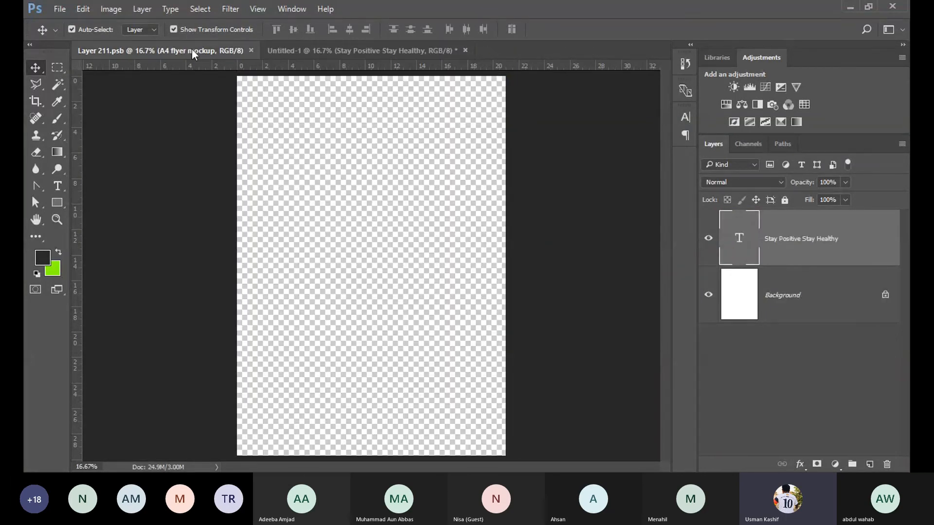
{"action": "left_click", "coordinate": [252, 51]}
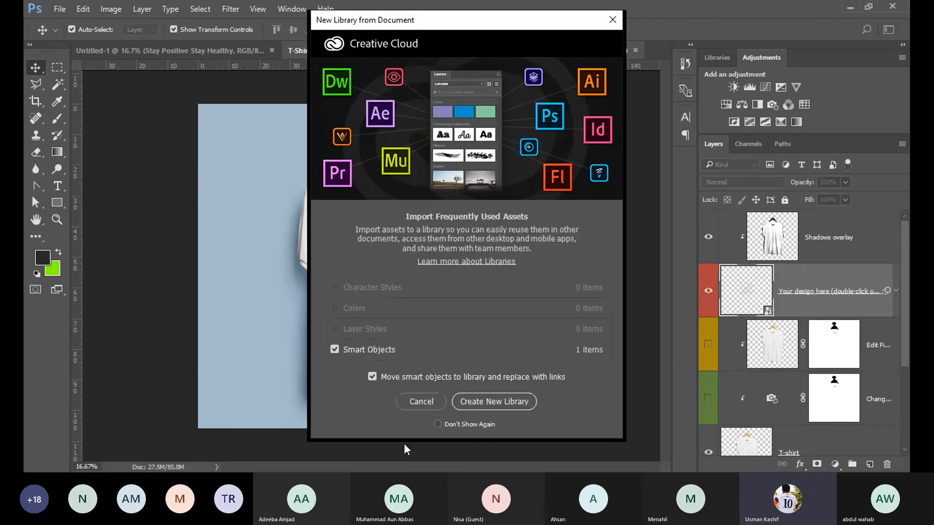
Decline creating a library from T-Shirt Mock-Up Front.psd and open its "Your design here" smart object
{"action": "left_click", "coordinate": [421, 405]}
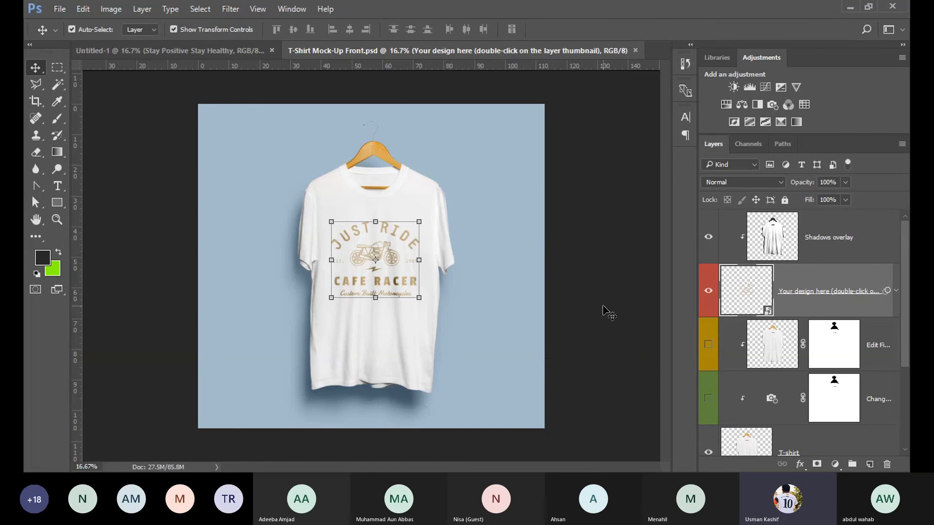
{"action": "double_click", "coordinate": [768, 311]}
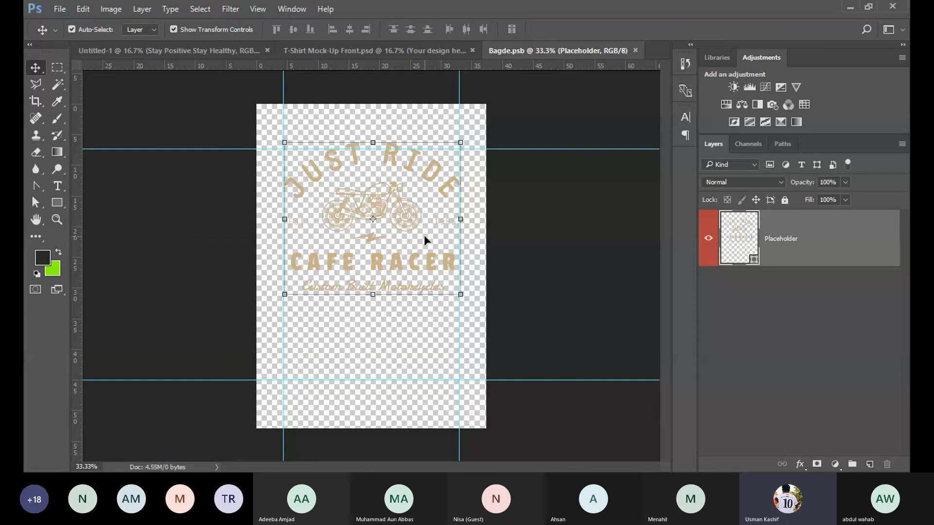
{"action": "left_click", "coordinate": [407, 268]}
Copy the Stay Positive Stay Healthy text into Bagde.psb, scaled down between the vertical guides and placed over the motorcycle artwork
{"action": "left_click", "coordinate": [339, 50]}
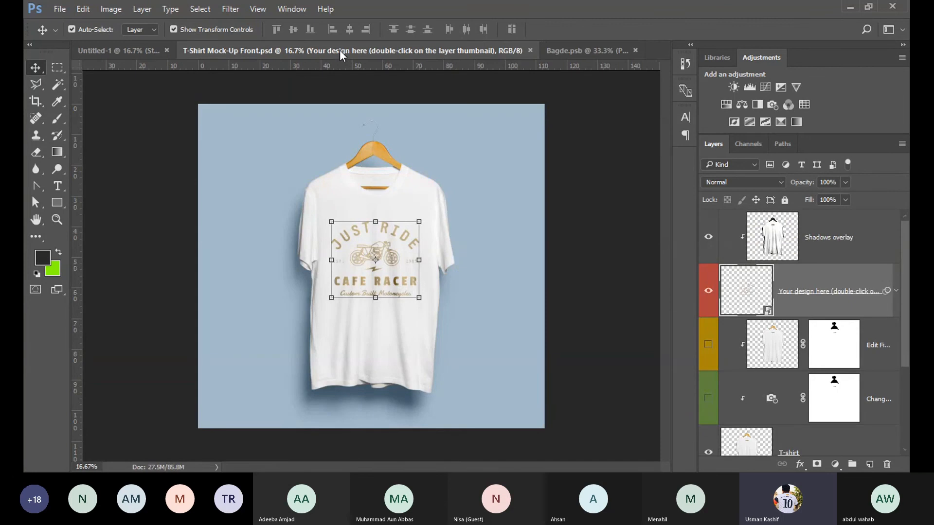
{"action": "left_click", "coordinate": [141, 52]}
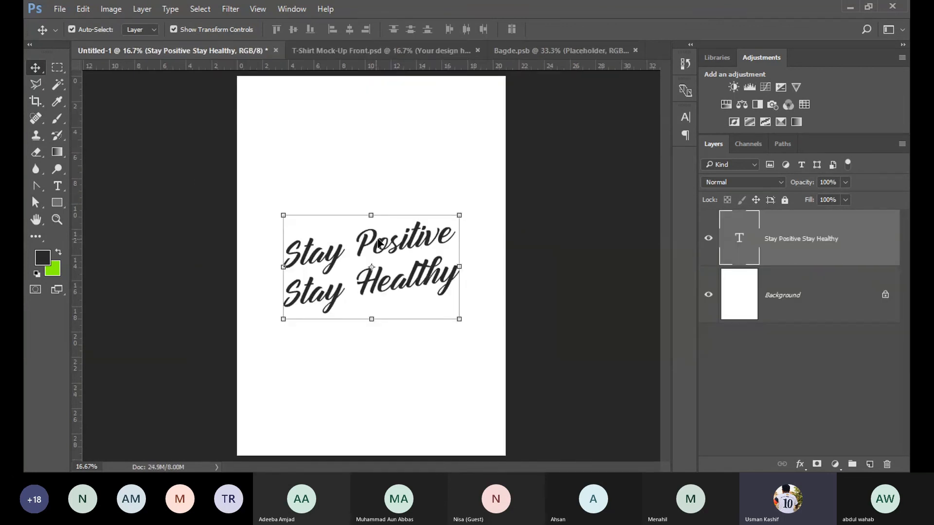
{"action": "mouse_move", "coordinate": [381, 245]}
{"action": "left_mouse_down"}
{"action": "mouse_move", "coordinate": [482, 92]}
{"action": "mouse_move", "coordinate": [523, 54]}
{"action": "mouse_move", "coordinate": [386, 214]}
{"action": "mouse_move", "coordinate": [372, 253]}
{"action": "mouse_move", "coordinate": [397, 214]}
{"action": "left_mouse_up"}
{"action": "key", "text": "ctrl+t"}
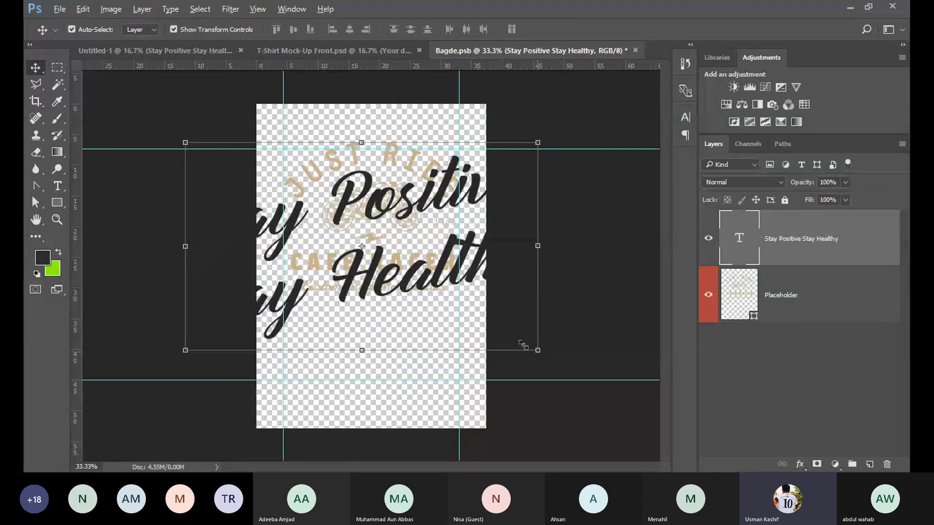
{"action": "left_click_drag", "start_coordinate": [530, 346], "coordinate": [445, 292]}
{"action": "left_click_drag", "start_coordinate": [392, 261], "coordinate": [401, 235]}
{"action": "key", "text": "Return"}
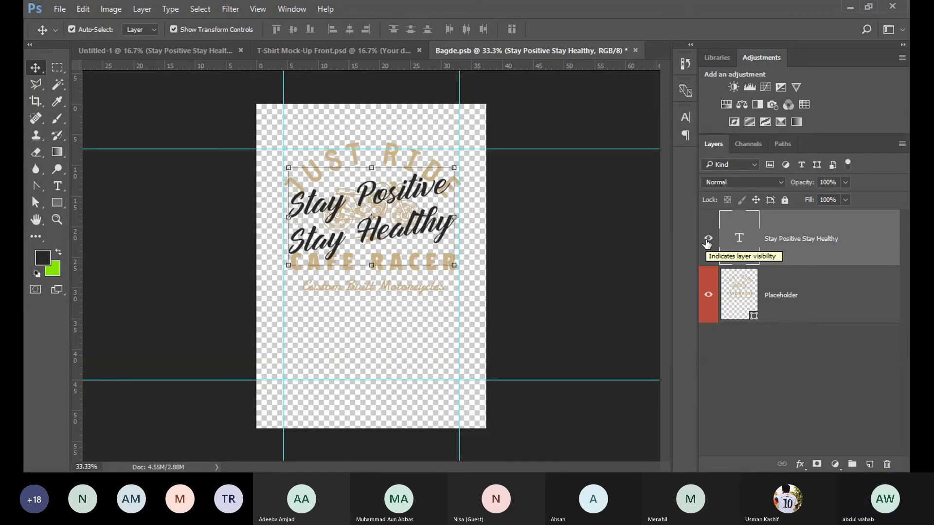
Hide the Placeholder layer in Bagde.psb, save it while cancelling the displacement map selection, and return to the T-shirt mockup
{"action": "left_click", "coordinate": [711, 298]}
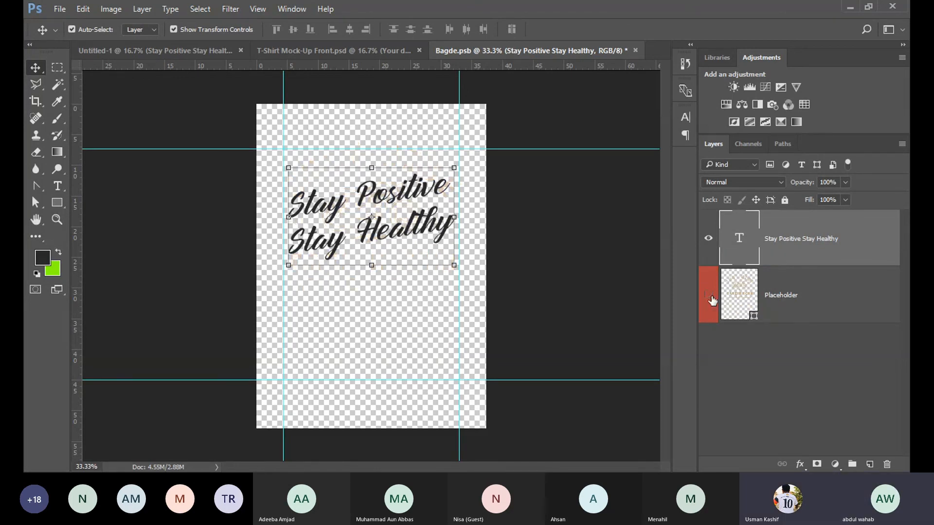
{"action": "key", "text": "ctrl+s"}
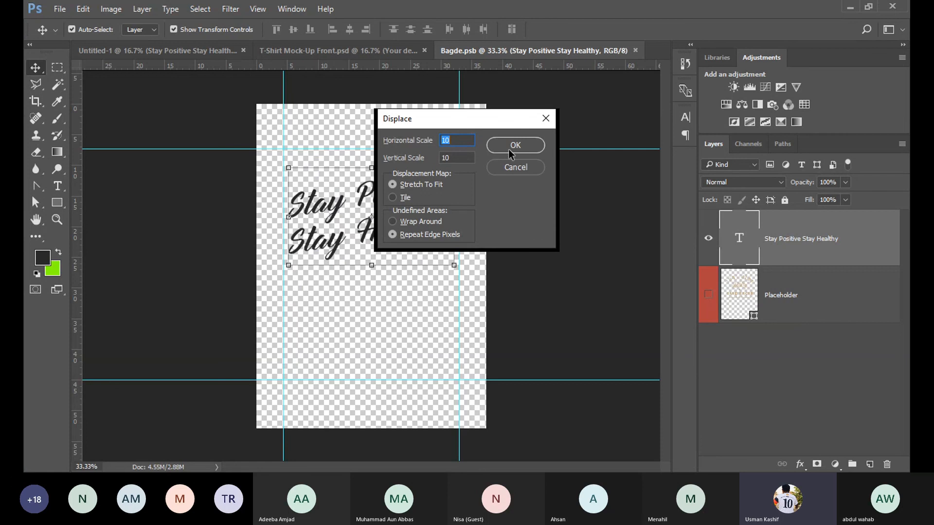
{"action": "left_click", "coordinate": [510, 148]}
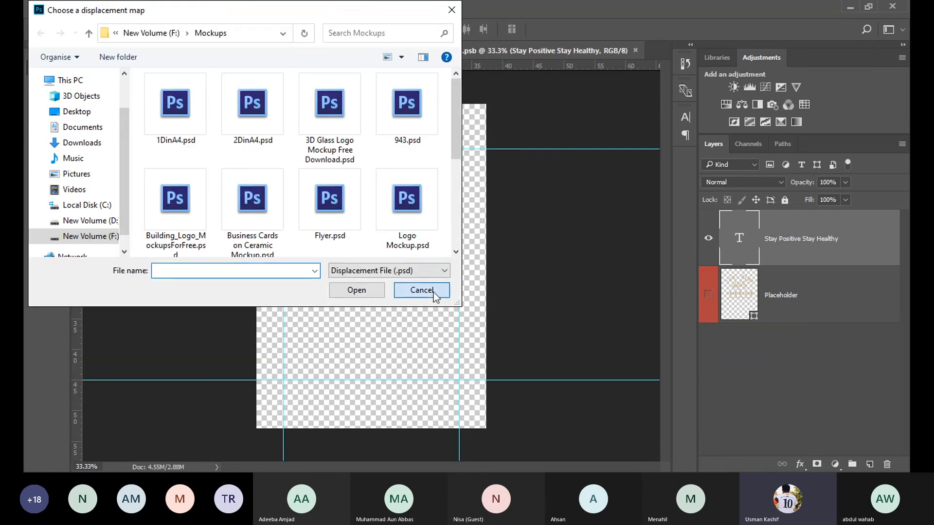
{"action": "left_click", "coordinate": [421, 291]}
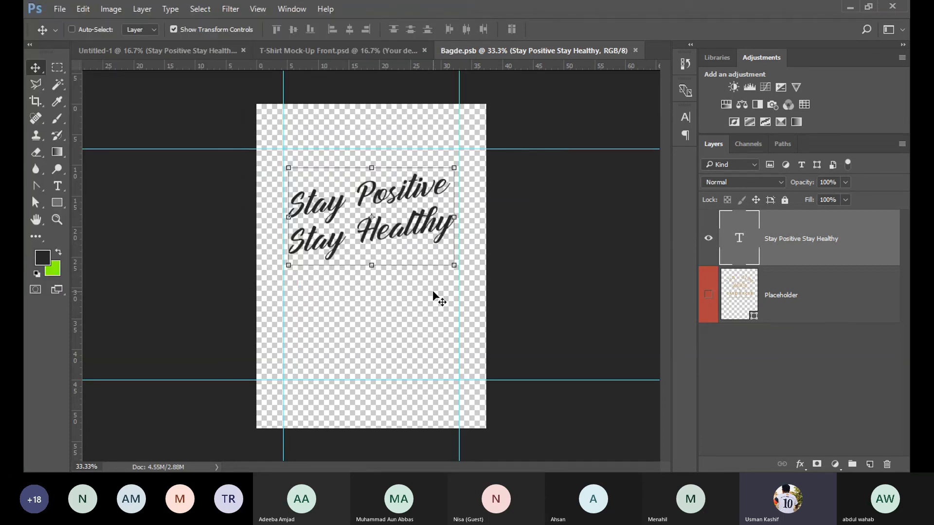
{"action": "left_click", "coordinate": [289, 51]}
{"action": "left_click", "coordinate": [578, 252]}
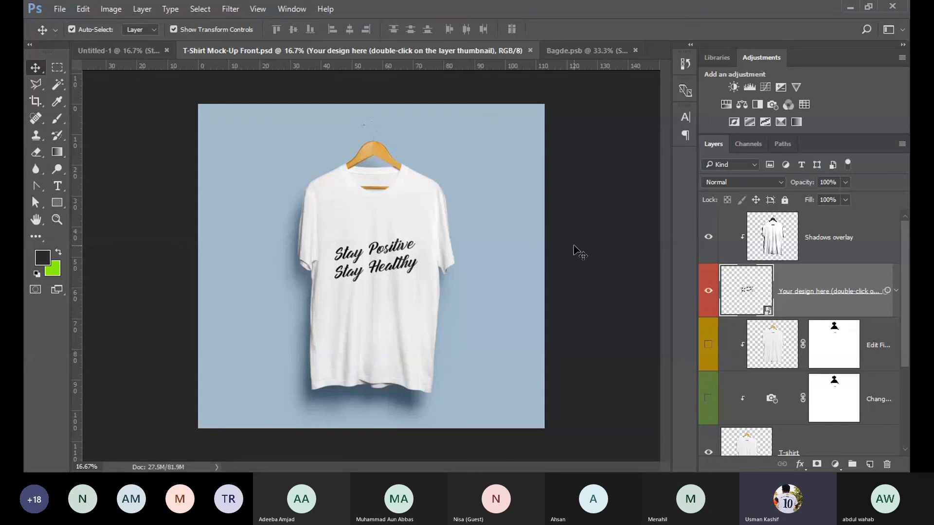
{"action": "left_click", "coordinate": [395, 317]}
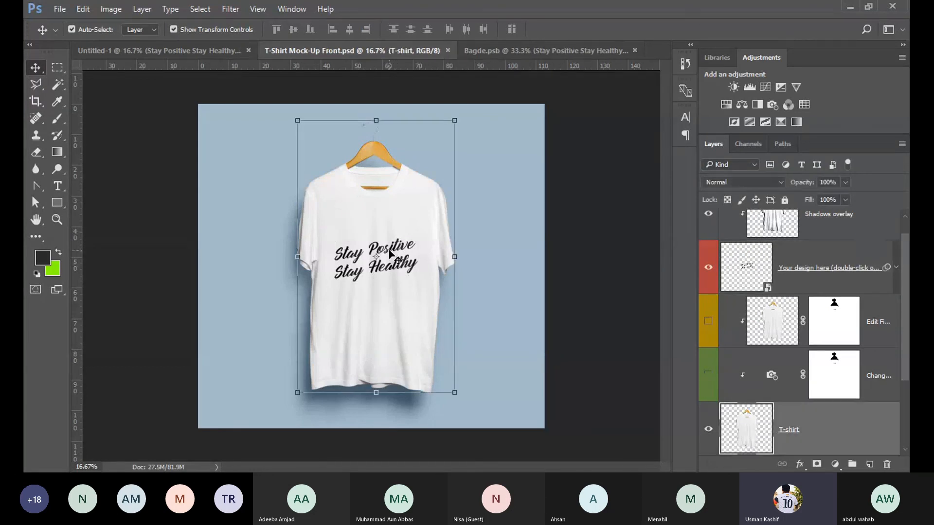
Move the slogan in Bagde.psb up across the upper horizontal guide, save it, and return to the T-shirt mockup with no layer selected
{"action": "left_click", "coordinate": [512, 51]}
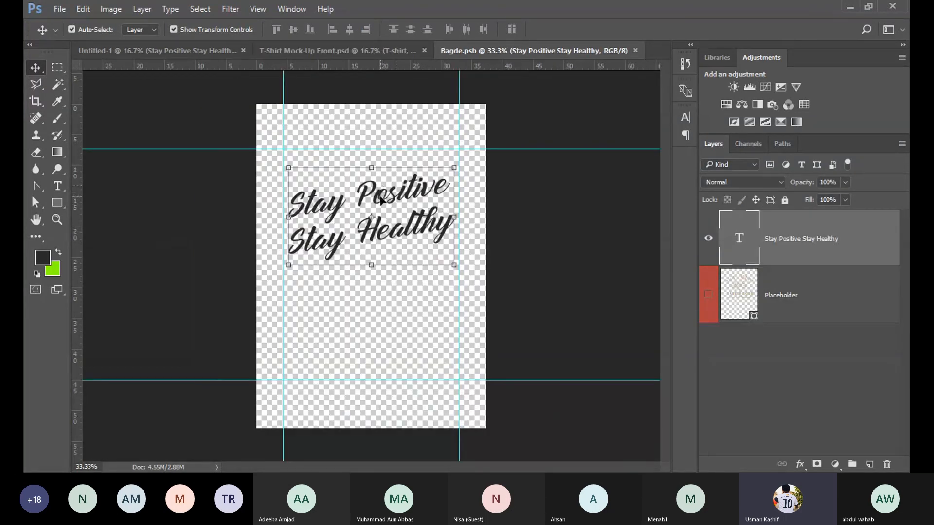
{"action": "left_click_drag", "start_coordinate": [379, 197], "coordinate": [380, 158]}
{"action": "key", "text": "ctrl+s"}
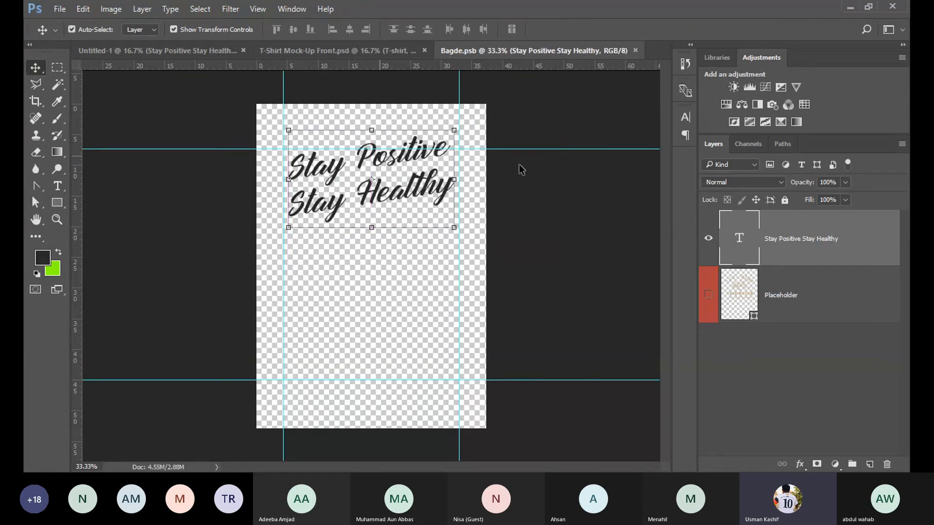
{"action": "left_click", "coordinate": [328, 51]}
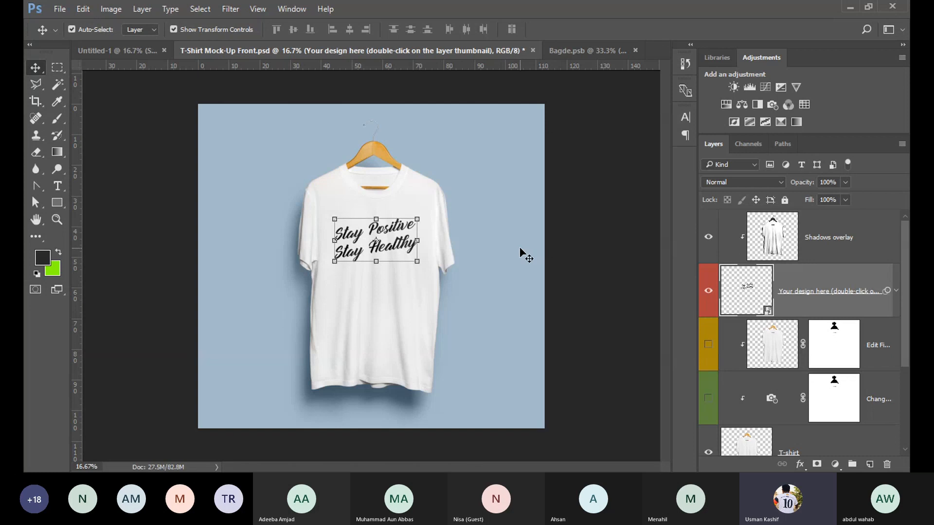
{"action": "left_click", "coordinate": [581, 244]}
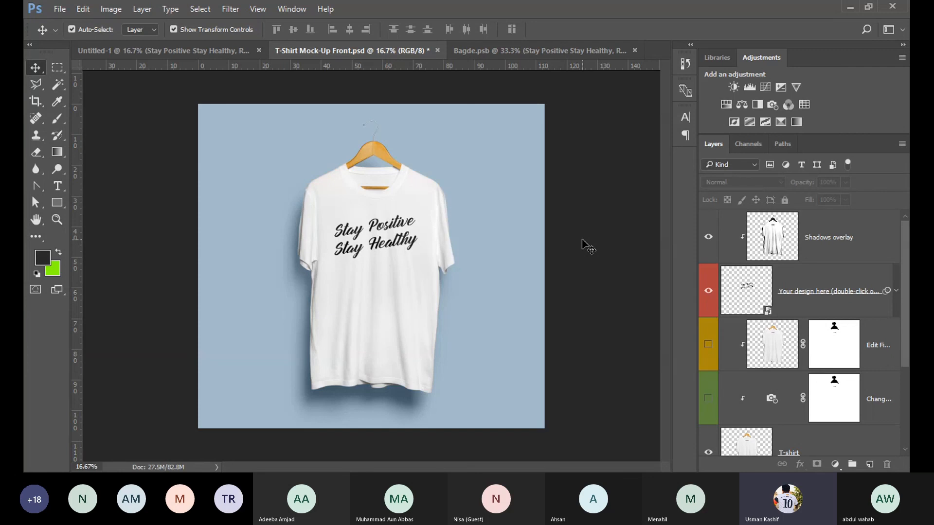
Examine the slogan print on the T-shirt fabric up close, then view the whole mockup
{"action": "scroll", "coordinate": [370, 263], "scroll_direction": "up", "scroll_amount": 3}
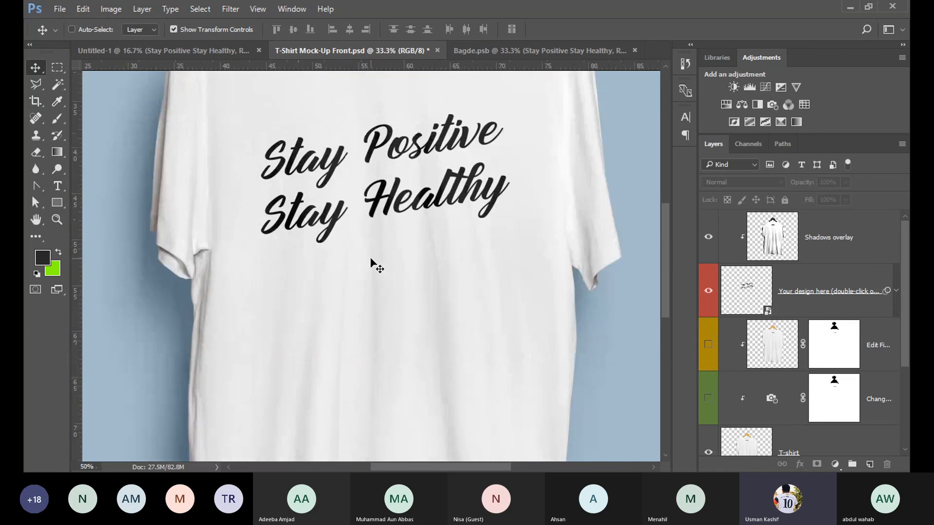
{"action": "scroll", "coordinate": [371, 262], "scroll_direction": "up", "scroll_amount": 2}
{"action": "scroll", "coordinate": [371, 263], "scroll_direction": "down", "scroll_amount": 1}
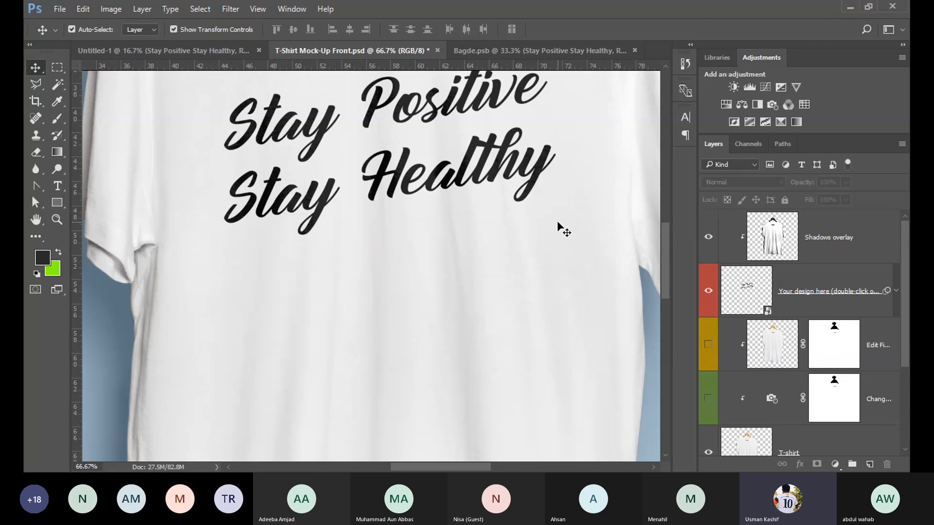
{"action": "key", "text": "ctrl+minus"}
{"action": "key", "text": "ctrl+minus"}
{"action": "key", "text": "ctrl+minus"}
{"action": "key", "text": "ctrl+minus"}
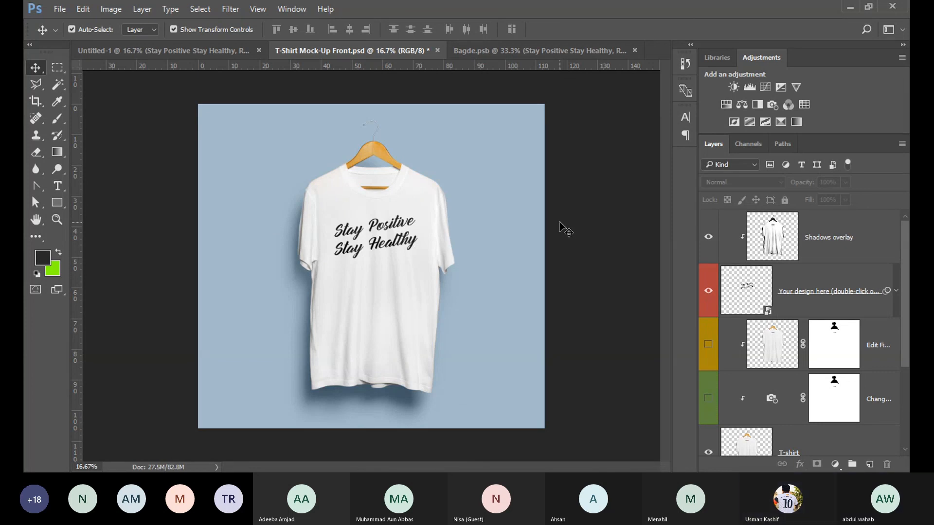
Move the slogan in Untitled-1 slightly above the page's centre and return to the T-shirt mockup
{"action": "left_click", "coordinate": [147, 49]}
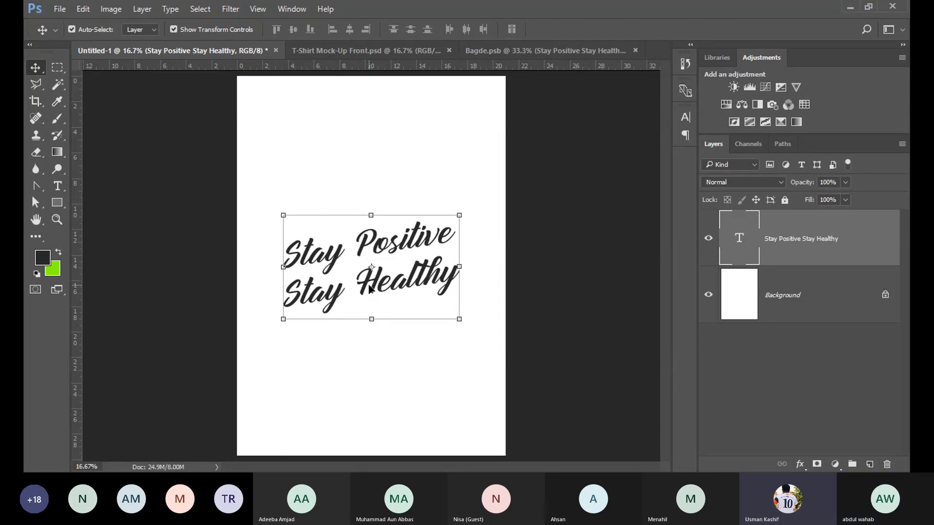
{"action": "left_click_drag", "start_coordinate": [375, 290], "coordinate": [378, 266]}
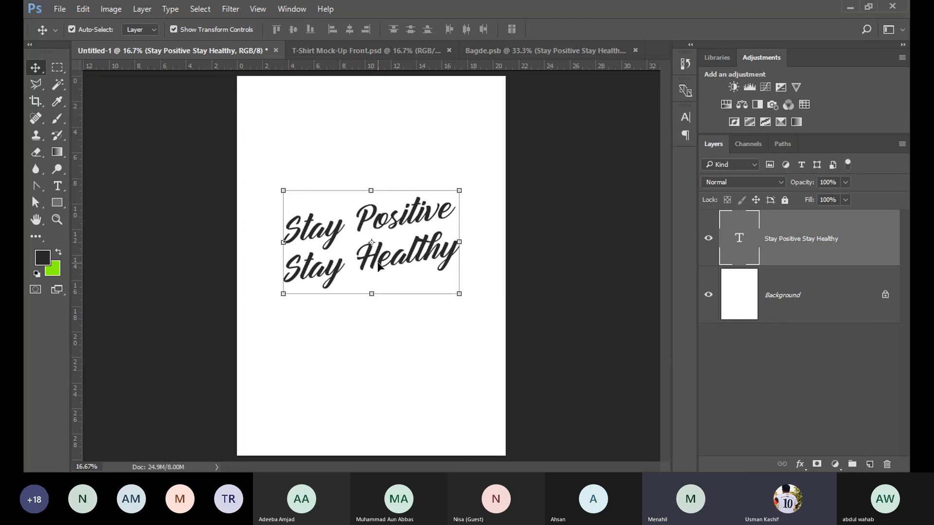
{"action": "left_click", "coordinate": [413, 49]}
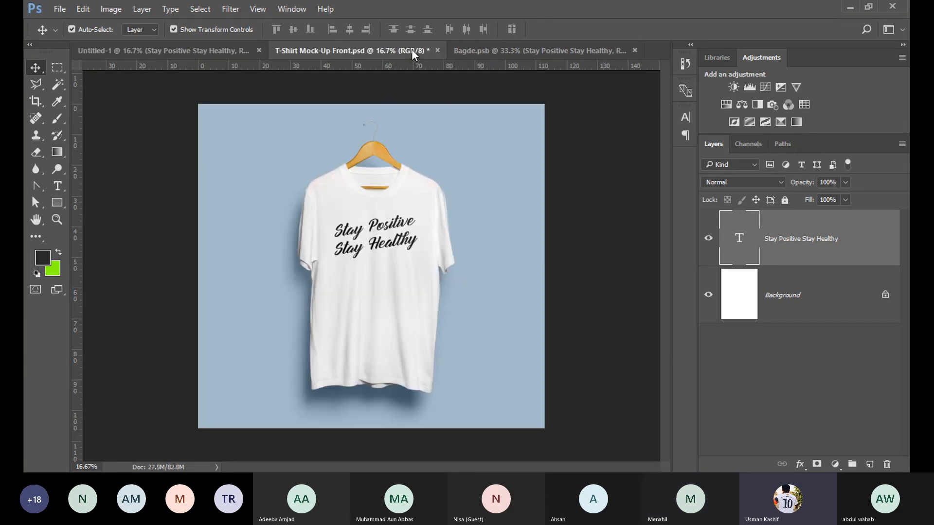